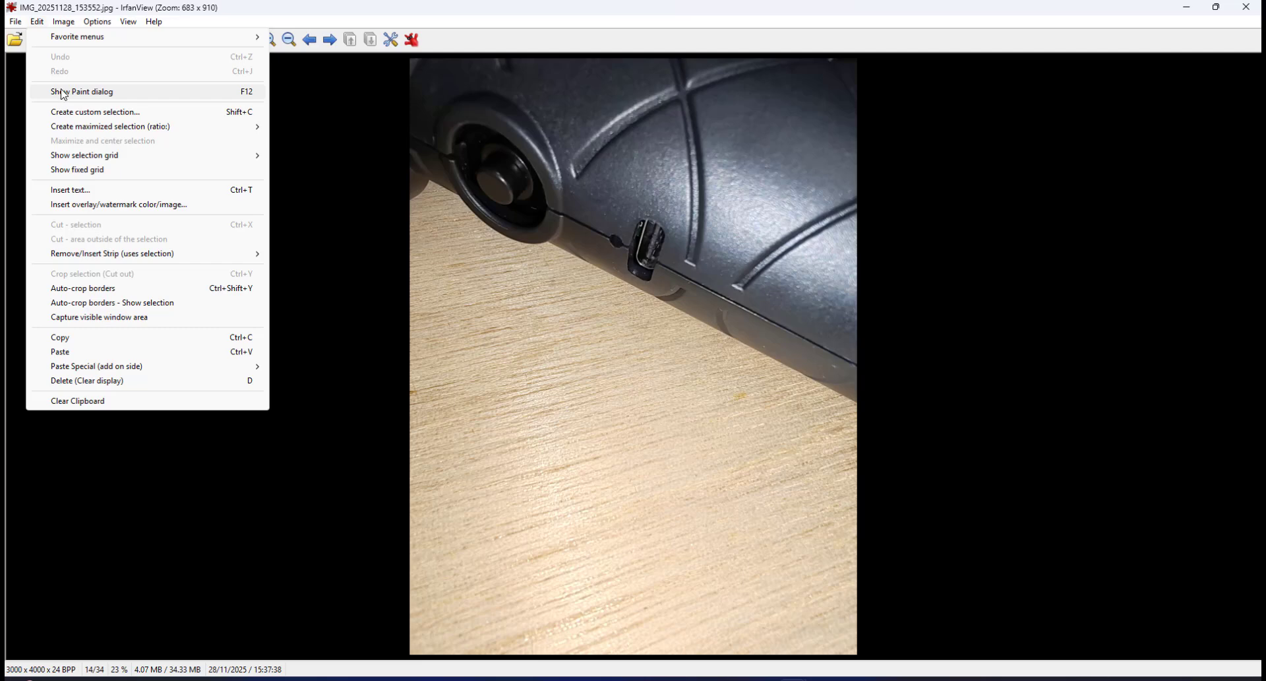
Draw a red arrow to the round button recess in the close-up photo and circle the orange button in the vacuum parts photo.
left_click(63, 92)
left_click_drag(453, 323, 499, 195)
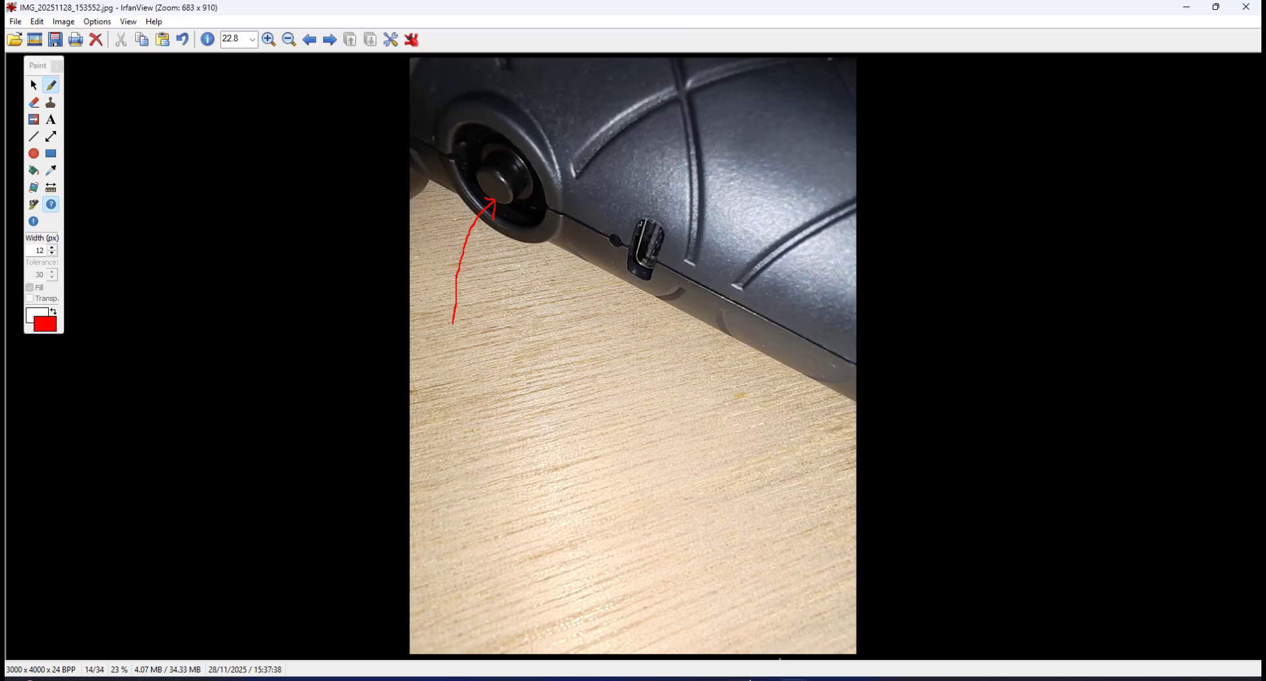
left_click(794, 679)
left_click(723, 628)
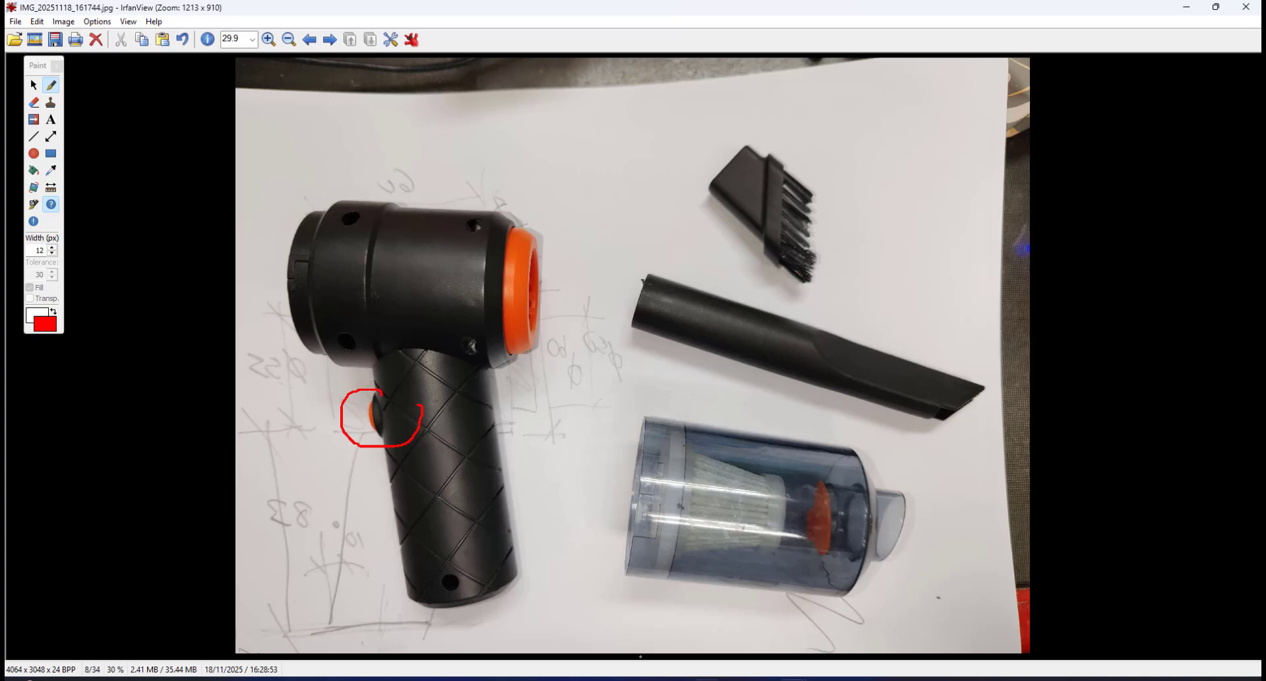
Switch to SOLIDWORKS and create a new part with MMGS (millimeter, gram, second) units.
left_click(735, 679)
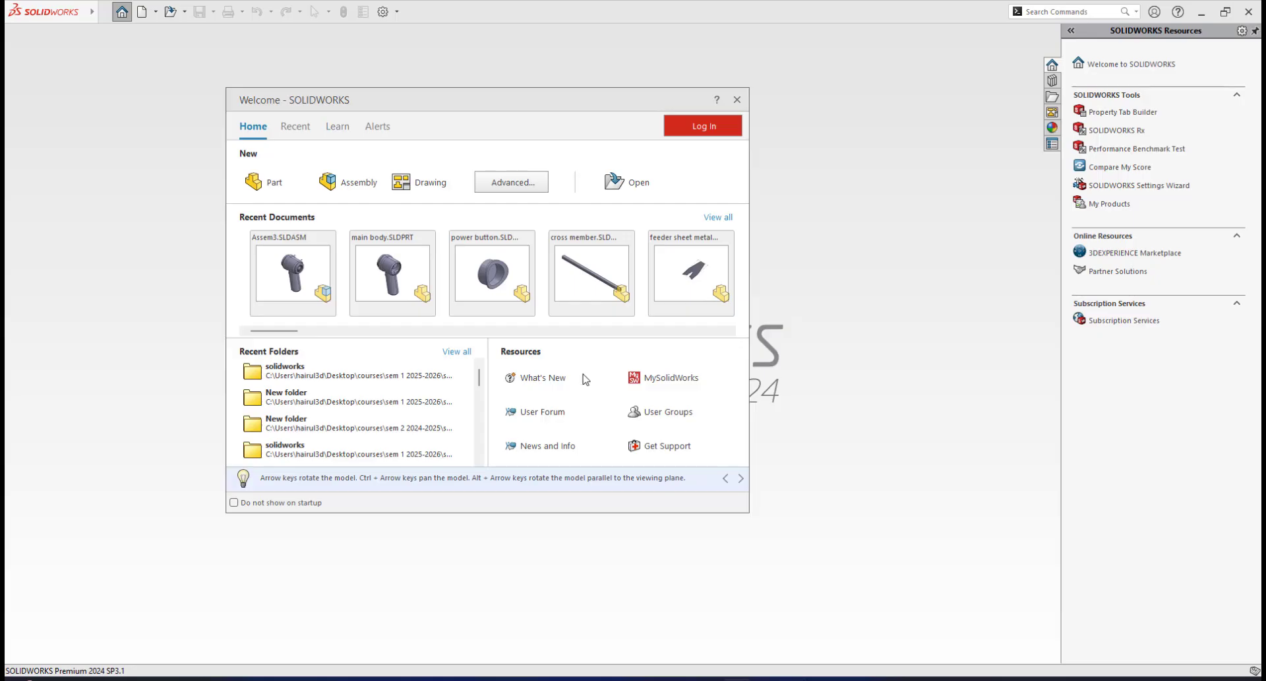
left_click(272, 185)
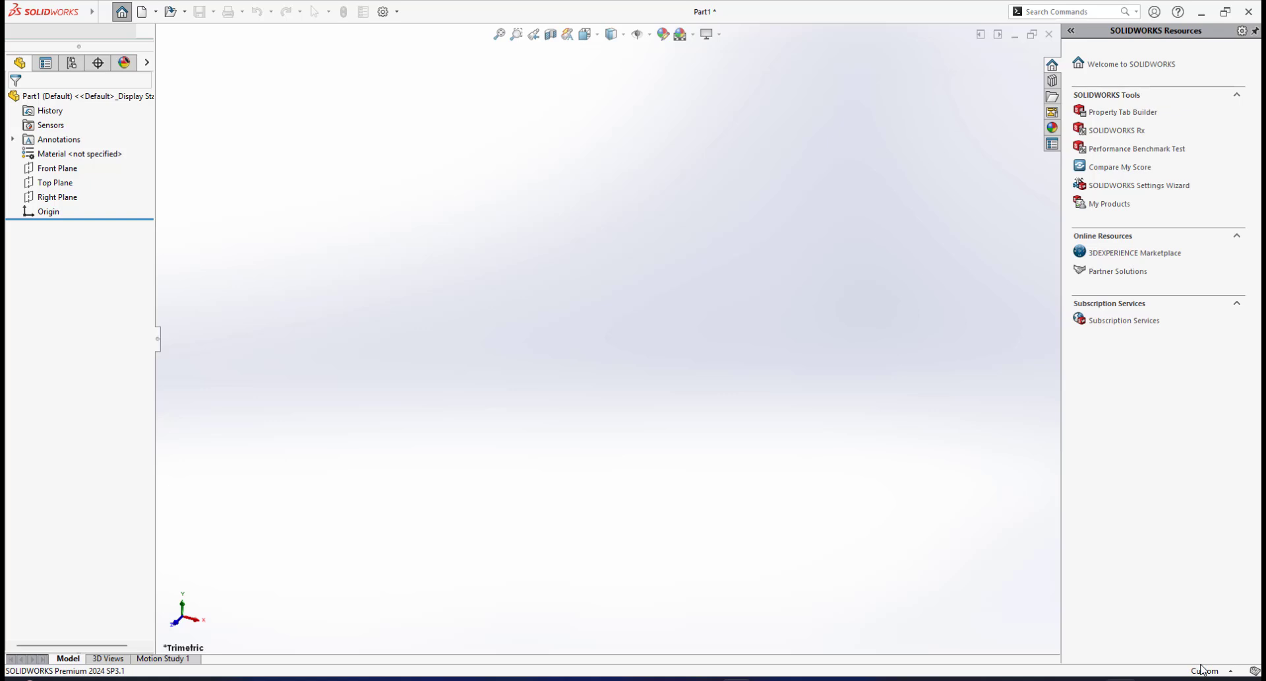
left_click(1220, 671)
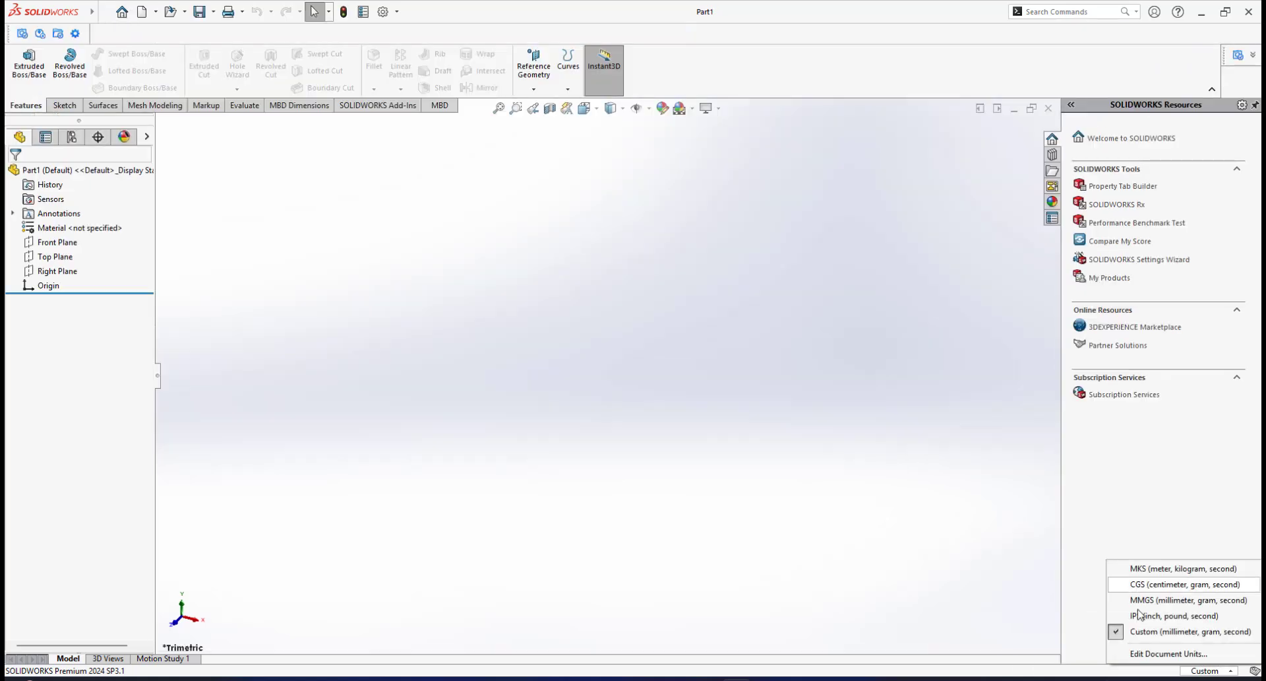
left_click(1156, 599)
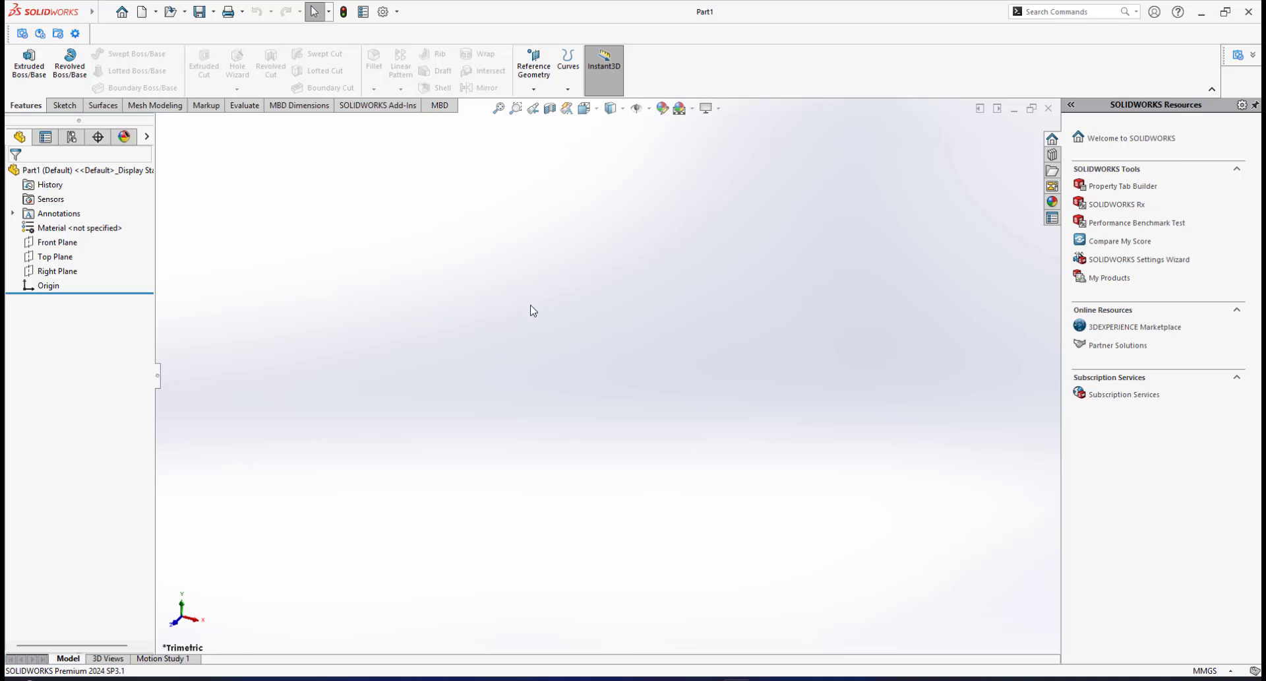
Insert main body.SLDPRT into the new part at the origin, transferring its solid bodies and axes.
left_click(180, 12)
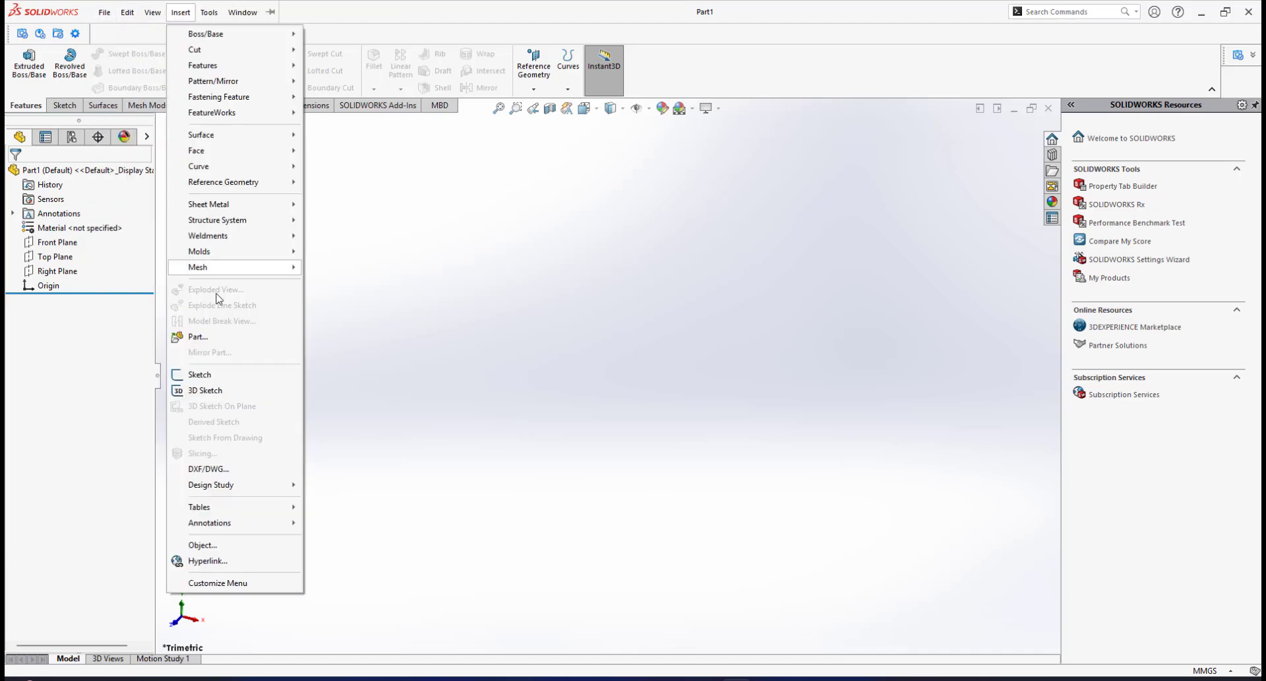
left_click(192, 335)
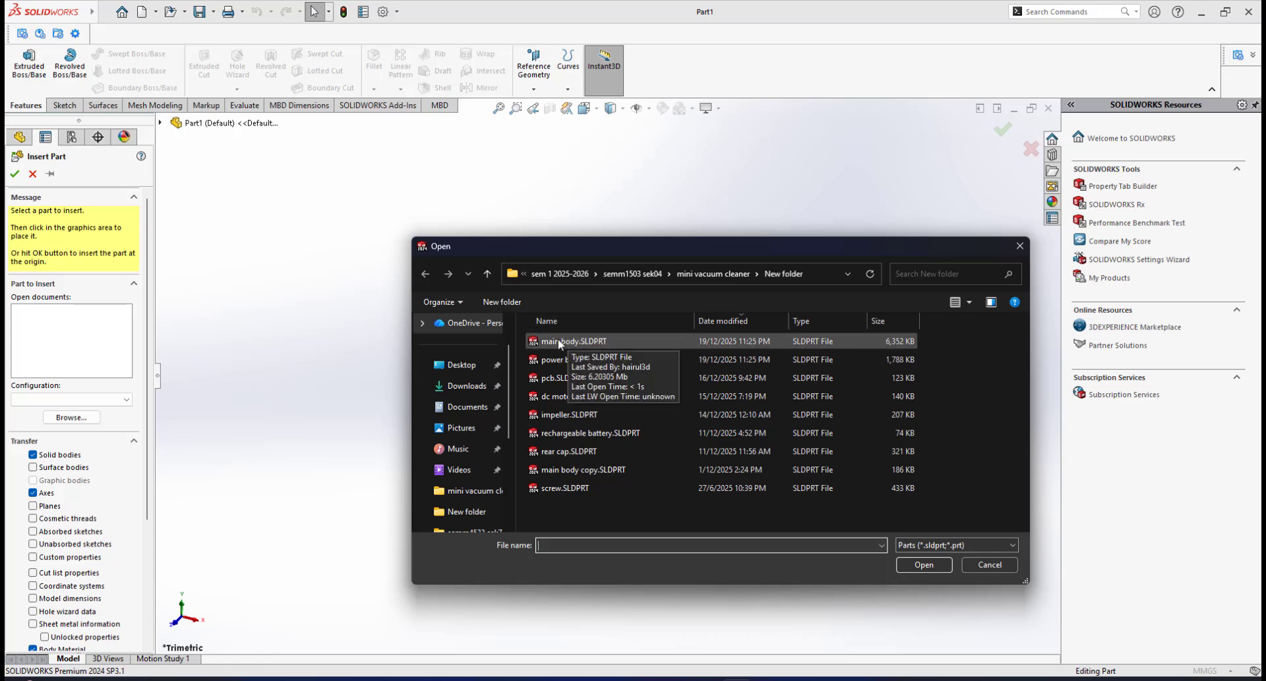
left_click(565, 339)
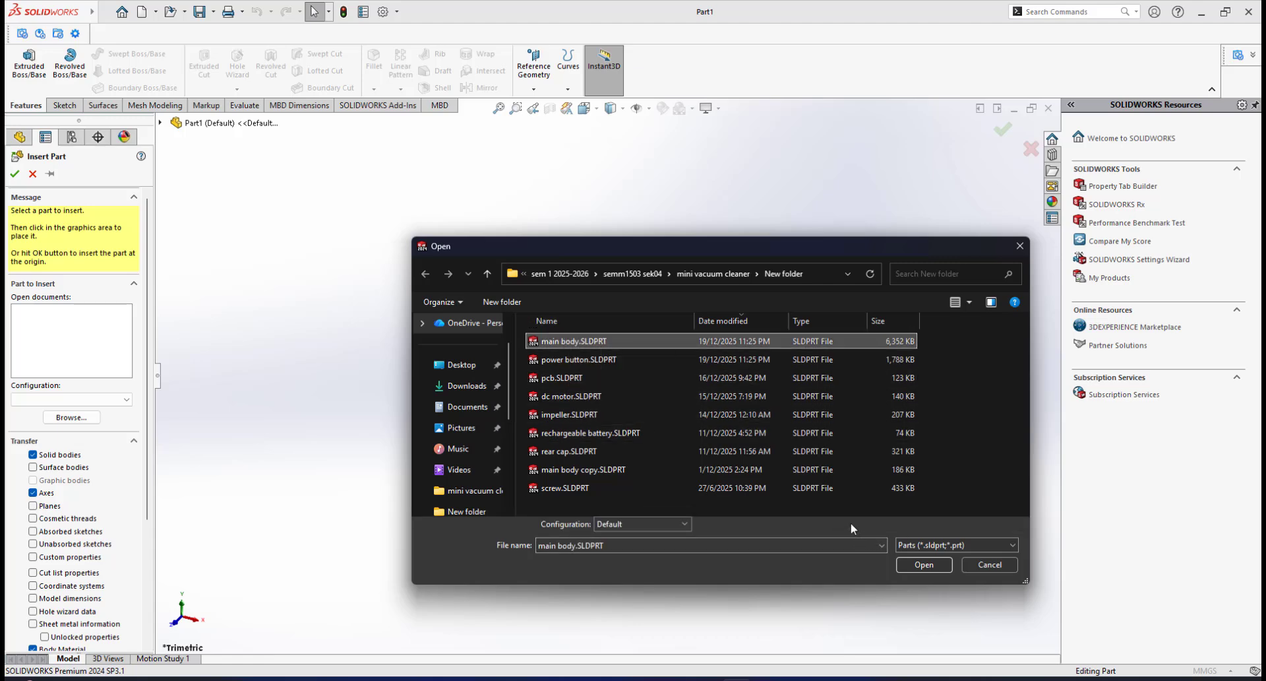
left_click(924, 563)
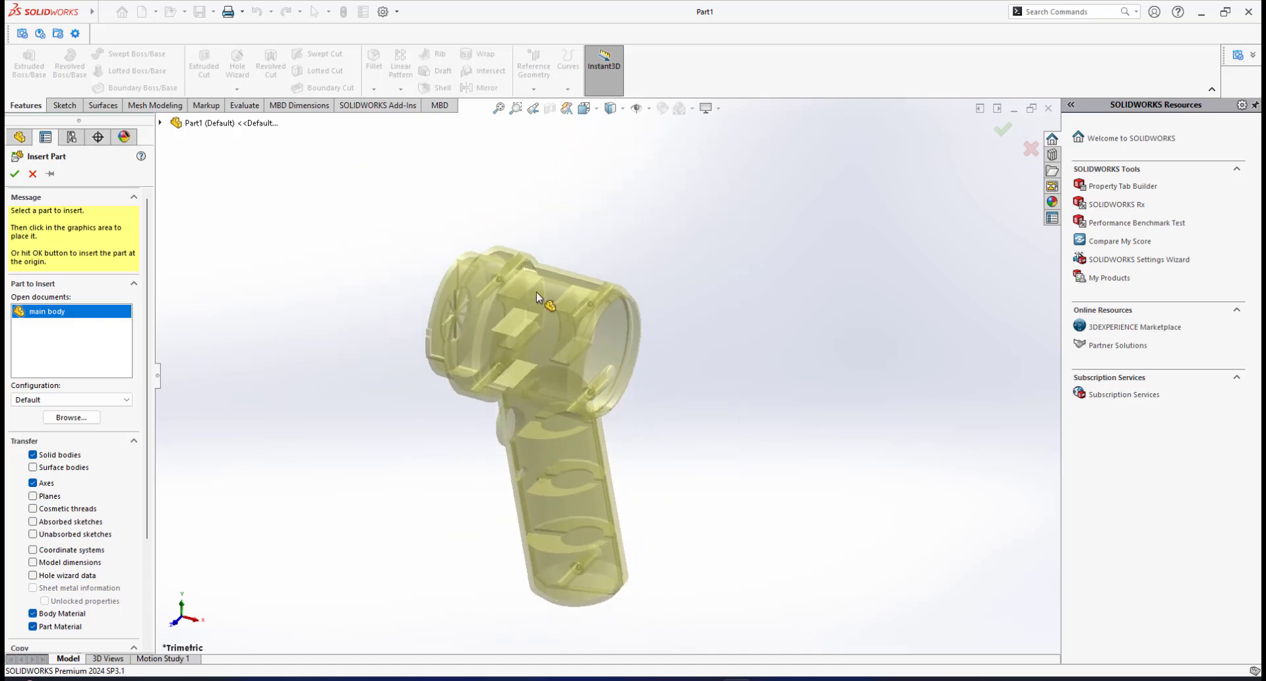
left_click(14, 174)
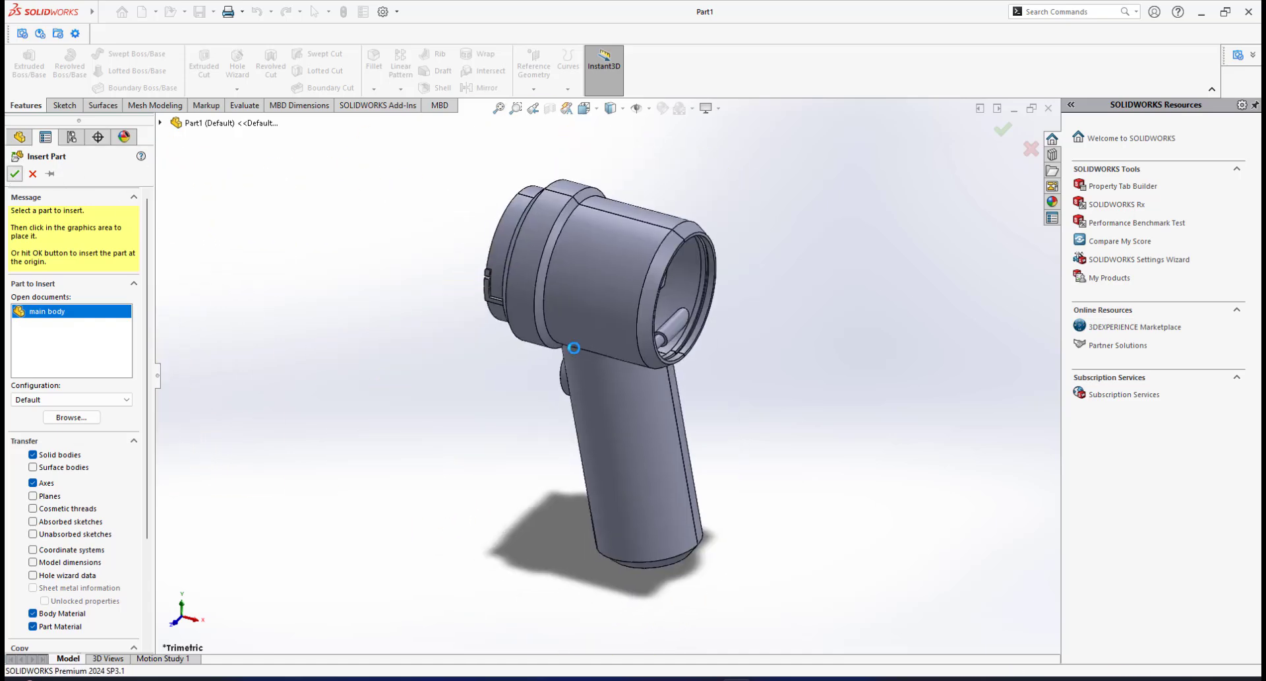
Examine the inserted main body from several angles, including the round button opening on the handle.
scroll(673, 373, "down", 2)
scroll(493, 351, "up", 2)
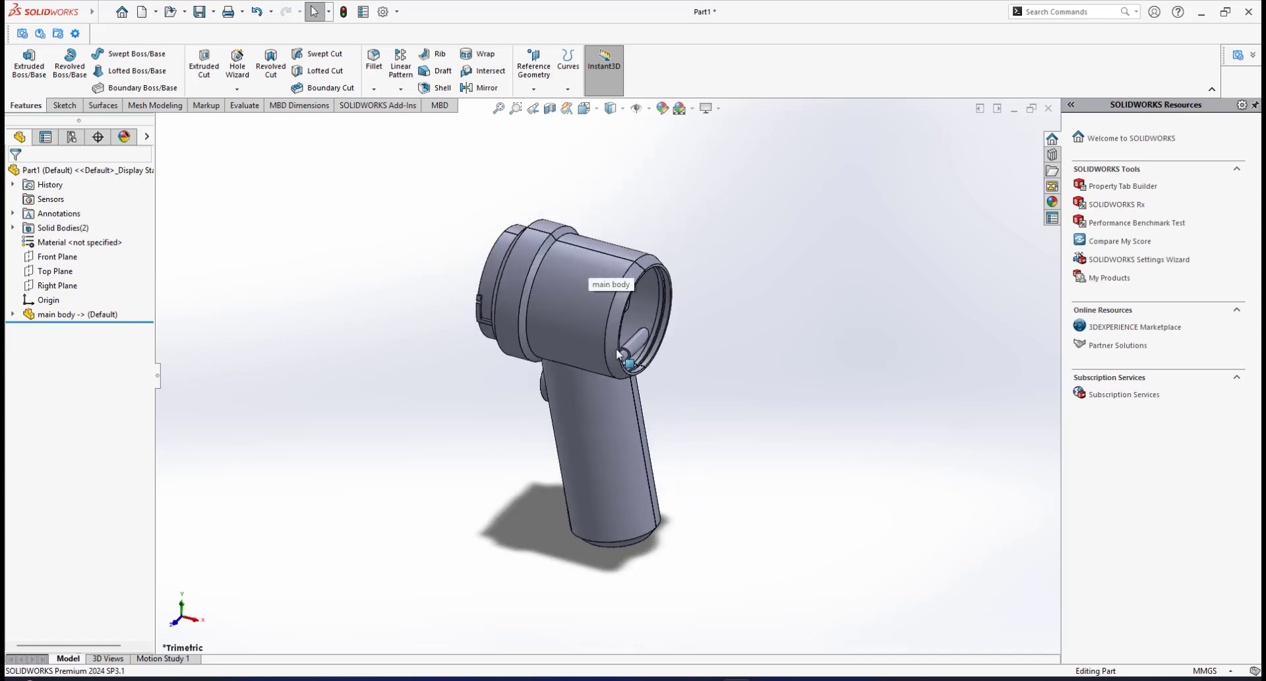
scroll(620, 348, "down", 2)
scroll(591, 441, "up", 4)
scroll(591, 441, "down", 2)
scroll(590, 437, "up", 2)
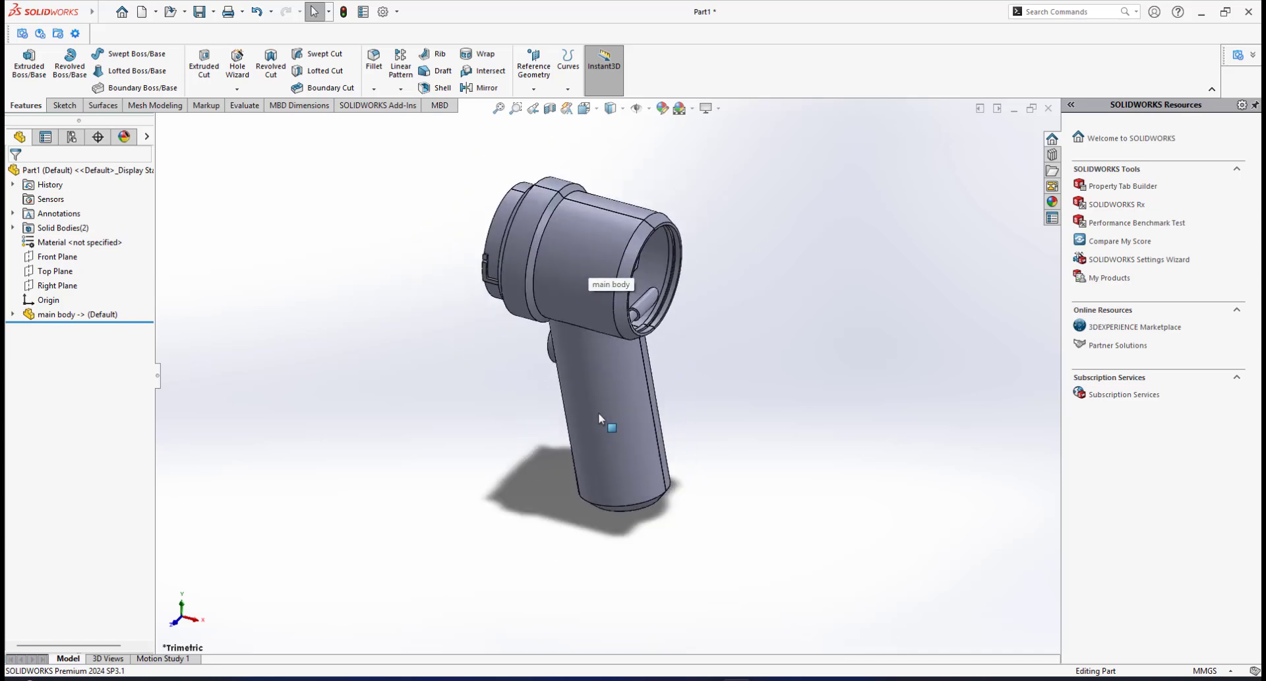
scroll(598, 413, "down", 1)
scroll(599, 413, "up", 3)
scroll(637, 319, "down", 3)
middle_click_drag(536, 404, 603, 373)
scroll(585, 386, "down", 3)
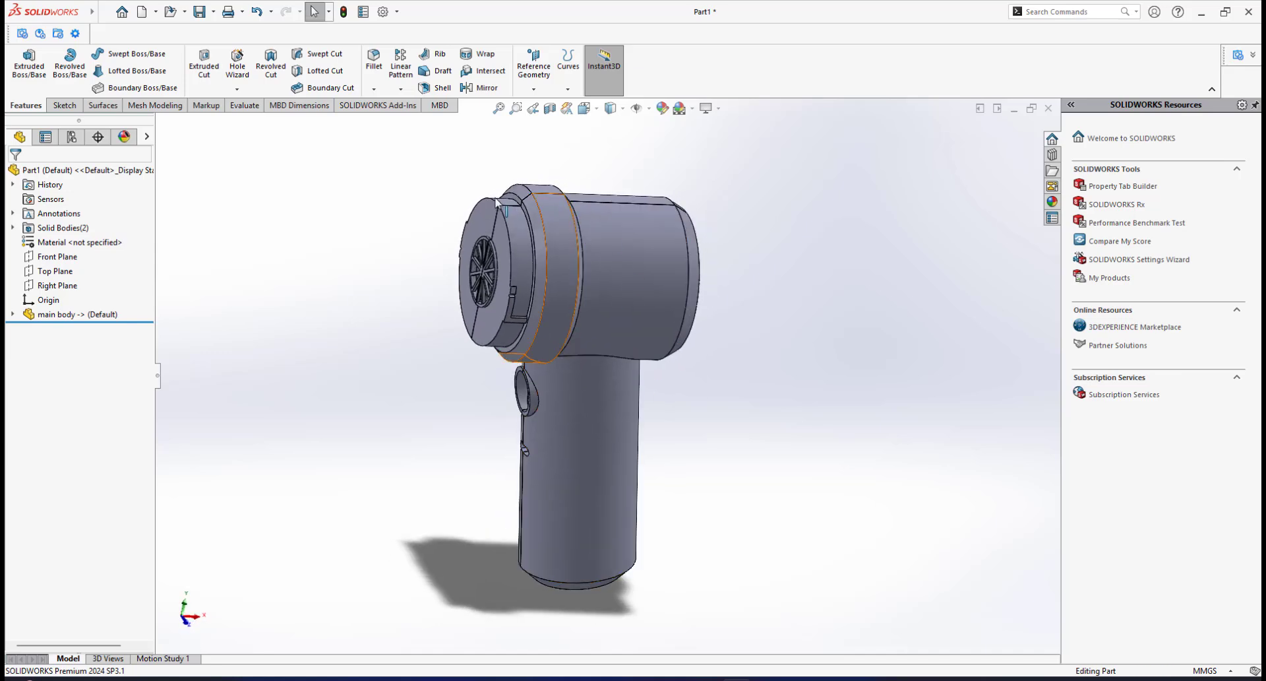
middle_click_drag(687, 268, 582, 390)
scroll(565, 289, "down", 2)
scroll(647, 295, "up", 3)
scroll(592, 398, "down", 3)
scroll(639, 396, "up", 5)
scroll(568, 434, "down", 5)
scroll(584, 355, "down", 5)
scroll(603, 335, "up", 3)
scroll(587, 397, "down", 5)
scroll(586, 398, "up", 4)
scroll(608, 387, "up", 3)
scroll(582, 391, "down", 3)
scroll(582, 390, "up", 3)
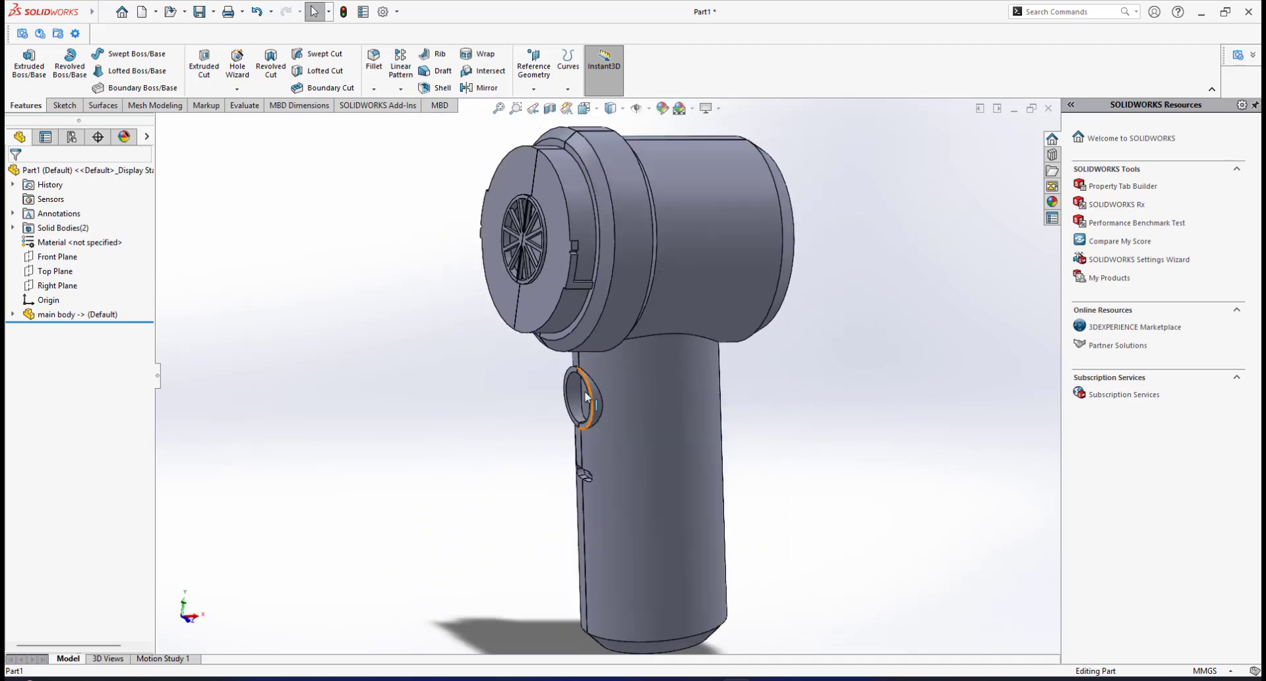
Create a reference plane offset 2 mm outward from the front face of the handle's round button ring.
scroll(592, 339, "down", 4)
scroll(633, 339, "down", 2)
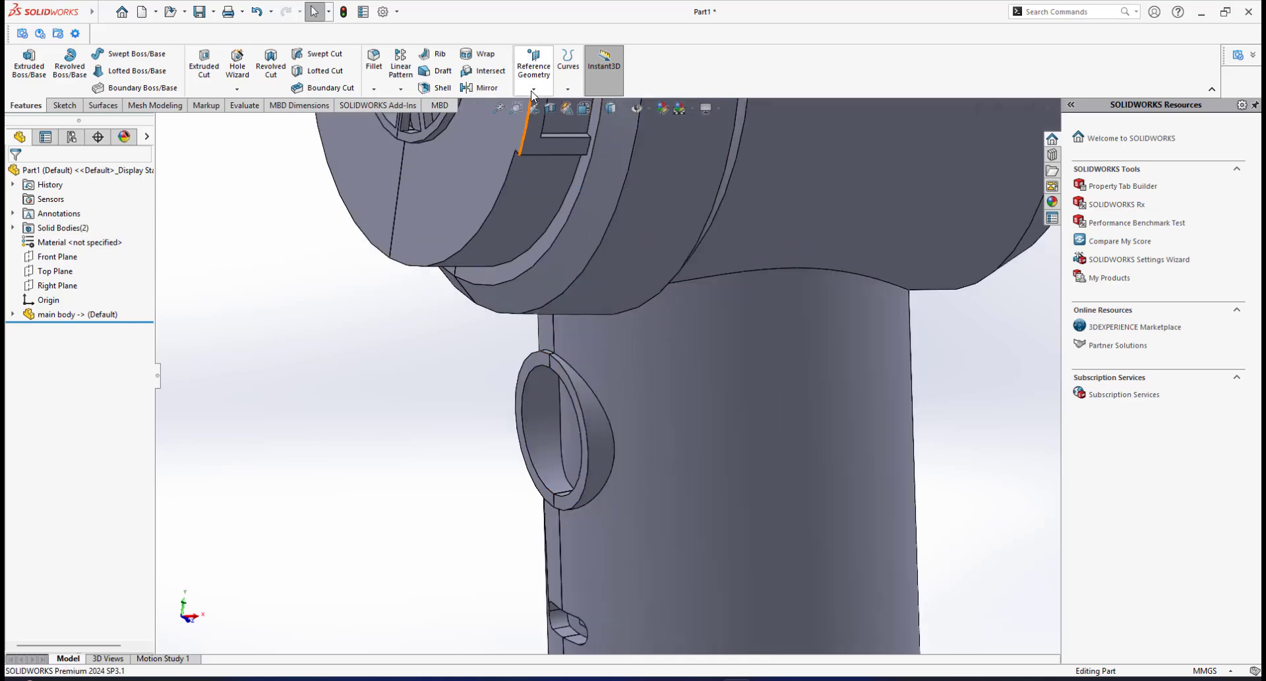
left_click(533, 72)
left_click(540, 106)
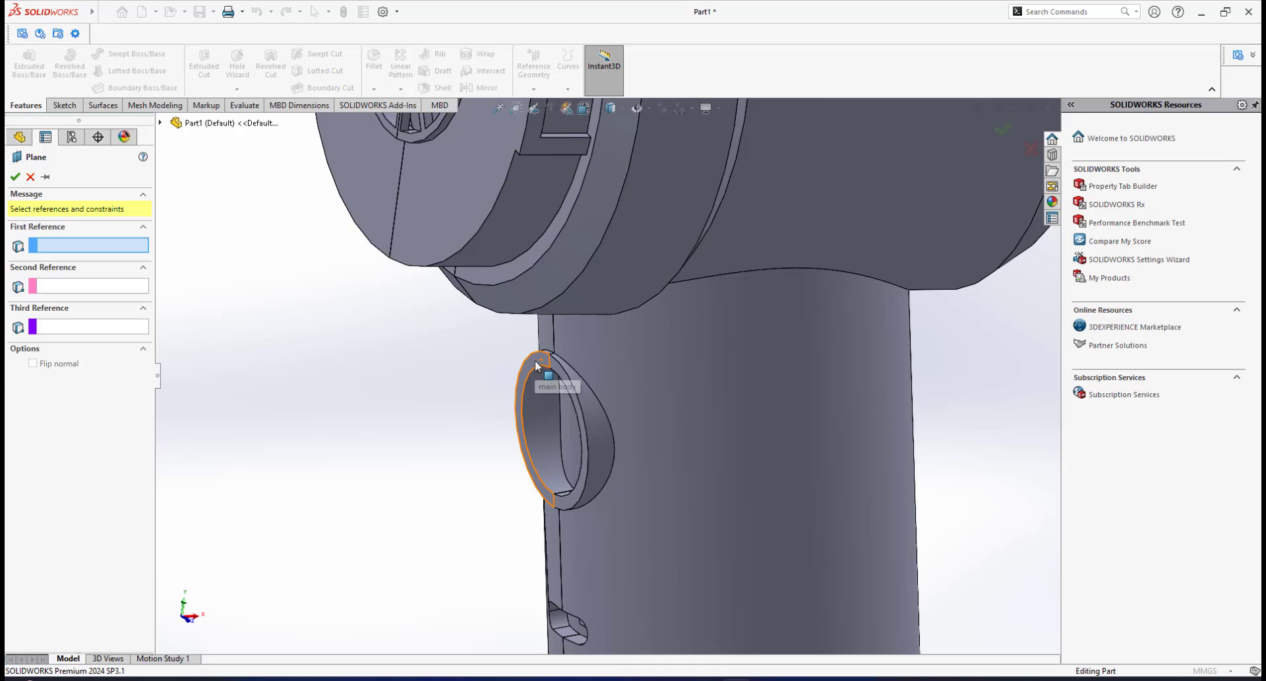
left_click(536, 364)
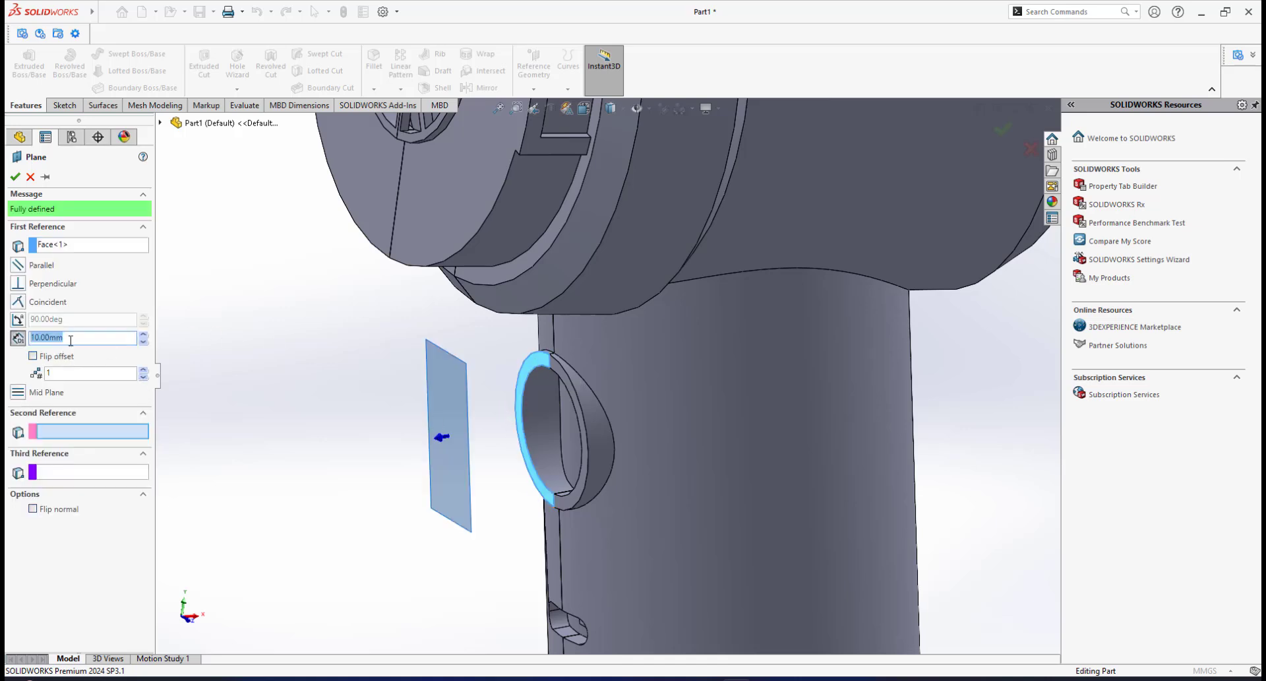
type("2")
key("Return")
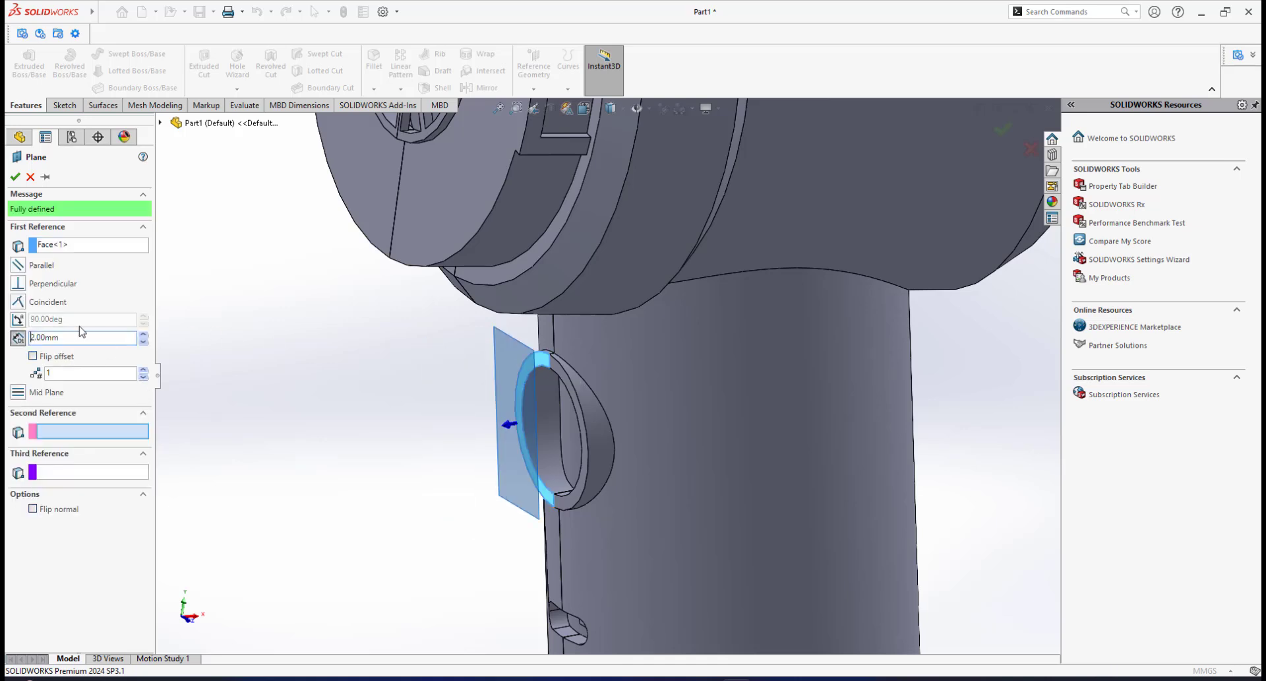
middle_click_drag(536, 373, 525, 429)
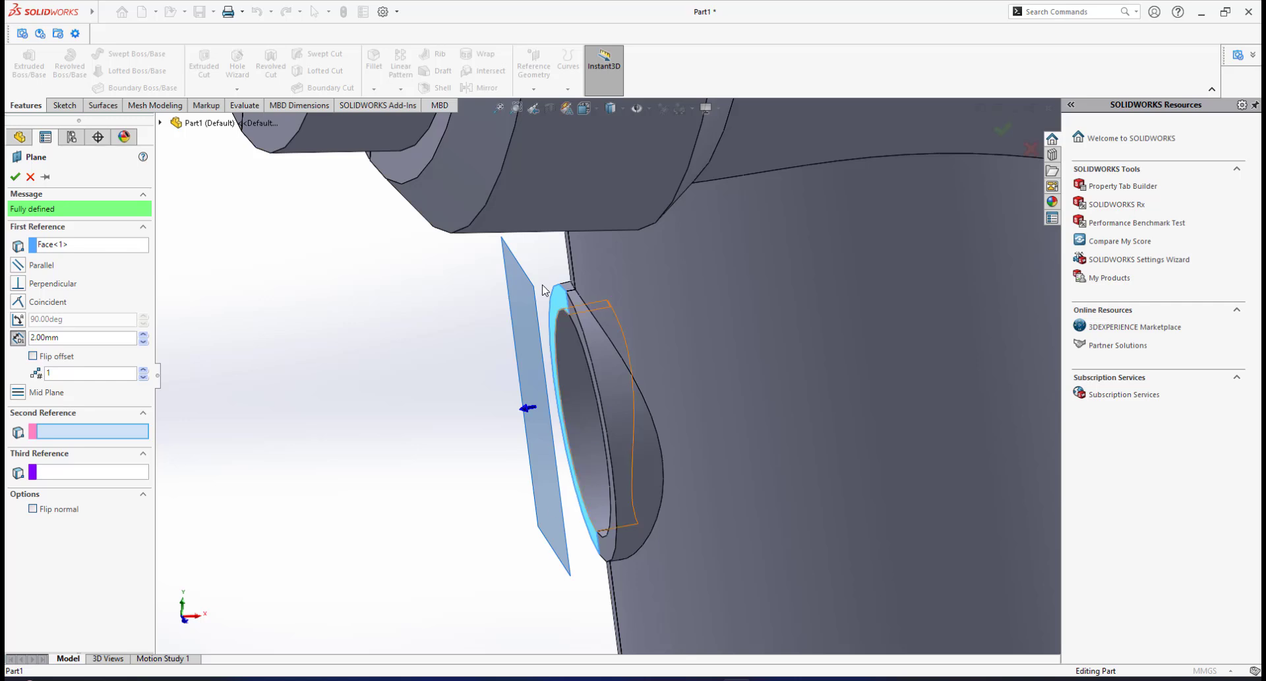
middle_click_drag(553, 429, 527, 457)
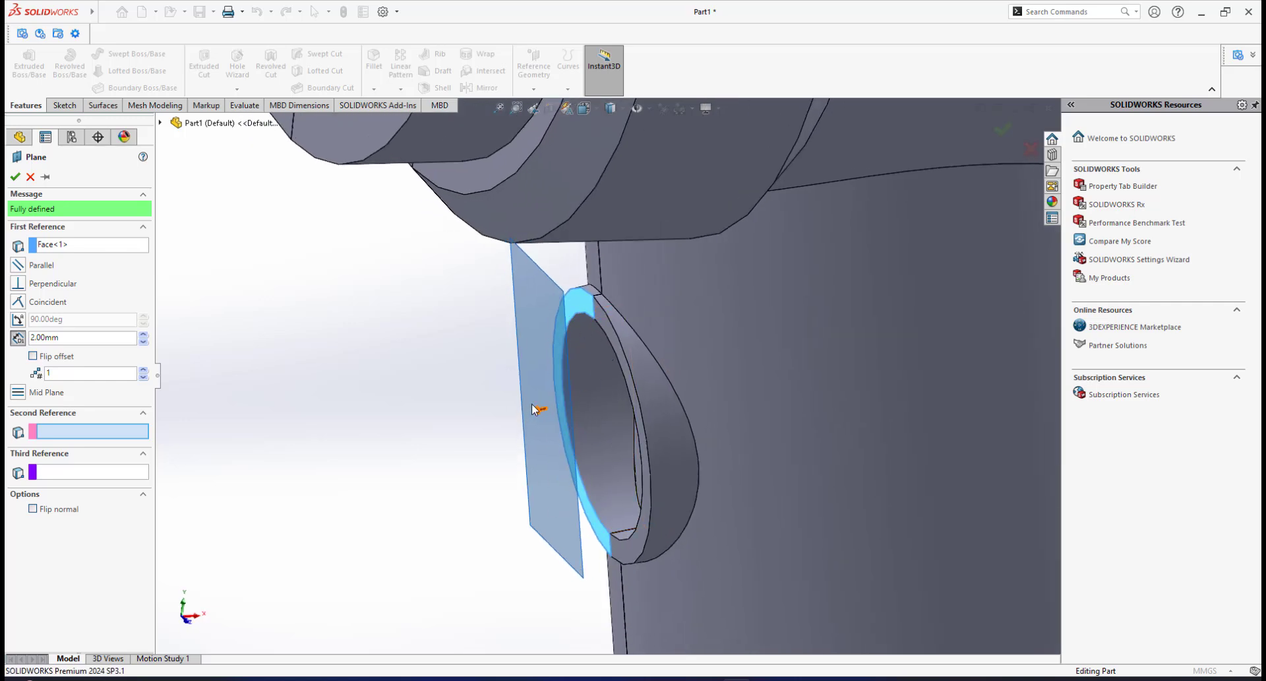
middle_click_drag(533, 410, 520, 402)
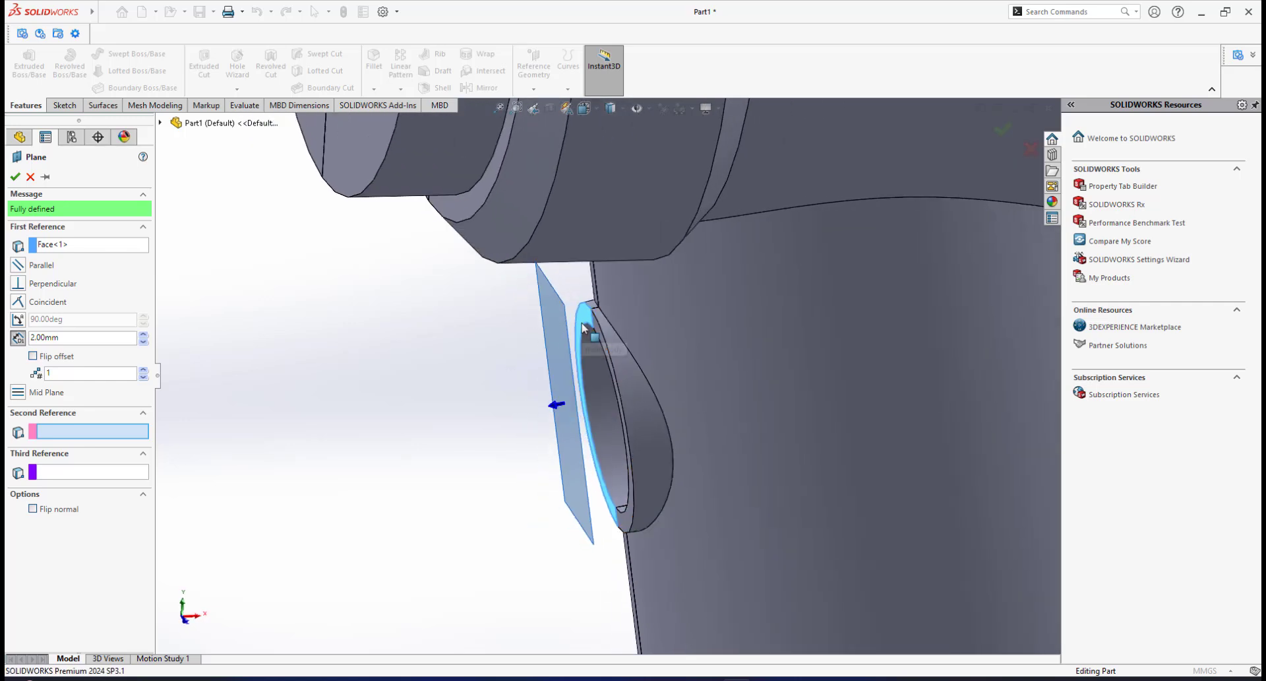
middle_click_drag(575, 344, 573, 371)
scroll(554, 354, "down", 2)
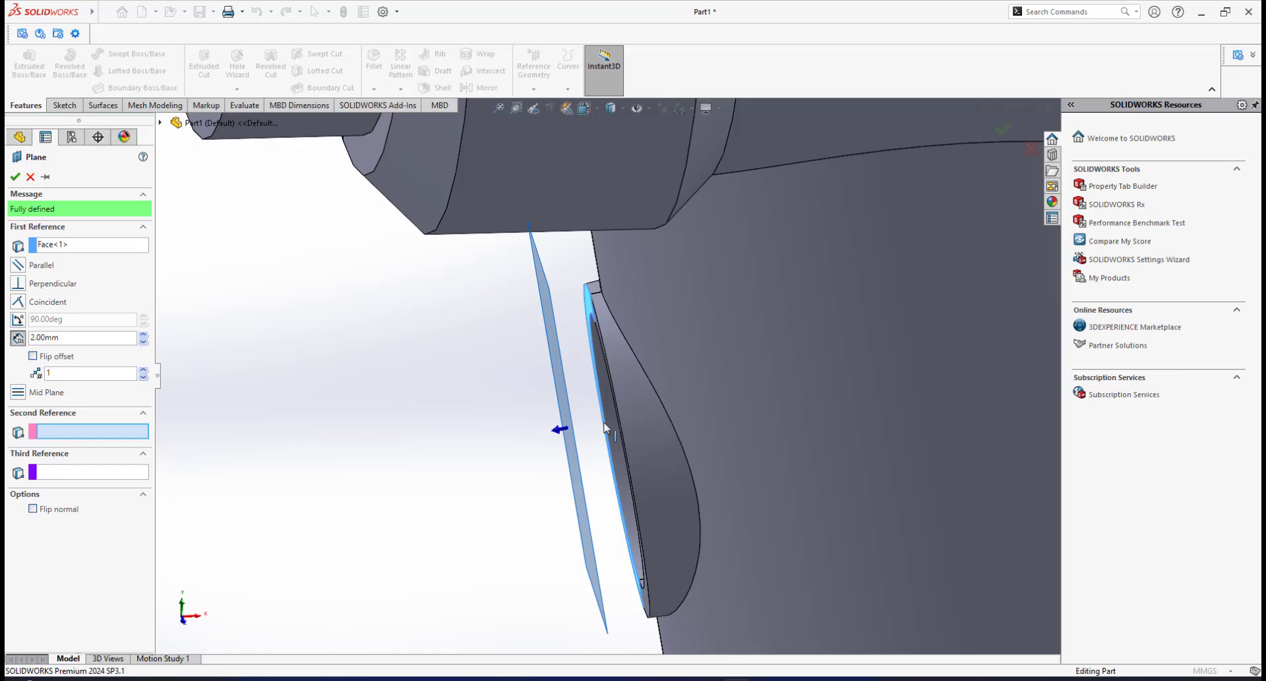
scroll(603, 427, "up", 1)
middle_click_drag(604, 427, 637, 419)
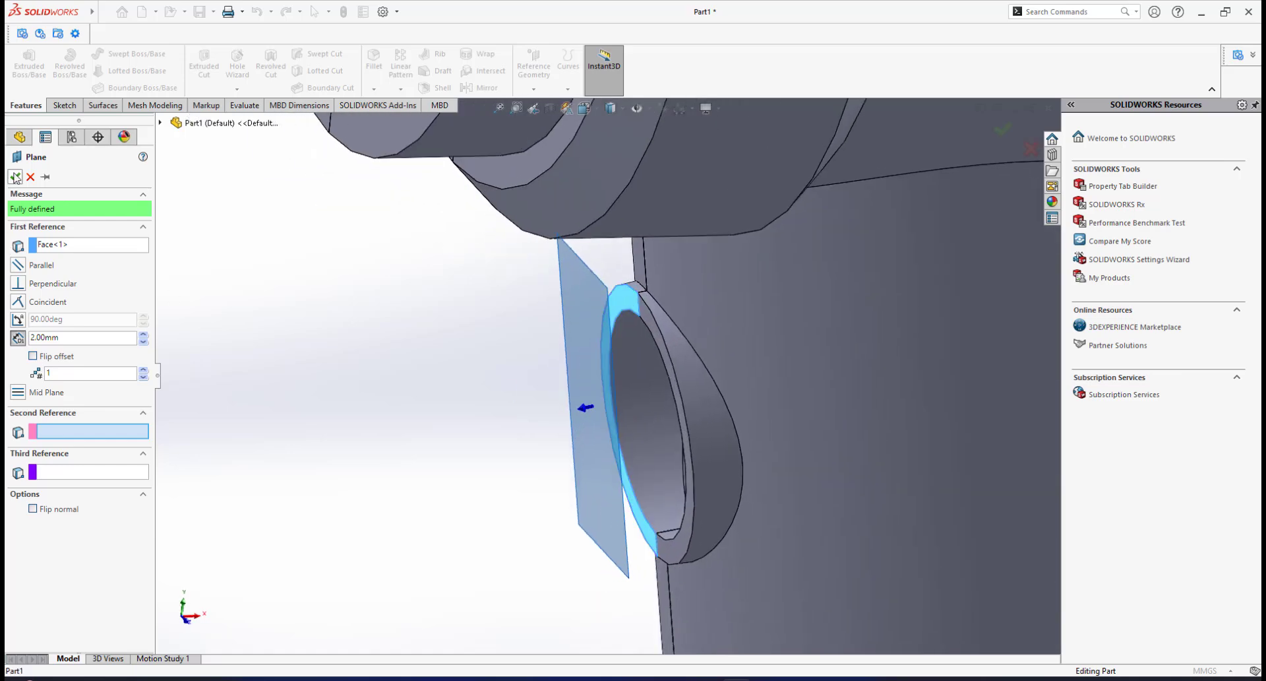
left_click(14, 176)
middle_click_drag(480, 480, 508, 300)
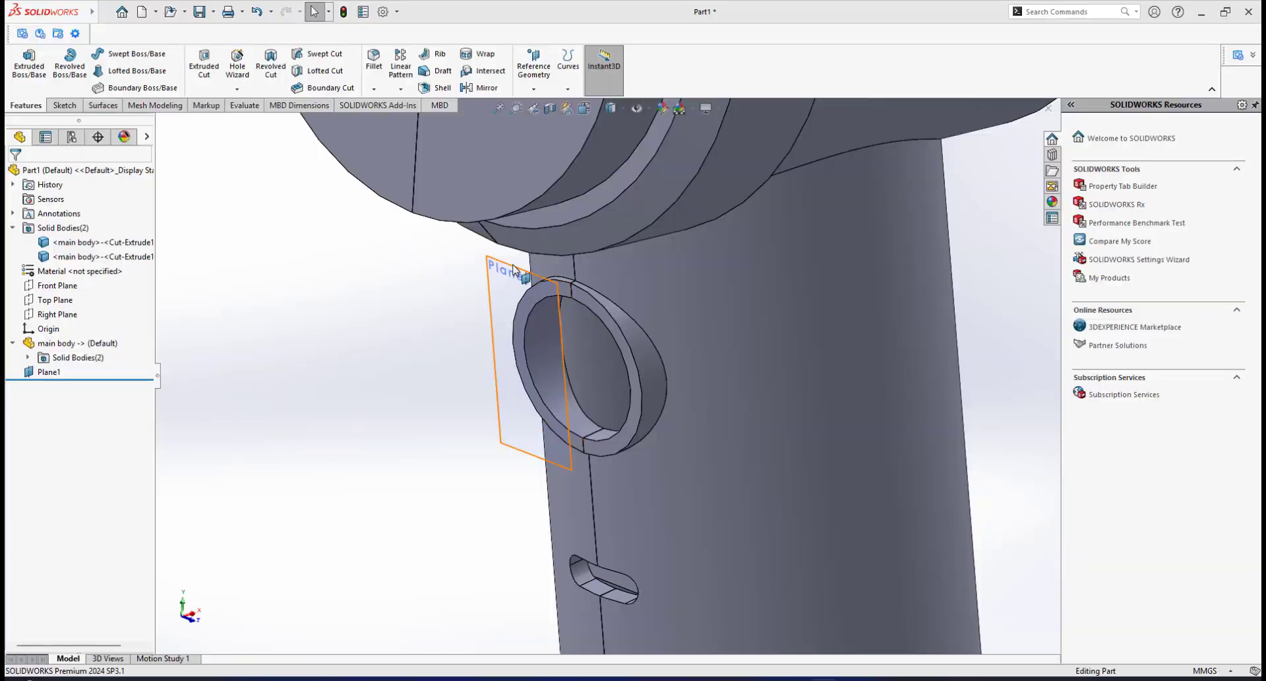
left_click(513, 269)
left_click(571, 228)
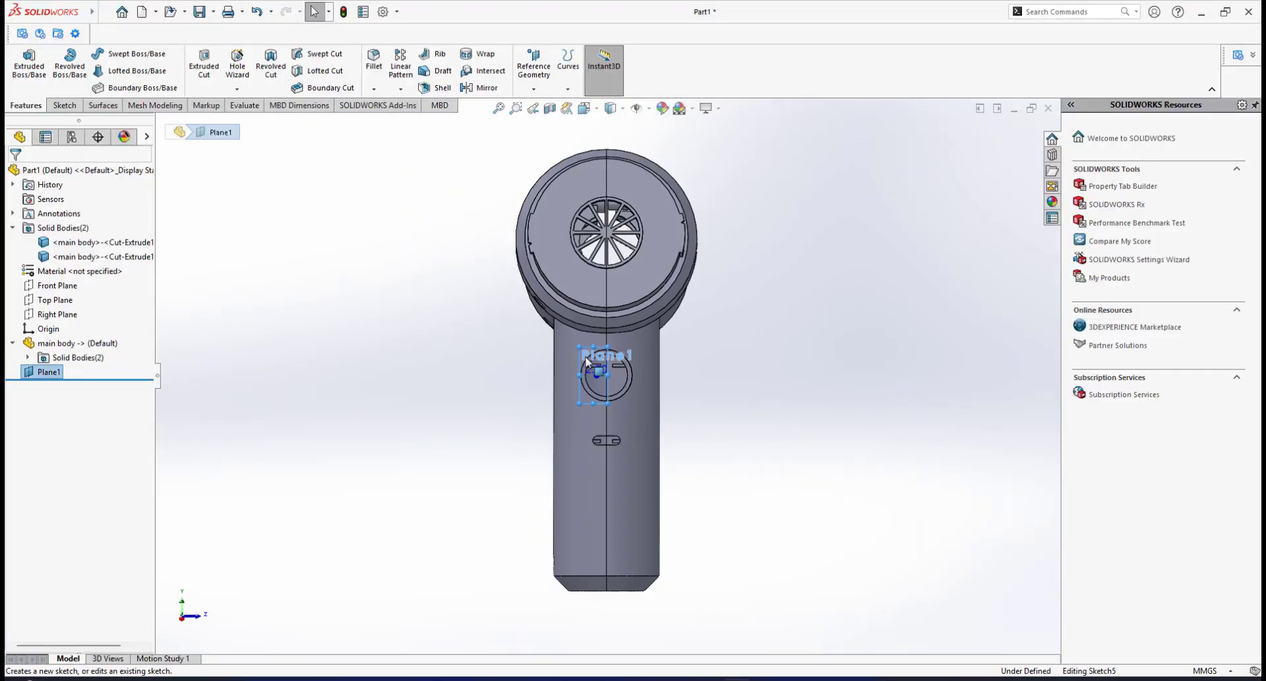
scroll(619, 378, "down", 5)
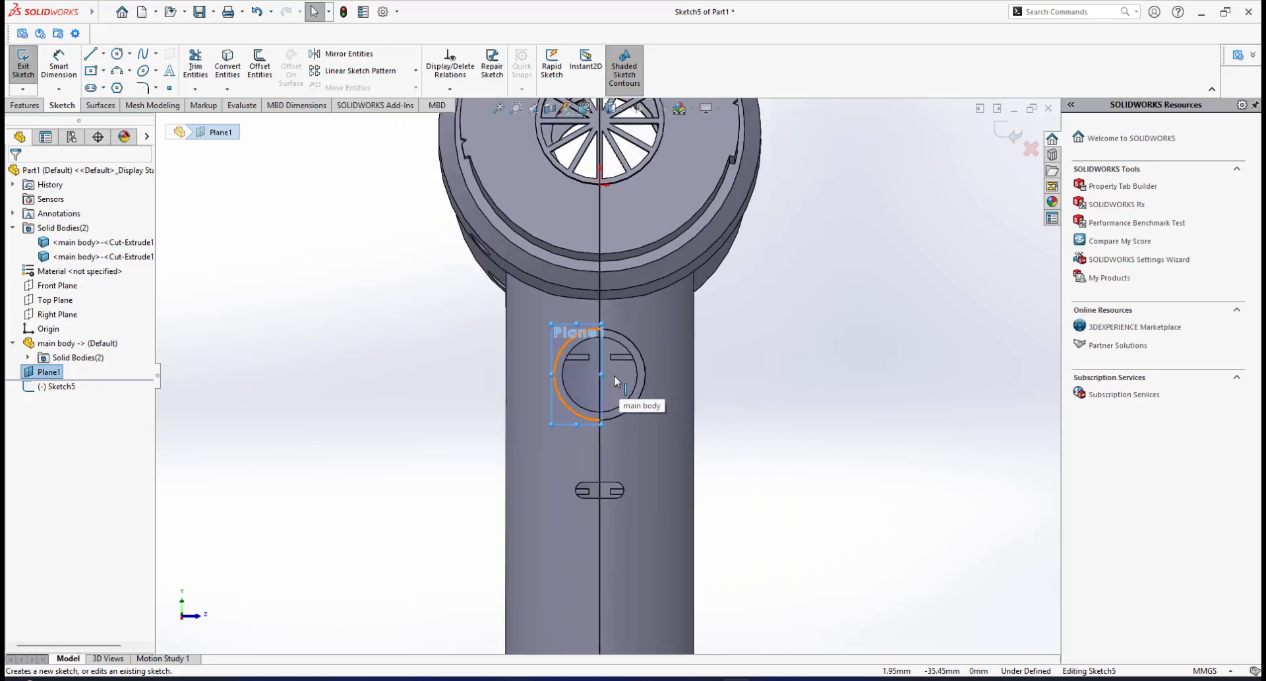
scroll(615, 375, "down", 4)
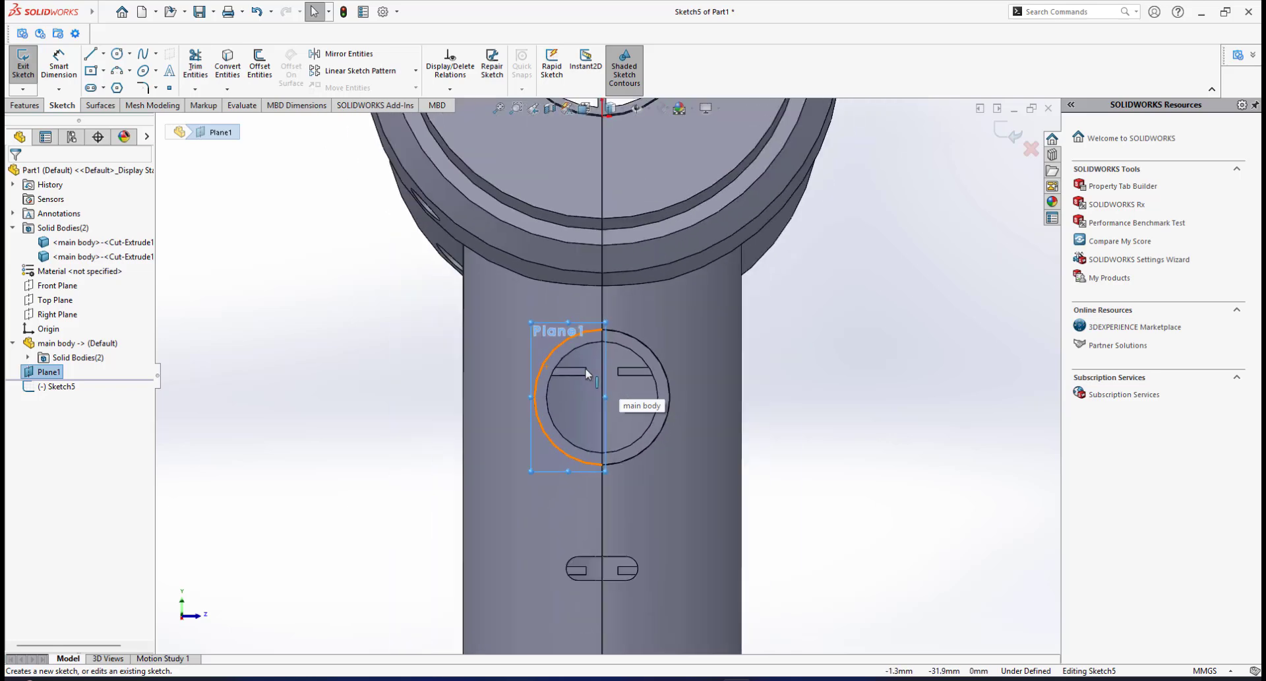
scroll(587, 370, "up", 2)
scroll(586, 370, "down", 3)
scroll(624, 417, "down", 3)
scroll(623, 417, "up", 3)
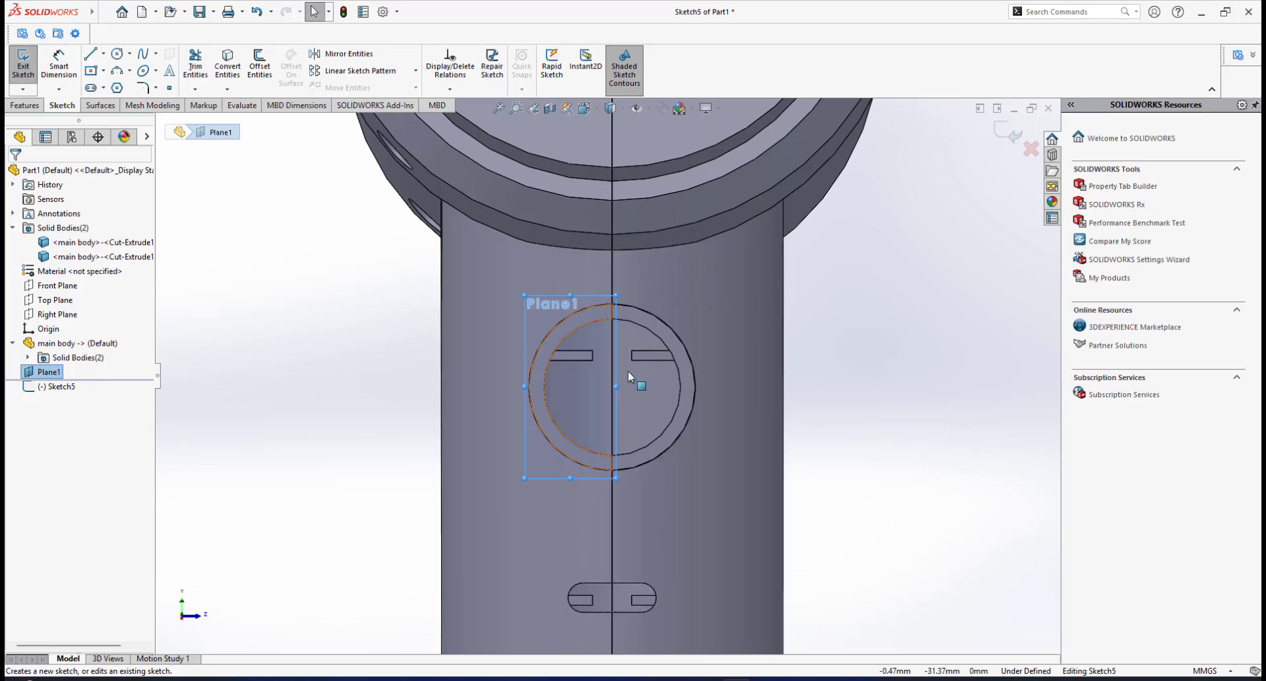
scroll(601, 383, "down", 3)
scroll(602, 383, "up", 2)
scroll(601, 383, "down", 4)
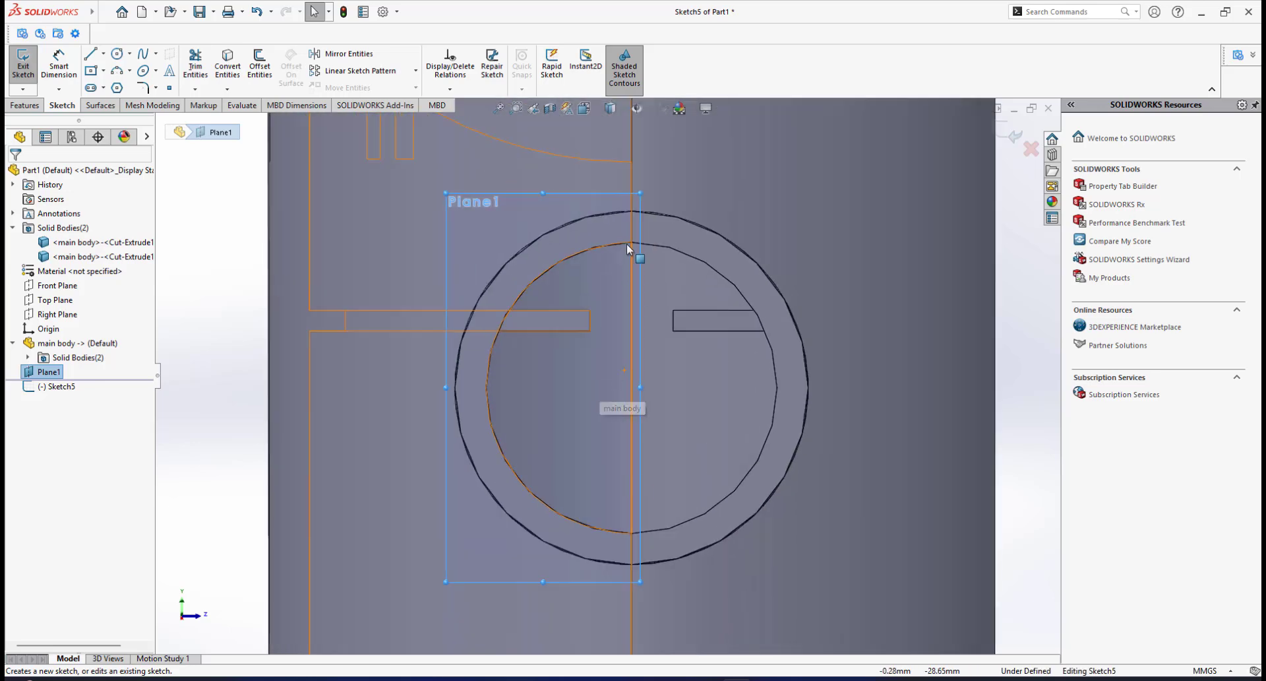
scroll(601, 379, "up", 1)
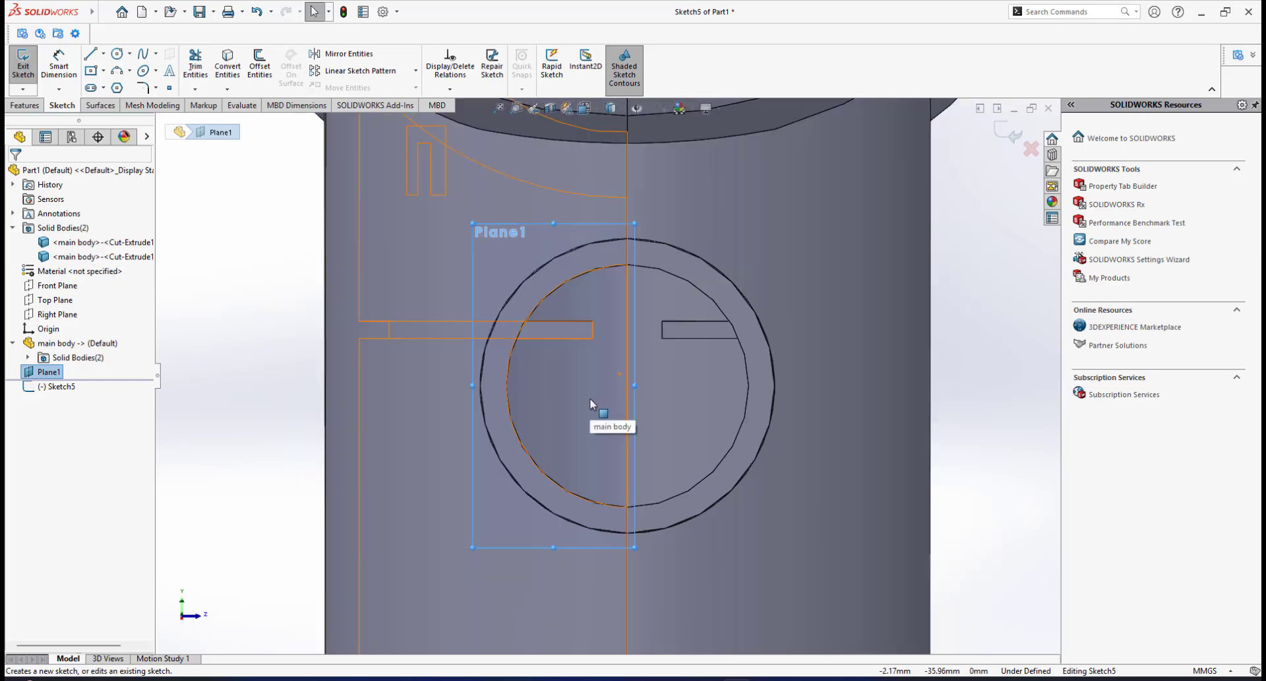
scroll(588, 369, "down", 1)
scroll(583, 347, "up", 6)
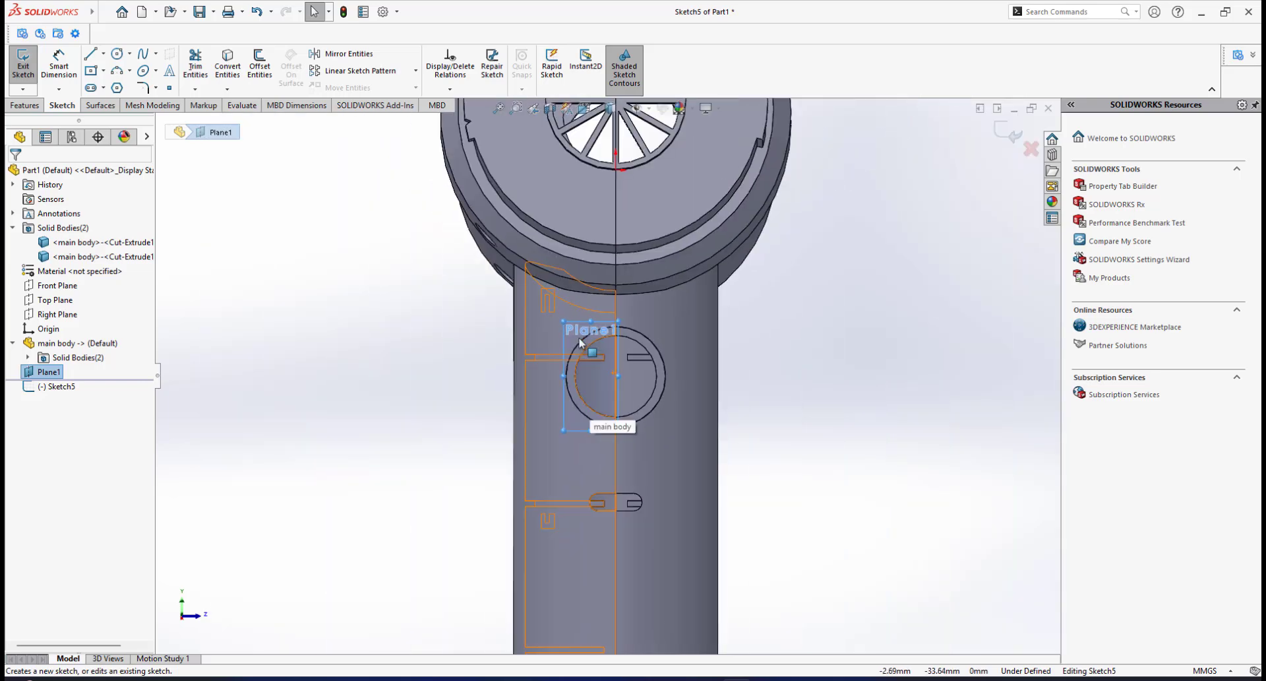
middle_click_drag(738, 280, 699, 298)
left_click(995, 132)
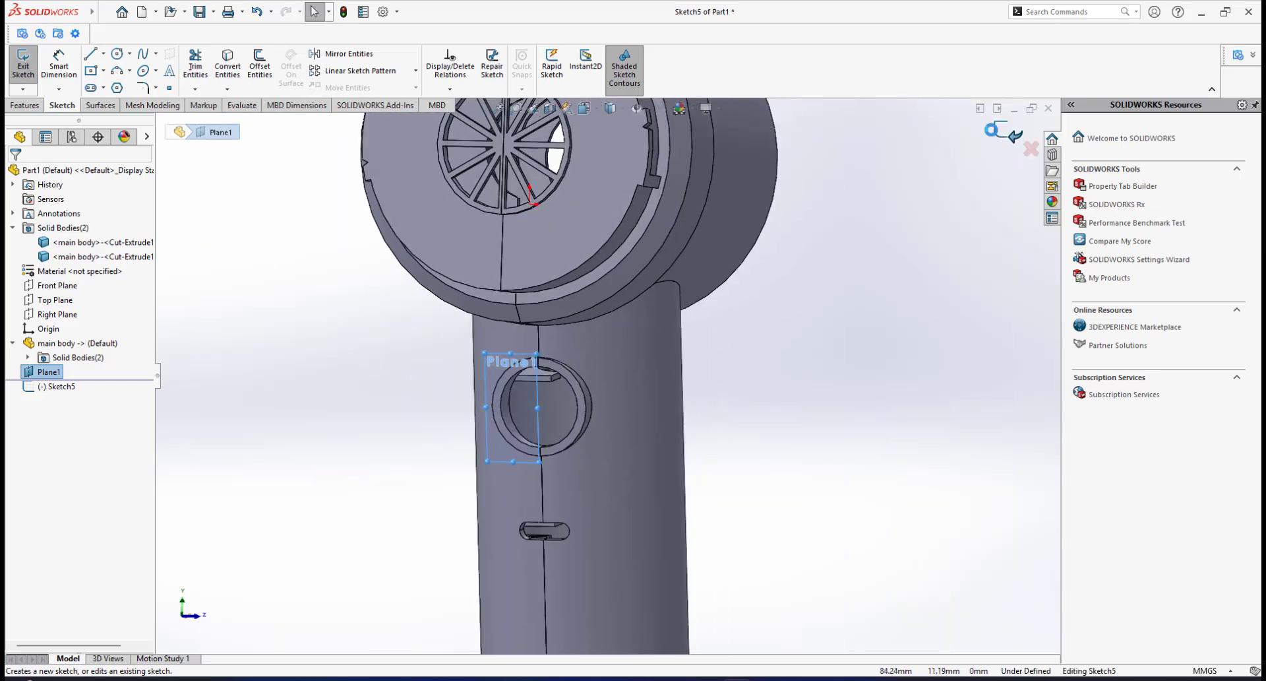
Hide the near half of the main body shell to expose the interior behind the button opening.
left_click(663, 244)
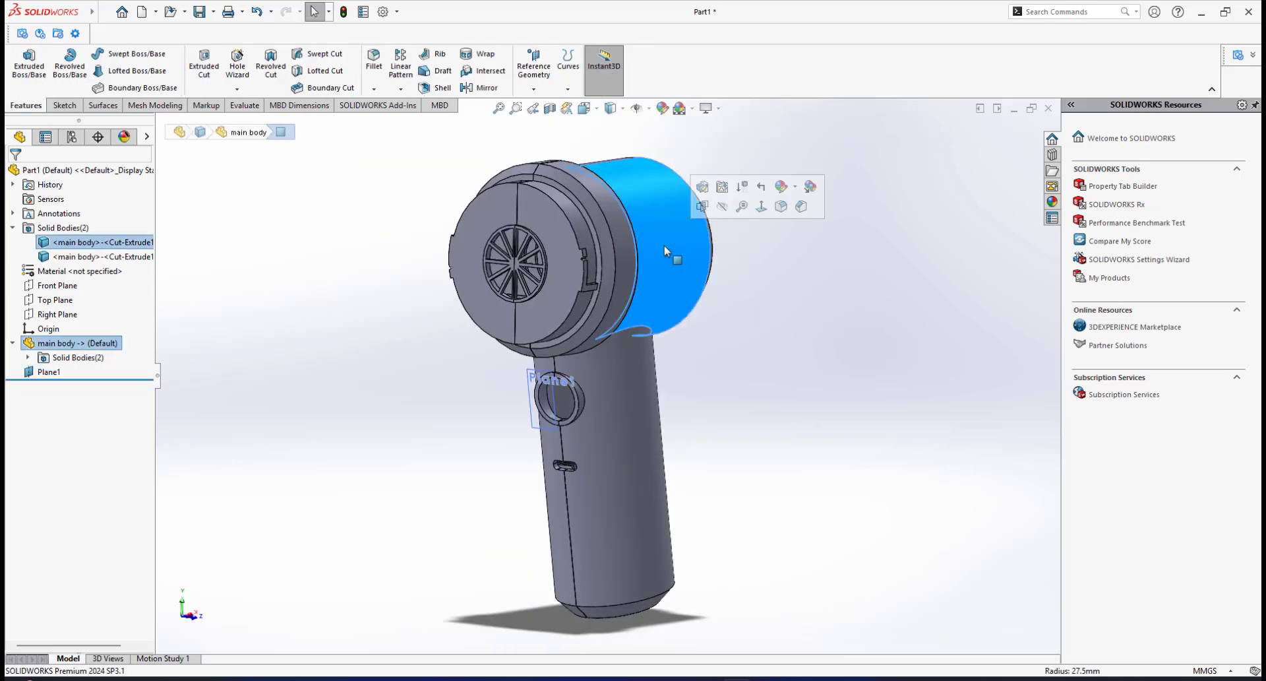
left_click(723, 206)
scroll(593, 395, "down", 5)
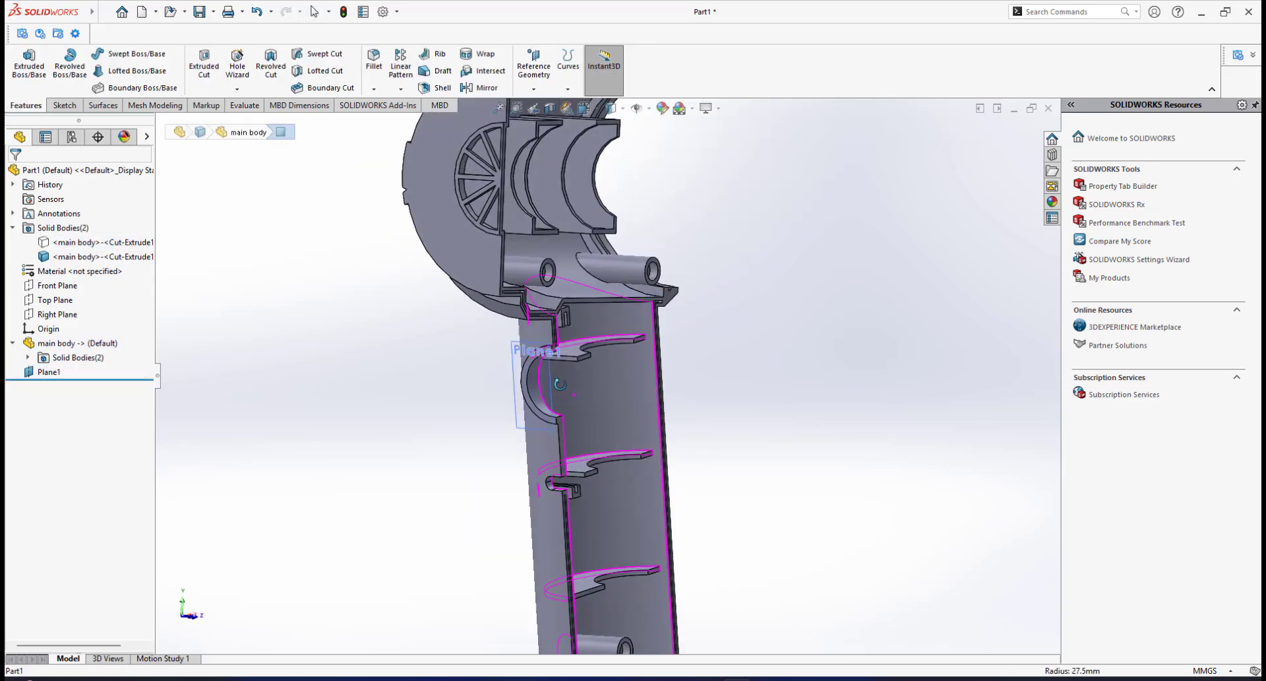
Examine the handle's round button opening and the offset plane in front of it from inside and edge-on.
middle_click_drag(560, 384, 615, 394)
scroll(616, 316, "down", 4)
scroll(607, 390, "down", 3)
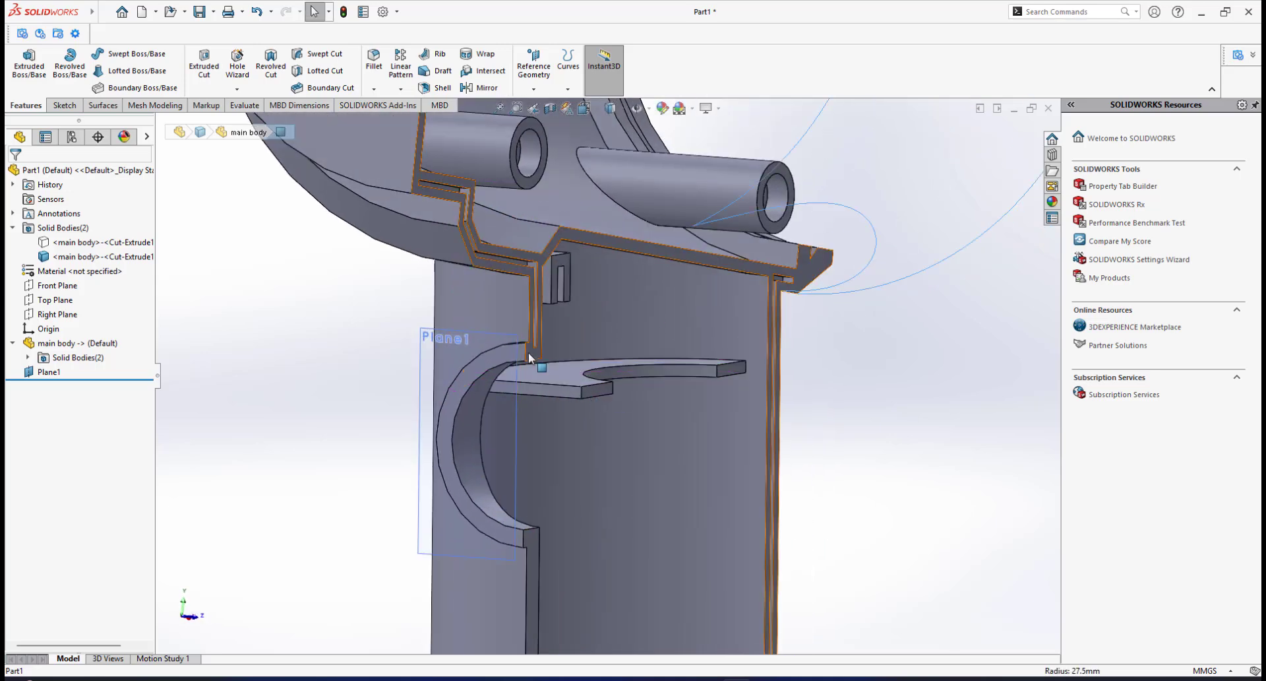
middle_click_drag(517, 484, 541, 427)
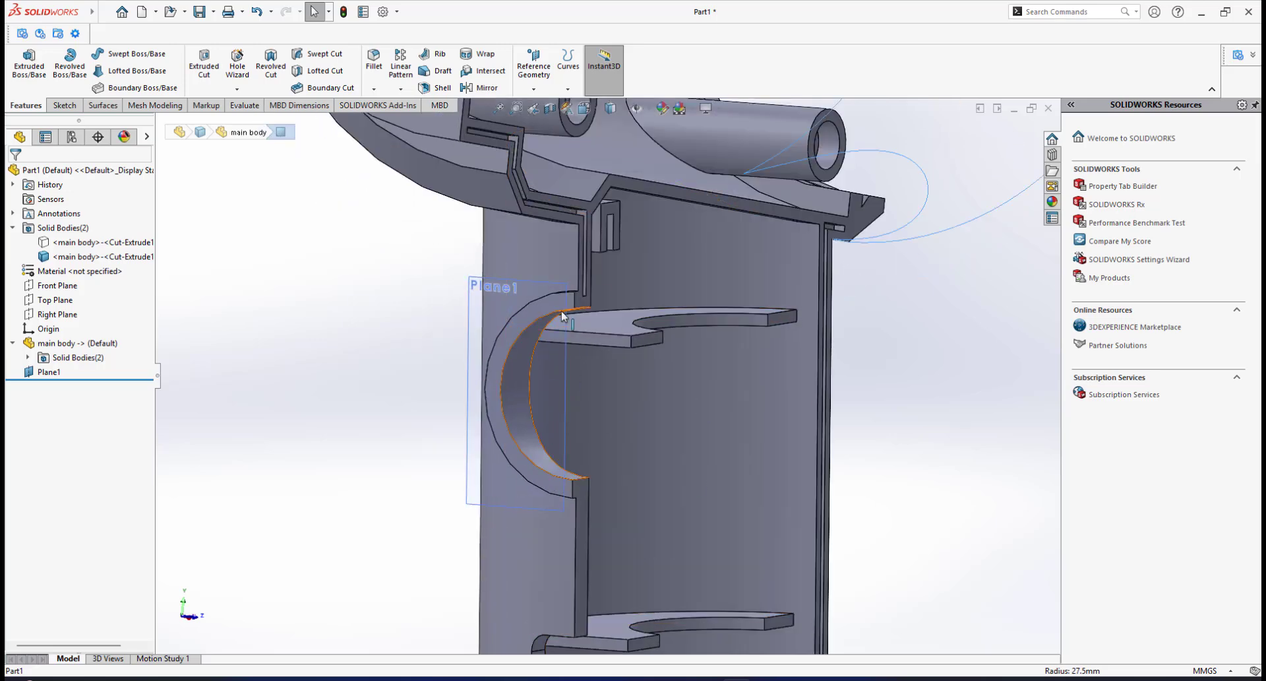
middle_click_drag(608, 416, 509, 376)
scroll(552, 412, "up", 2)
scroll(540, 399, "down", 3)
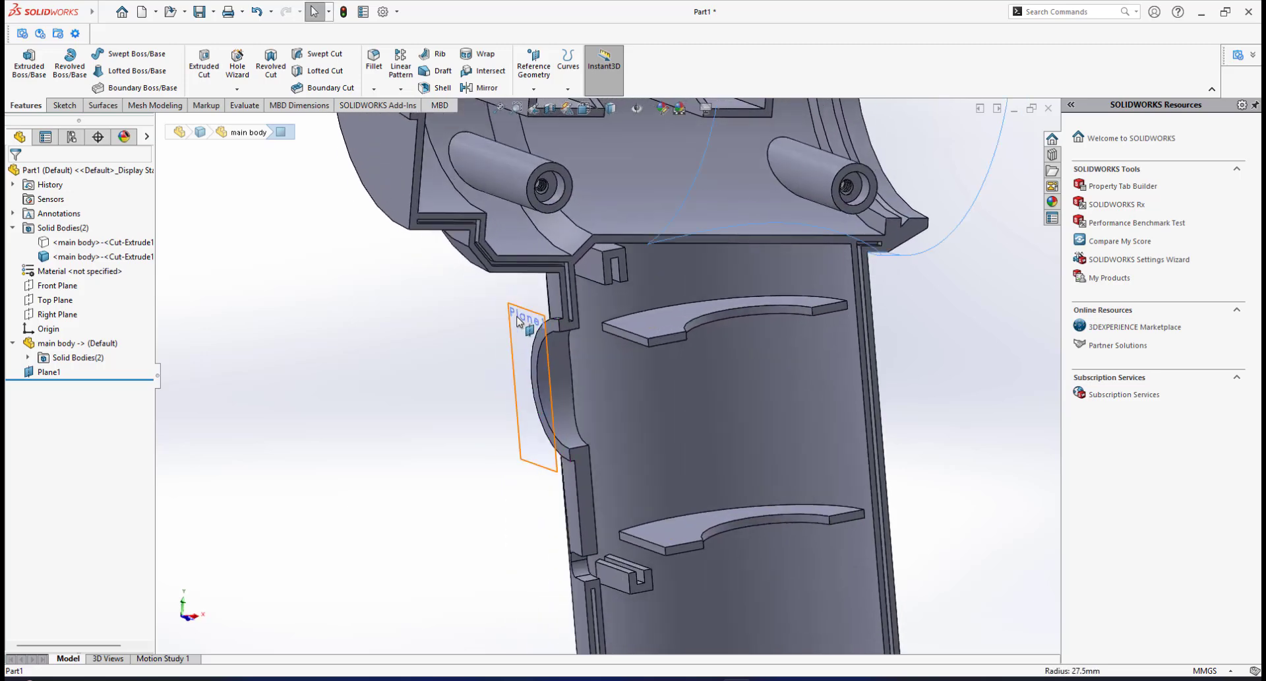
left_click(520, 312)
scroll(418, 367, "down", 2)
middle_click_drag(418, 367, 462, 370)
scroll(633, 379, "up", 1)
scroll(699, 368, "down", 1)
middle_click_drag(701, 368, 664, 363)
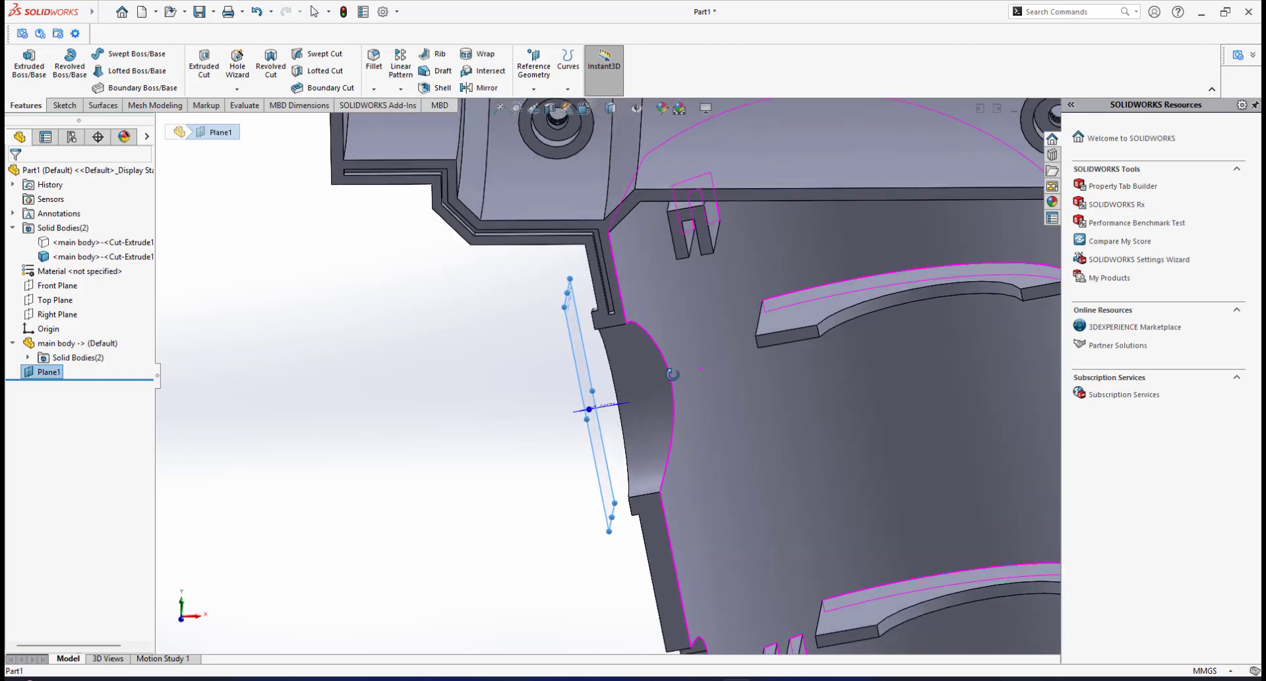
scroll(664, 362, "down", 2)
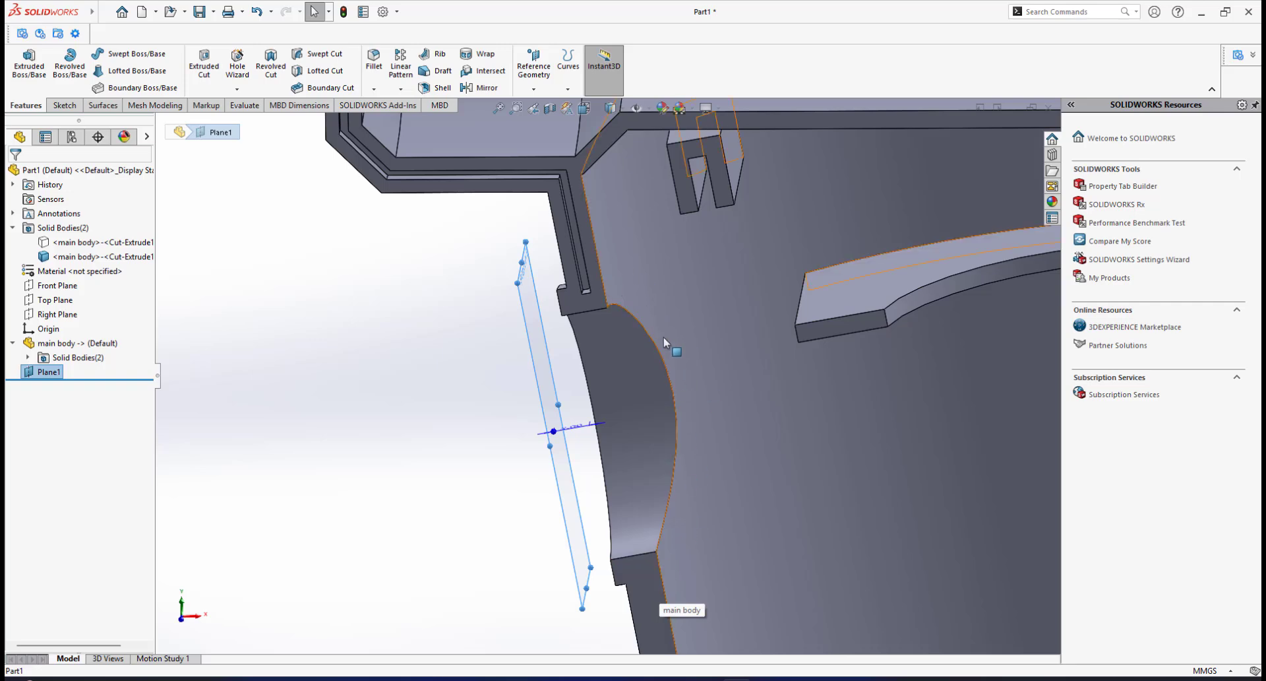
middle_click_drag(672, 324, 646, 347)
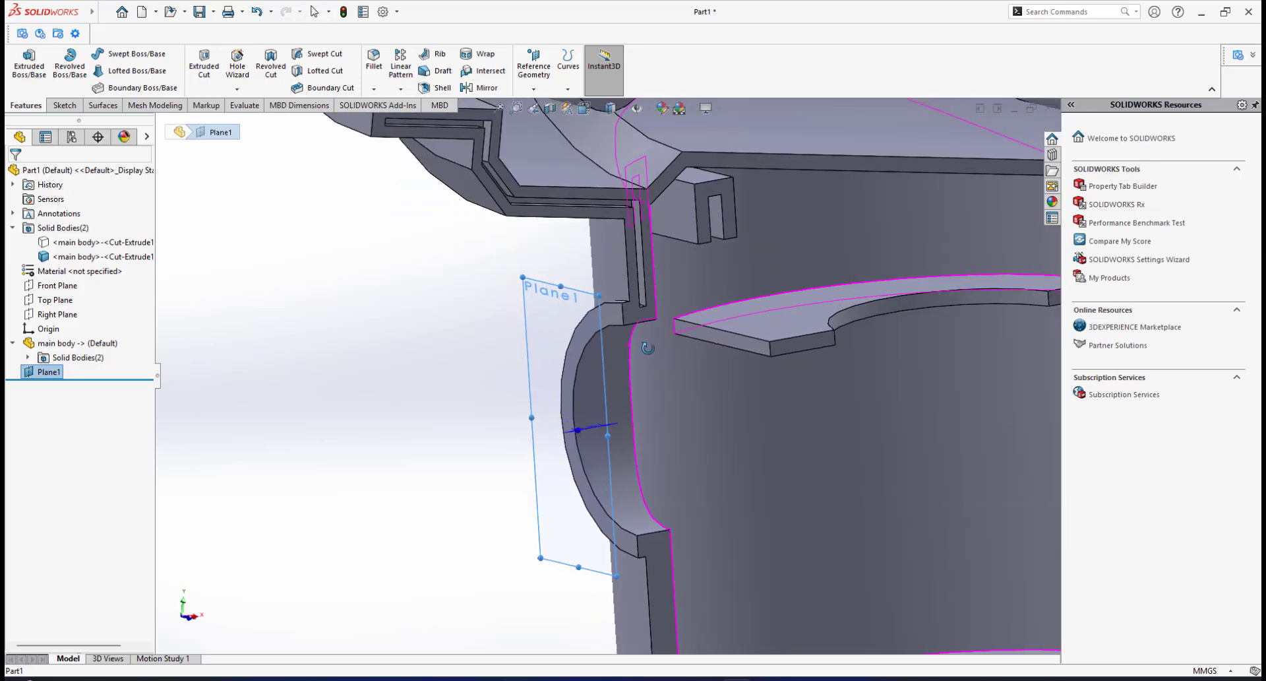
Start a sketch on the offset plane and convert the outer circular edge of the button ring into a sketch arc.
left_click(544, 286)
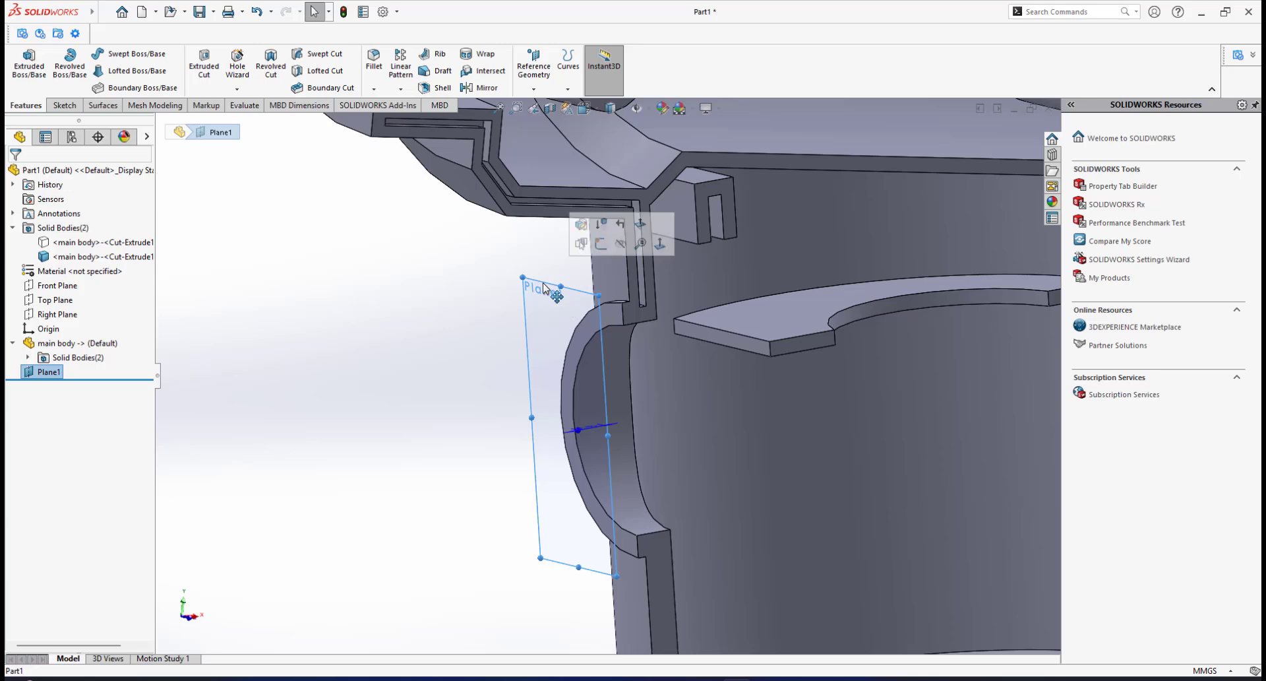
left_click(603, 248)
scroll(687, 311, "down", 5)
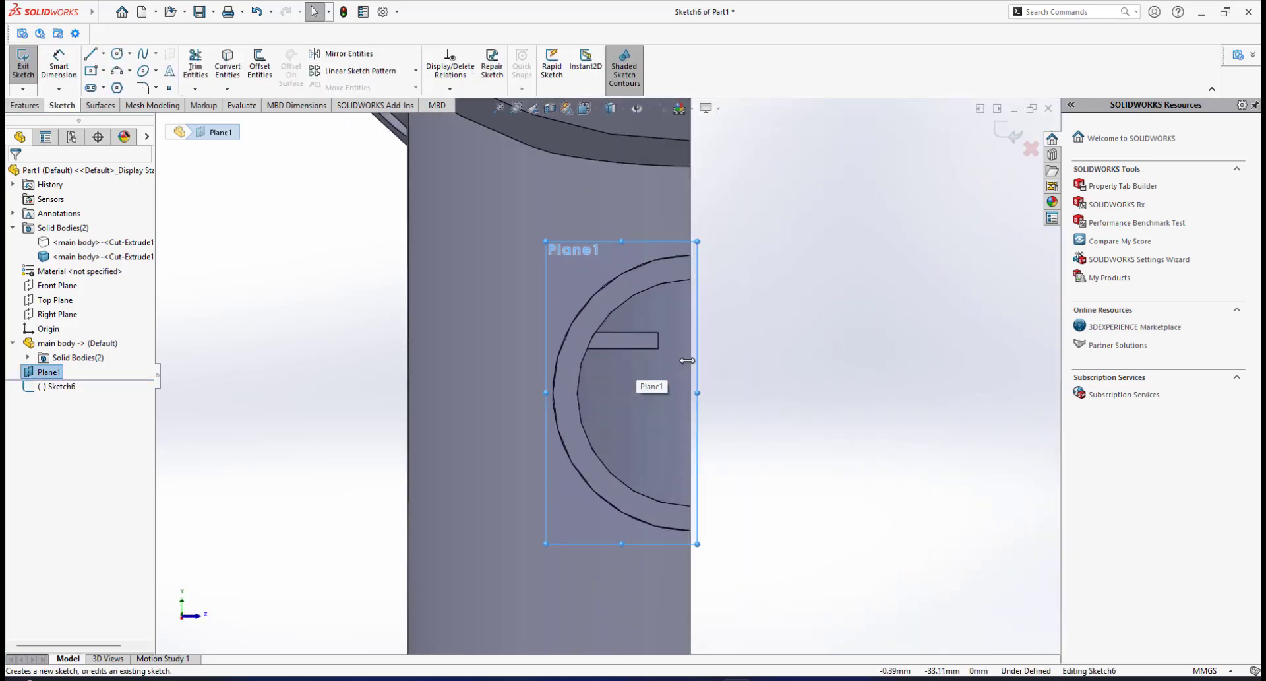
scroll(686, 312, "down", 2)
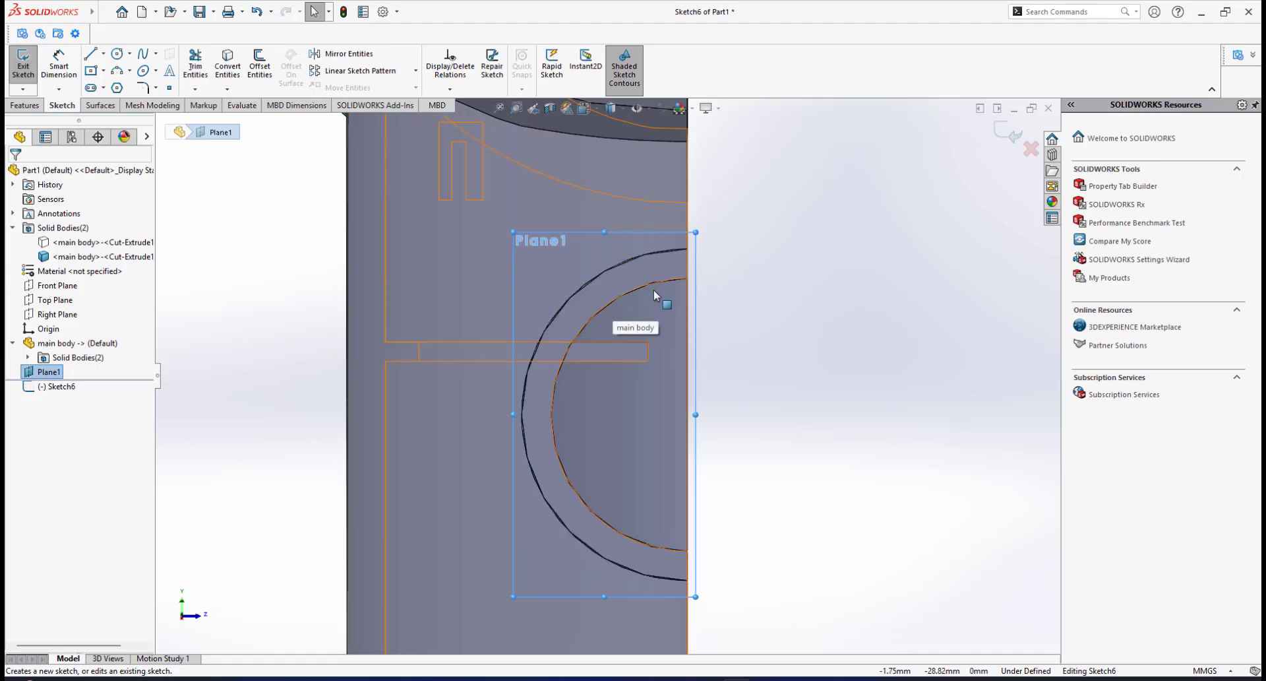
left_click(647, 256)
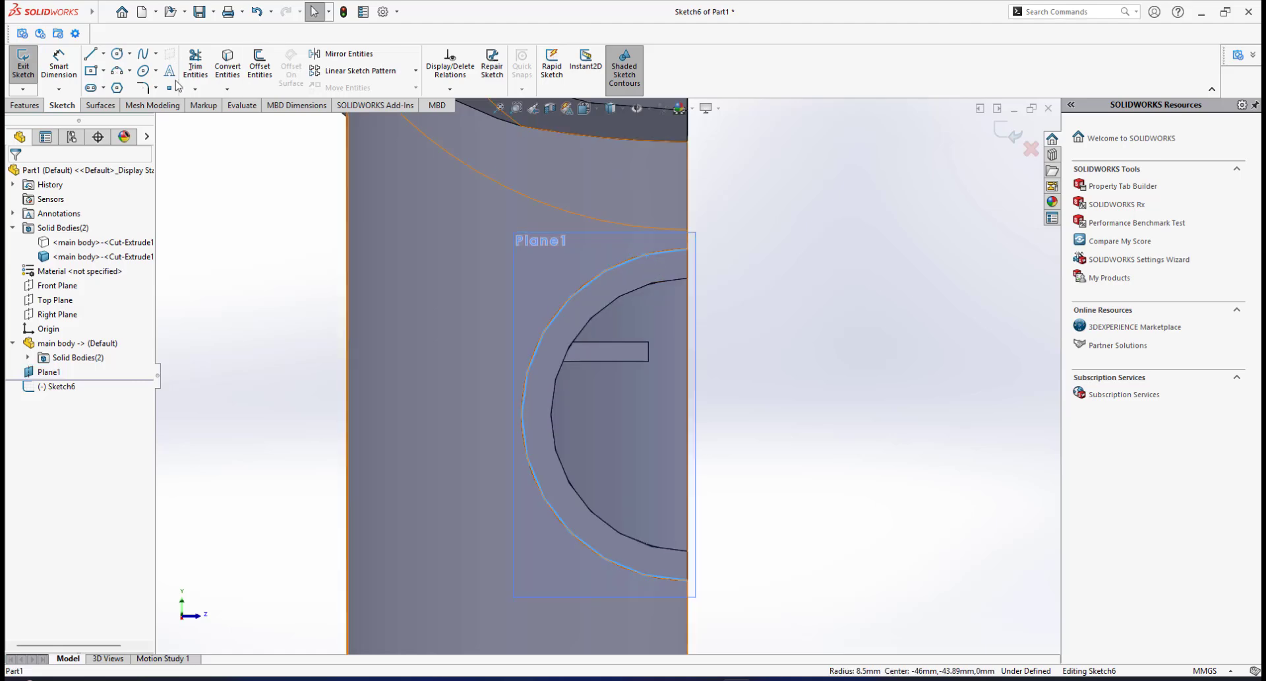
left_click(225, 74)
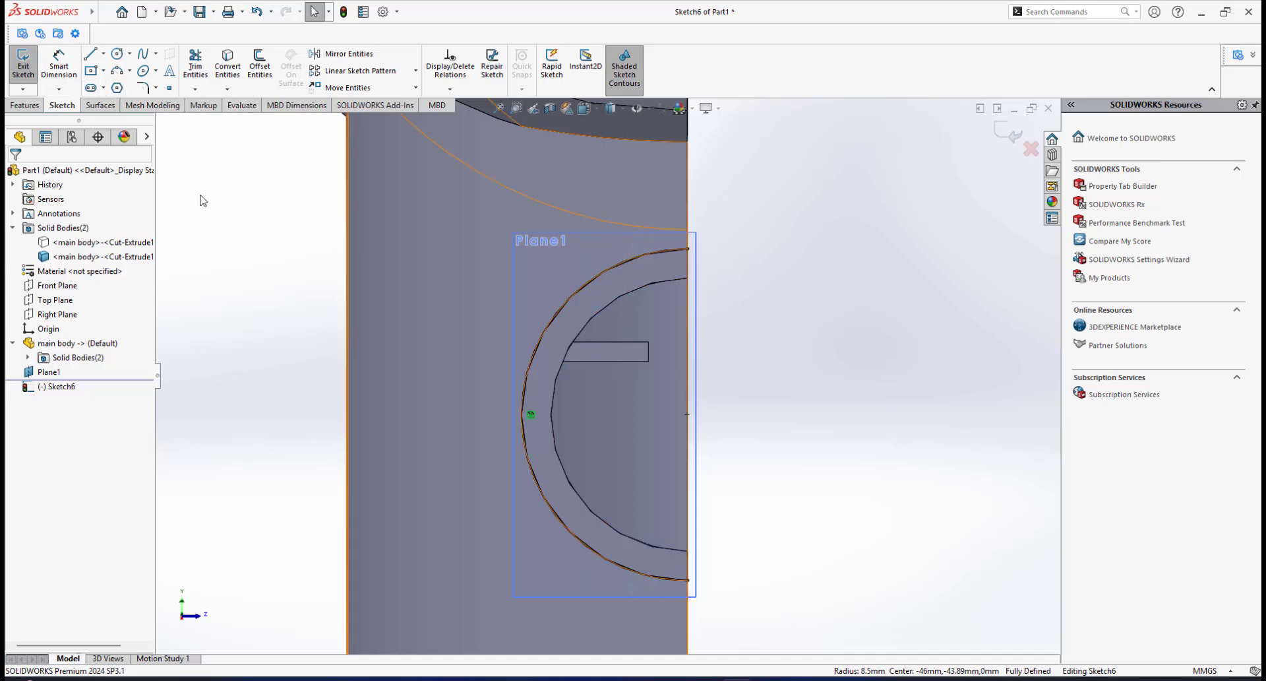
Close the converted arc with a 17 mm vertical line joining its two endpoints.
left_click(91, 54)
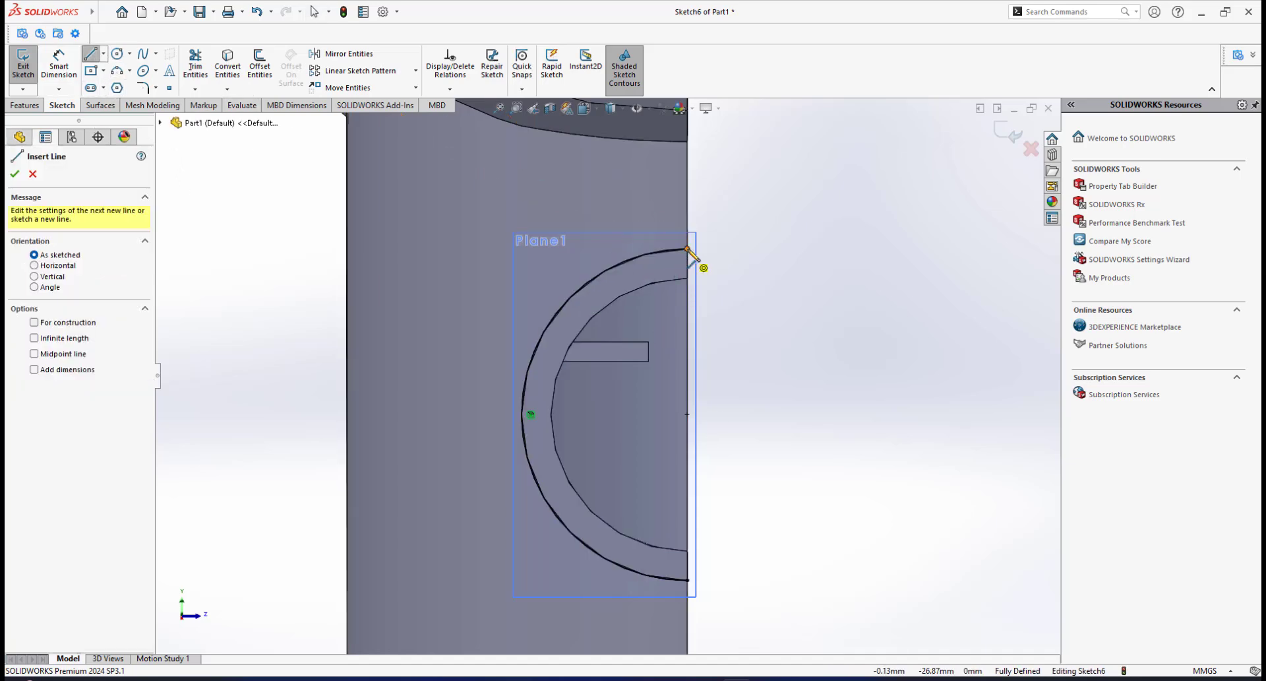
left_click(687, 248)
left_click(688, 580)
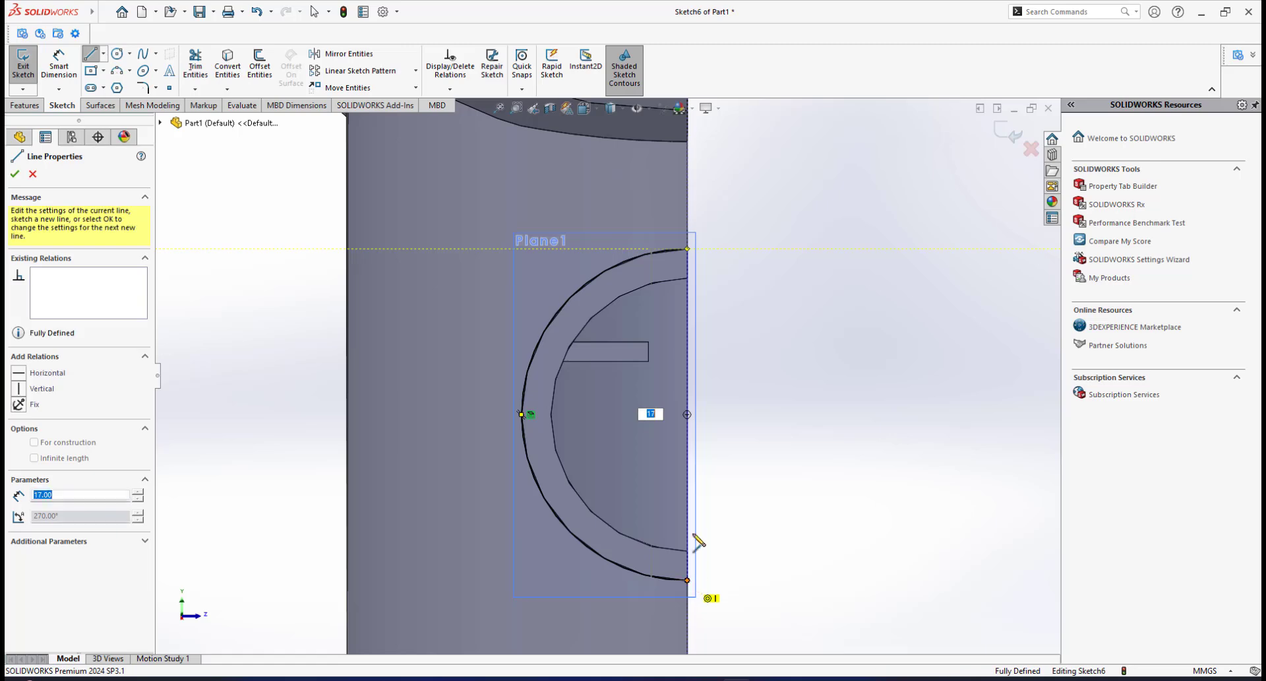
right_click(693, 418)
left_click(781, 401)
scroll(782, 416, "down", 2)
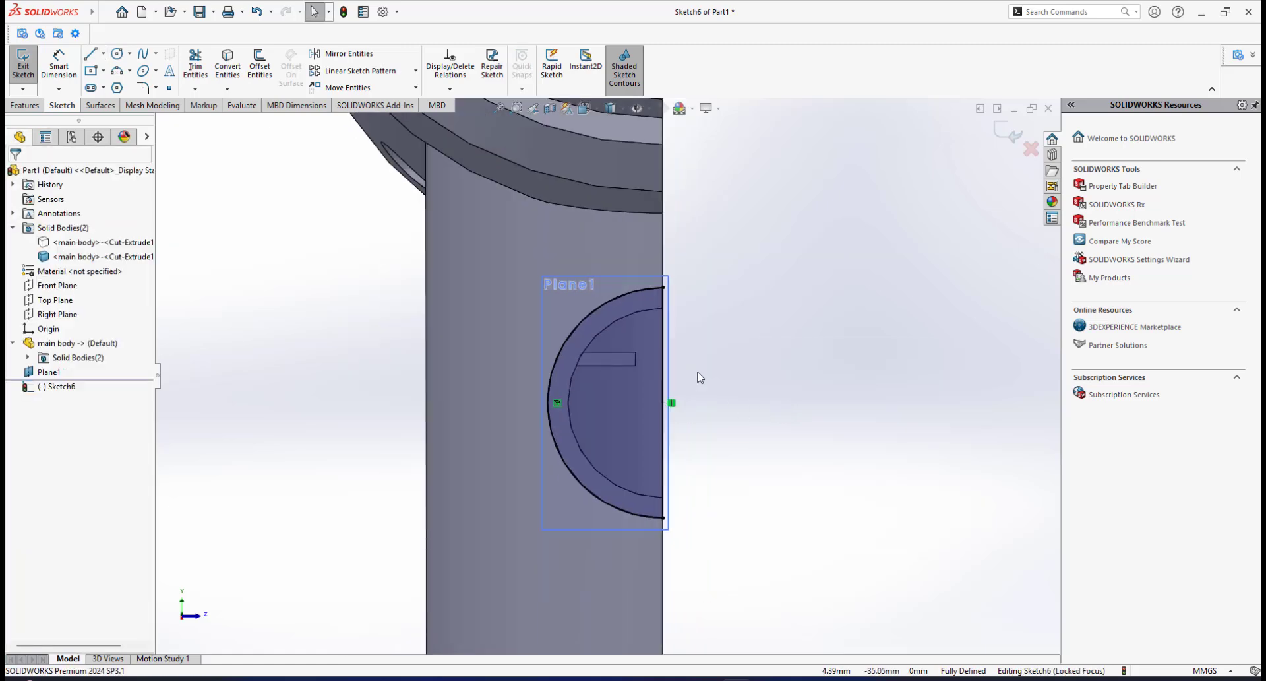
middle_click_drag(665, 381, 558, 405)
scroll(301, 466, "down", 4)
middle_click_drag(478, 436, 375, 452)
scroll(426, 433, "down", 2)
middle_click_drag(439, 421, 453, 426)
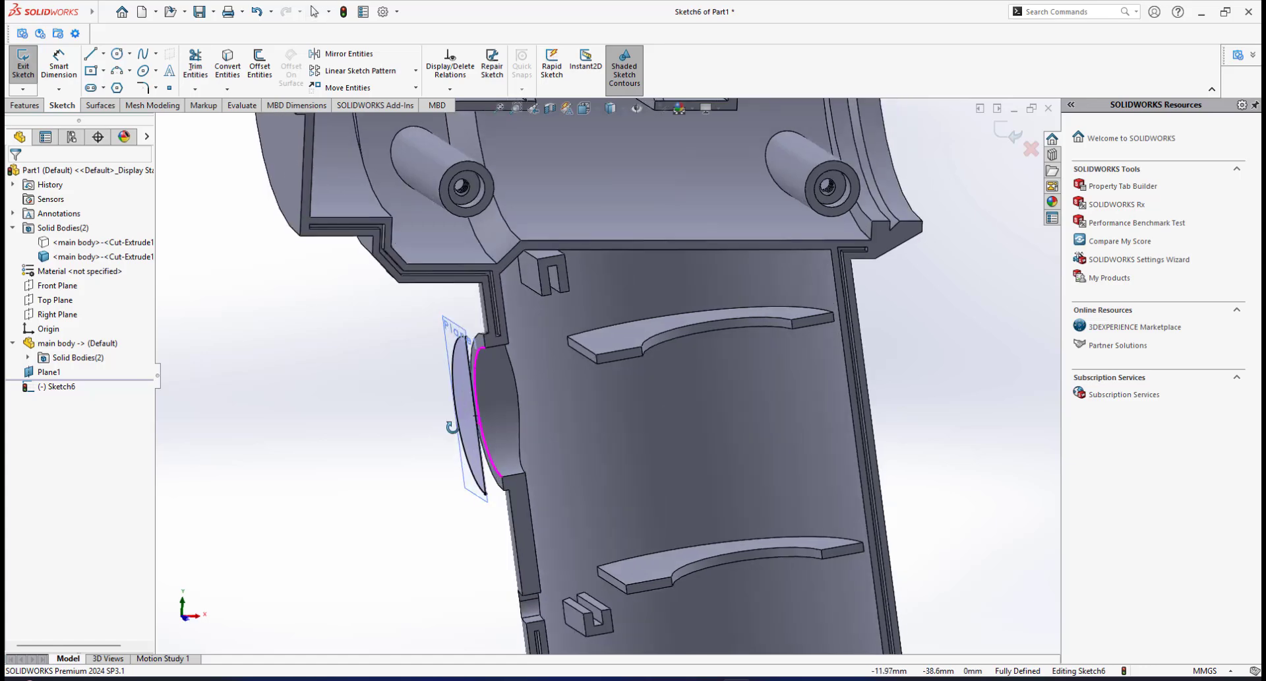
left_click(24, 105)
left_click(29, 66)
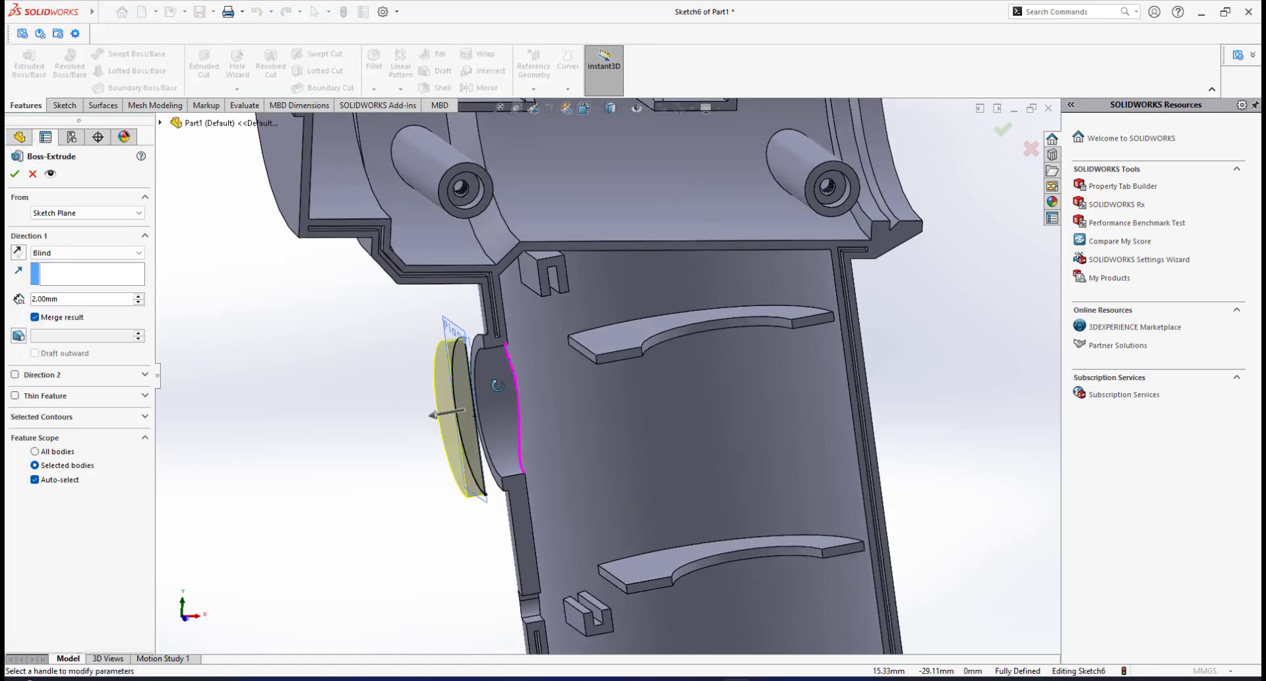
middle_click_drag(498, 385, 490, 378)
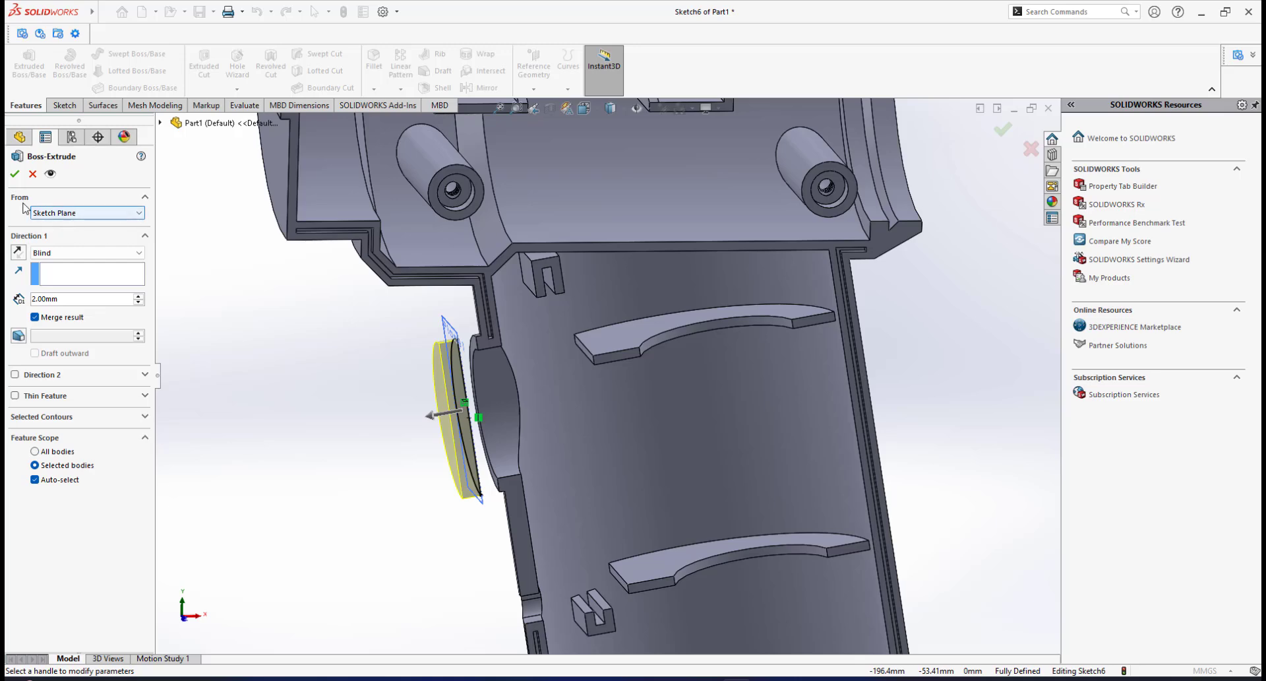
left_click(92, 213)
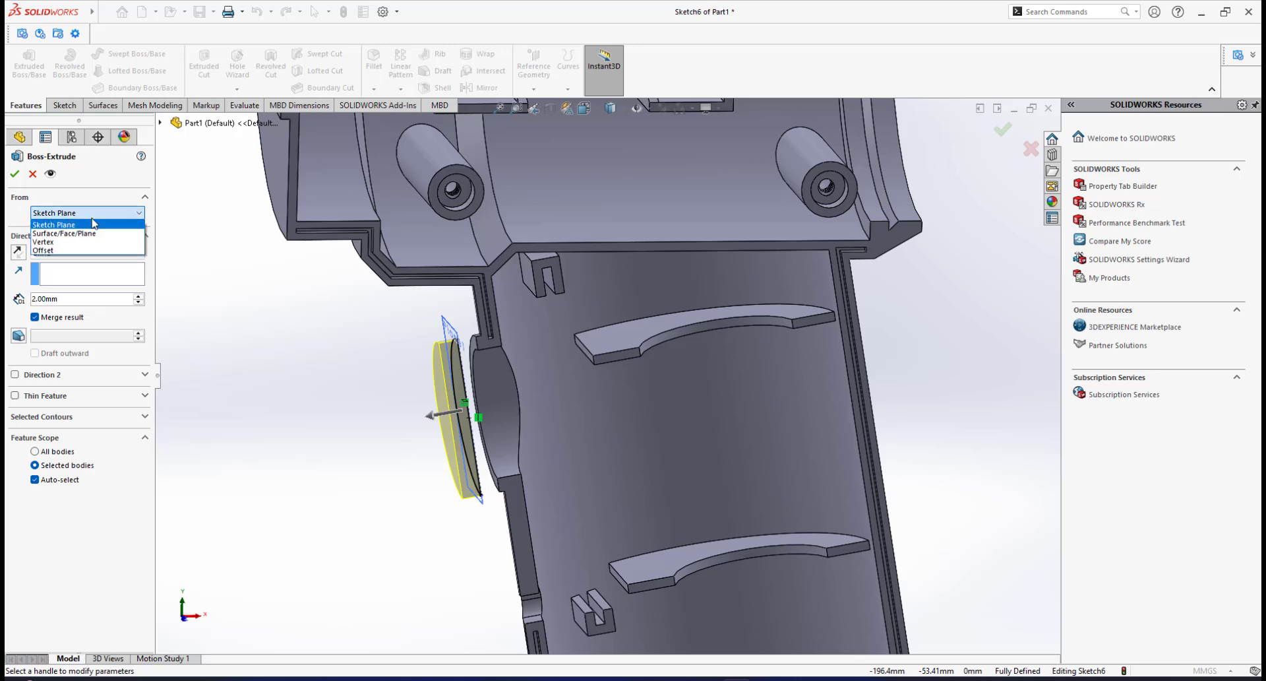
left_click(66, 233)
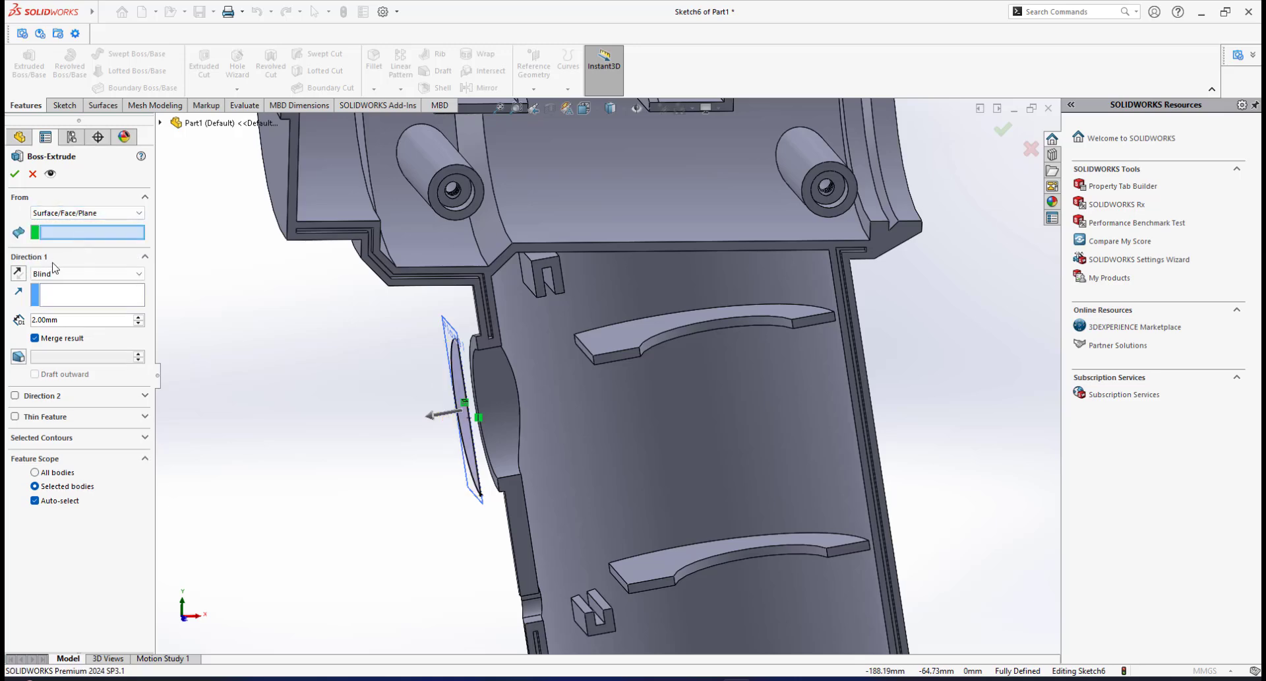
scroll(455, 396, "down", 3)
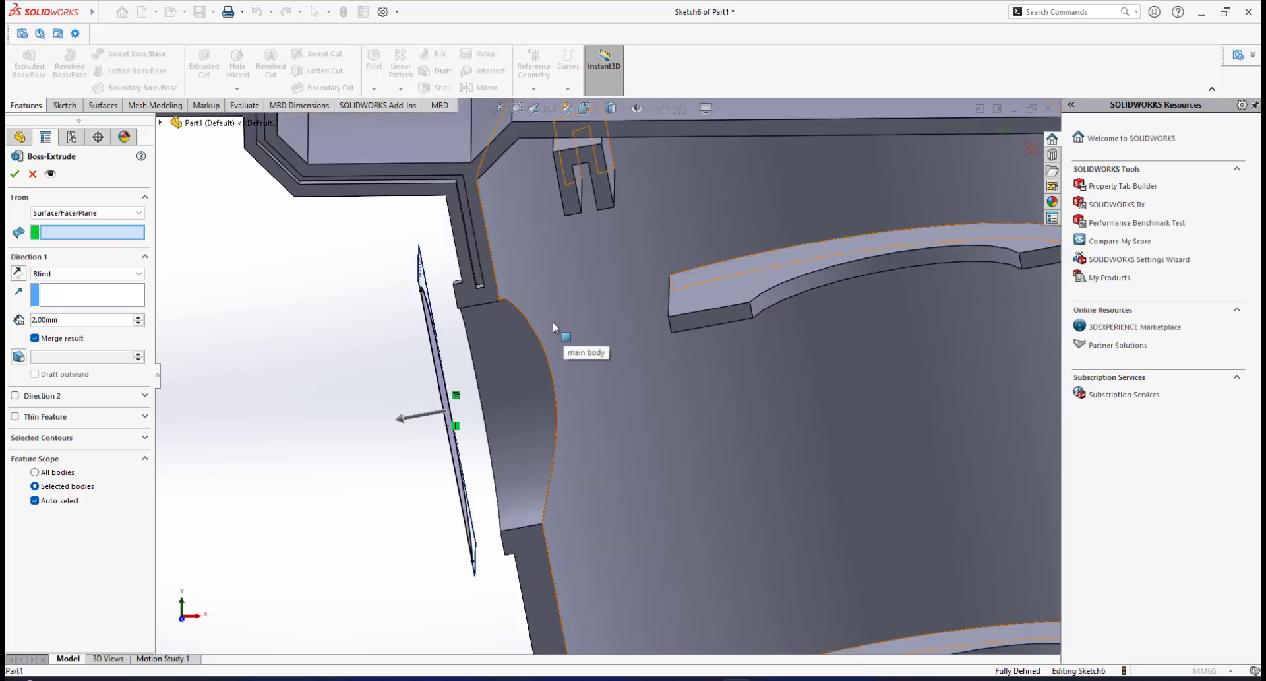
left_click(552, 322)
middle_click_drag(599, 384, 534, 279)
scroll(577, 342, "up", 3)
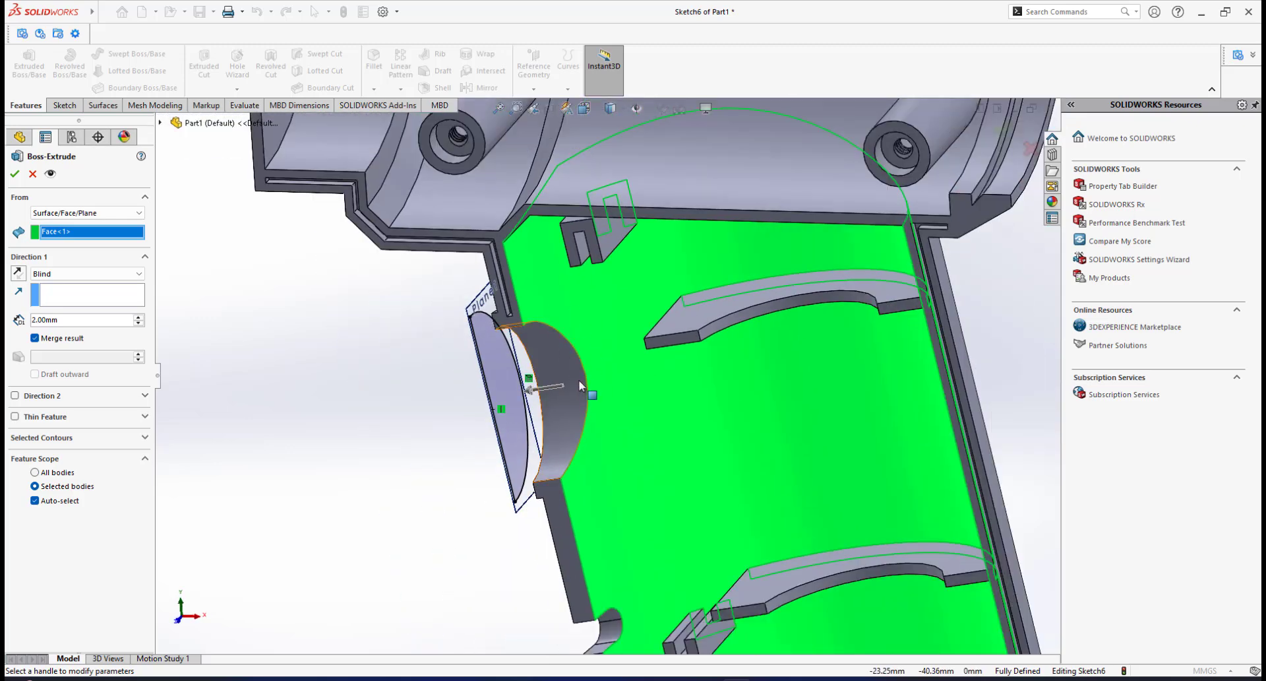
scroll(579, 378, "up", 3)
scroll(551, 378, "down", 5)
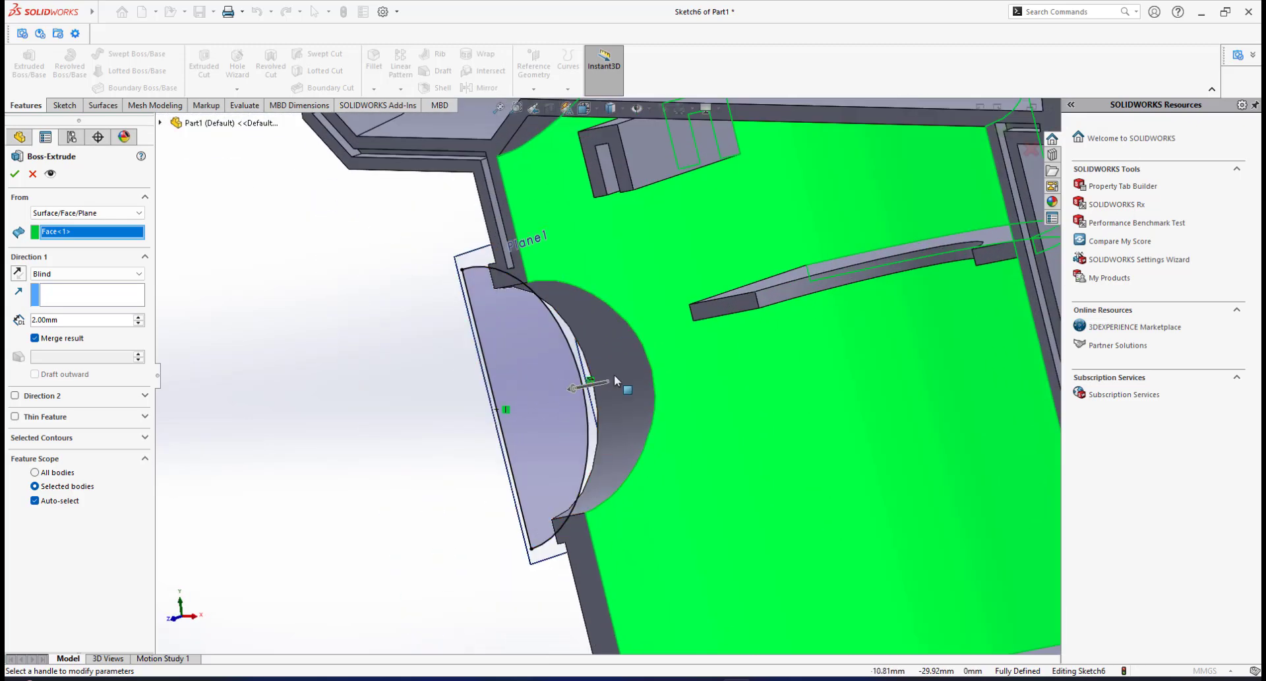
scroll(614, 374, "up", 3)
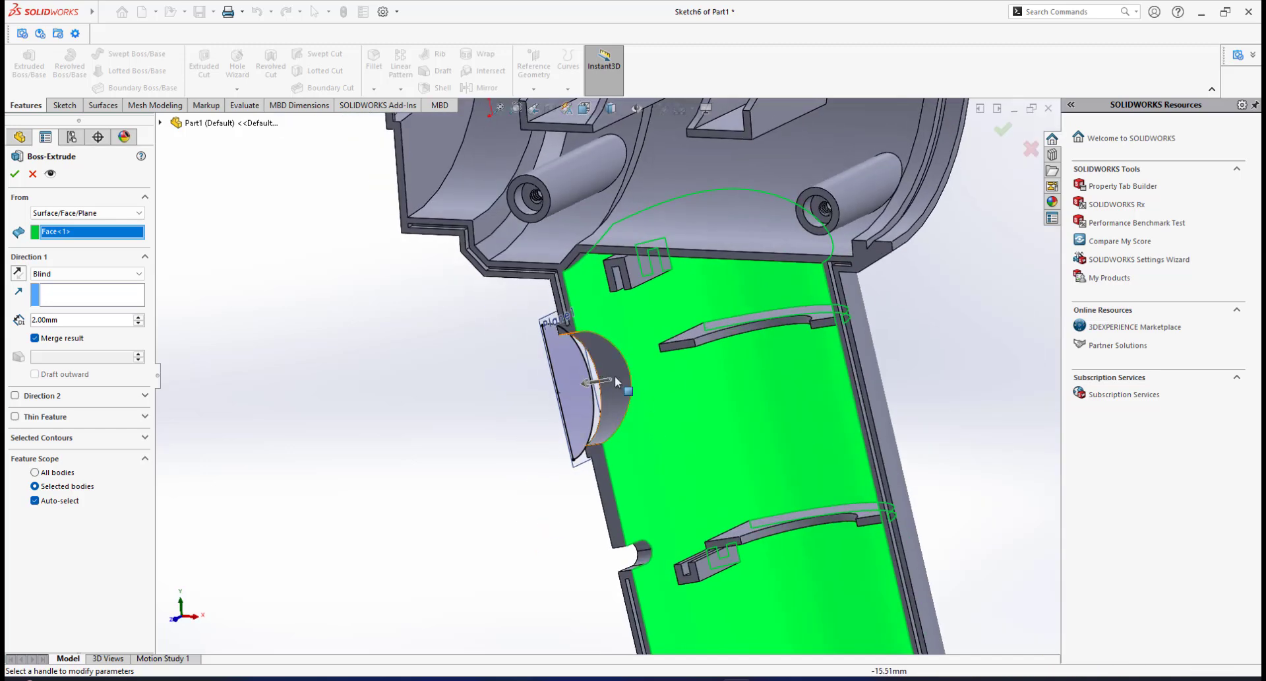
scroll(615, 375, "down", 5)
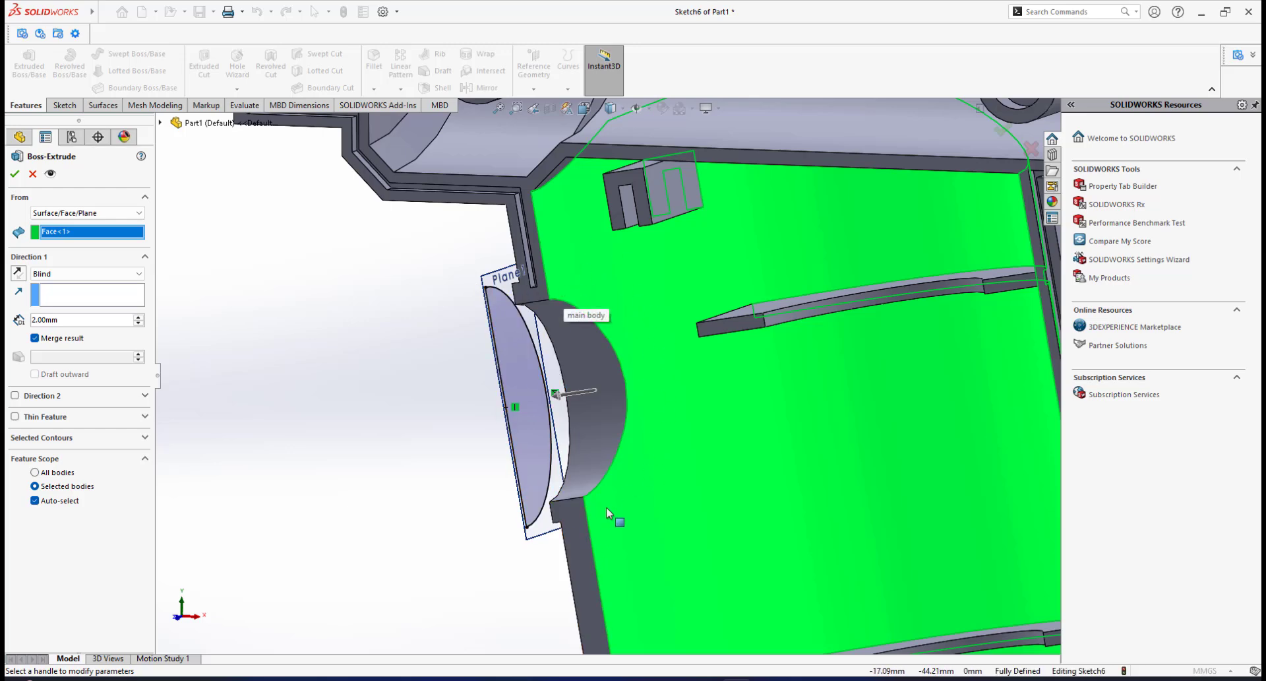
mouse_move(632, 332)
middle_mouse_down()
mouse_move(661, 317)
mouse_move(626, 352)
mouse_move(637, 363)
mouse_move(626, 350)
middle_mouse_up()
scroll(625, 365, "up", 4)
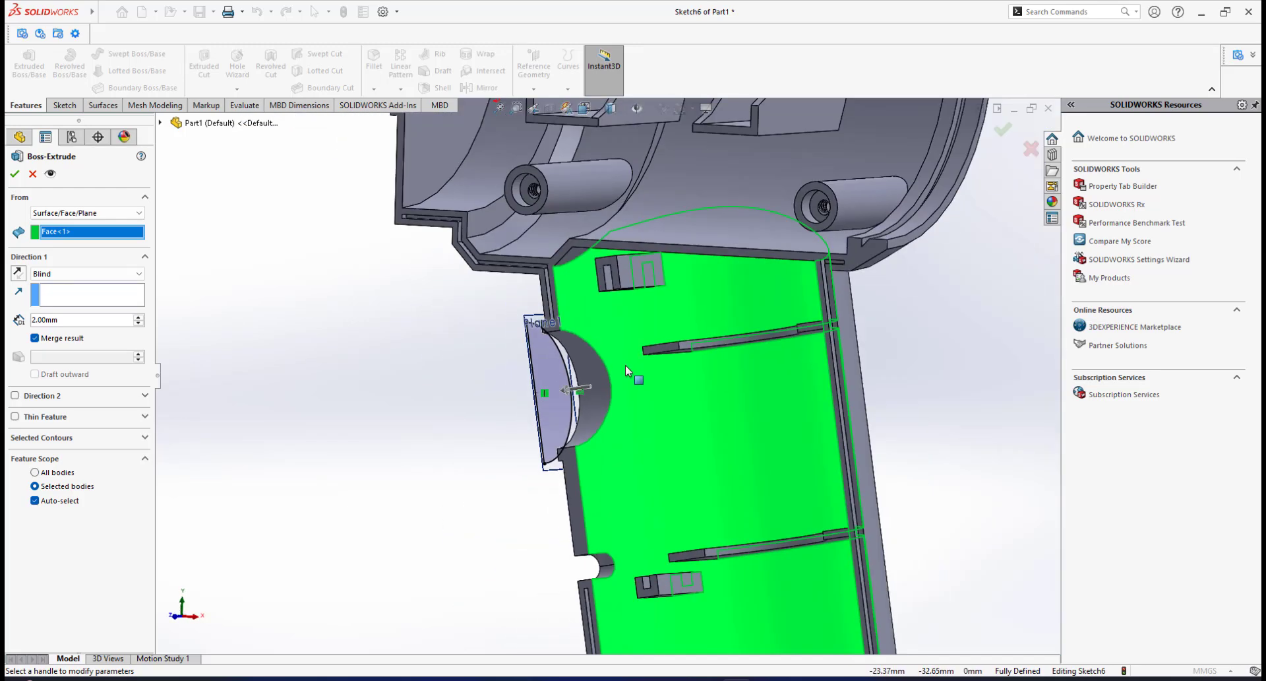
left_click(33, 174)
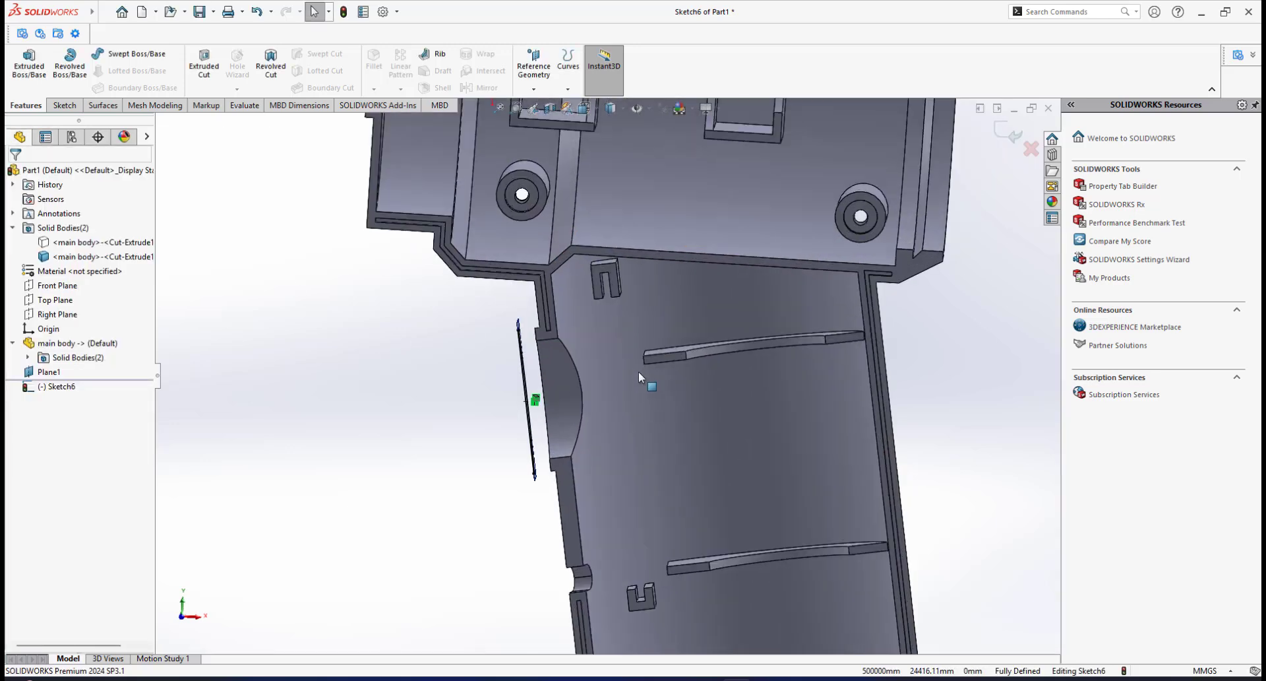
Exit the half-round profile sketch on the offset plane, keeping its geometry.
middle_click_drag(639, 372, 604, 377)
left_click(1007, 131)
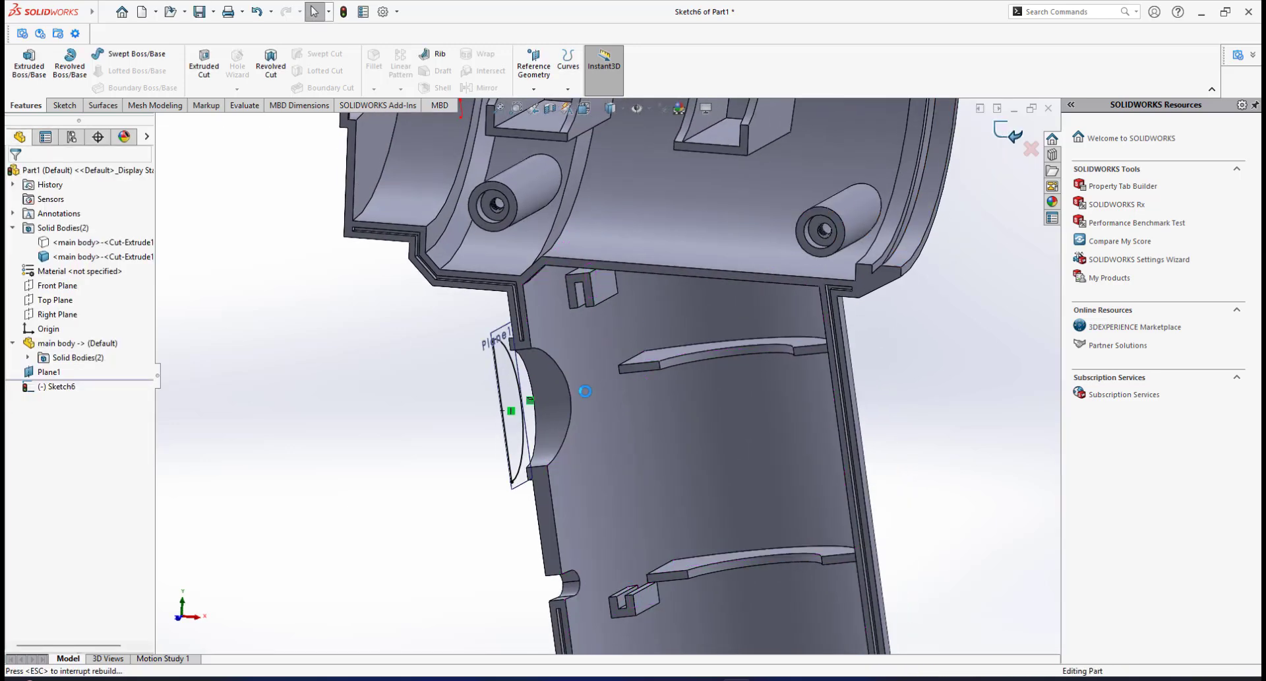
Examine the handle's curved inner face around the button opening, selecting the face to highlight its extent.
scroll(584, 390, "up", 4)
scroll(584, 390, "down", 4)
middle_click_drag(581, 390, 600, 384)
scroll(600, 383, "down", 3)
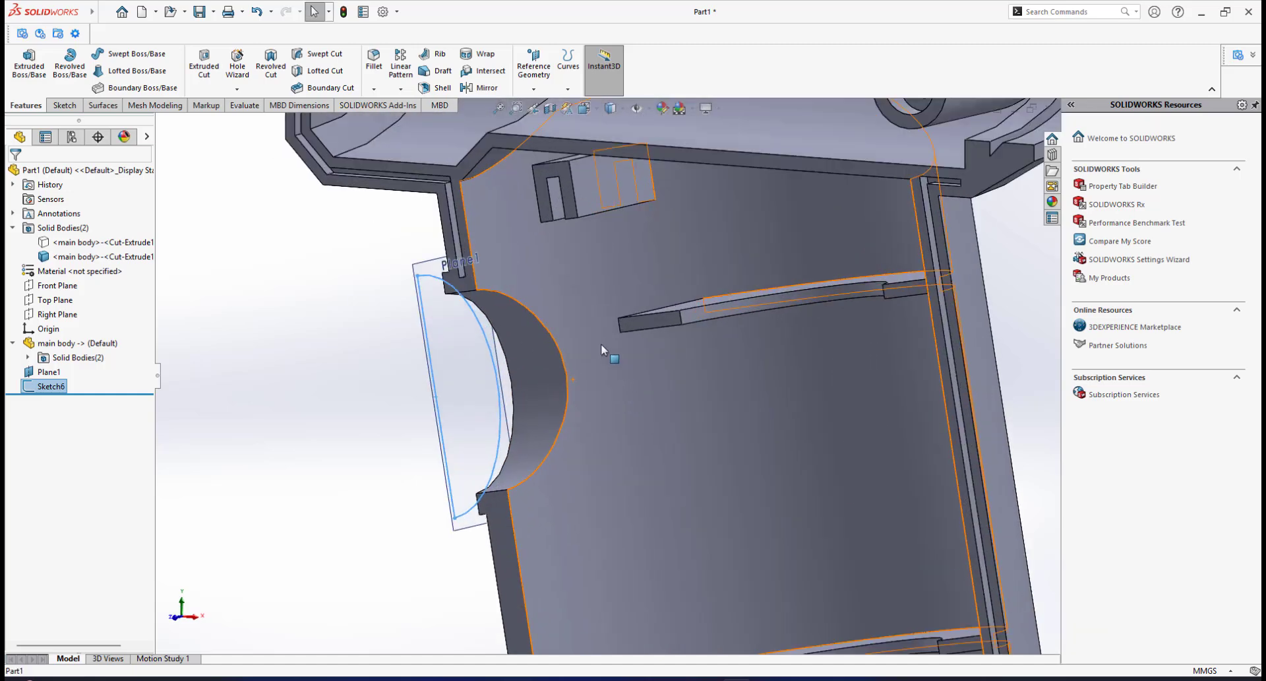
left_click(600, 343)
scroll(586, 360, "up", 3)
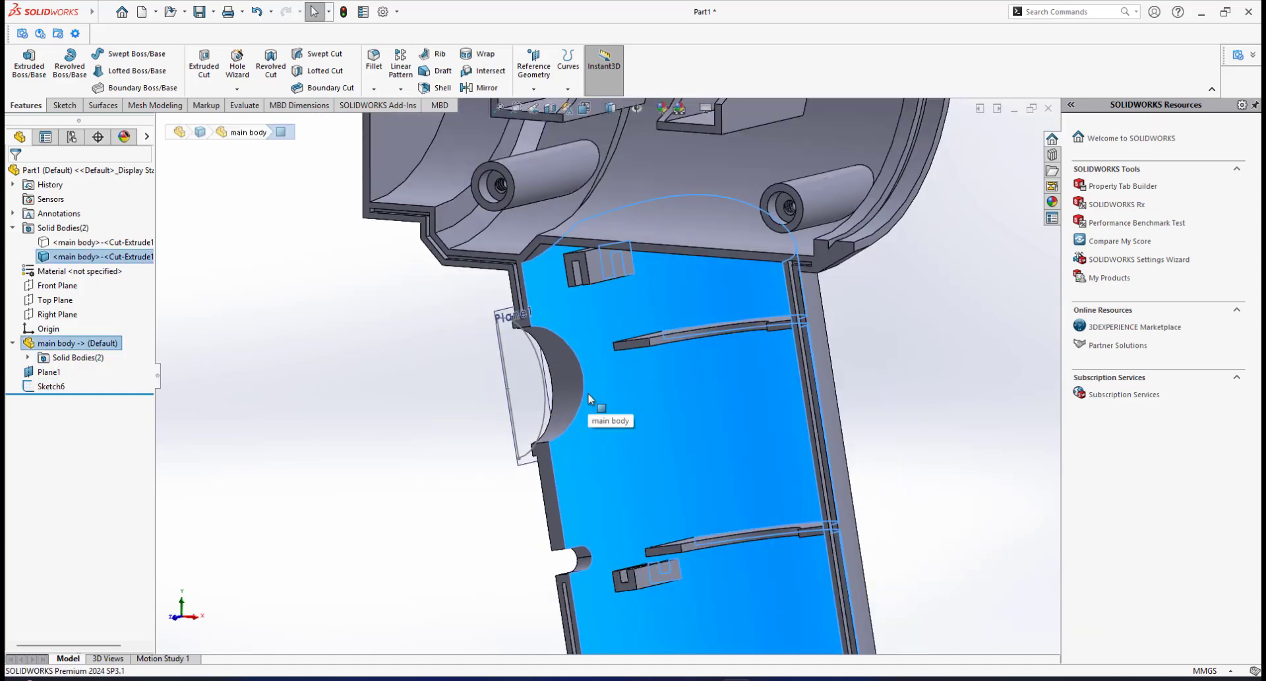
mouse_move(590, 396)
middle_mouse_down()
mouse_move(625, 376)
mouse_move(605, 389)
middle_mouse_up()
scroll(605, 364, "down", 2)
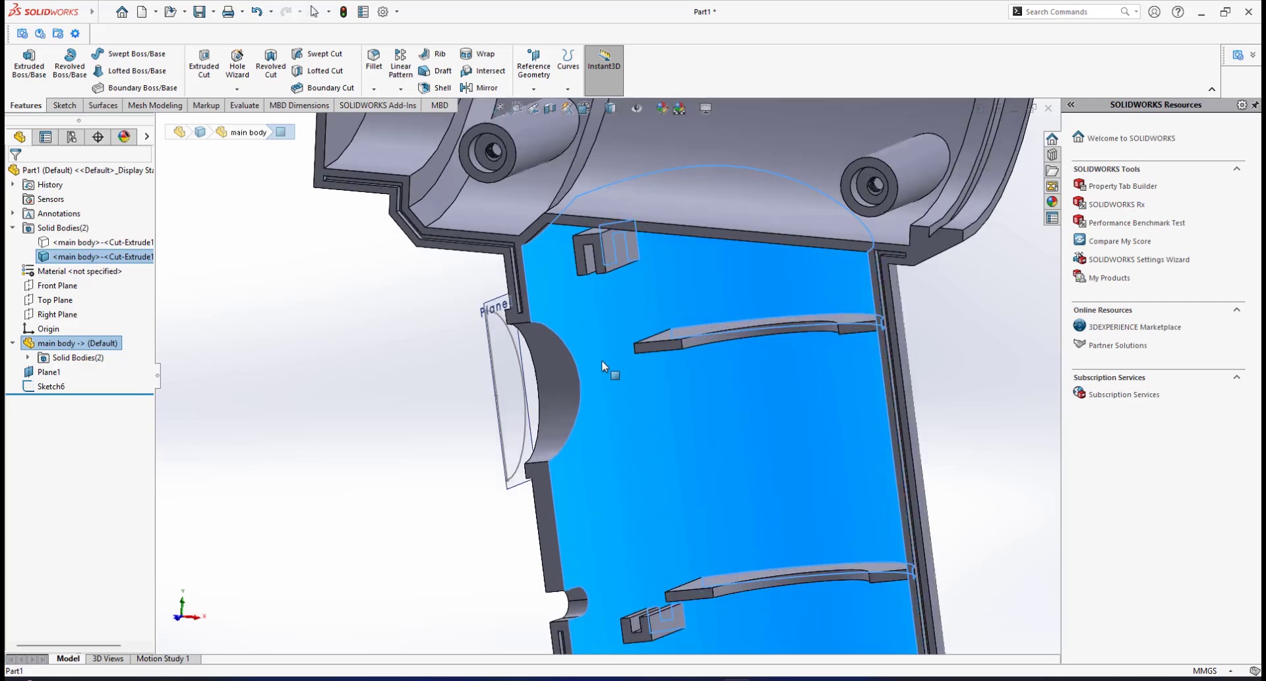
middle_click_drag(535, 342, 564, 337)
scroll(538, 360, "down", 3)
scroll(643, 374, "up", 3)
mouse_move(701, 447)
middle_mouse_down()
mouse_move(713, 448)
mouse_move(682, 456)
middle_mouse_up()
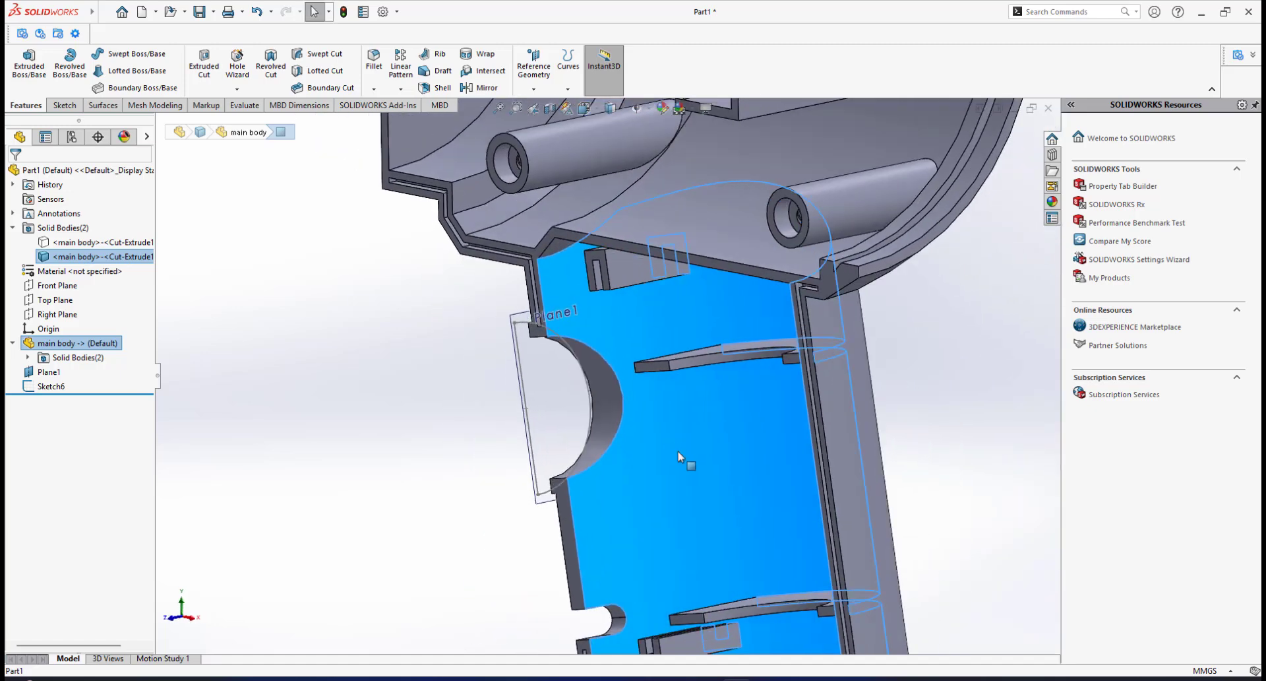
scroll(683, 457, "up", 3)
scroll(683, 457, "down", 3)
left_click(852, 385)
middle_click_drag(617, 386, 855, 387)
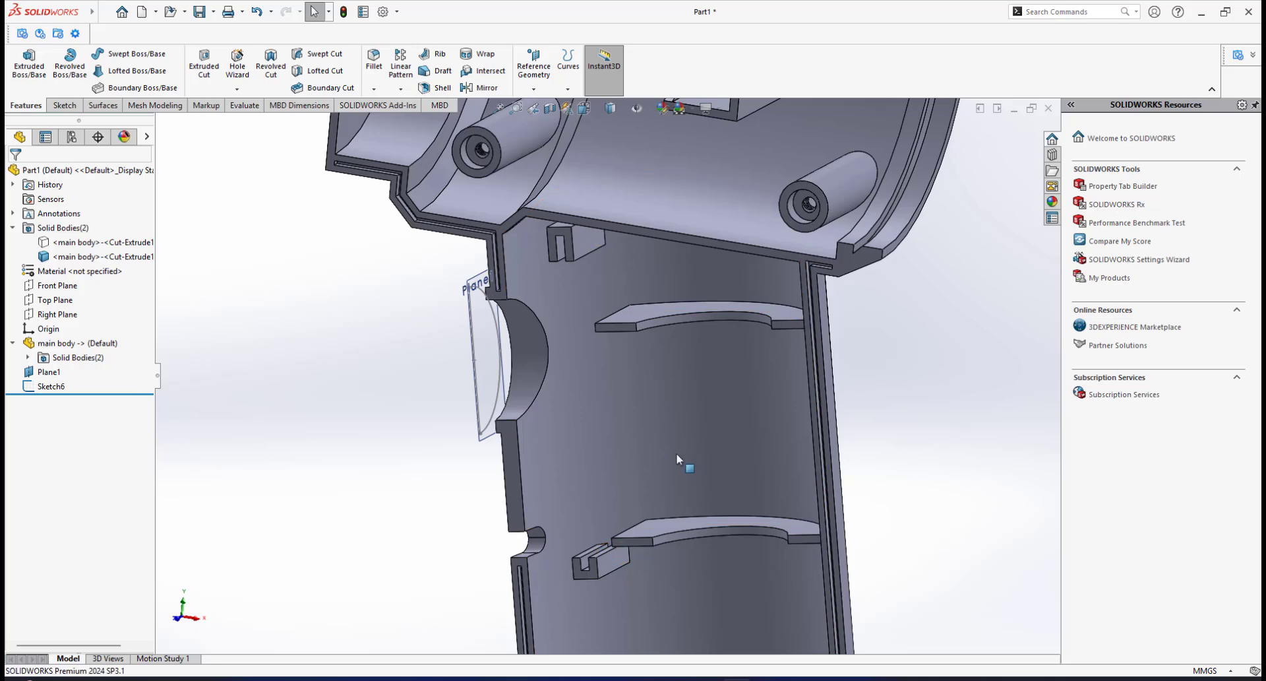
left_click(657, 405)
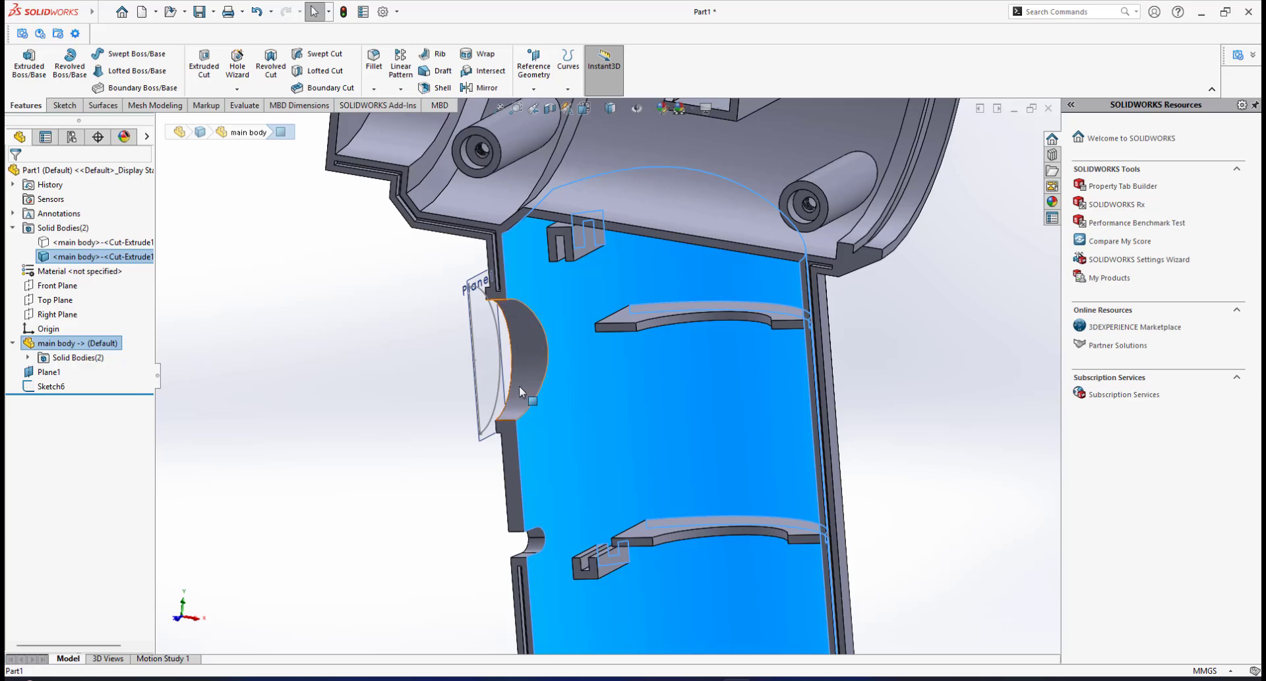
scroll(517, 313, "down", 5)
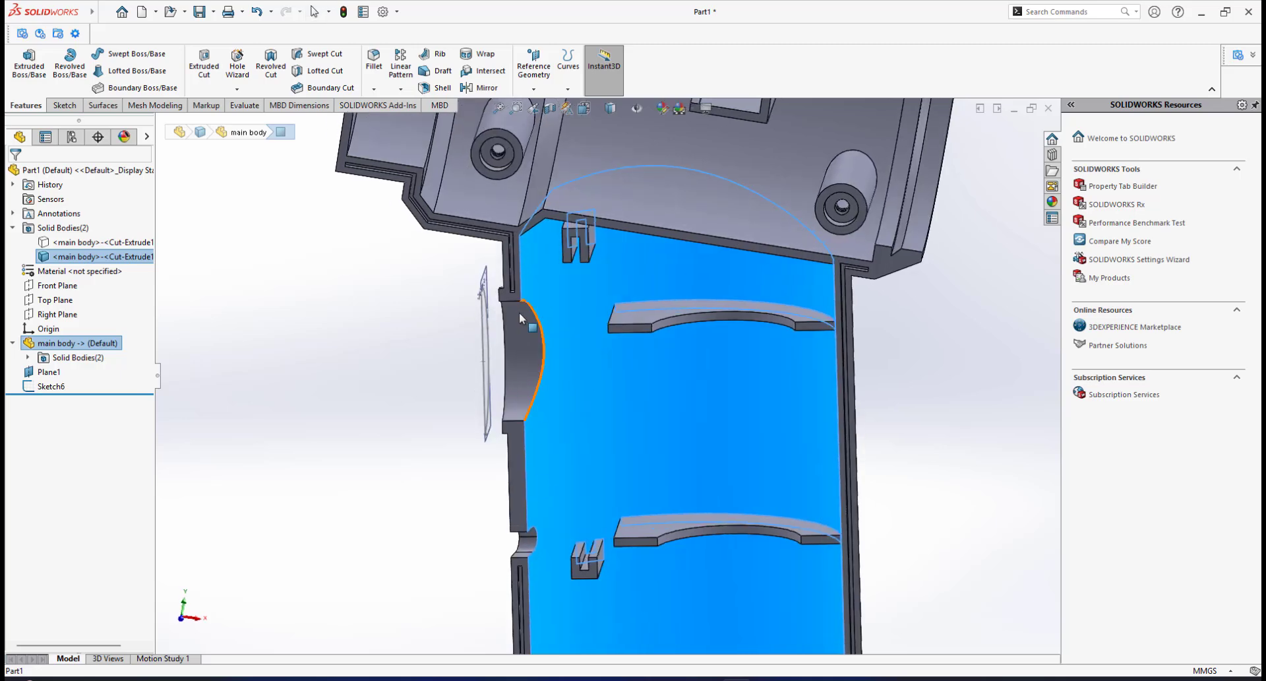
middle_click_drag(461, 295, 481, 290)
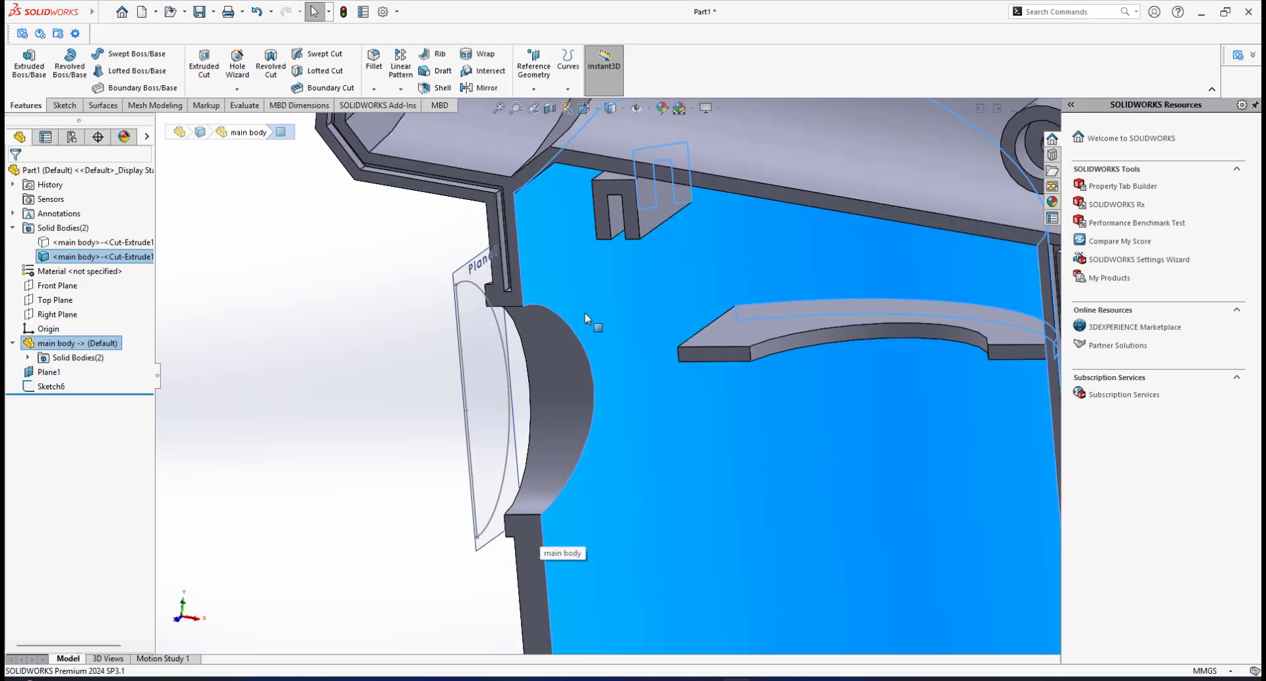
scroll(601, 450, "up", 4)
left_click(396, 404)
scroll(673, 413, "down", 2)
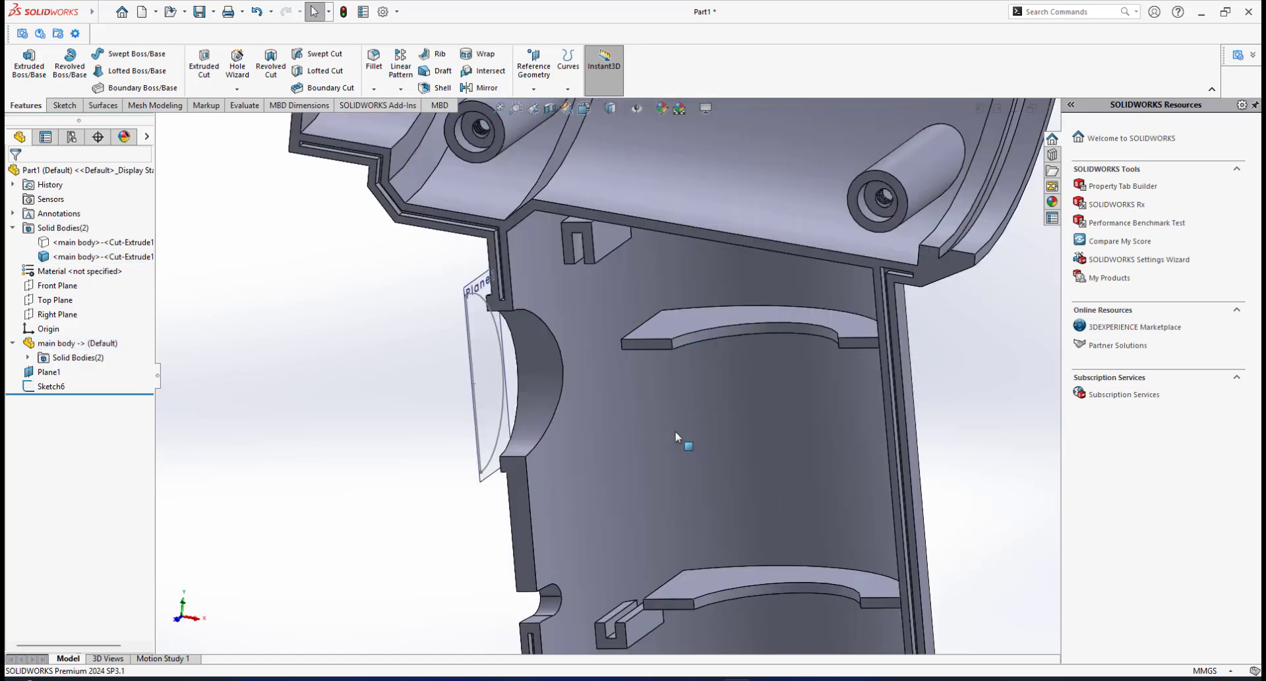
left_click(673, 432)
left_click(965, 382)
left_click(181, 12)
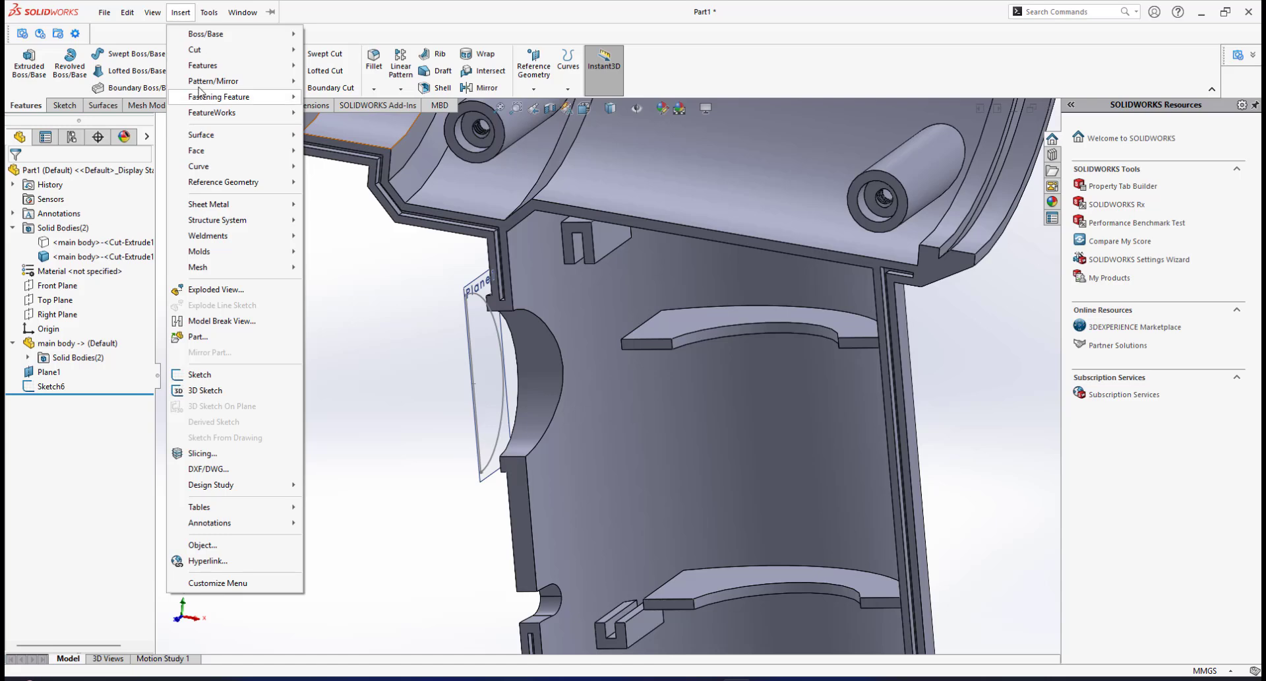
mouse_move(201, 68)
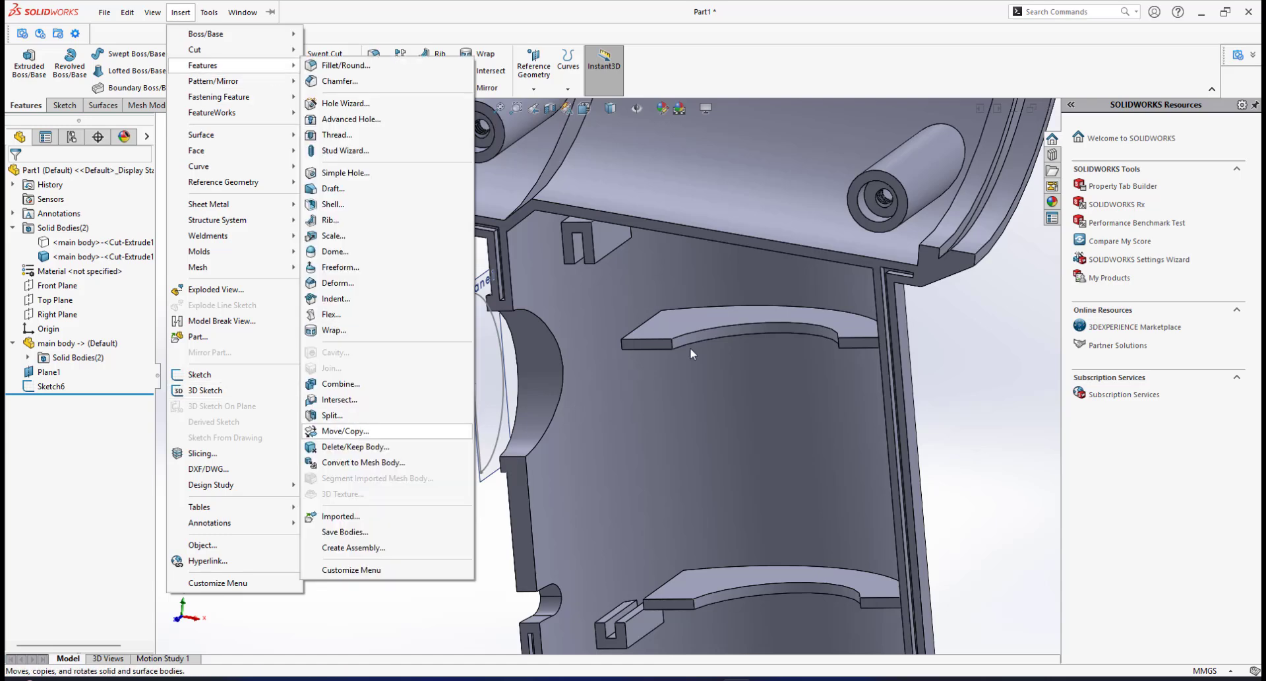
left_click(961, 358)
scroll(696, 484, "down", 1)
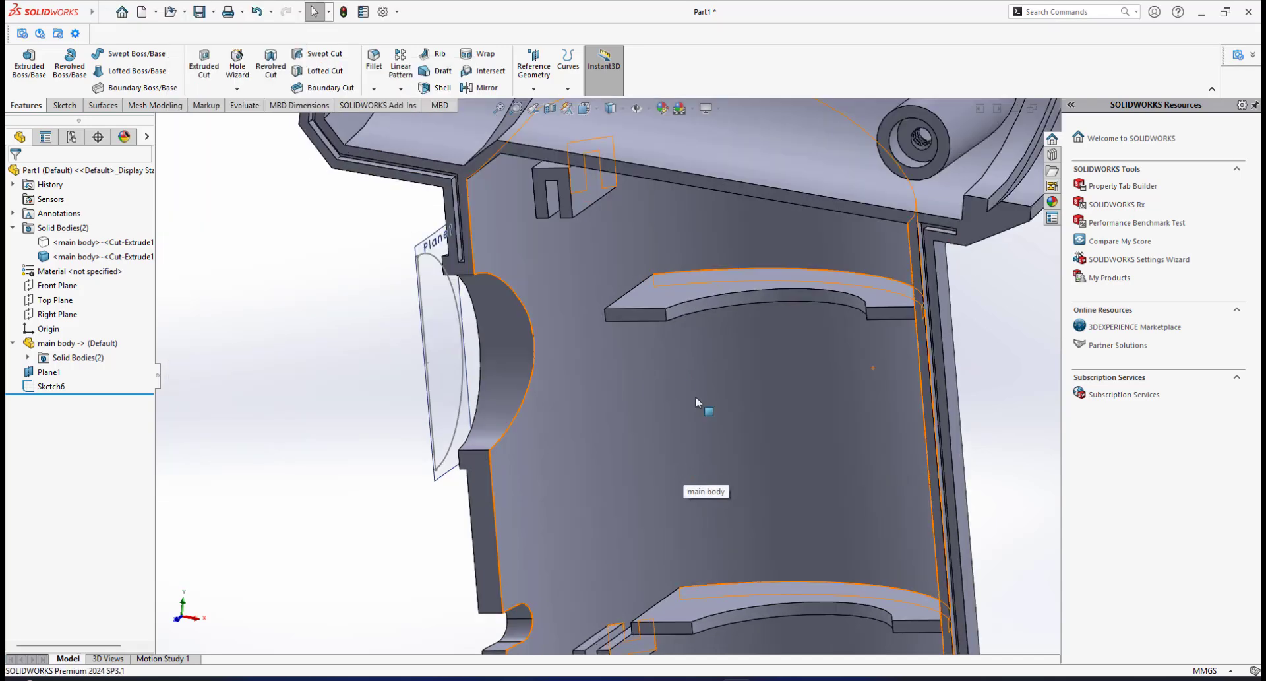
Start an Offset Surface on the handle's curved inner face around the button opening.
scroll(673, 394, "up", 2)
left_click(669, 394)
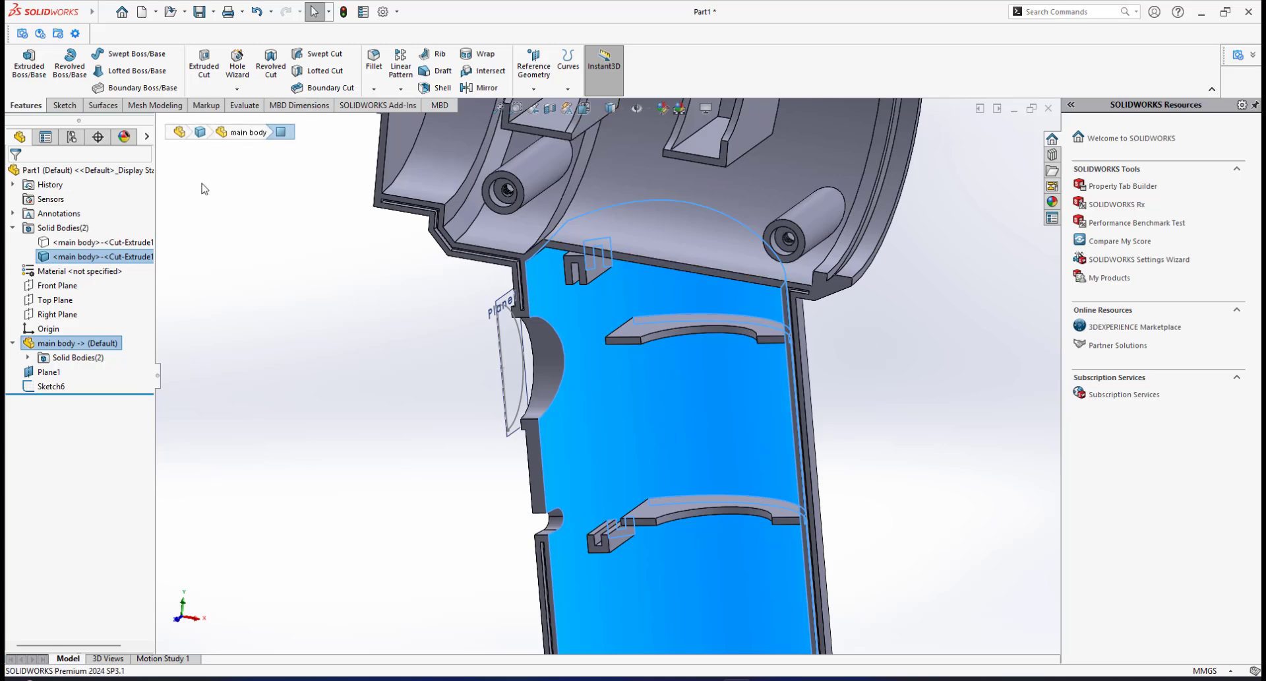
left_click(104, 107)
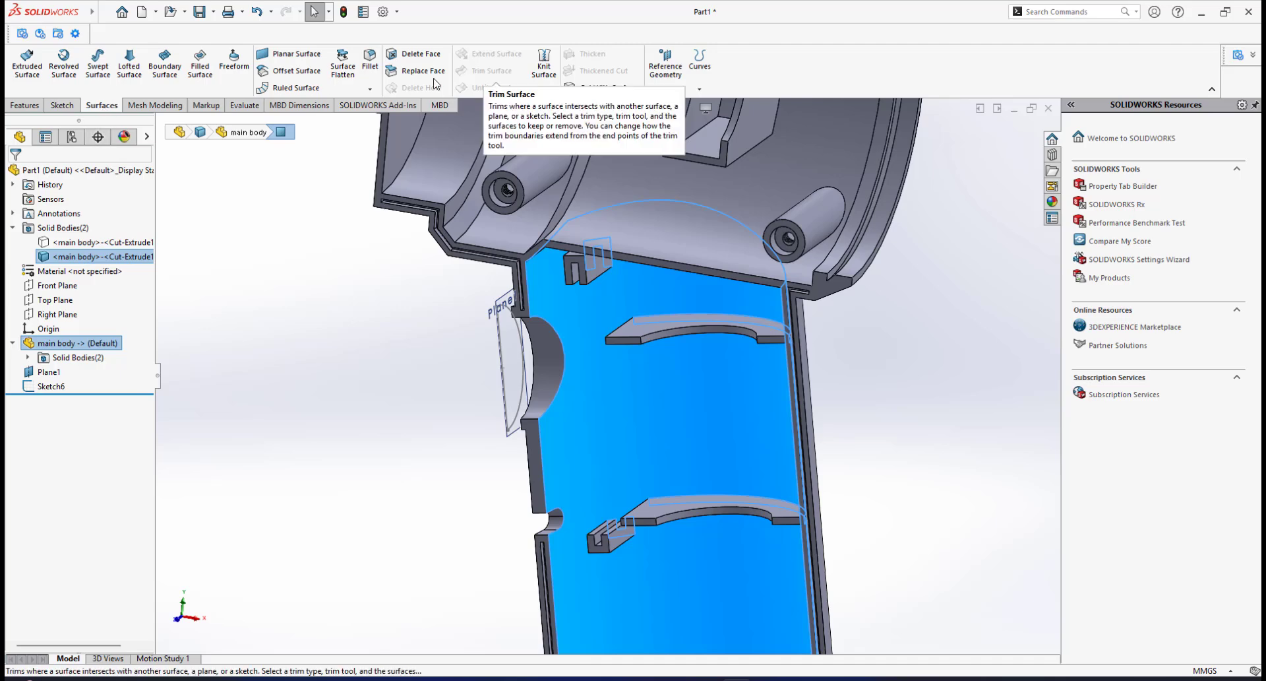
left_click(289, 74)
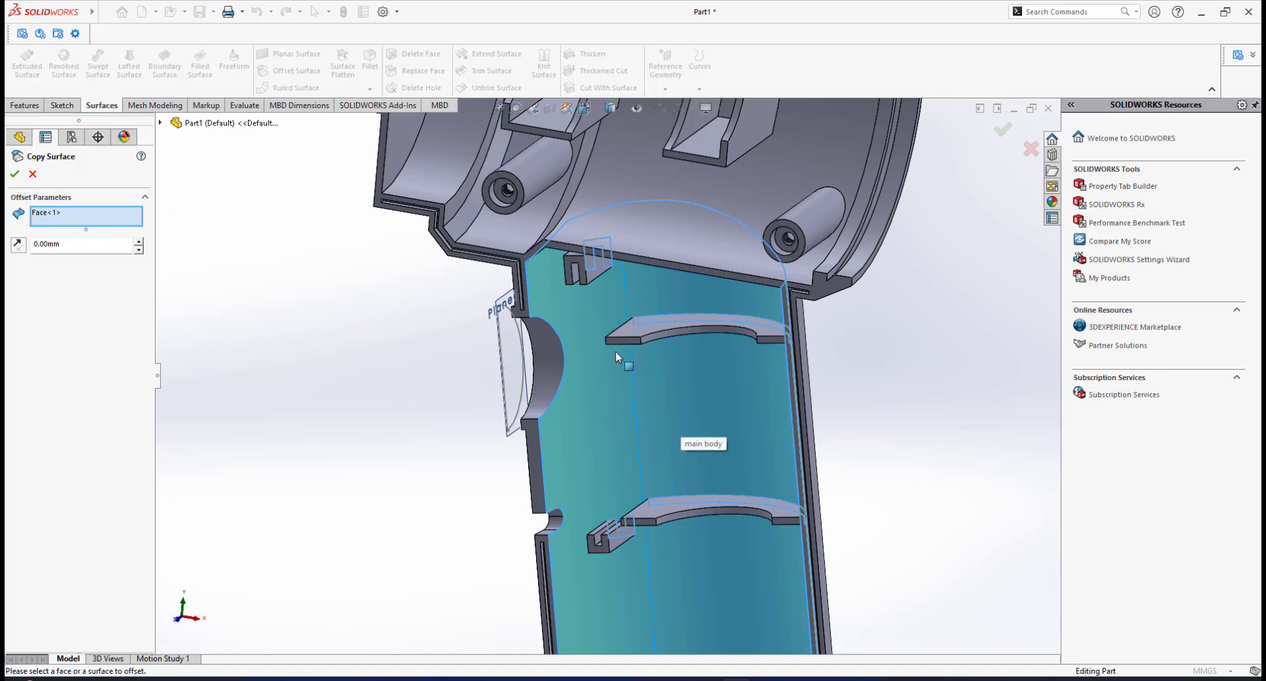
Try a 1 mm distance for the offset surface, flipping its direction and checking the preview at the button opening.
scroll(628, 354, "down", 2)
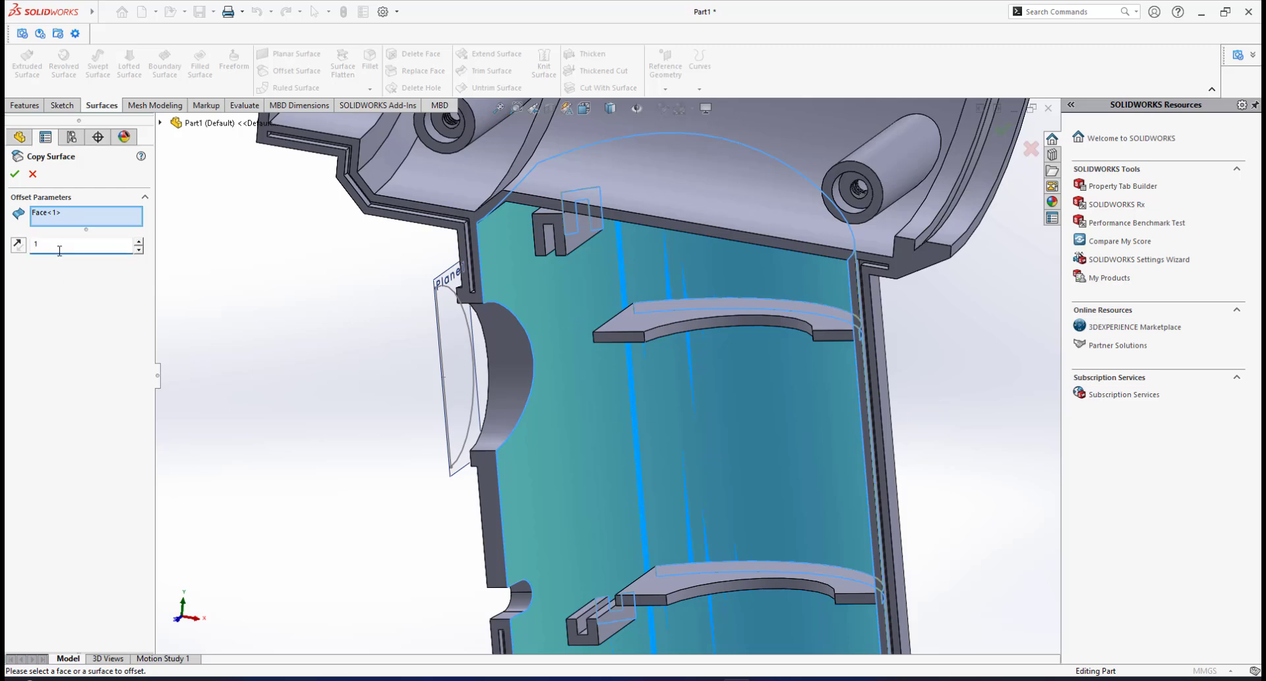
key("Return")
scroll(533, 273, "down", 5)
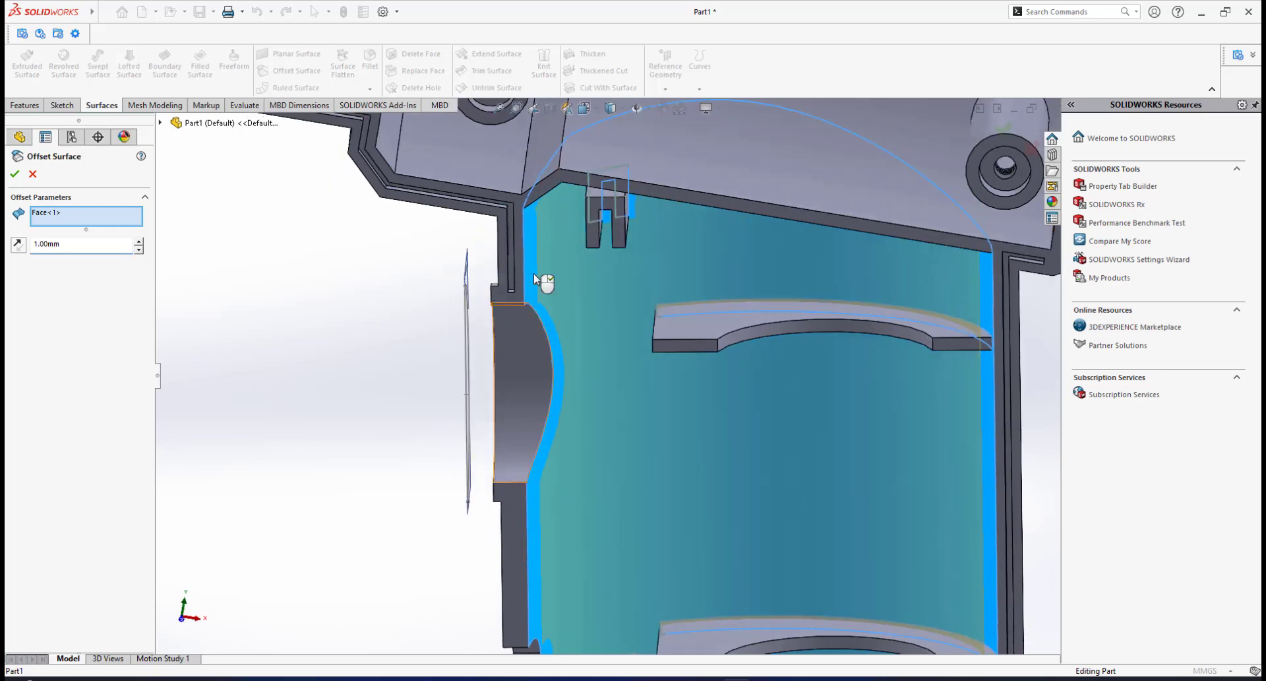
middle_click_drag(551, 263, 442, 346)
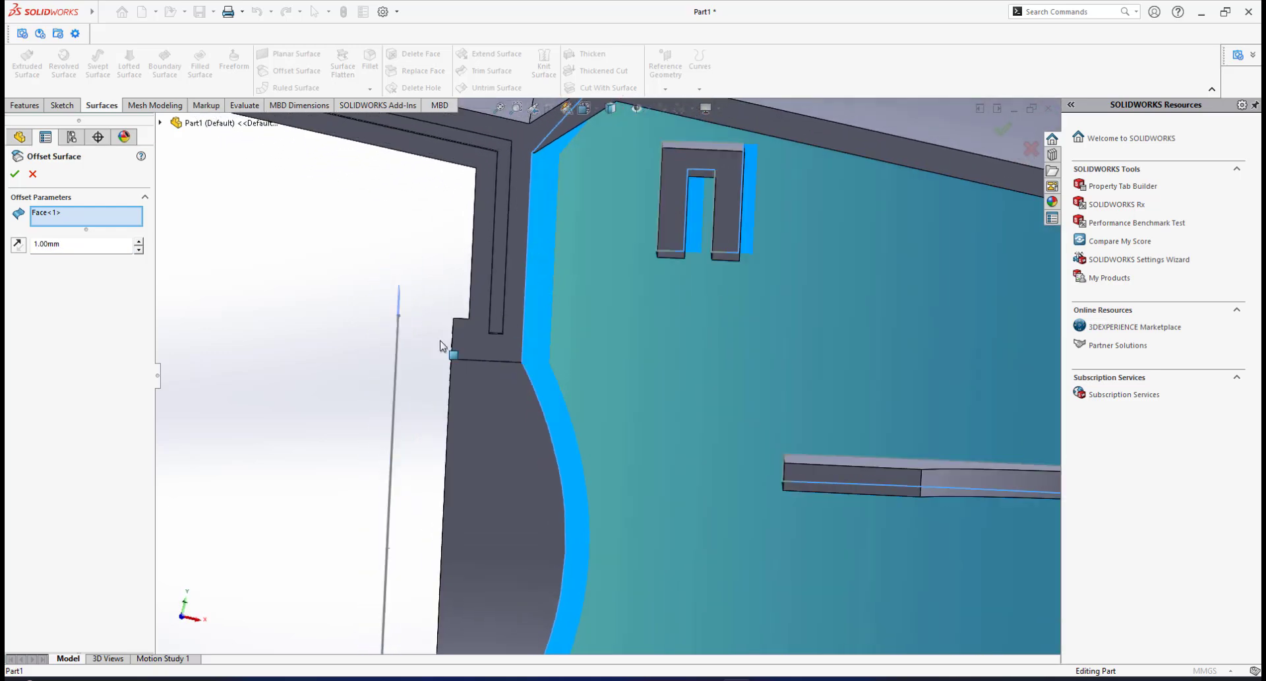
middle_click_drag(559, 299, 619, 359)
left_click(18, 245)
scroll(542, 356, "down", 3)
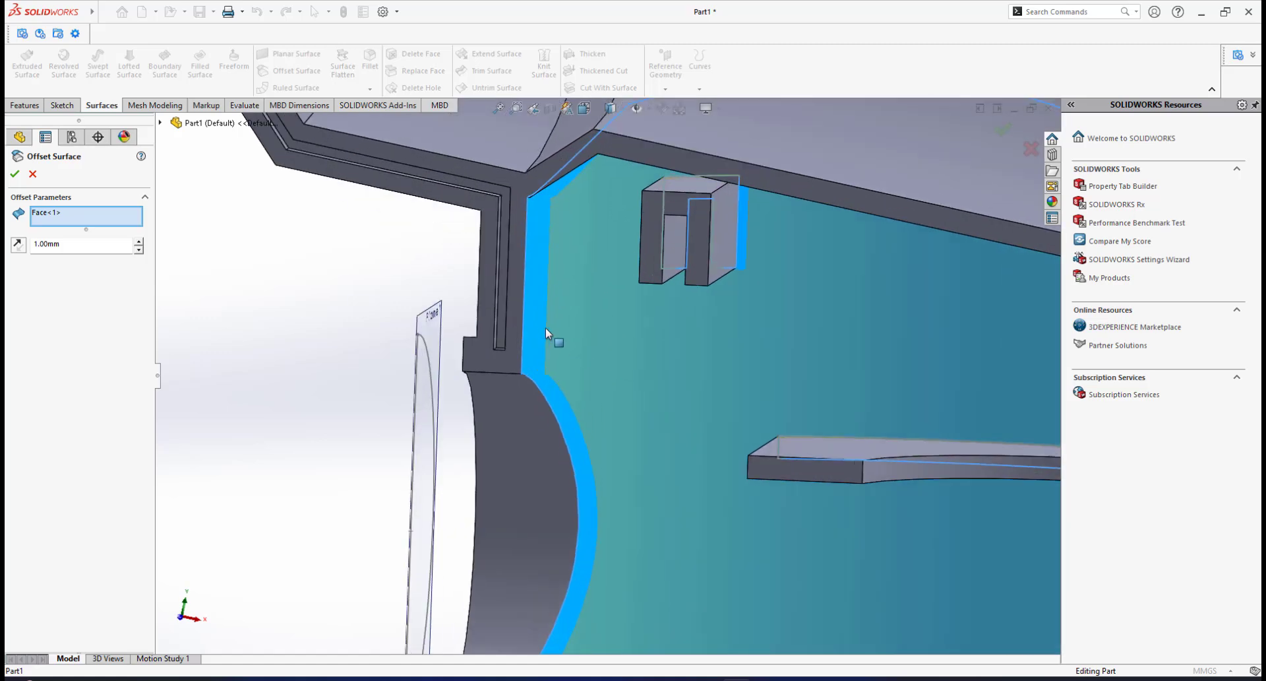
mouse_move(565, 338)
middle_mouse_down()
mouse_move(594, 334)
mouse_move(557, 346)
middle_mouse_up()
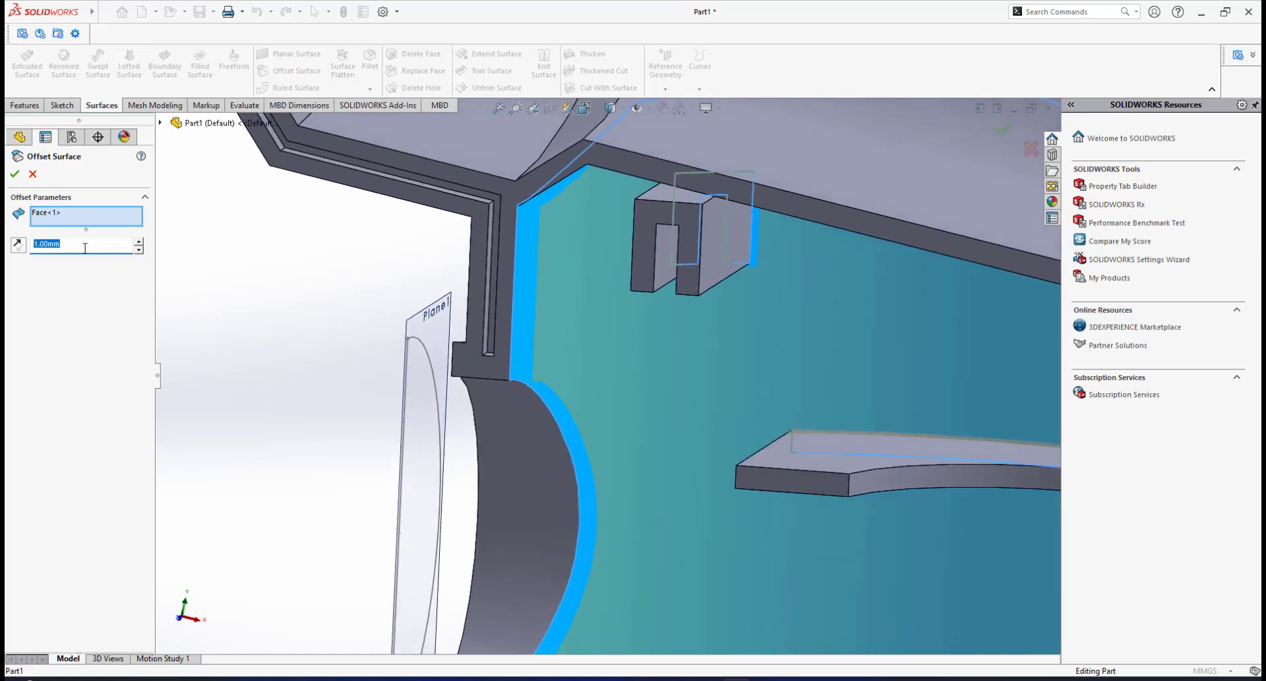
Set the surface offset distance to 0 mm and create the copy of the handle's inner face.
key("Return")
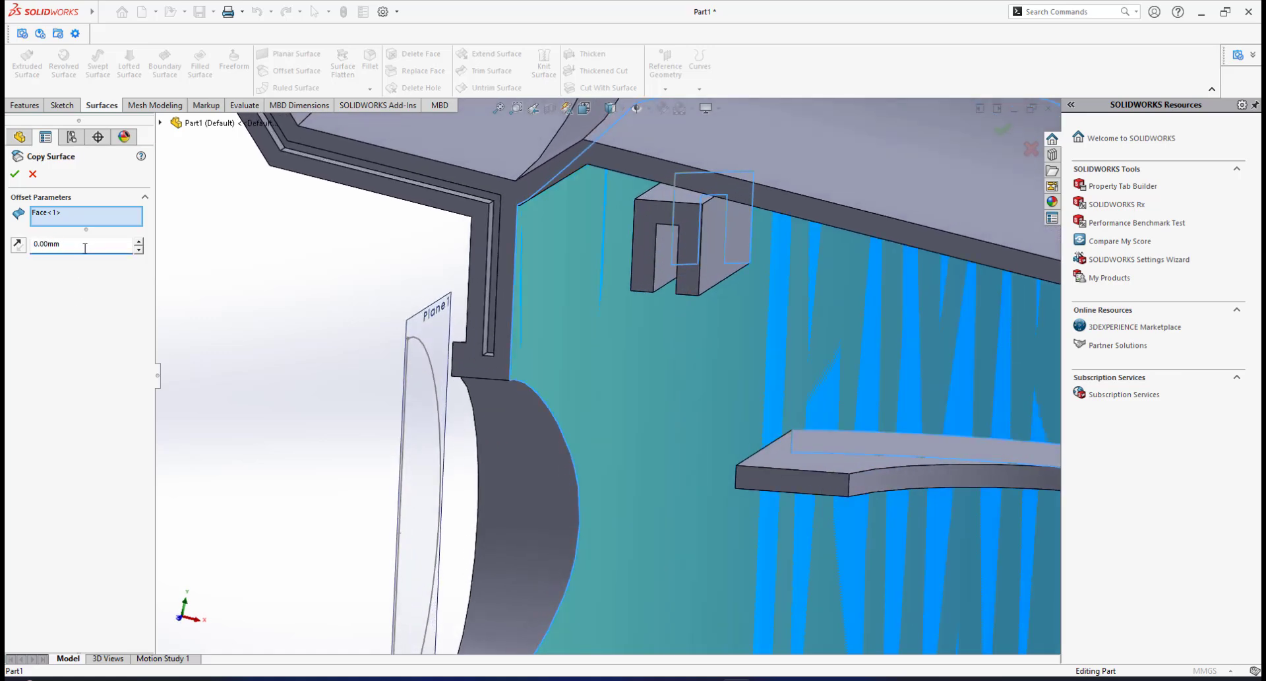
scroll(557, 369, "up", 6)
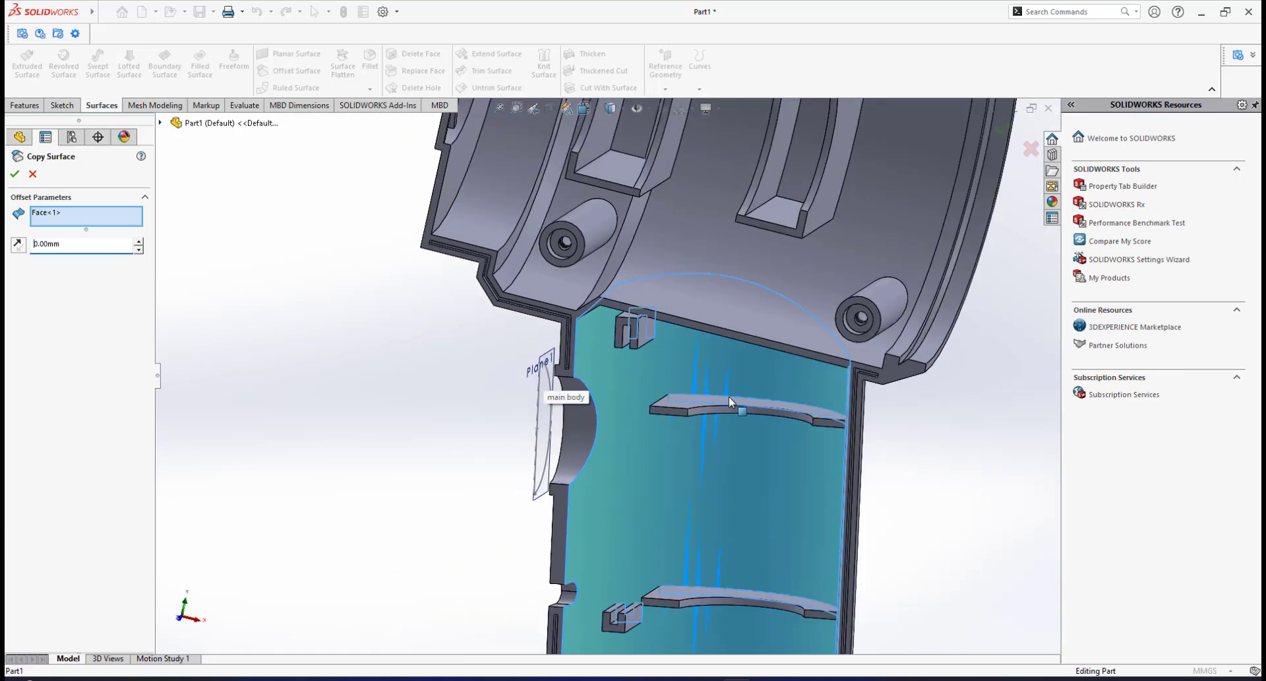
scroll(730, 397, "down", 3)
middle_click_drag(663, 421, 335, 333)
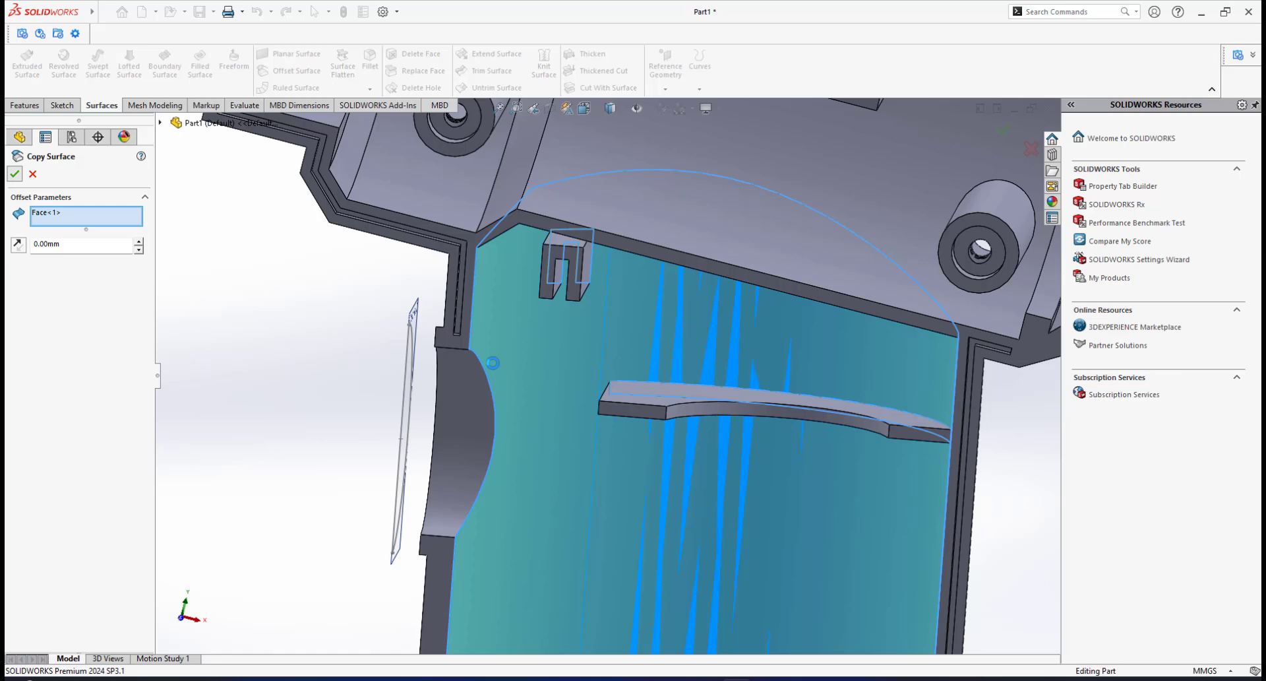
scroll(505, 394, "up", 2)
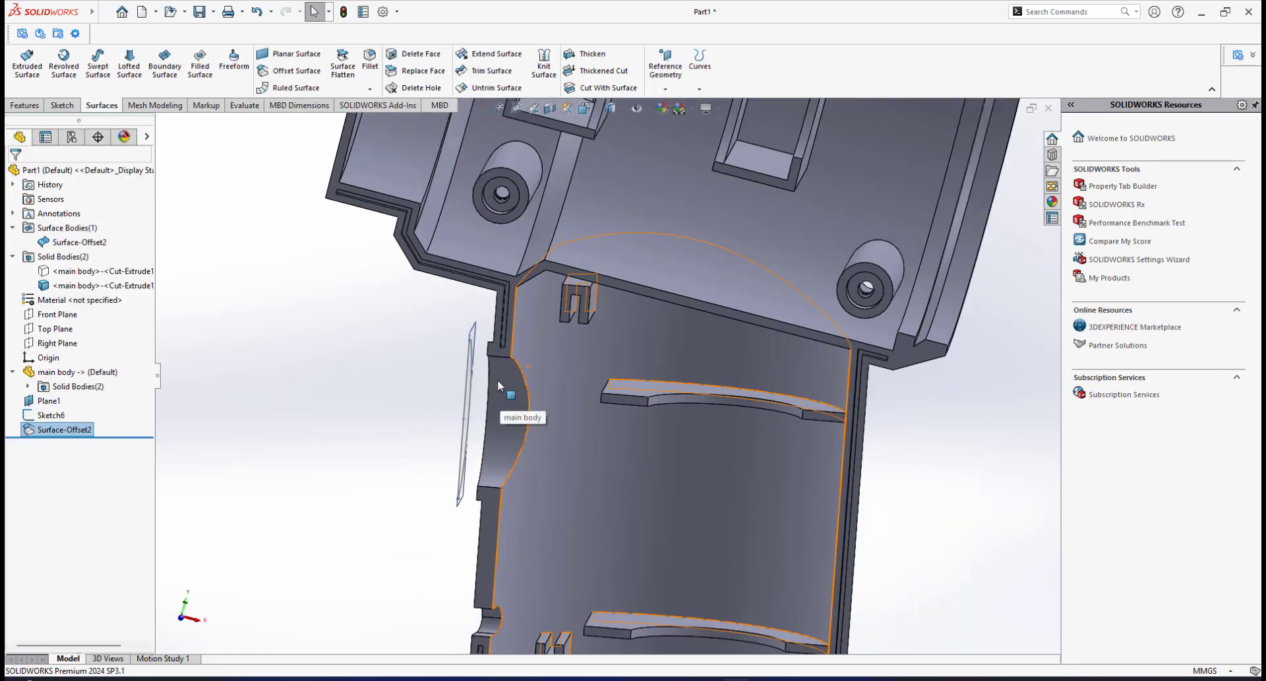
Examine the copied surface body and the main body half by highlighting each of them in turn.
left_click(66, 242)
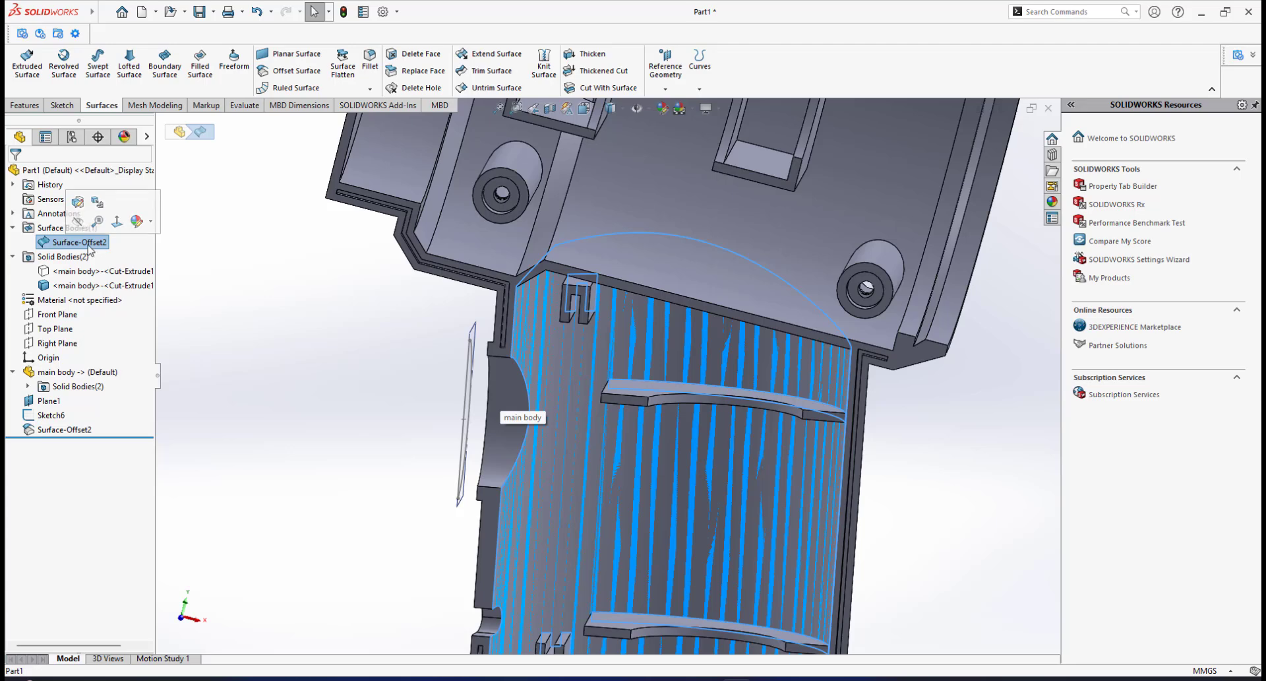
scroll(462, 395, "down", 2)
scroll(198, 305, "down", 2)
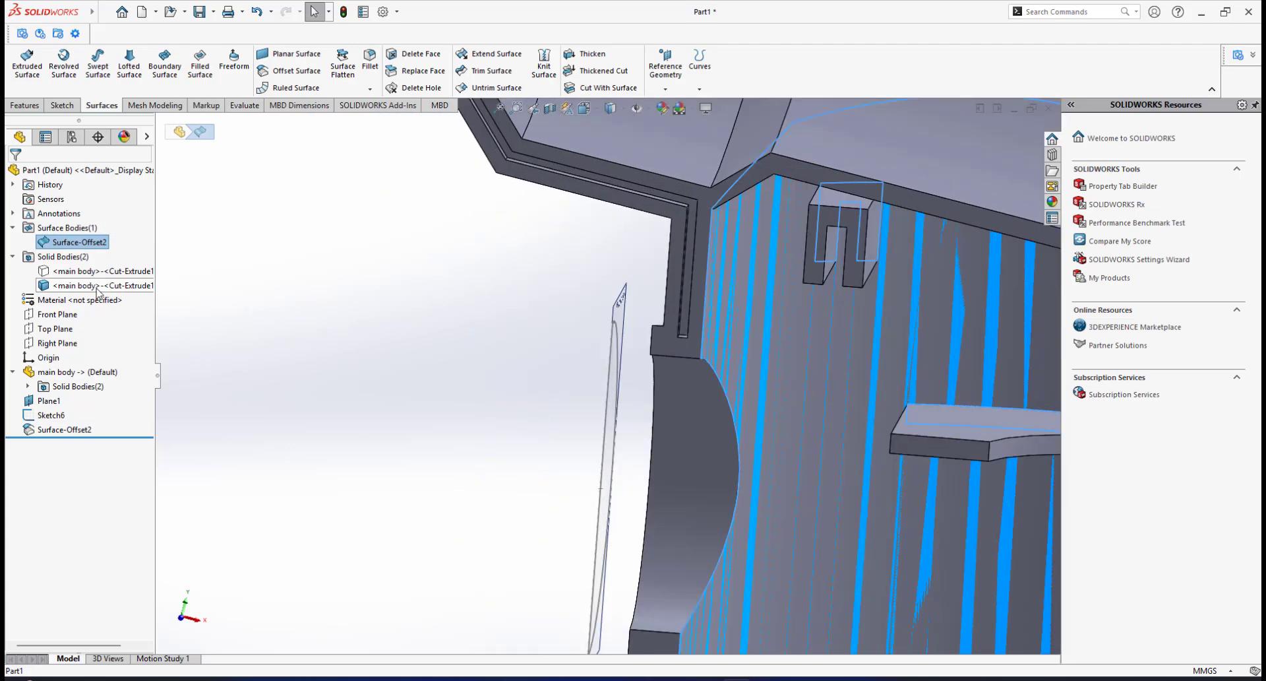
scroll(794, 349, "up", 3)
left_click(99, 285)
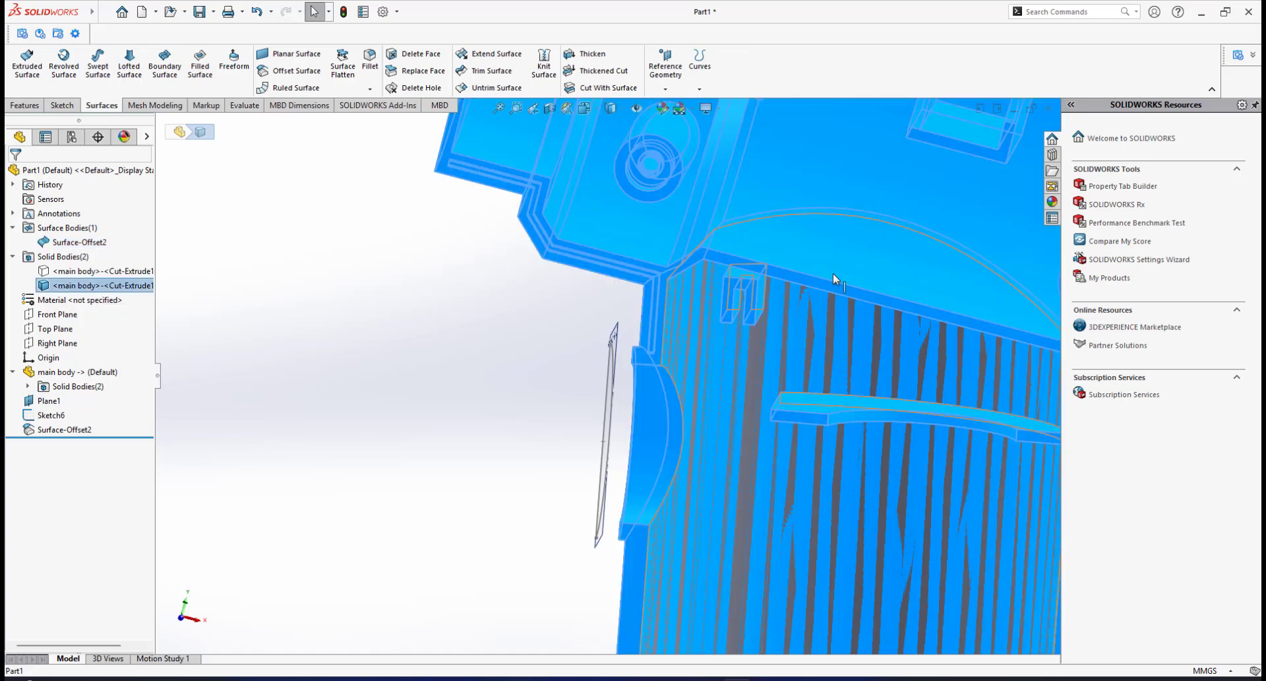
scroll(825, 393, "down", 2)
scroll(824, 393, "down", 2)
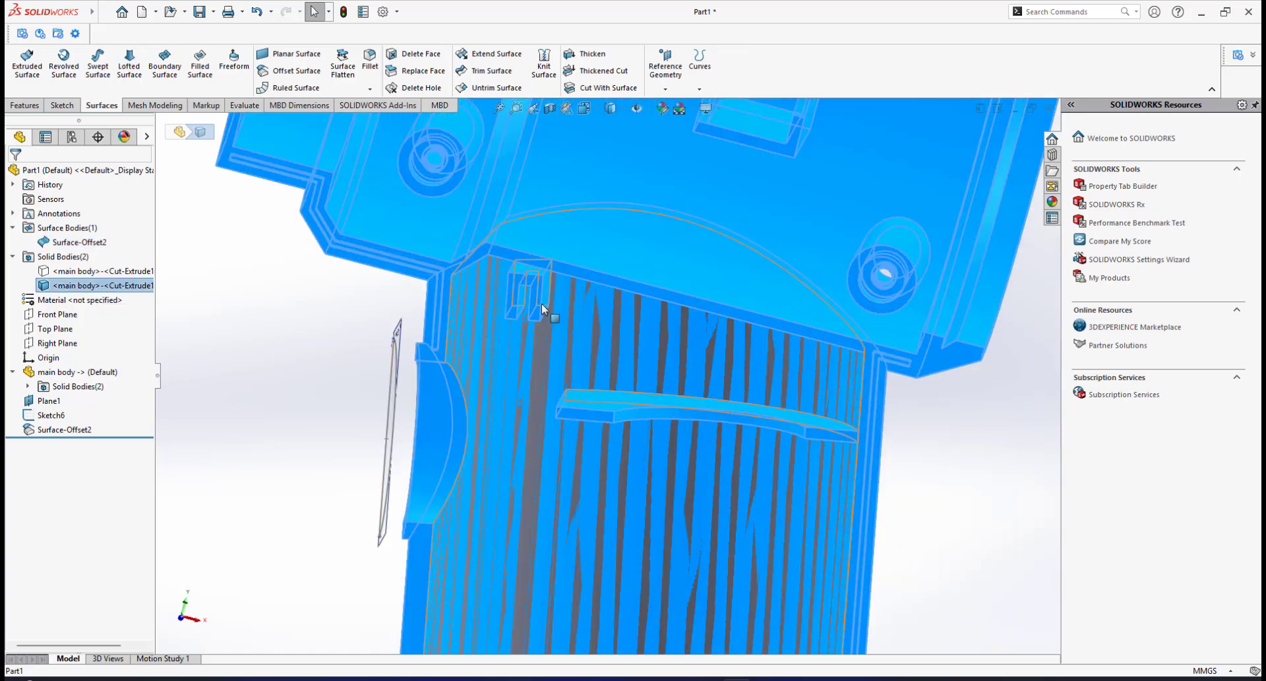
scroll(542, 434, "down", 2)
scroll(552, 408, "up", 4)
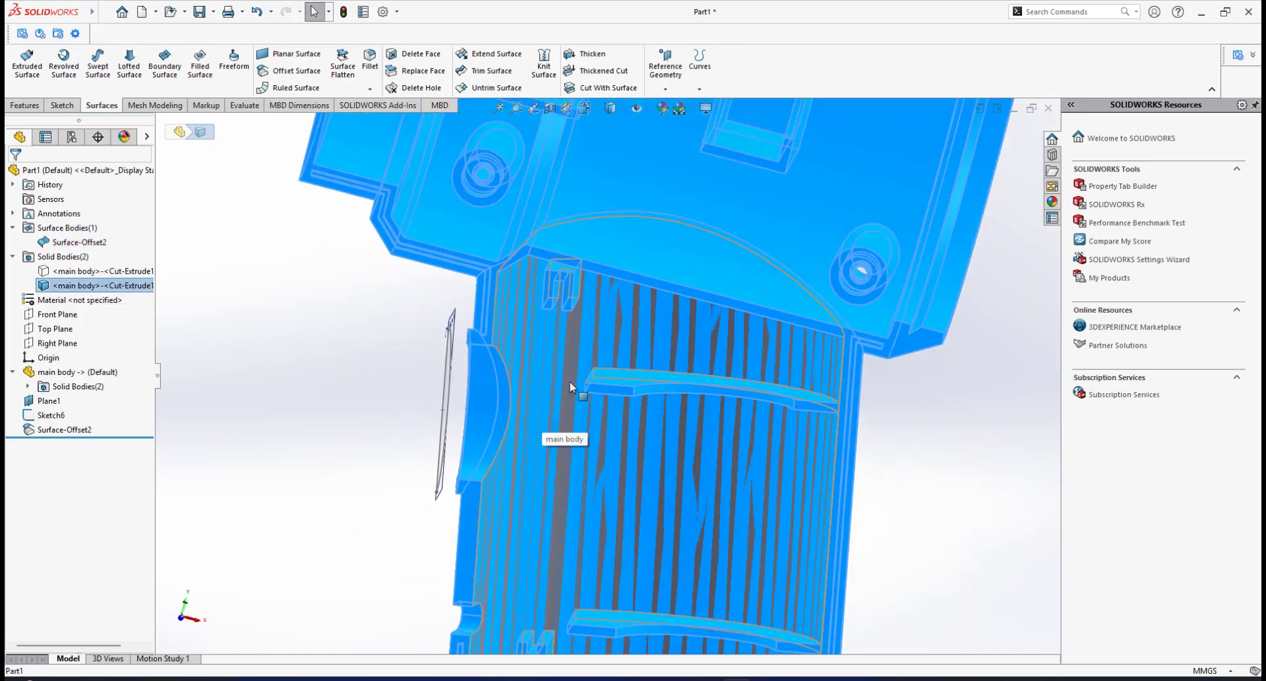
scroll(558, 344, "down", 1)
left_click(348, 349)
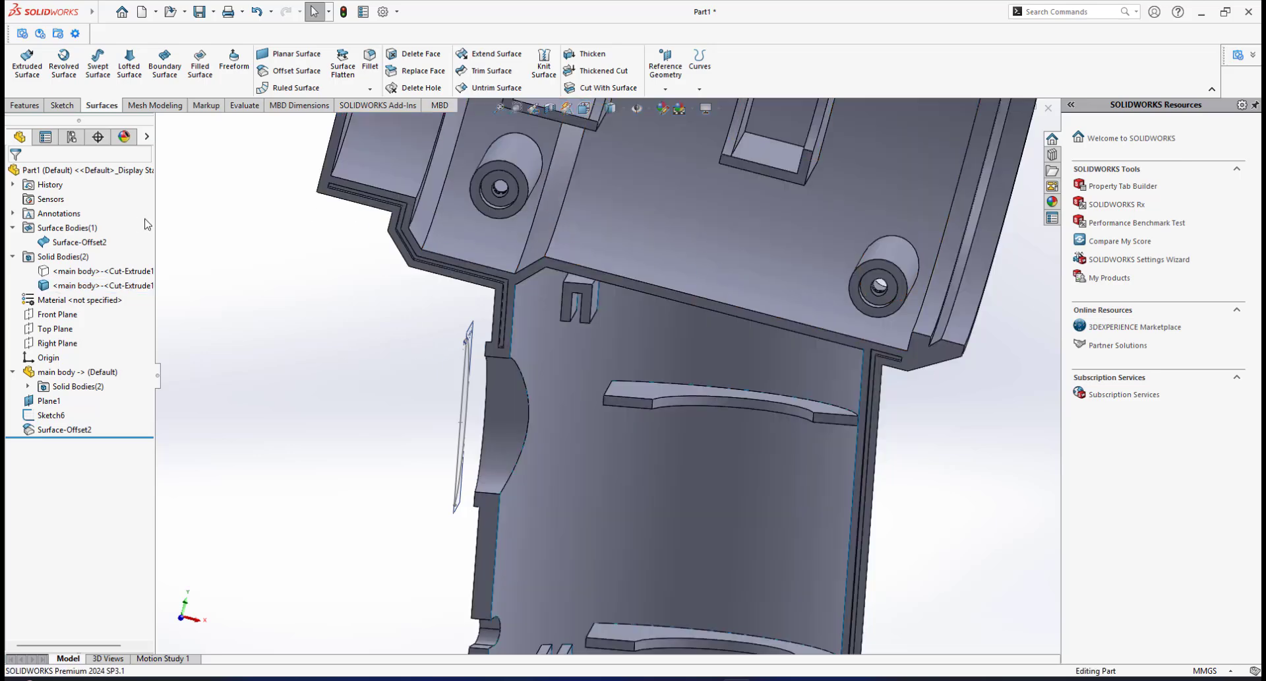
Isolate the copied surface body so only it is displayed with the sketch plane.
left_click(84, 244)
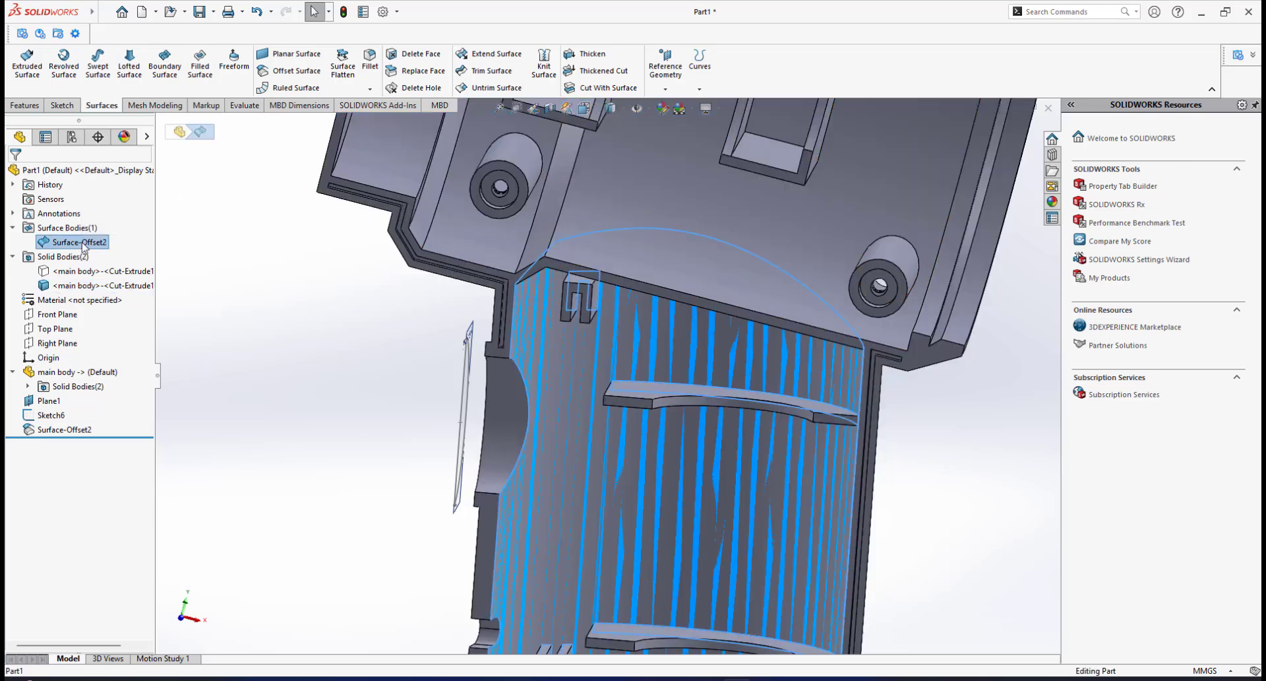
right_click(85, 244)
left_click(116, 269)
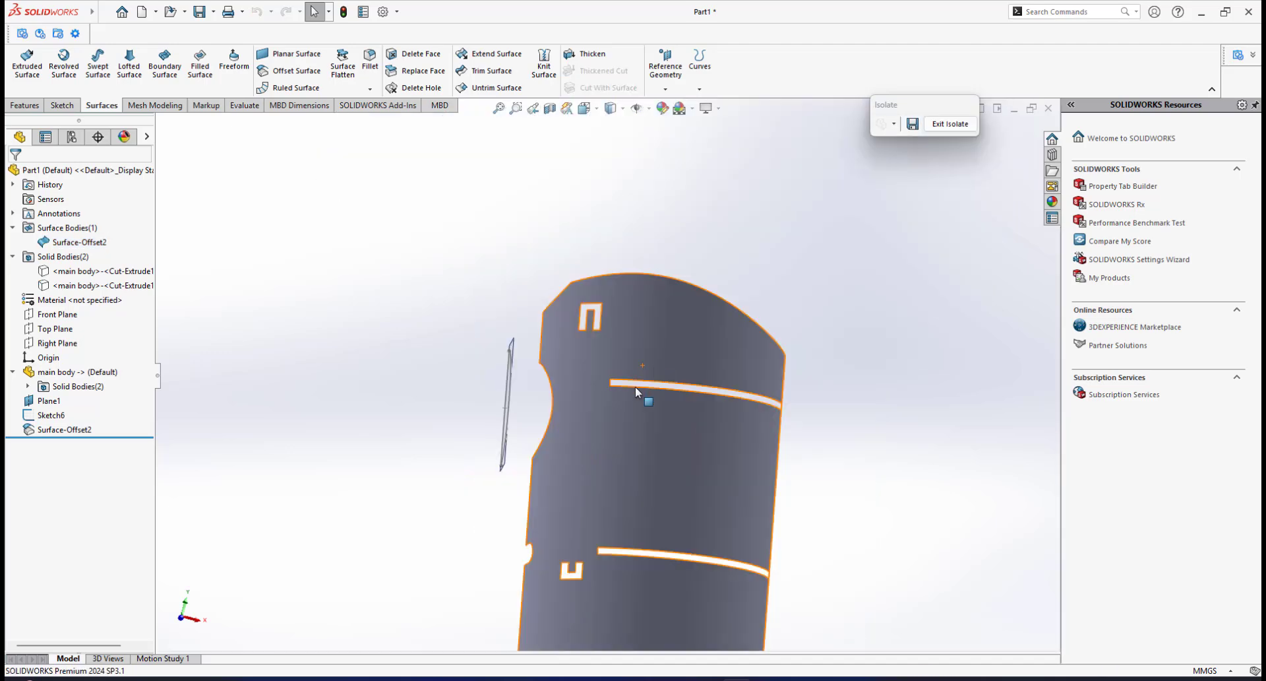
middle_click_drag(635, 386, 549, 383)
scroll(571, 398, "down", 3)
scroll(575, 277, "up", 3)
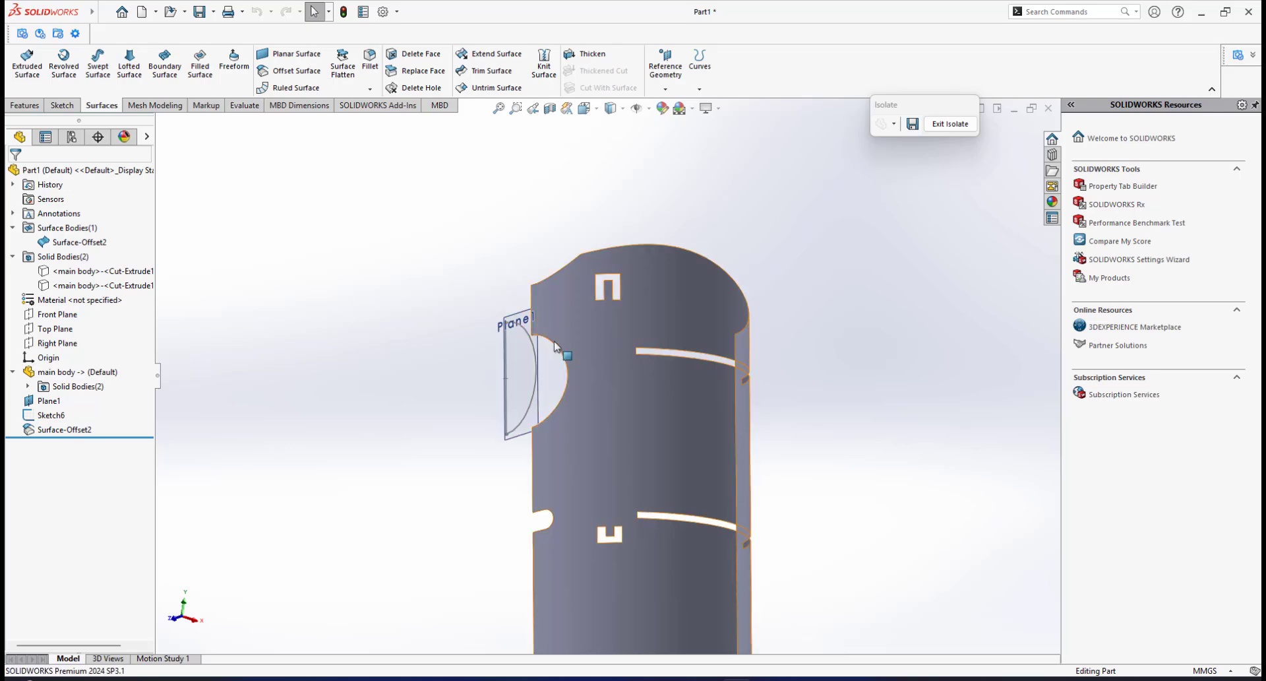
scroll(534, 353, "down", 3)
scroll(580, 330, "up", 3)
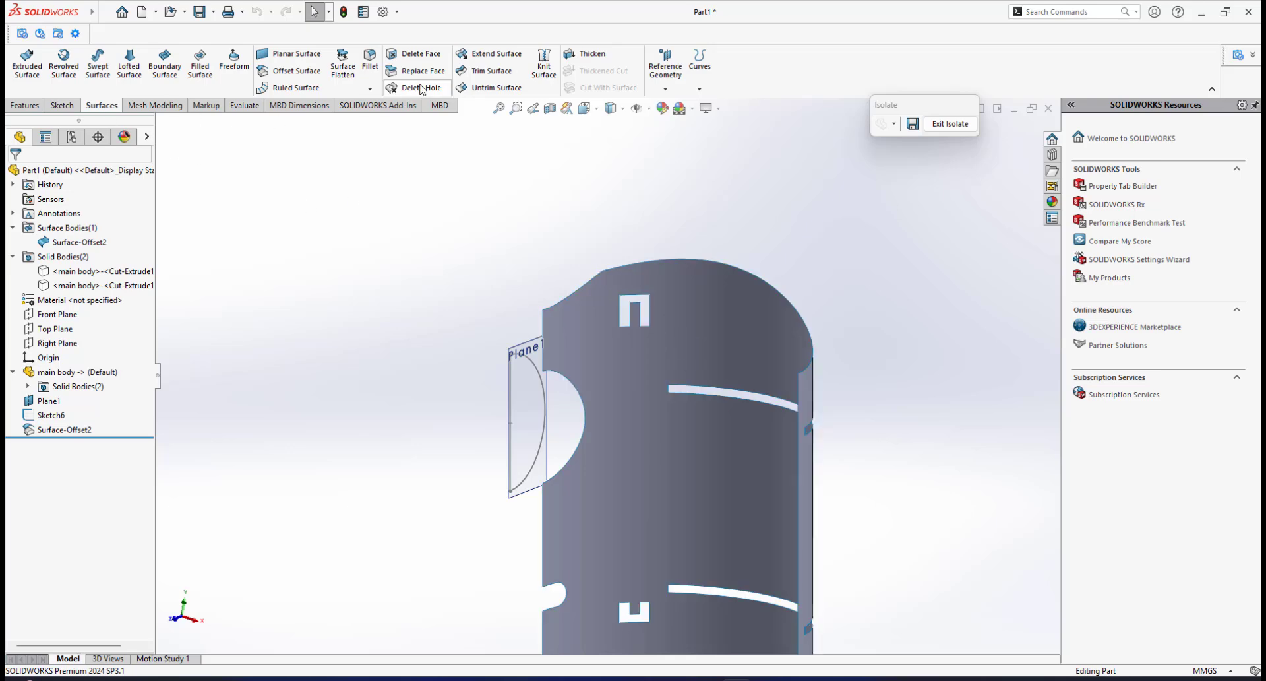
Untrim all edges of the isolated surface to fill its openings, merging the result with the original.
left_click(482, 90)
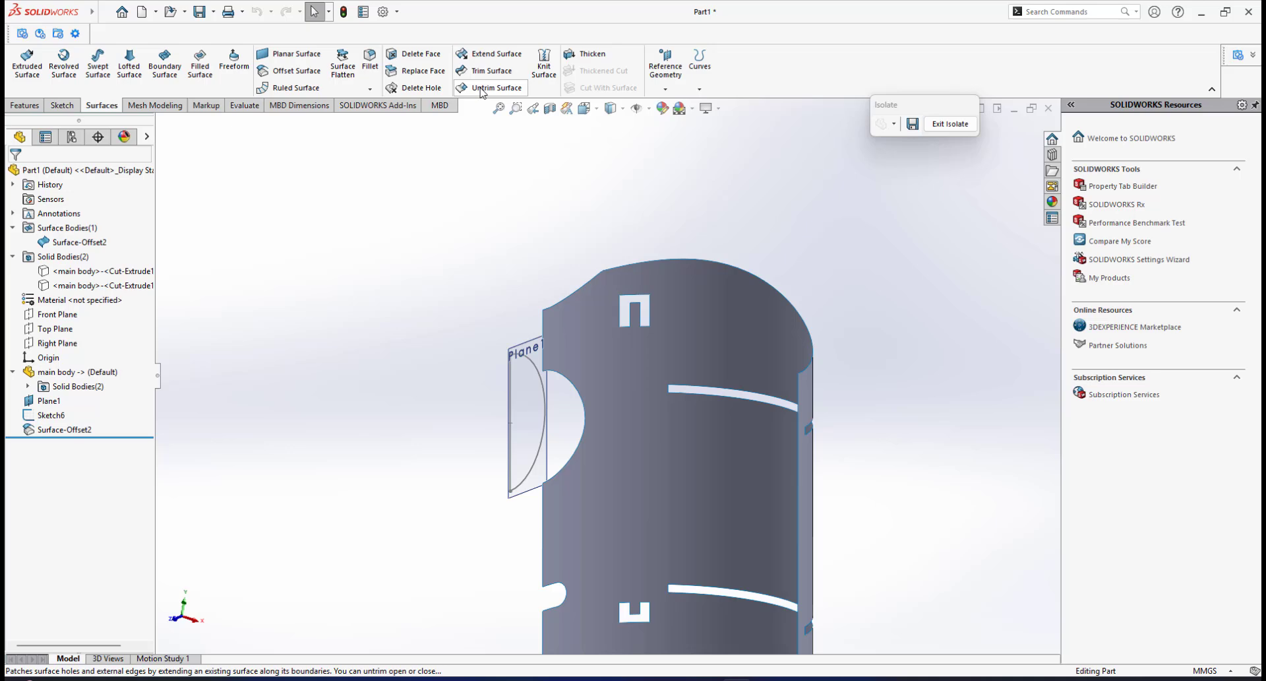
left_click(592, 353)
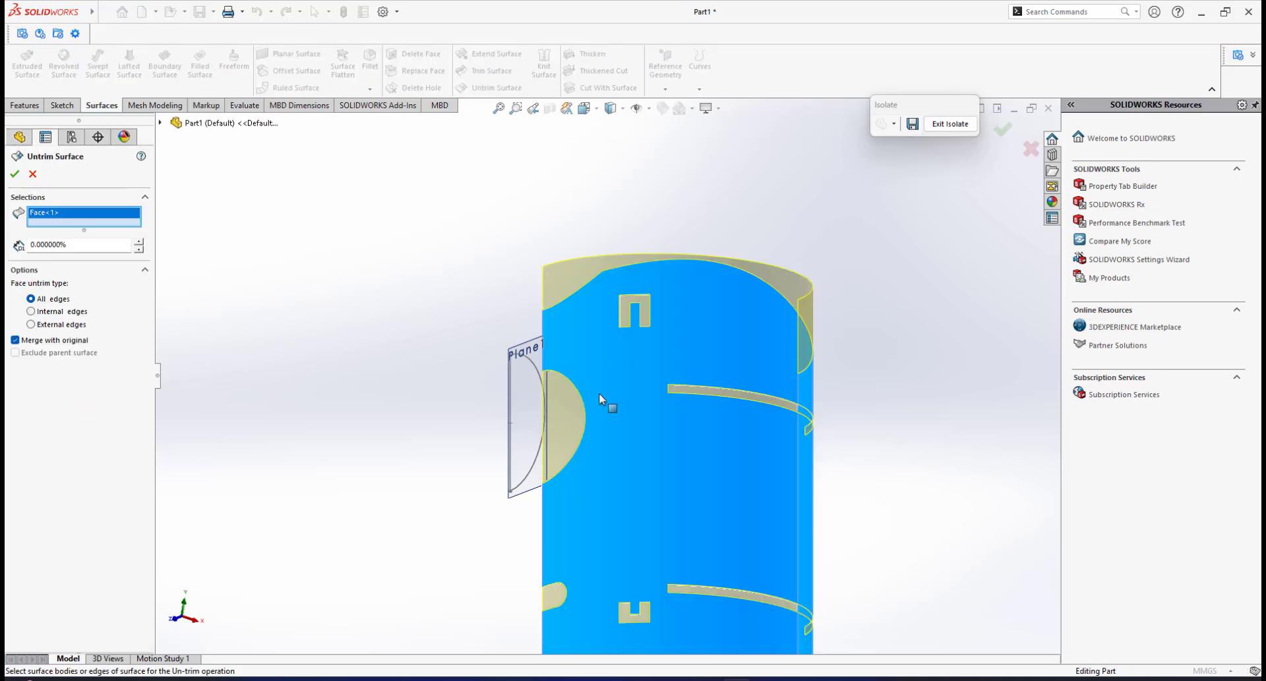
middle_click_drag(651, 452, 573, 334)
scroll(592, 356, "down", 3)
middle_click_drag(500, 312, 667, 430)
scroll(603, 373, "up", 4)
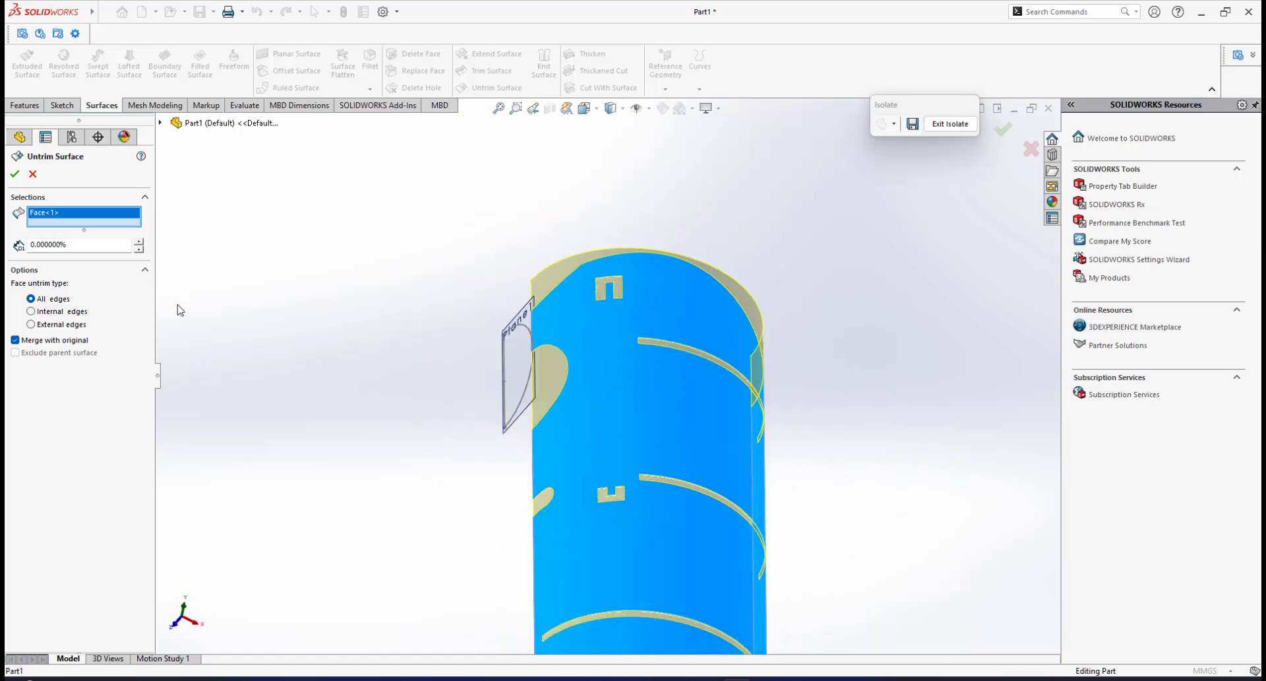
left_click(14, 173)
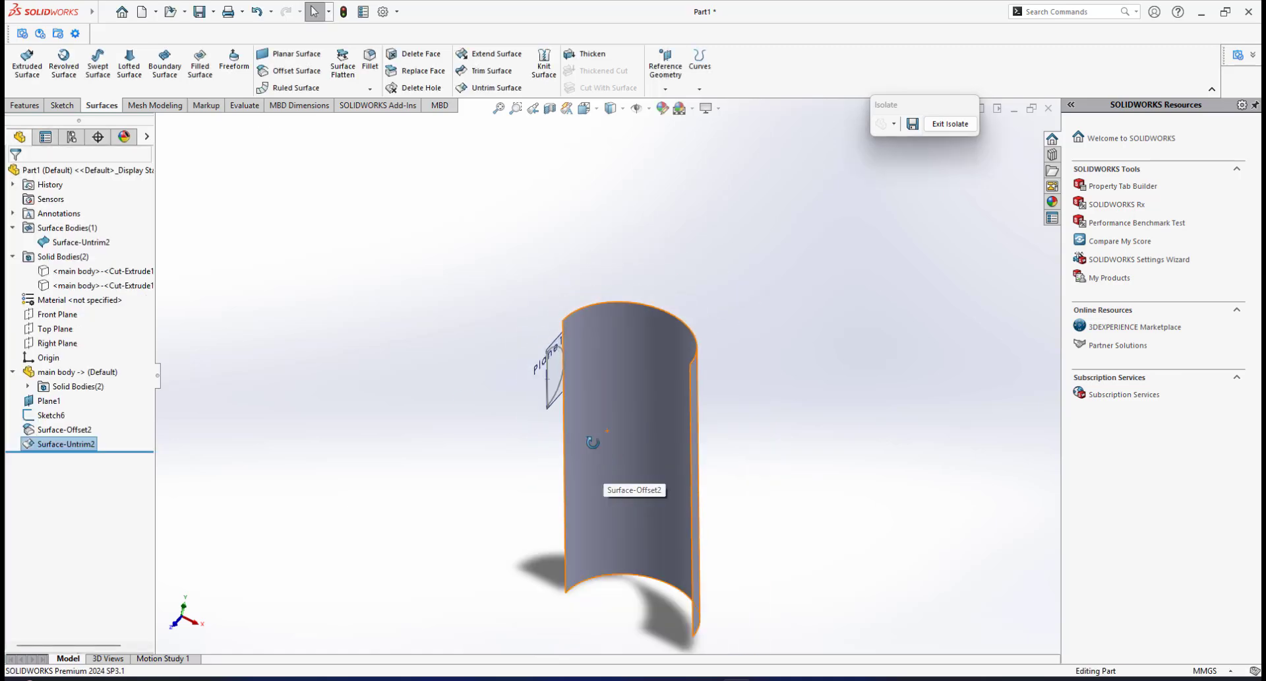
Start a boss extrusion of the half-round sketch and set it to begin from the untrimmed surface instead of the sketch plane.
middle_click_drag(593, 442, 615, 418)
scroll(616, 417, "down", 4)
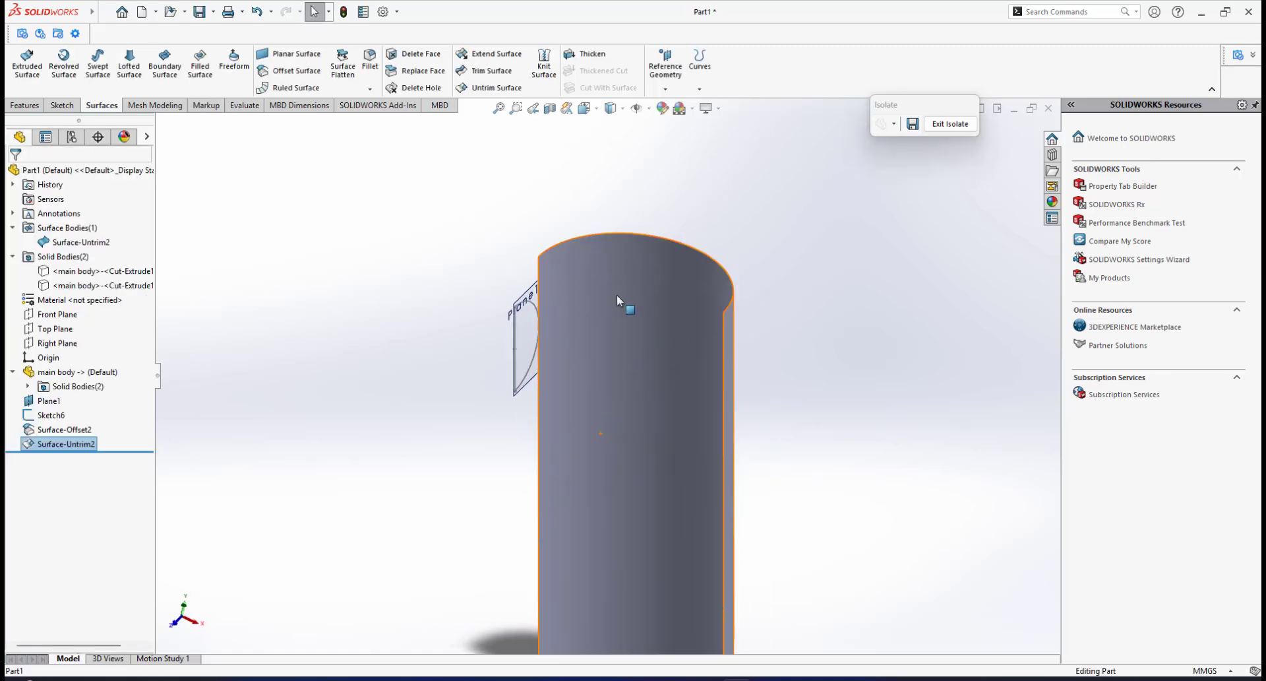
middle_click_drag(617, 300, 563, 387)
mouse_move(532, 394)
middle_mouse_down()
mouse_move(557, 373)
mouse_move(529, 396)
middle_mouse_up()
left_click(434, 401)
middle_click_drag(682, 393, 602, 384)
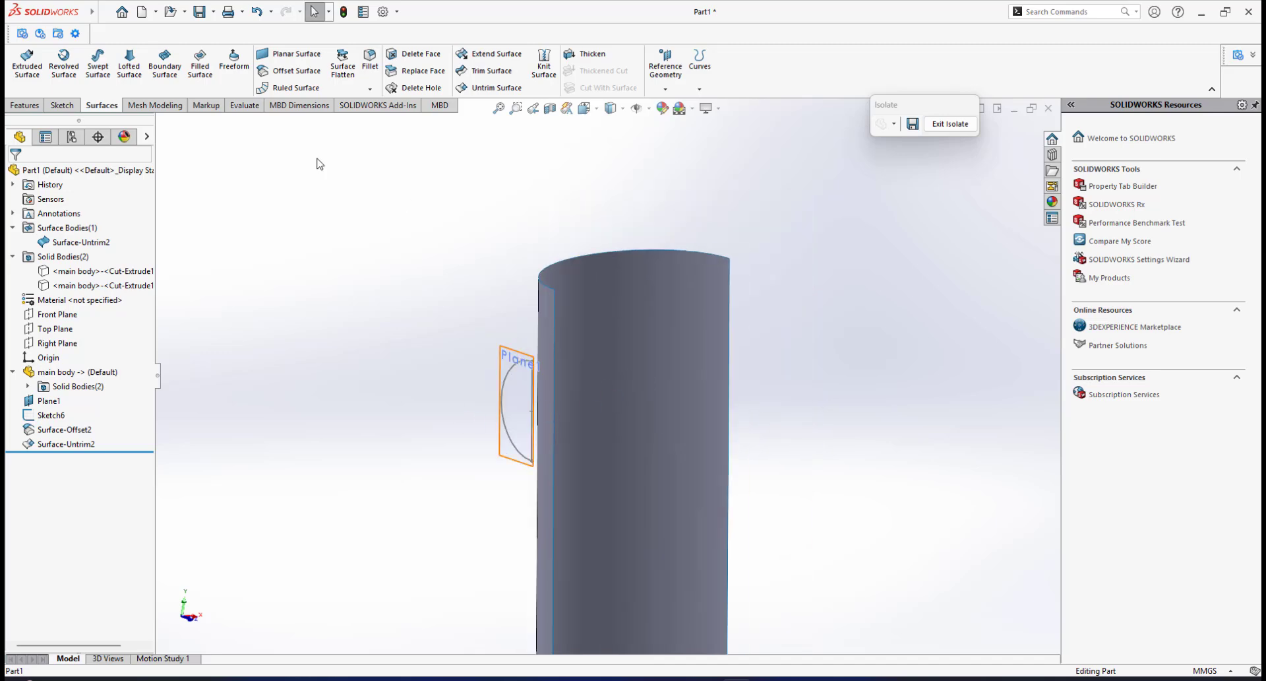
left_click(20, 107)
left_click(29, 60)
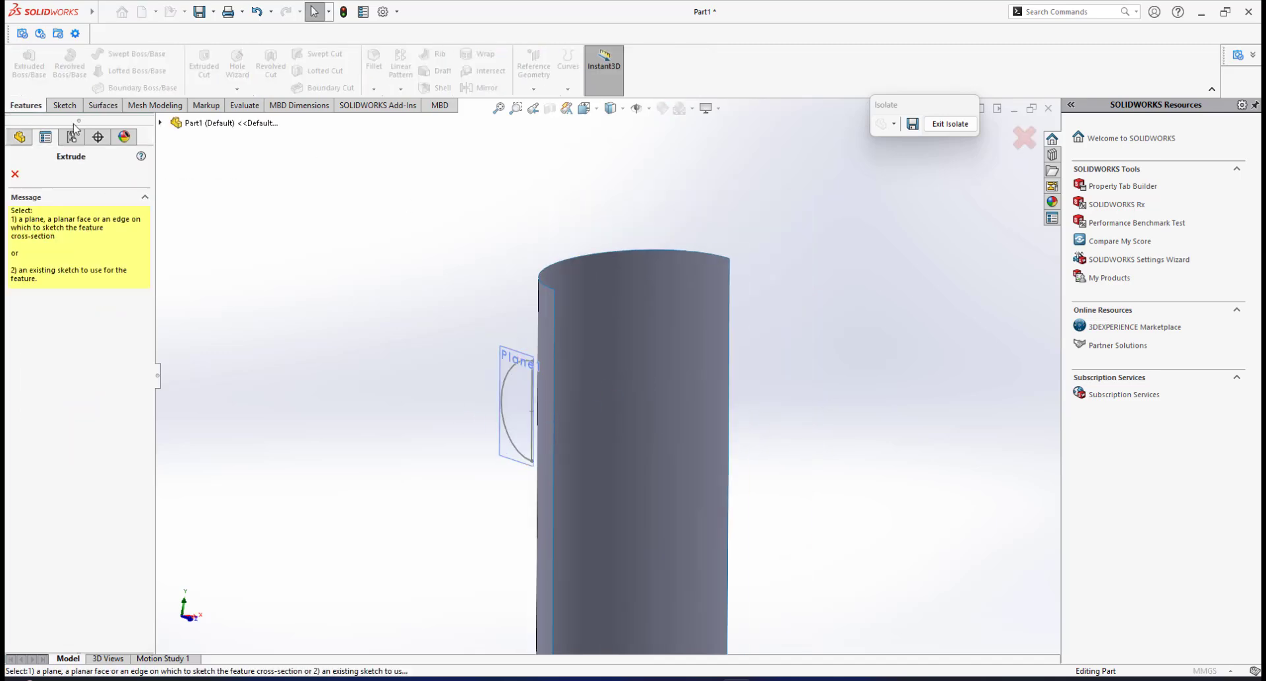
scroll(449, 385, "down", 3)
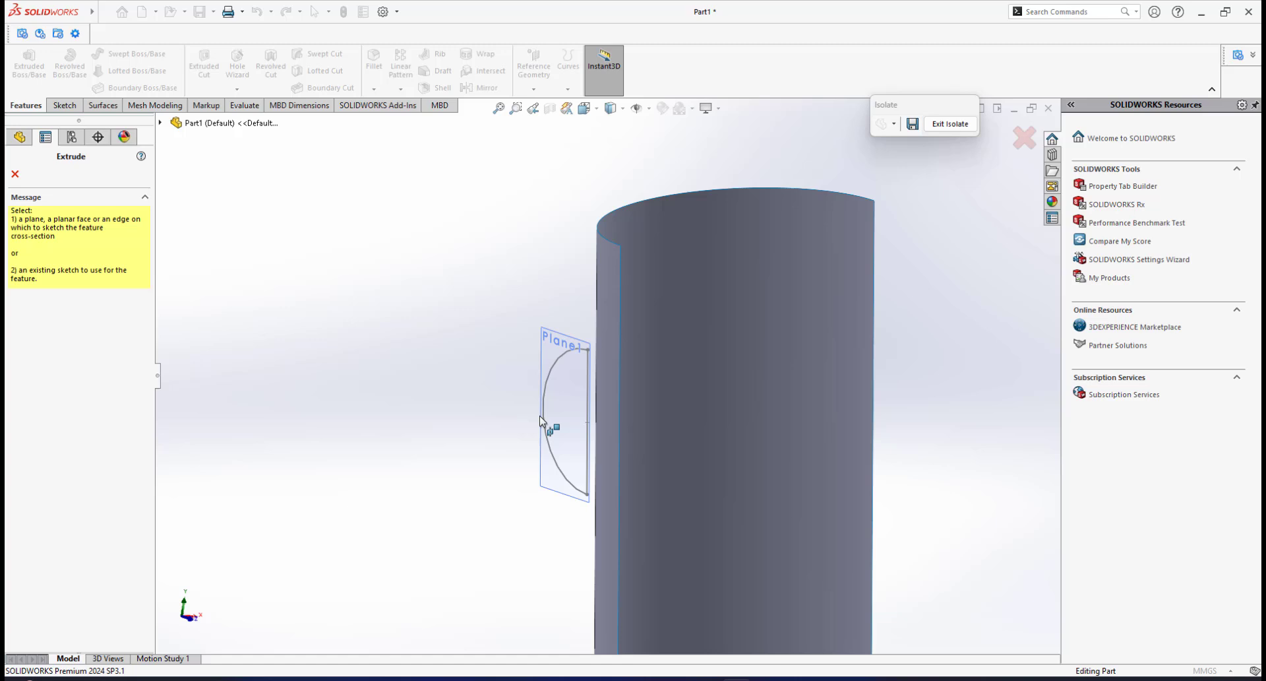
left_click(552, 366)
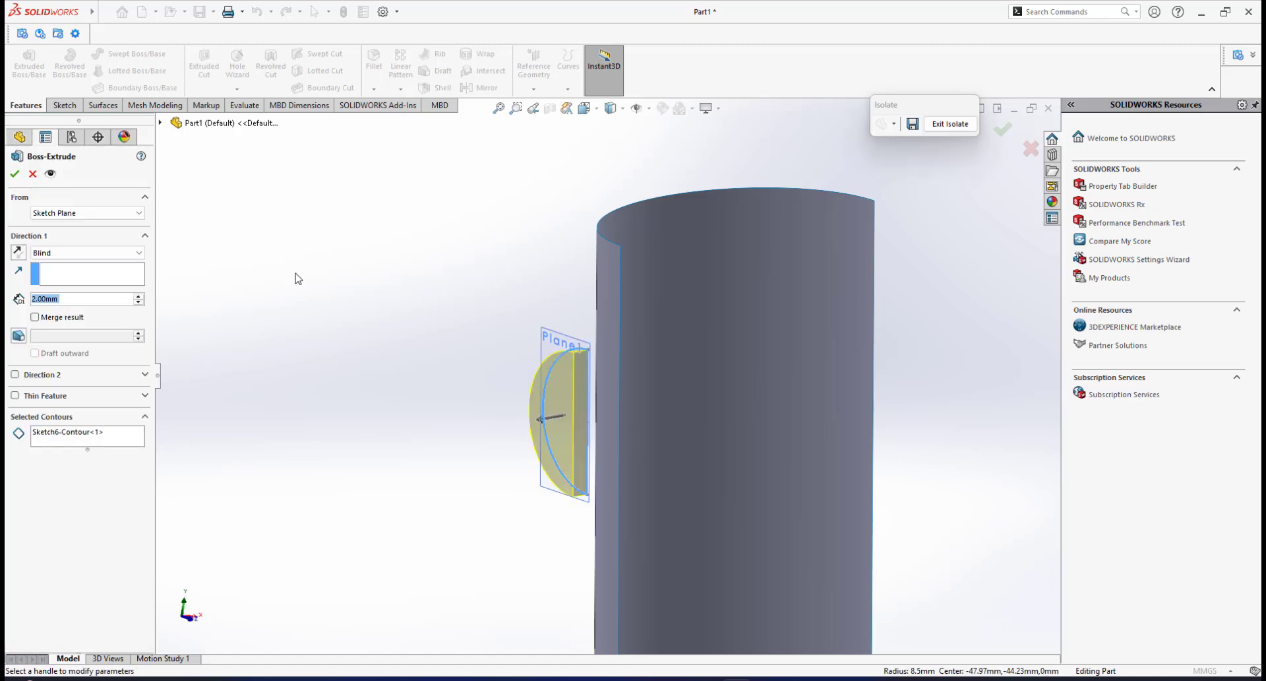
left_click(84, 214)
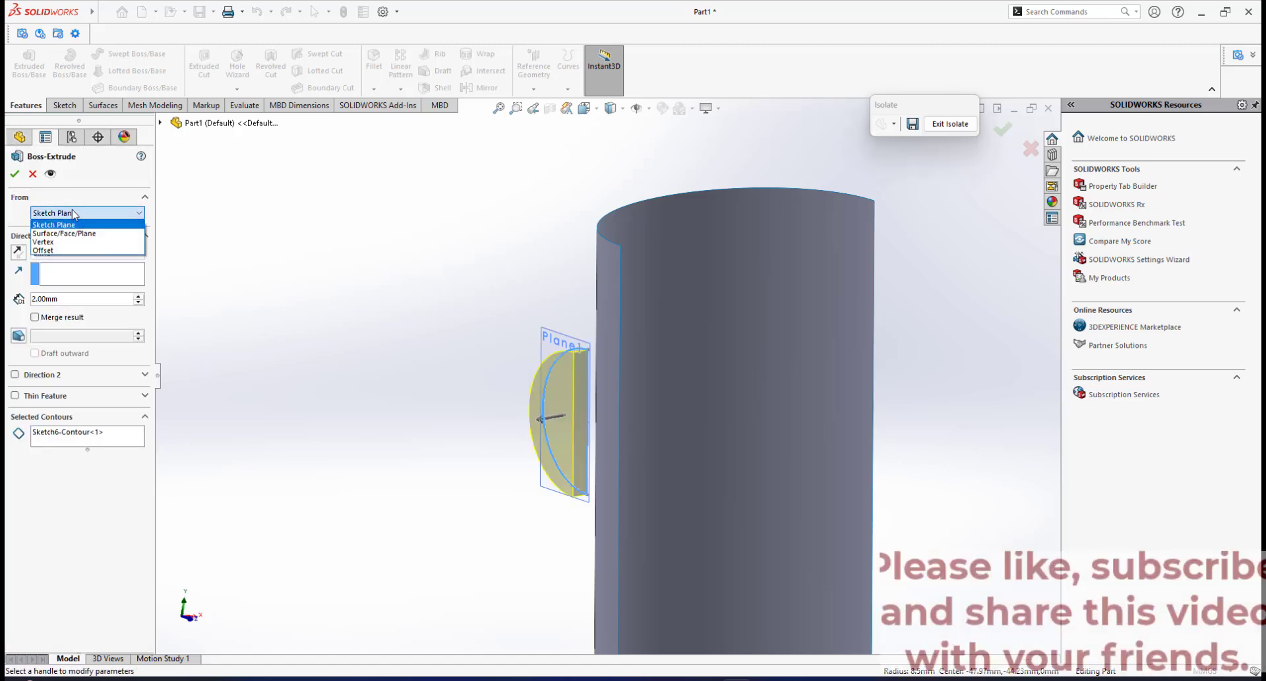
left_click(63, 230)
middle_click_drag(365, 302, 587, 353)
left_click(634, 362)
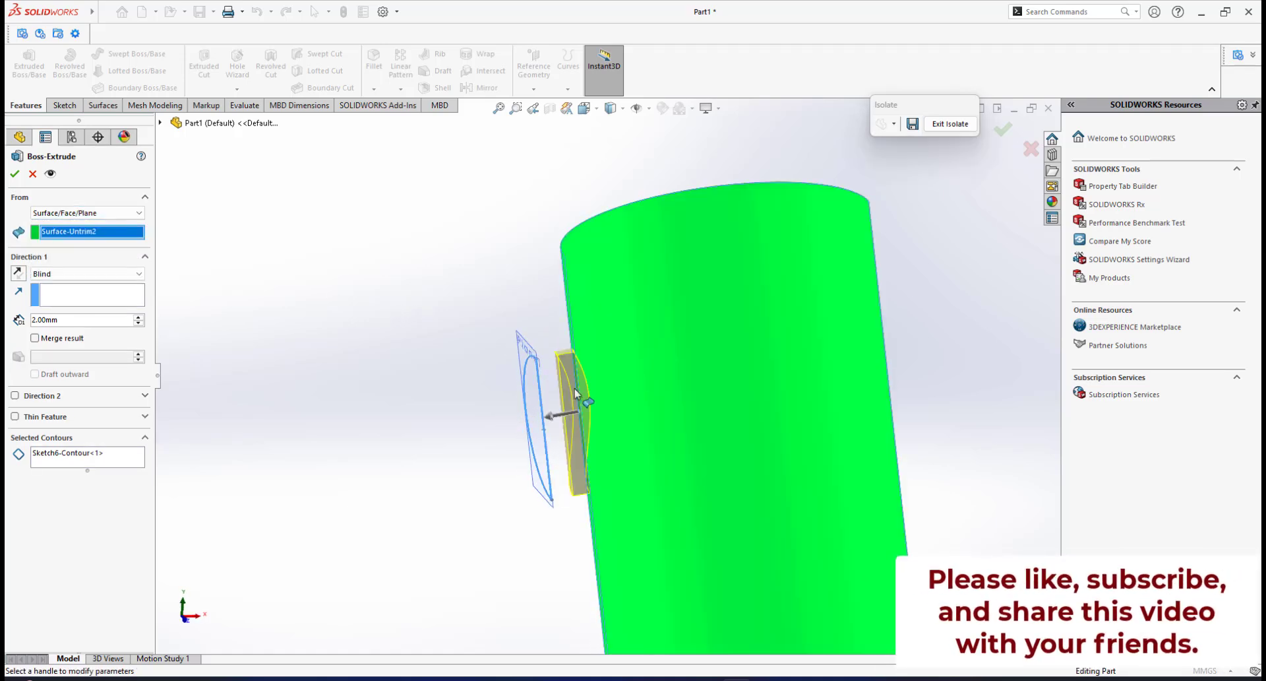
Reverse the extrusion towards the inside of the handle, set its depth to 1 mm and create it without merging the result.
scroll(561, 397, "down", 4)
middle_click_drag(558, 409, 554, 311)
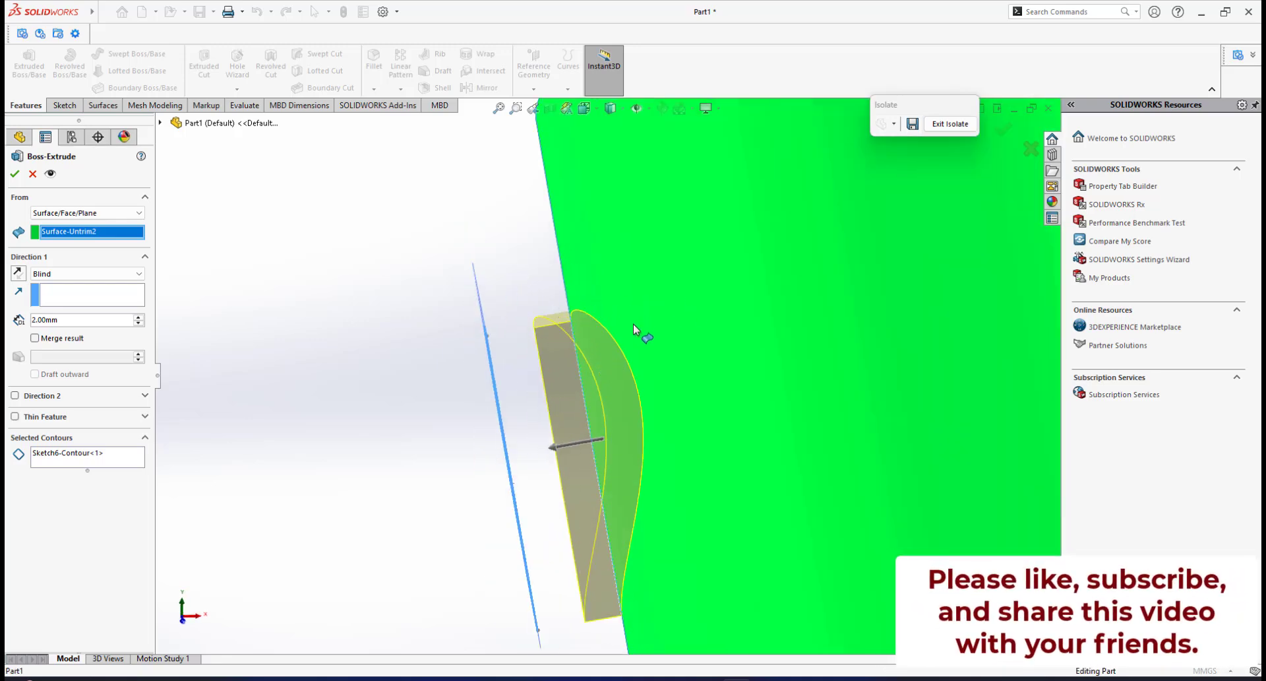
middle_click_drag(635, 330, 607, 392)
left_click(19, 272)
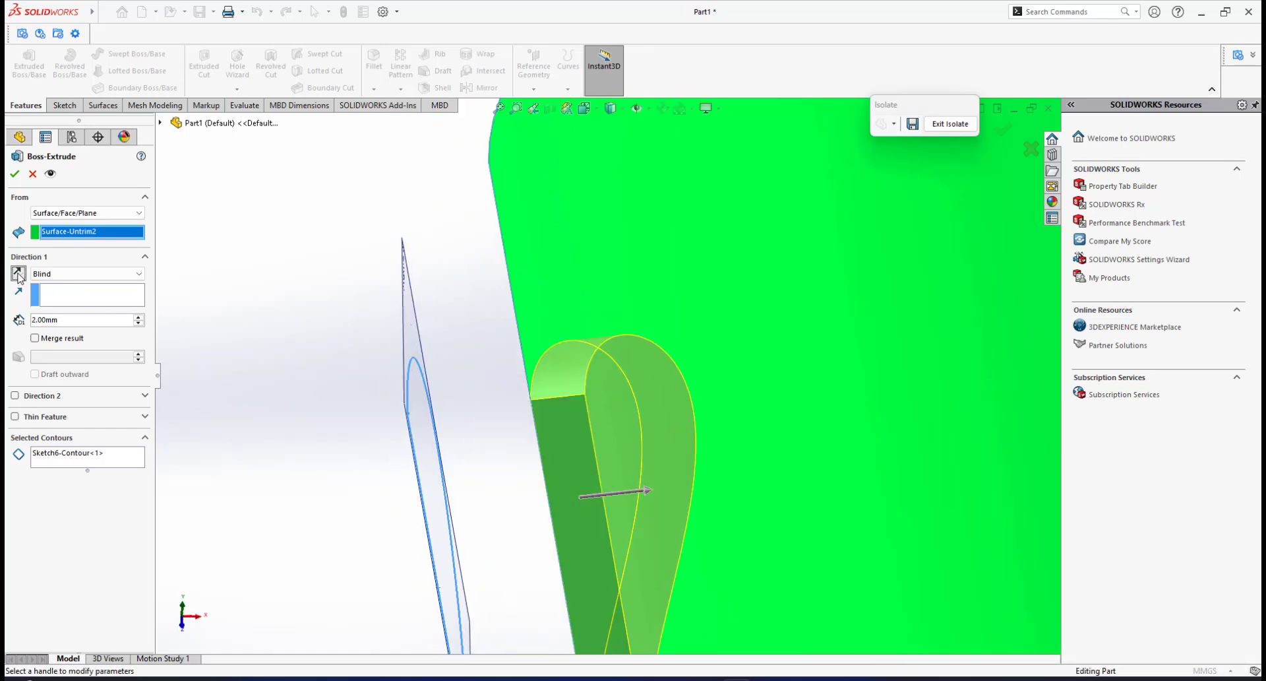
double_click(62, 321)
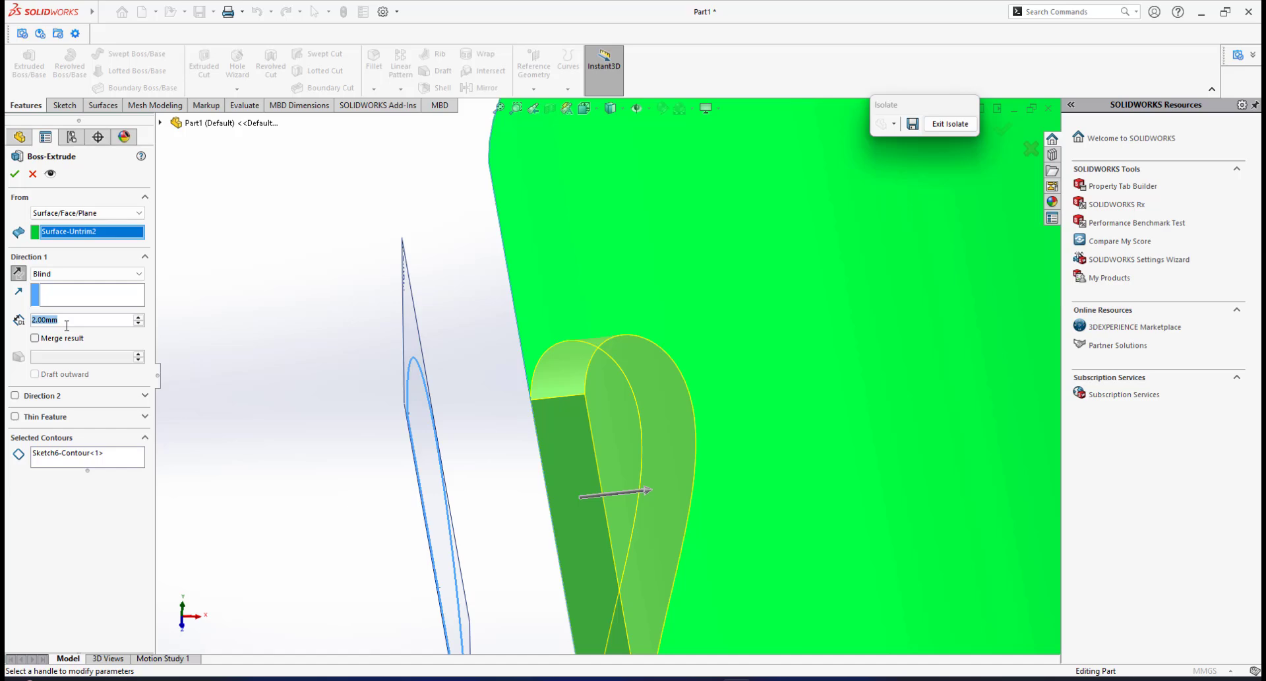
type("1")
key("Return")
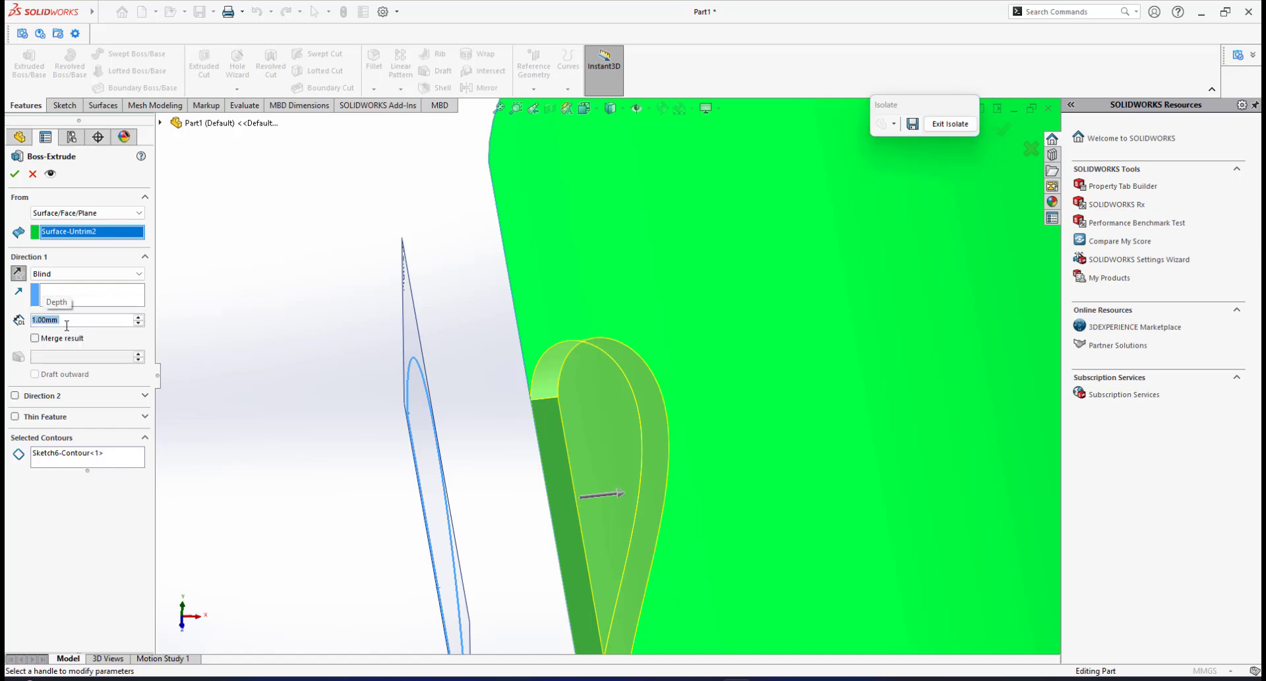
scroll(437, 376, "up", 5)
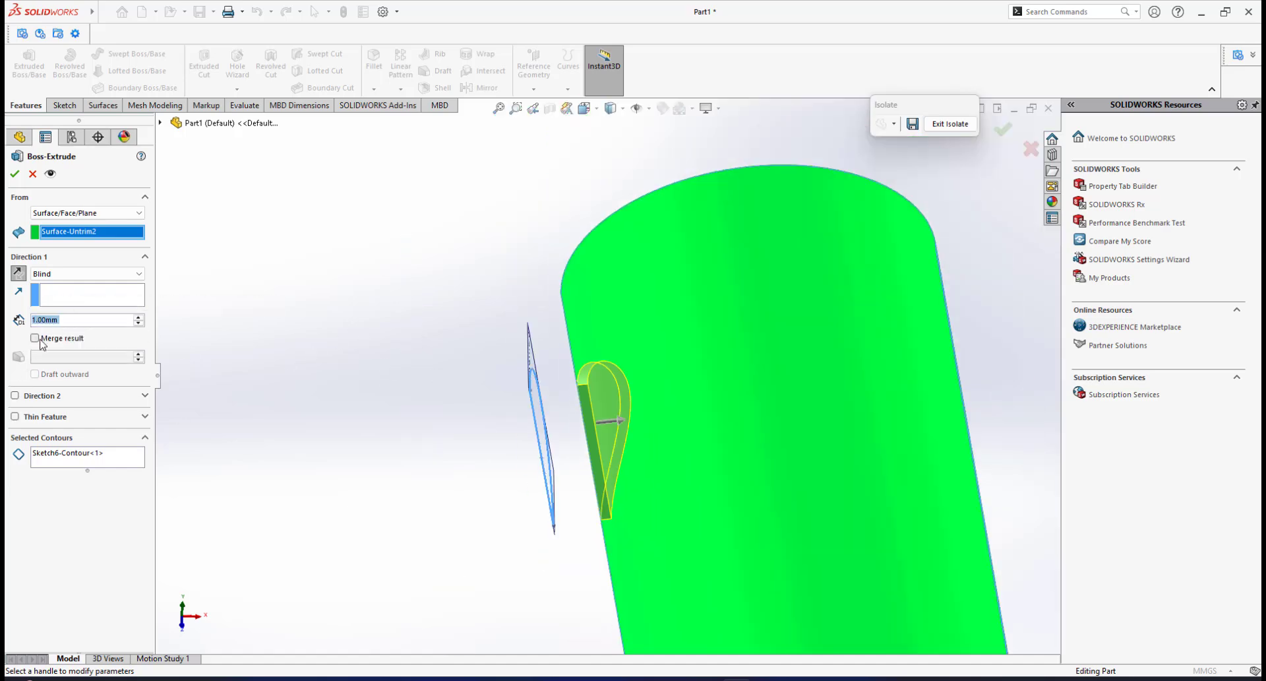
scroll(593, 415, "up", 3)
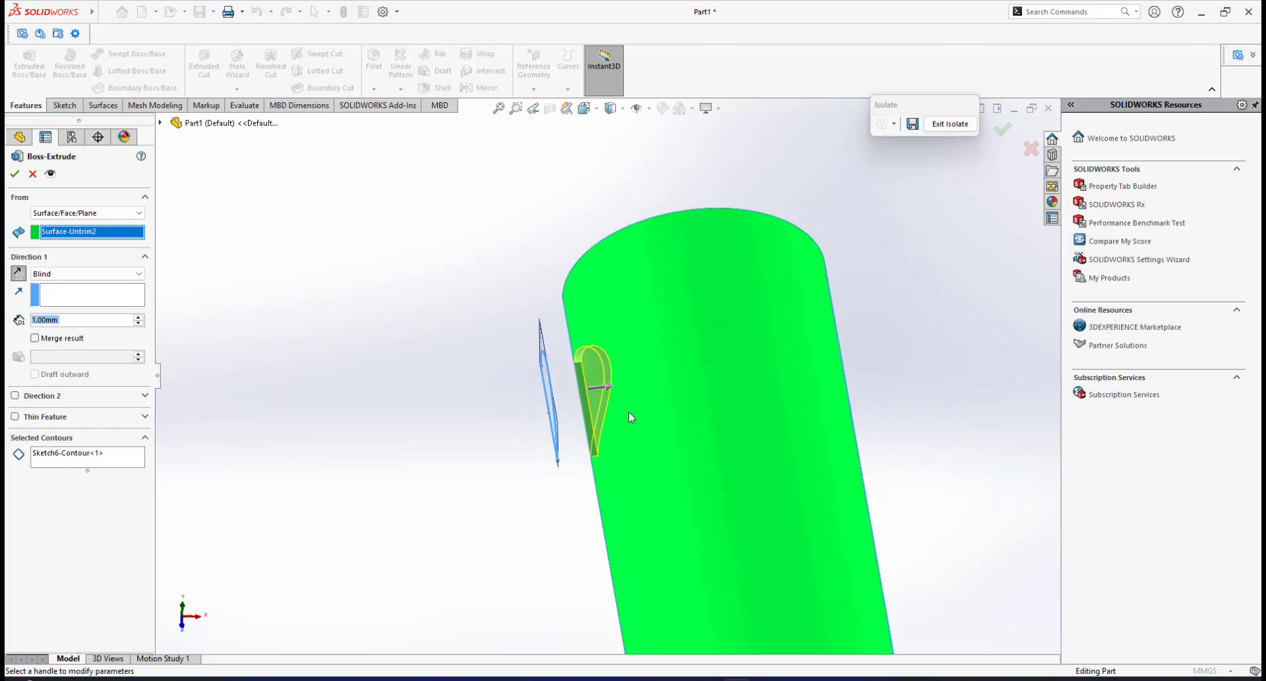
middle_click_drag(627, 396, 643, 388)
left_click(15, 174)
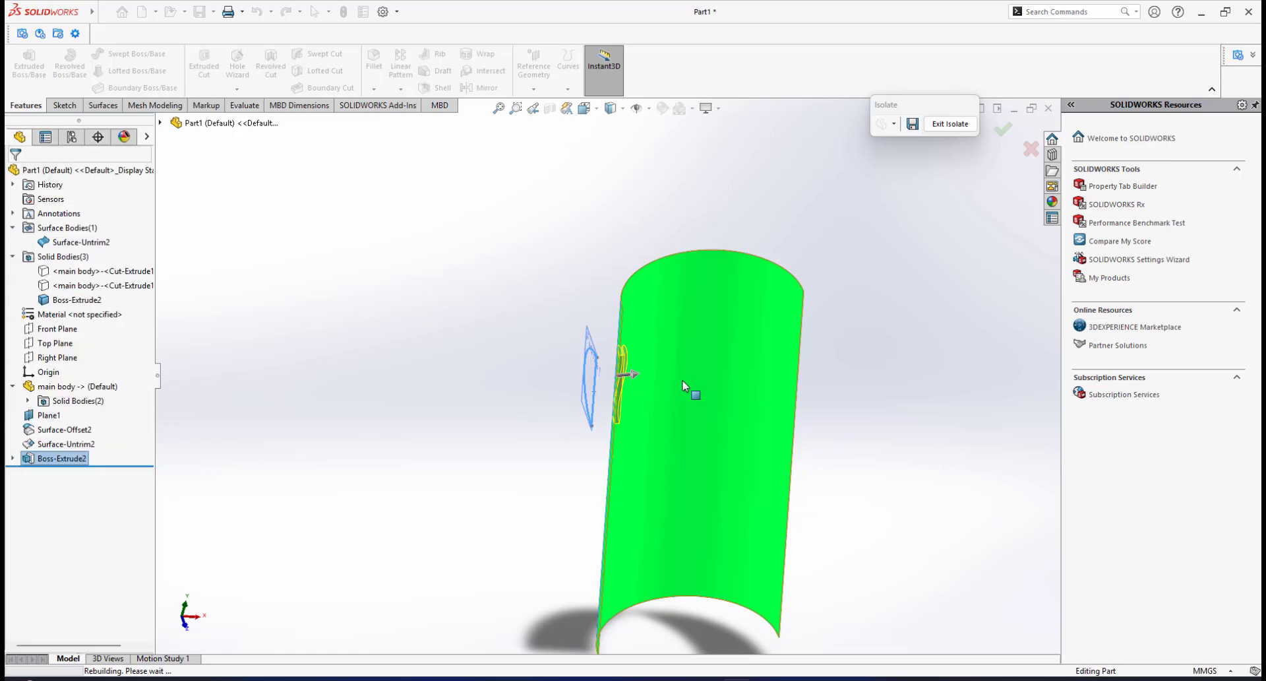
Examine how the extruded half-round body follows the curvature of the reference surface from several angles.
scroll(694, 375, "down", 5)
mouse_move(603, 331)
middle_mouse_down()
mouse_move(620, 358)
mouse_move(672, 370)
mouse_move(587, 381)
mouse_move(603, 380)
mouse_move(590, 357)
middle_mouse_up()
scroll(587, 382, "down", 3)
scroll(589, 358, "down", 3)
middle_click_drag(609, 314, 619, 365)
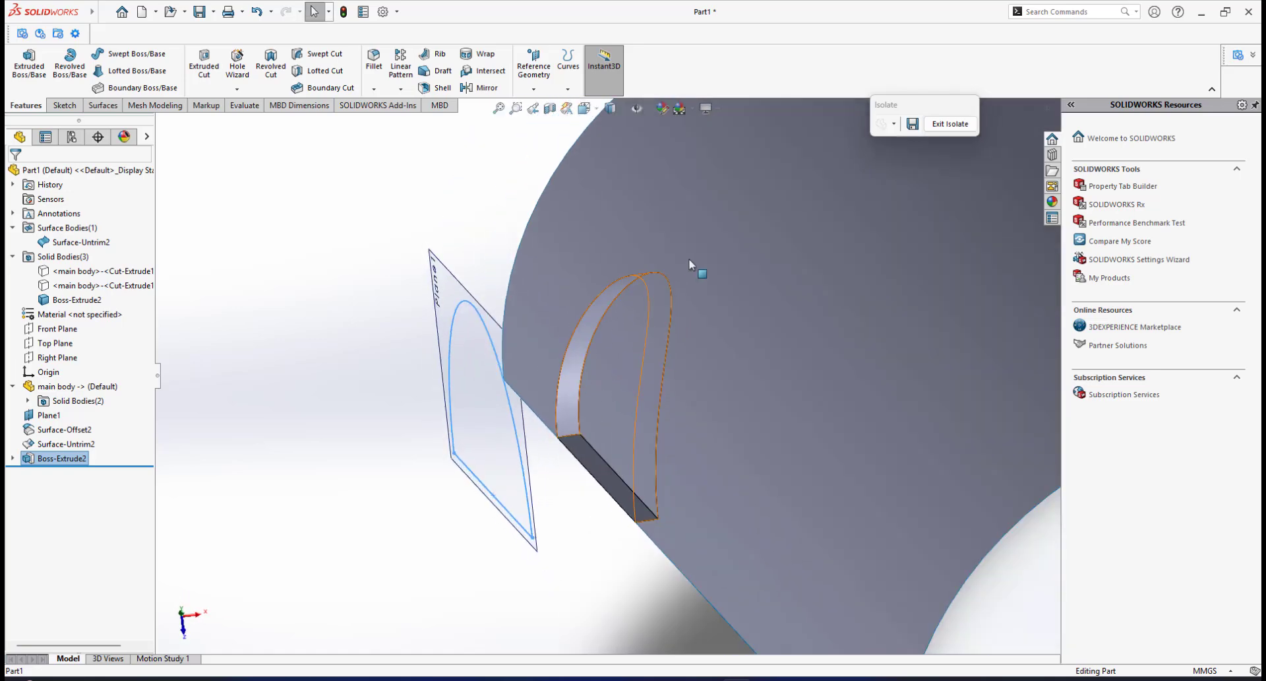
middle_click_drag(649, 324, 664, 355)
scroll(729, 416, "up", 4)
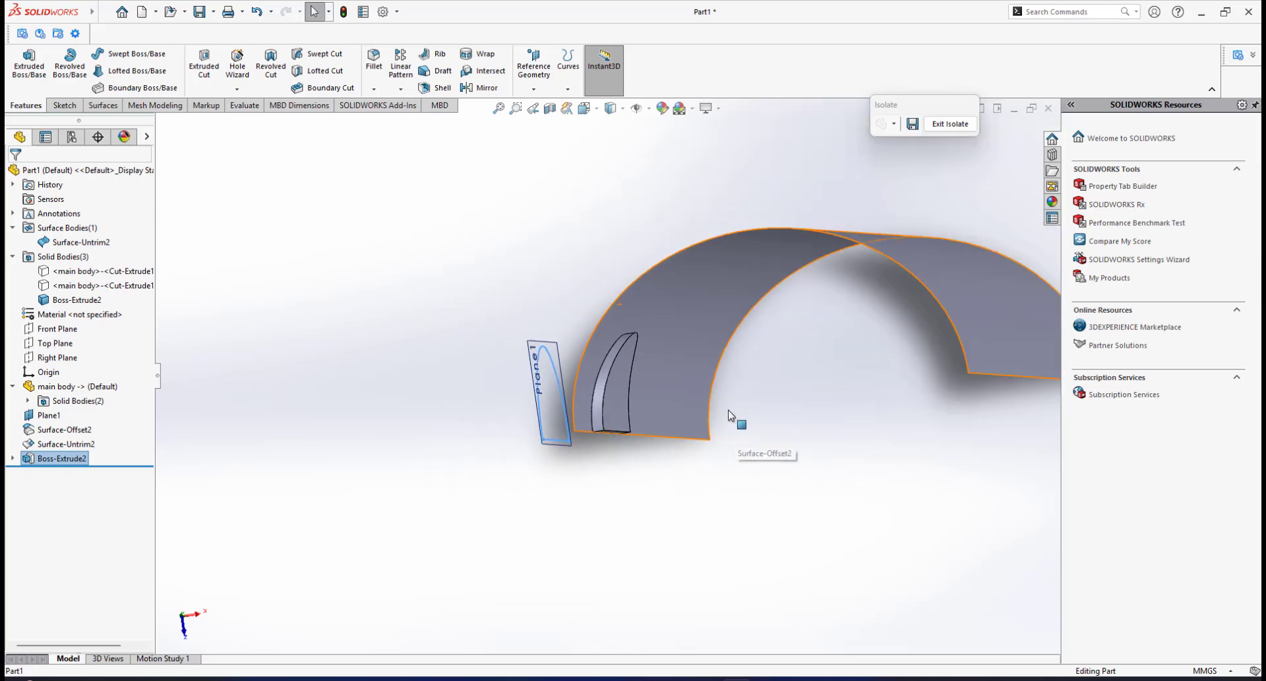
scroll(729, 416, "down", 3)
middle_click_drag(716, 404, 681, 365)
scroll(661, 303, "up", 5)
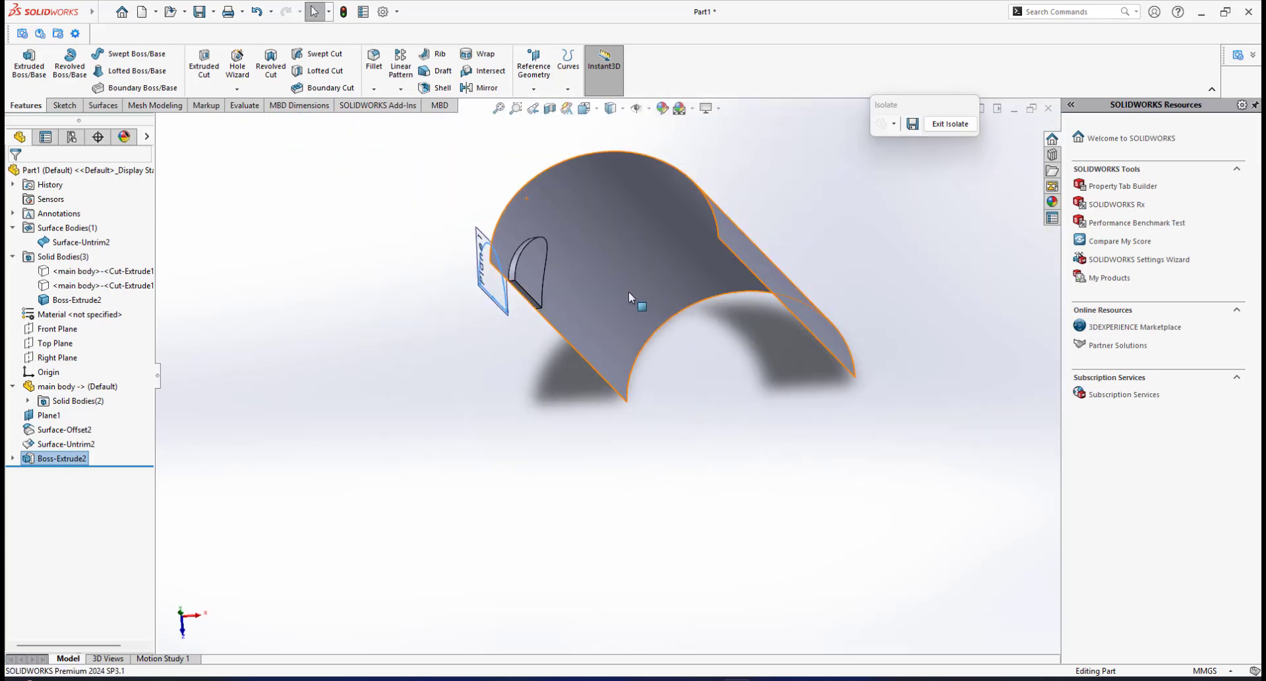
scroll(628, 292, "down", 2)
scroll(616, 308, "up", 4)
scroll(616, 308, "down", 3)
middle_click_drag(616, 309, 600, 311)
scroll(625, 304, "up", 1)
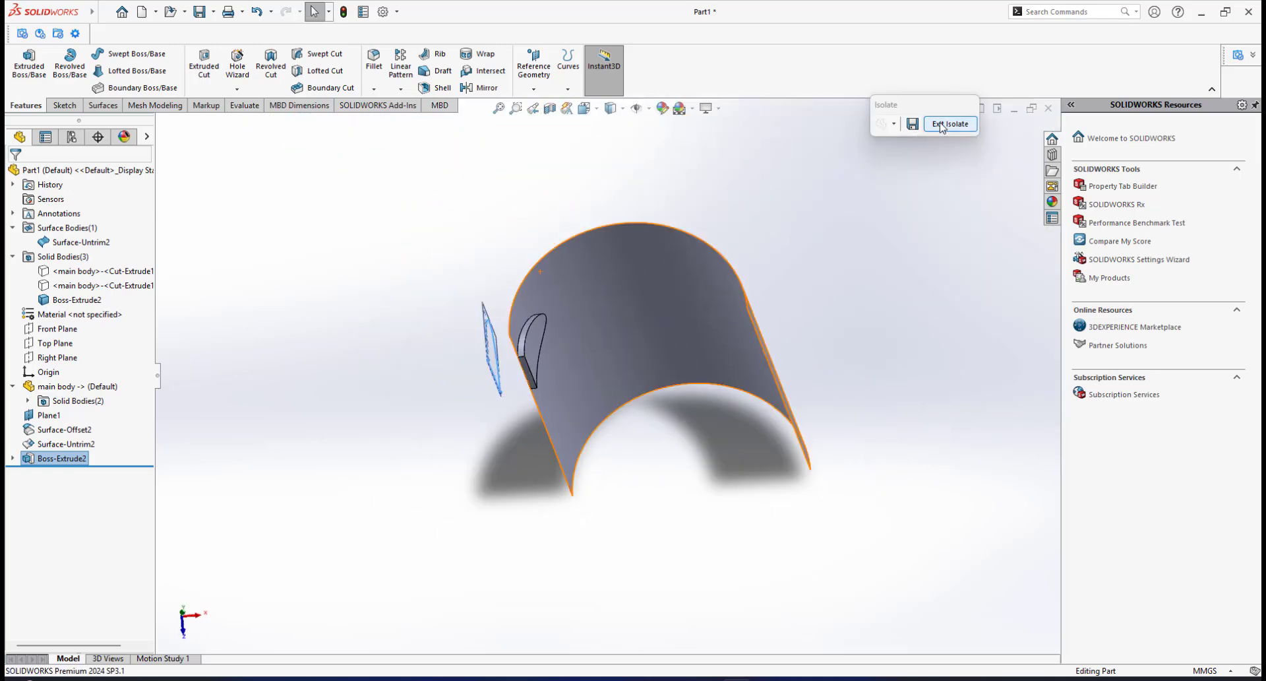
scroll(731, 296, "up", 2)
scroll(785, 272, "down", 2)
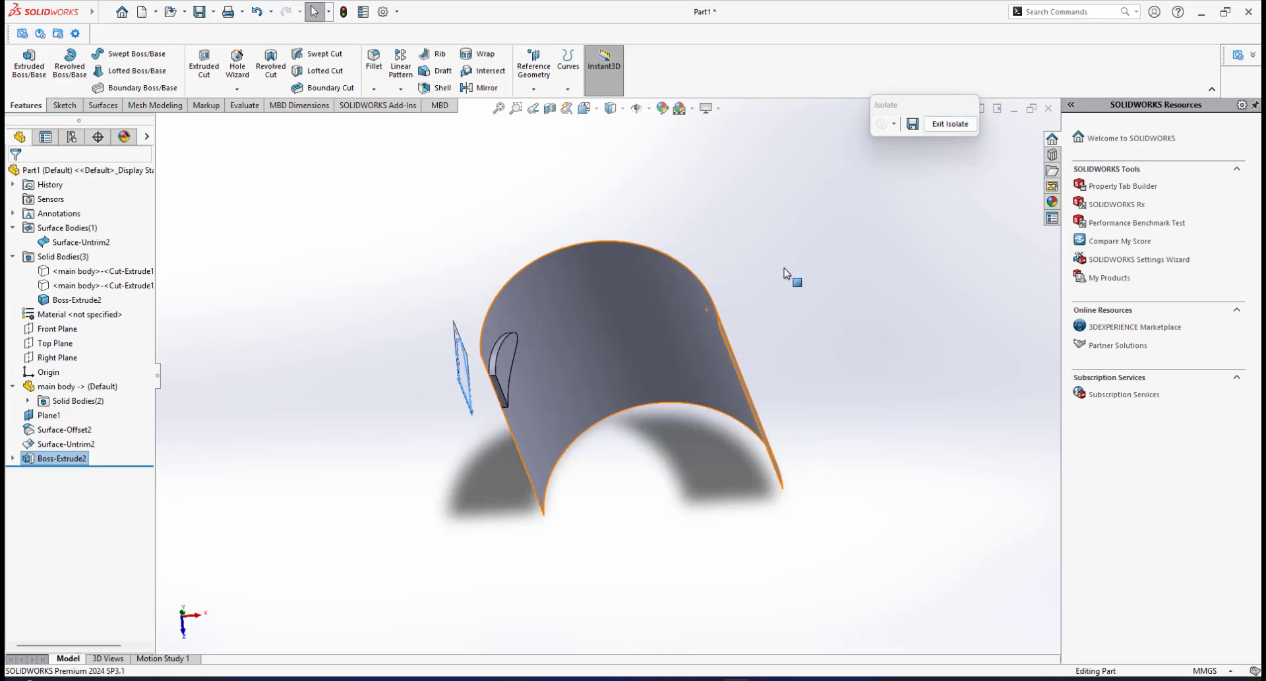
Delete the untrimmed reference surface body with the Delete/Keep Body feature.
left_click(737, 227)
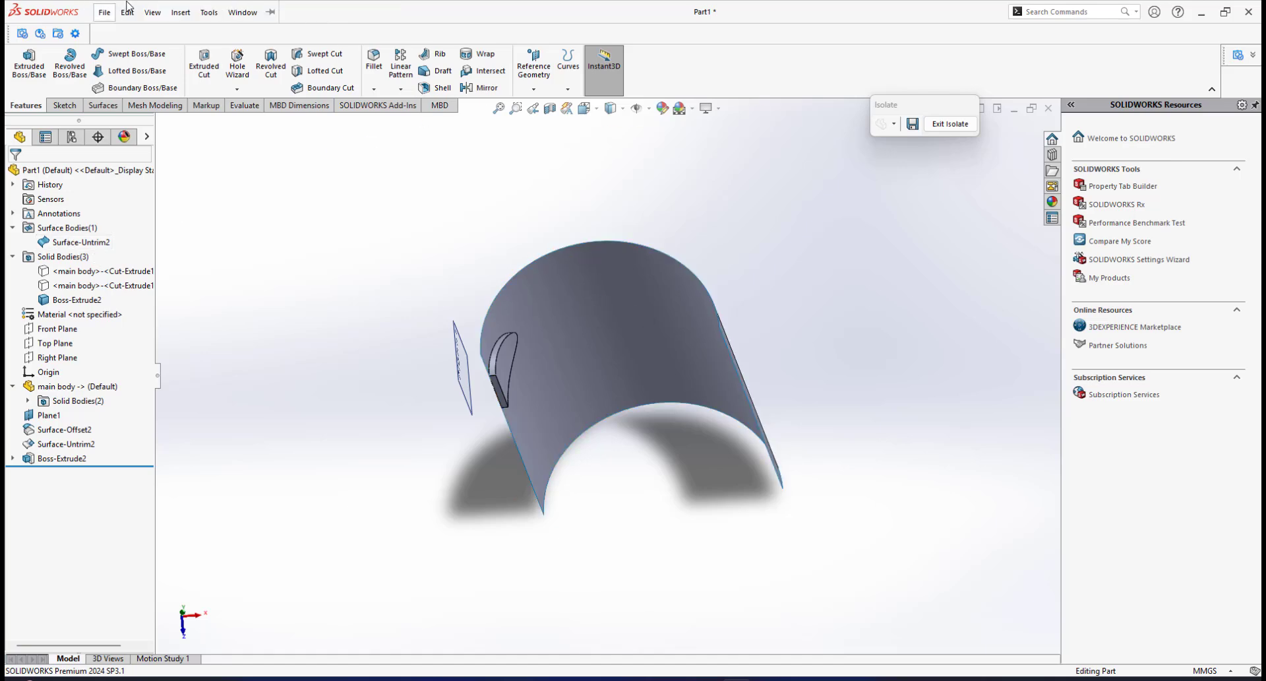
left_click(179, 12)
mouse_move(199, 73)
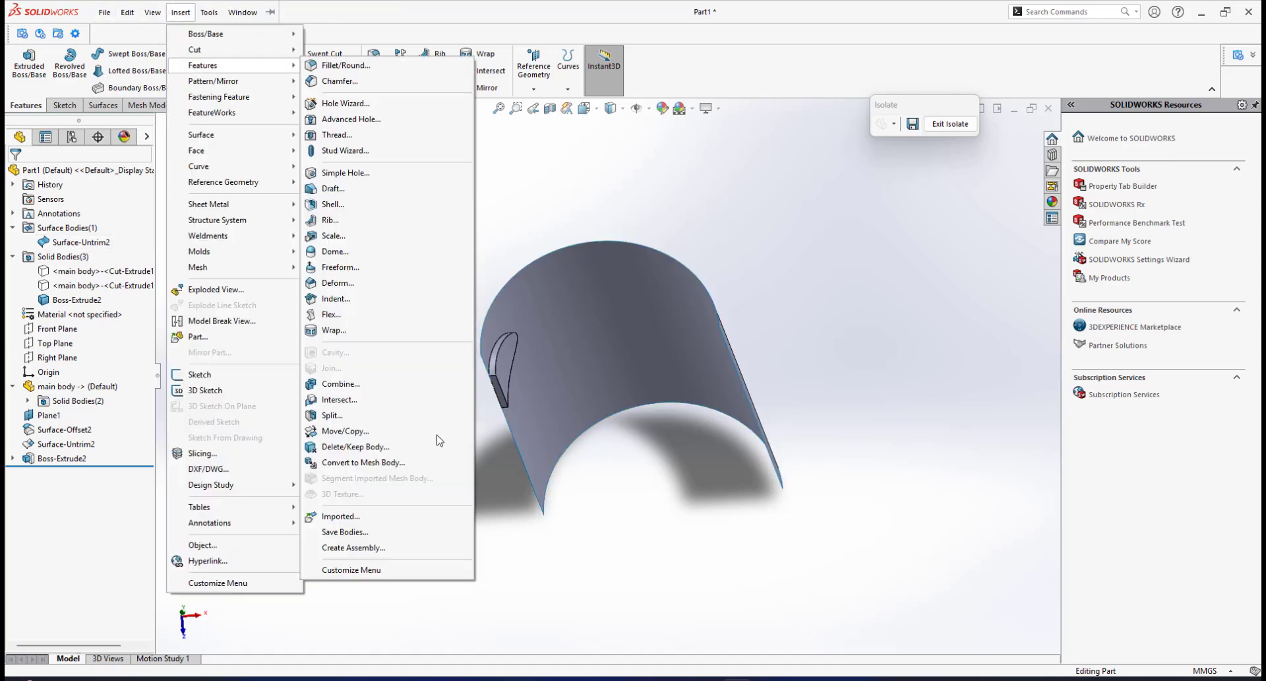
left_click(352, 446)
left_click(572, 317)
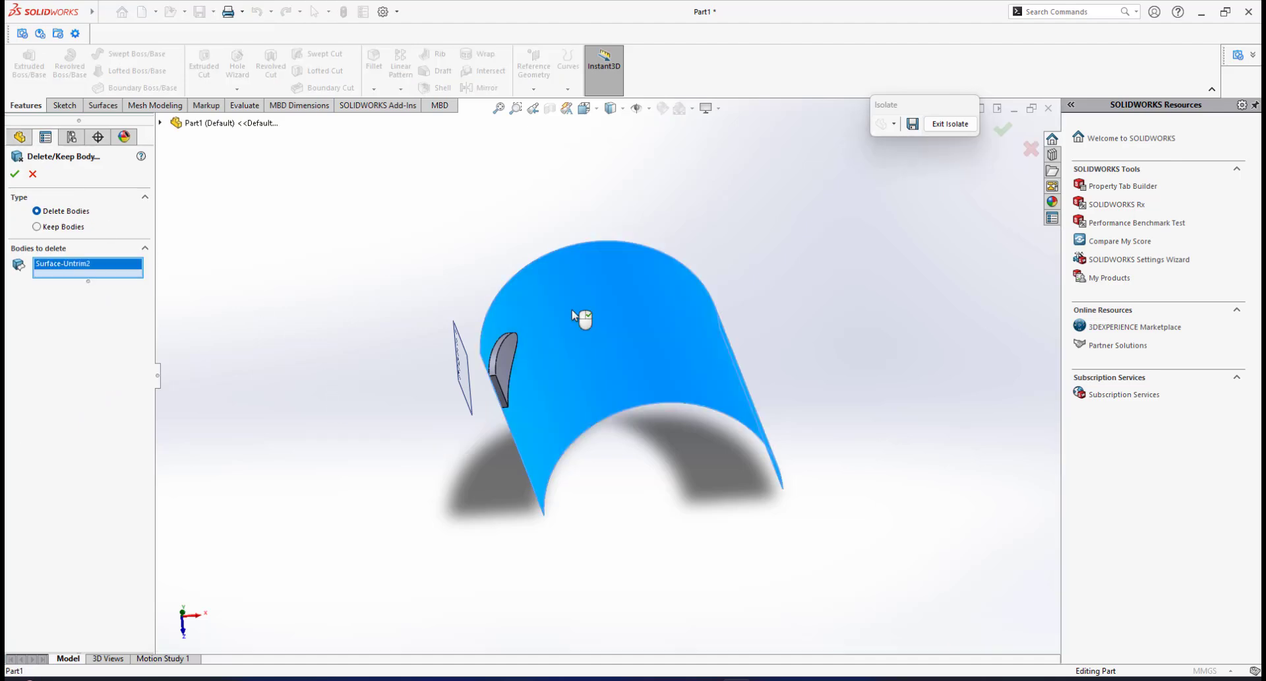
left_click(15, 173)
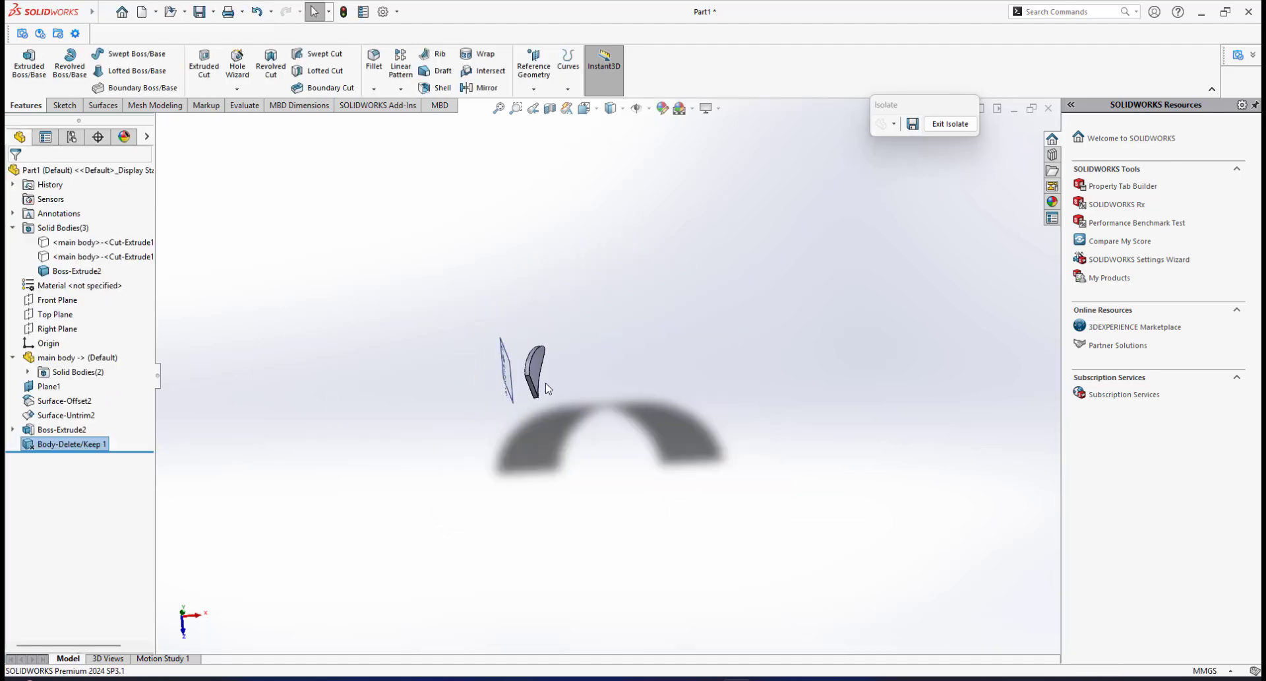
Inspect the remaining curved button flange and end the isolated display to bring back the main body half.
middle_click_drag(652, 290, 635, 403)
middle_click_drag(638, 354, 624, 322)
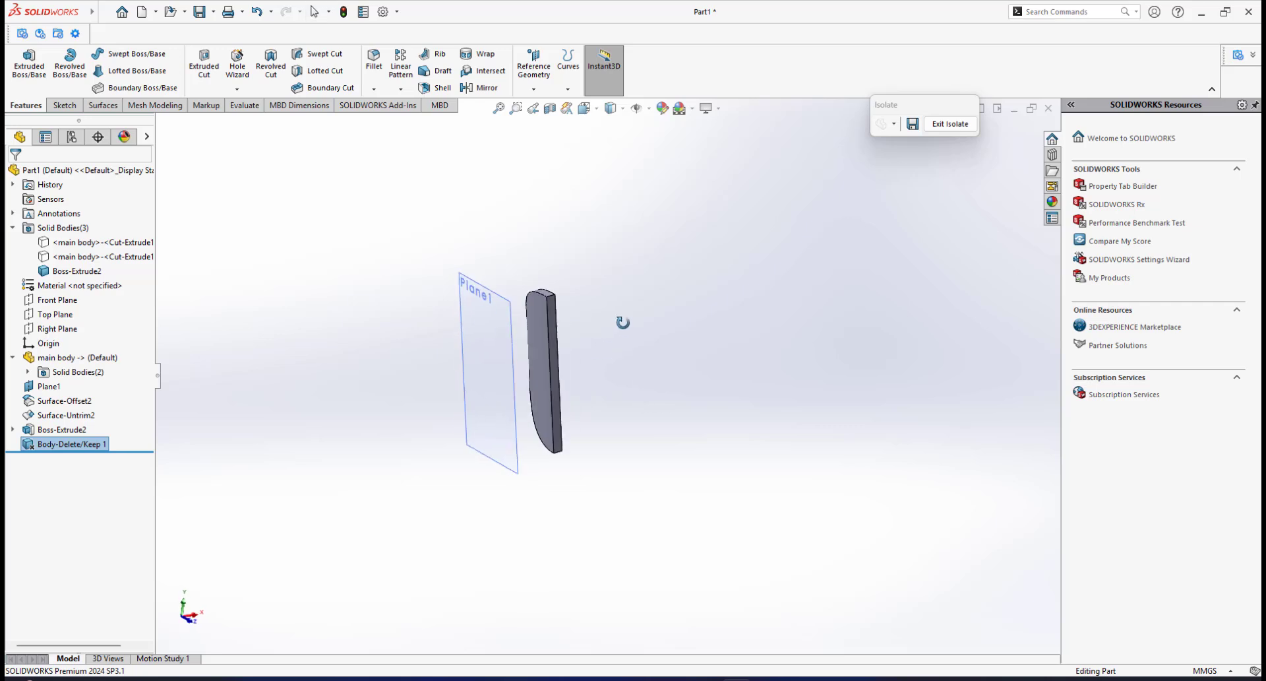
middle_click_drag(544, 323, 564, 375)
middle_click_drag(601, 339, 602, 389)
scroll(582, 410, "down", 3)
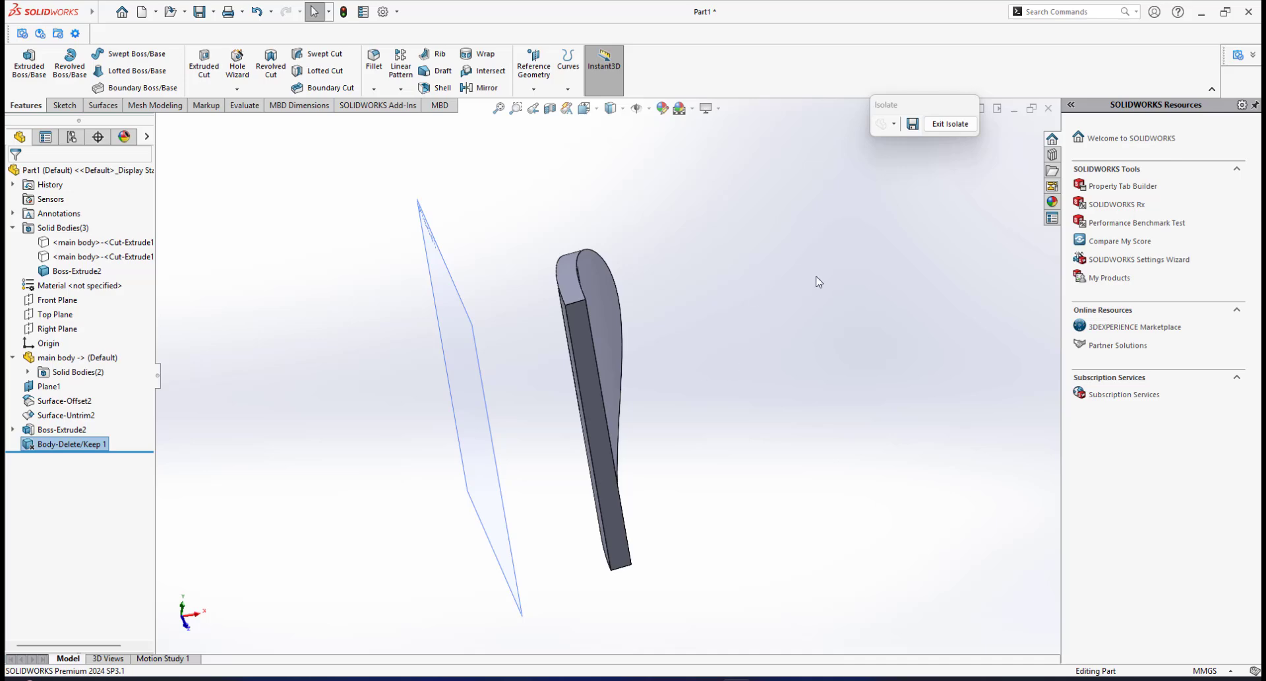
left_click(931, 129)
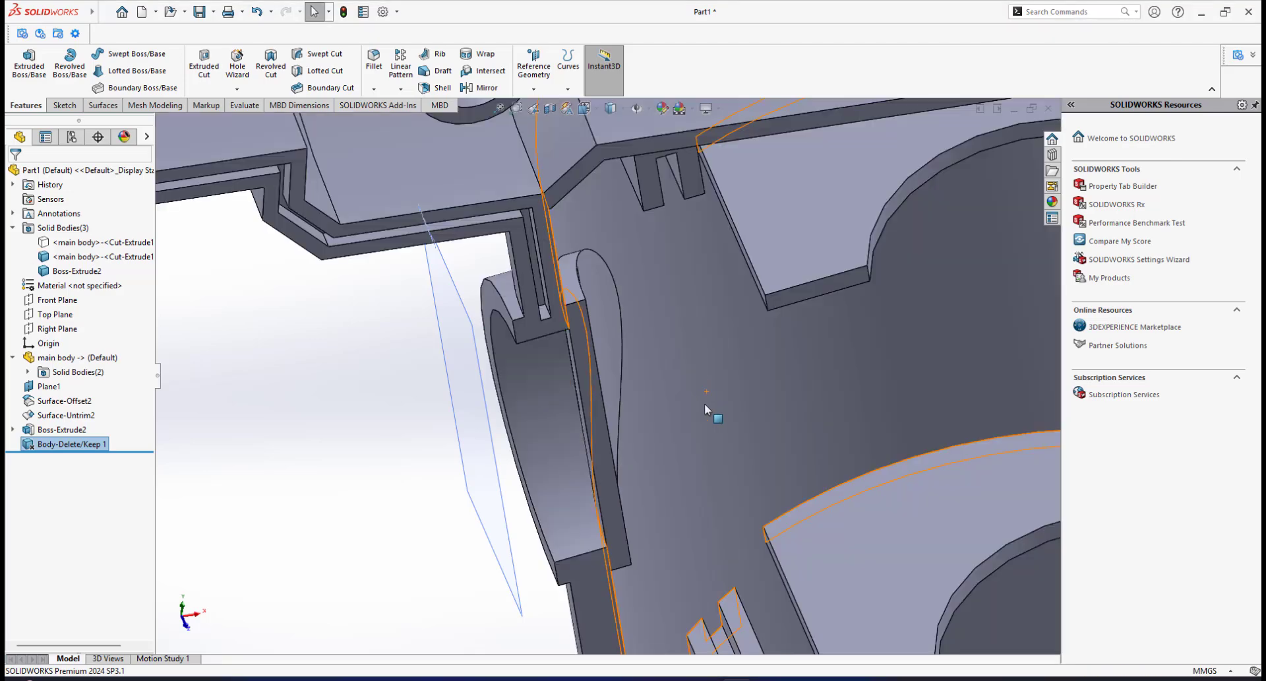
Start a new sketch on the reference plane in front of the button opening.
scroll(702, 403, "up", 3)
middle_click_drag(639, 417, 410, 263)
scroll(677, 360, "down", 3)
scroll(483, 323, "down", 2)
left_click(424, 251)
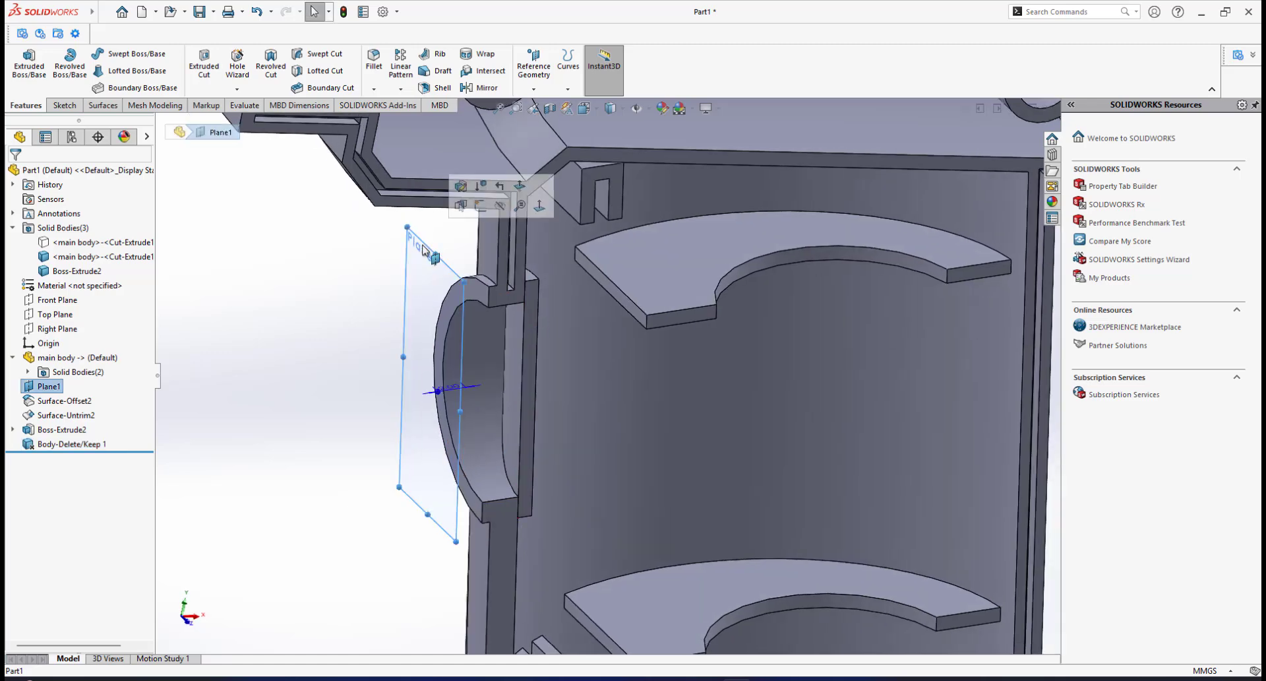
left_click(483, 212)
scroll(663, 389, "down", 8)
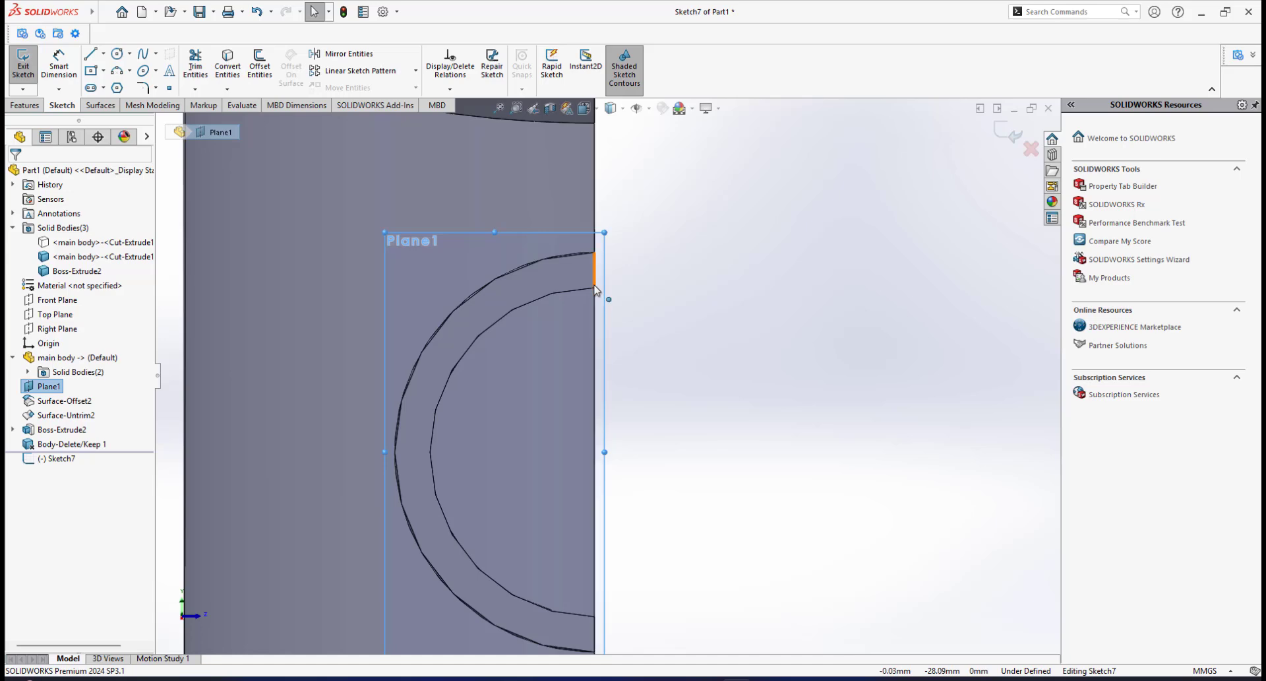
Sketch a circle of about 6.7 mm radius just inside the round opening, centred on the body's straight split edge.
left_click(117, 54)
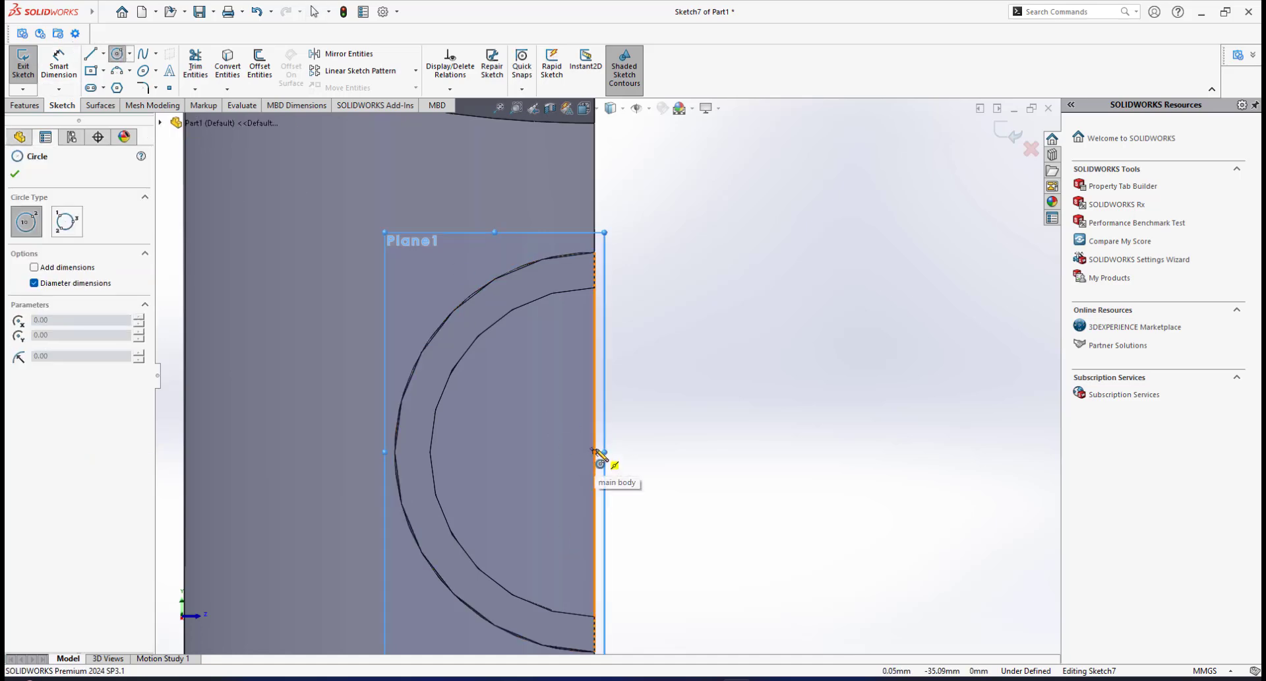
left_click(593, 451)
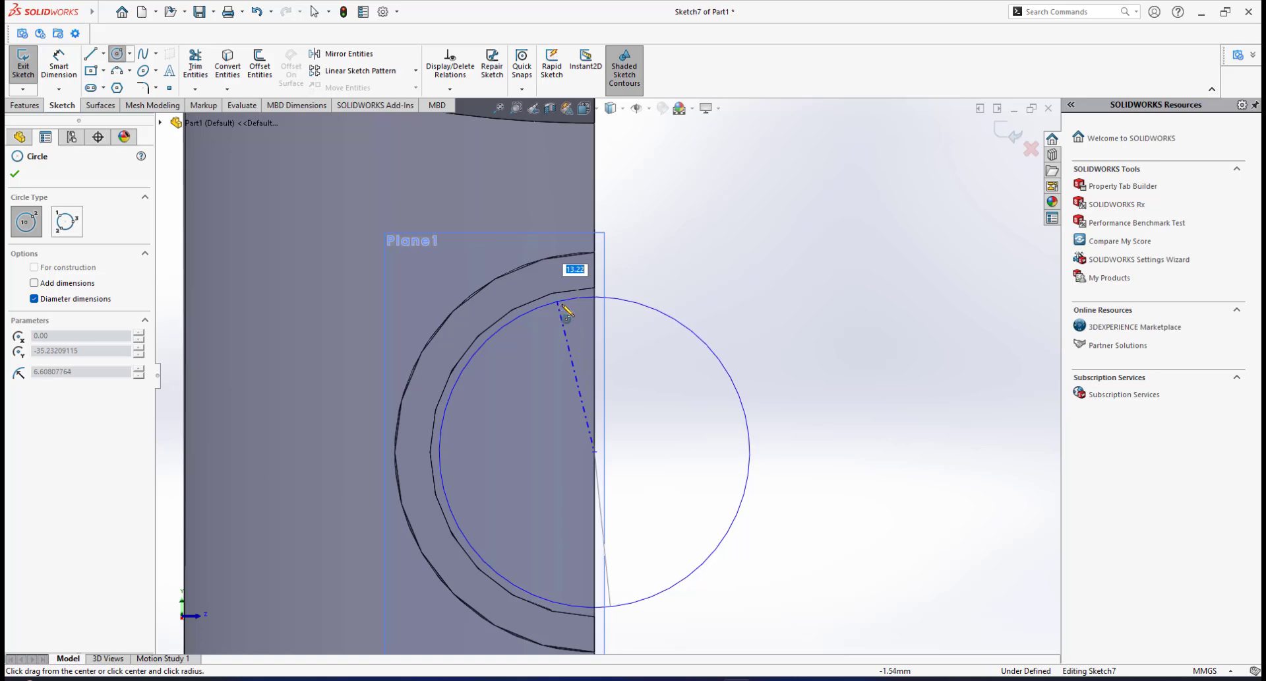
left_click(624, 298)
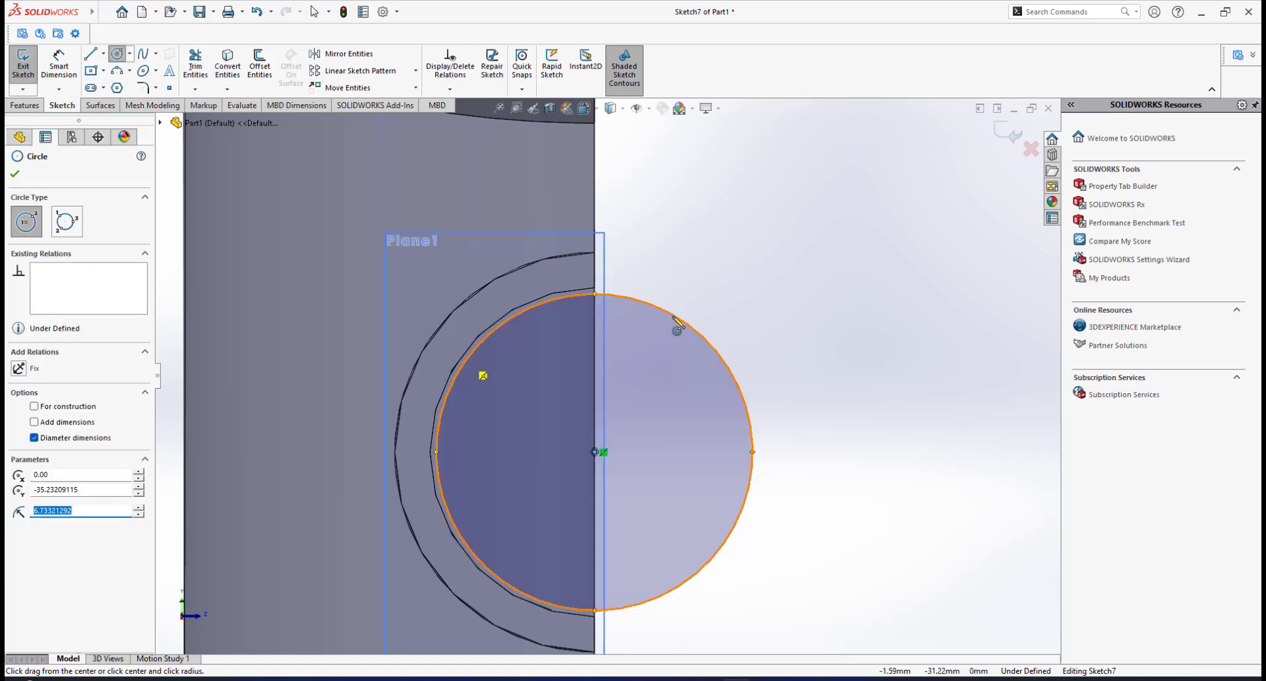
right_click(724, 264)
left_click(758, 266)
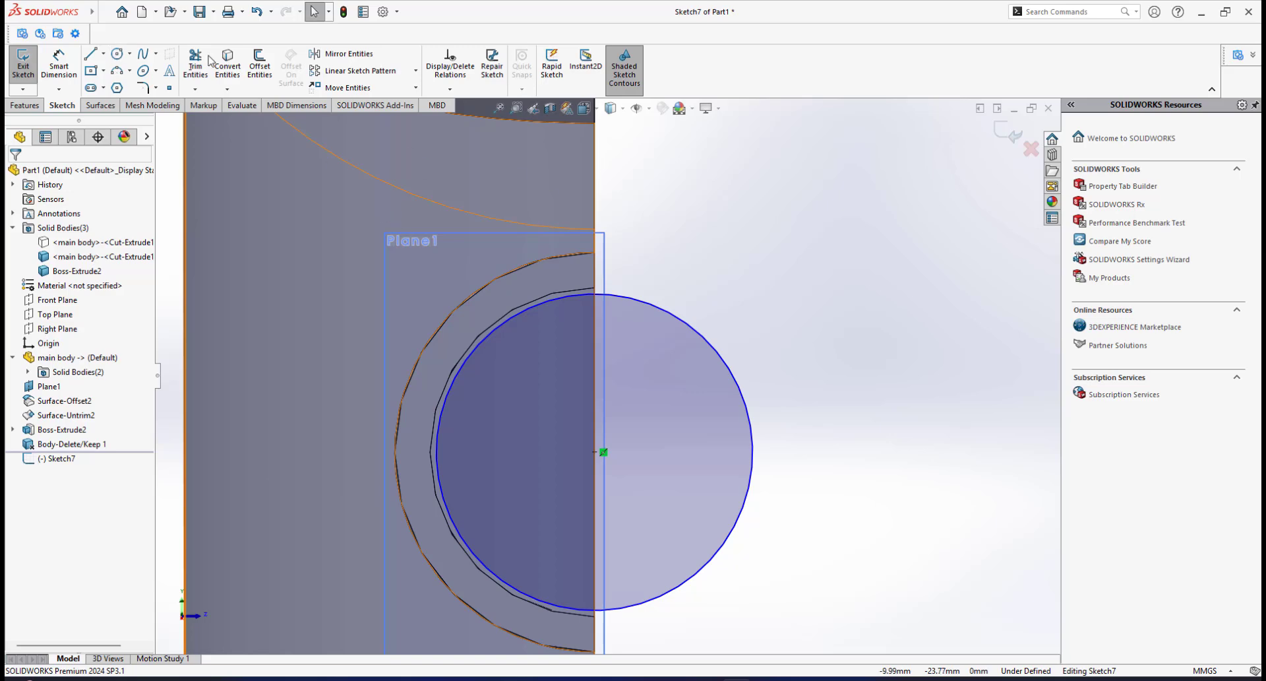
Measure the radius of the button opening's inner circular edge.
left_click(239, 108)
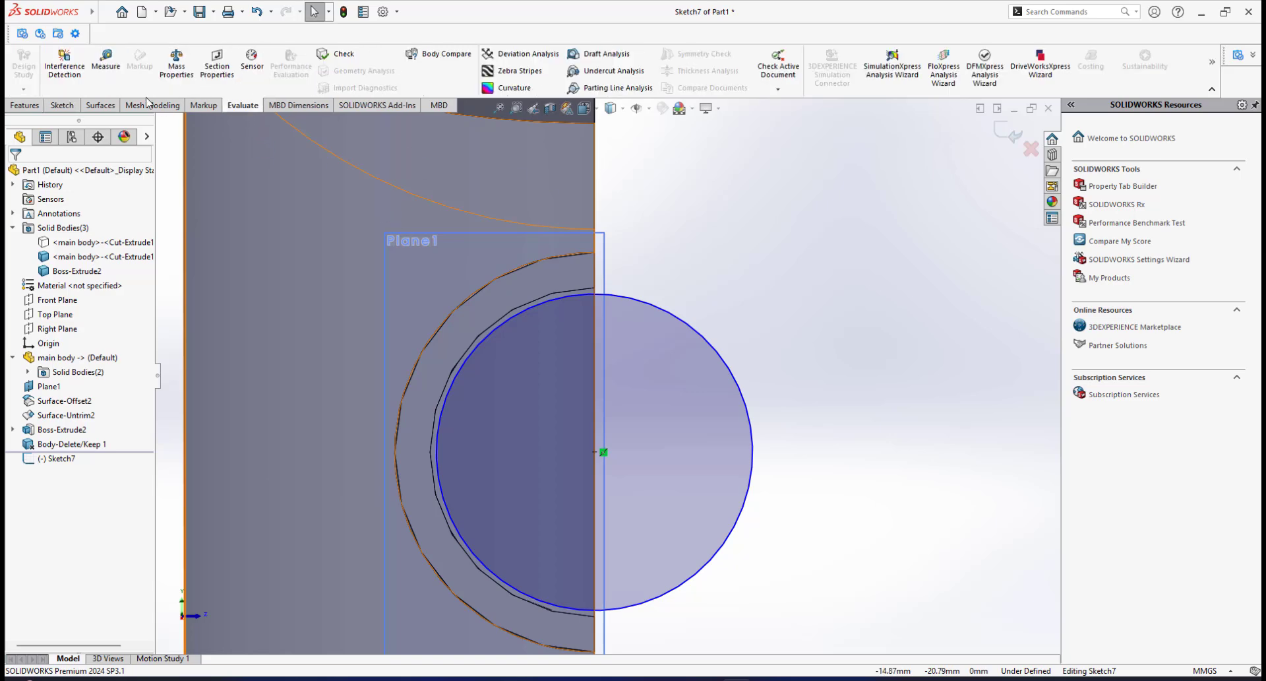
left_click(106, 61)
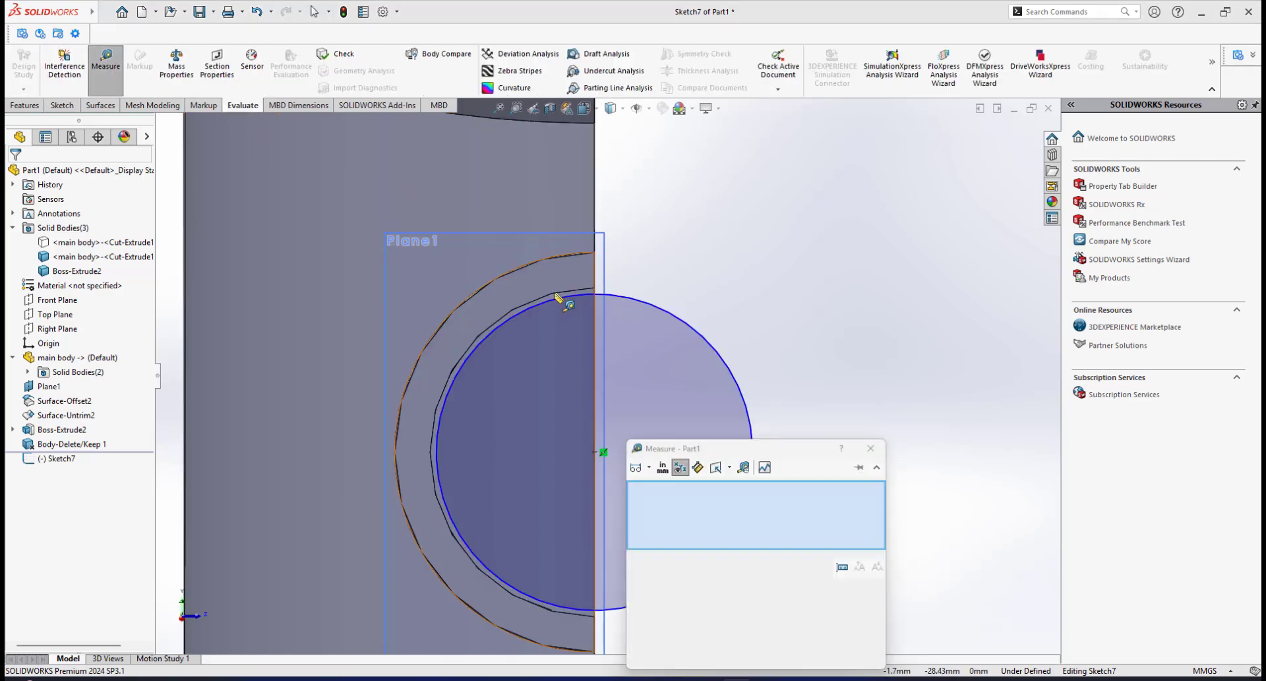
left_click(556, 292)
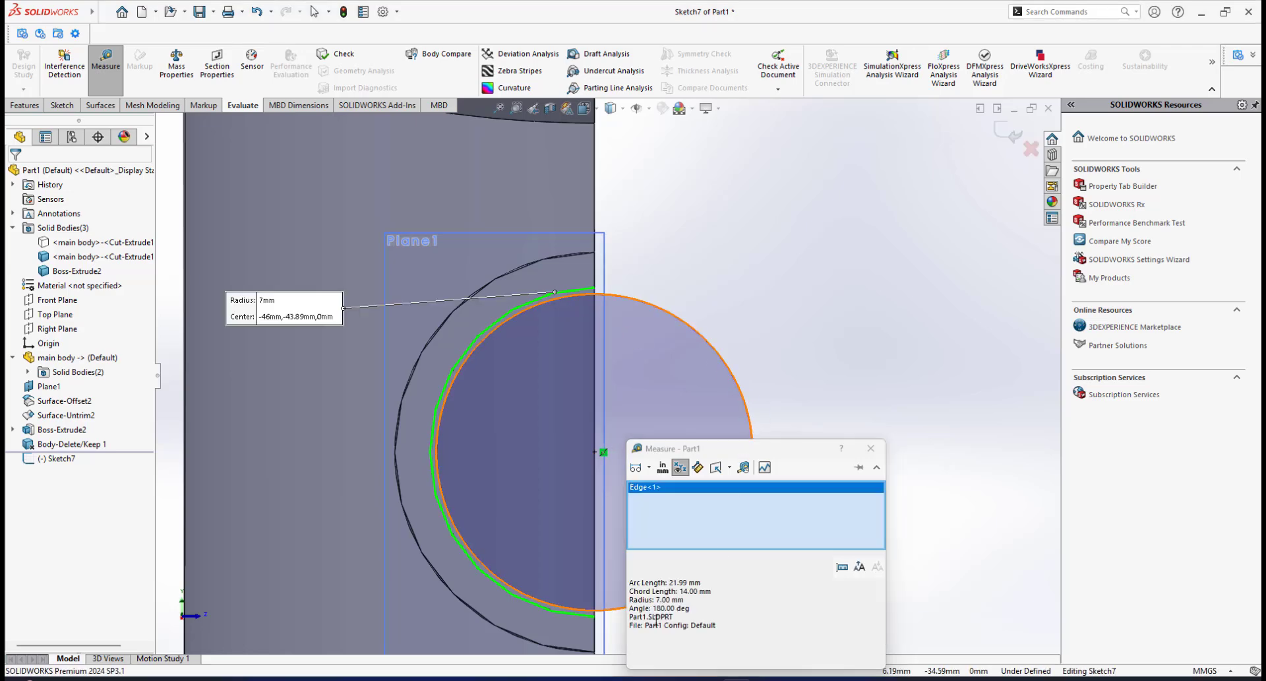
Set the button circle's diameter to 13.8 mm.
left_click(869, 449)
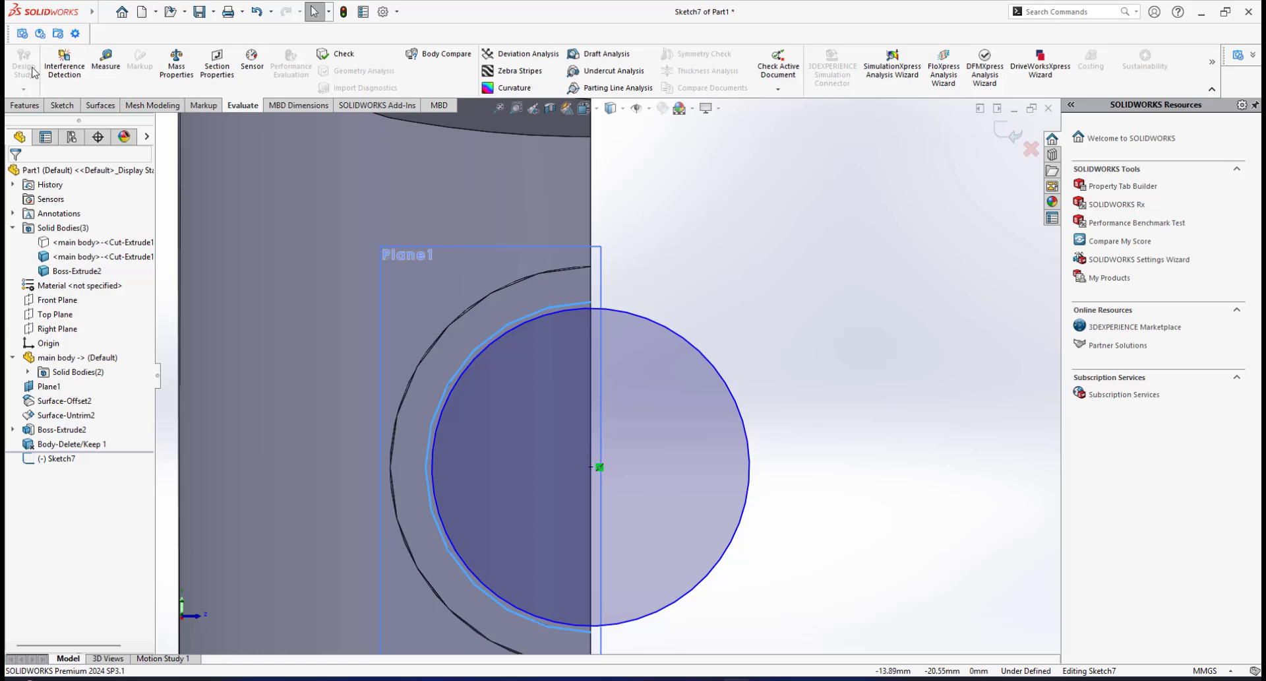
left_click(59, 106)
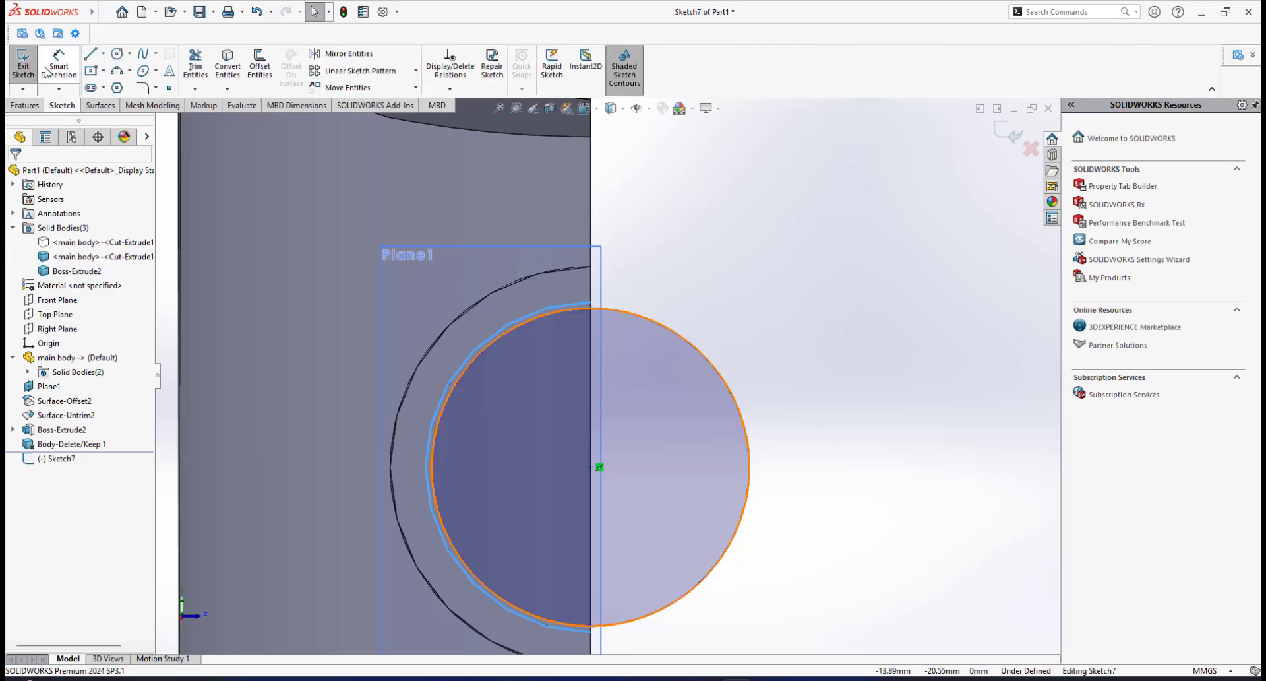
left_click(720, 380)
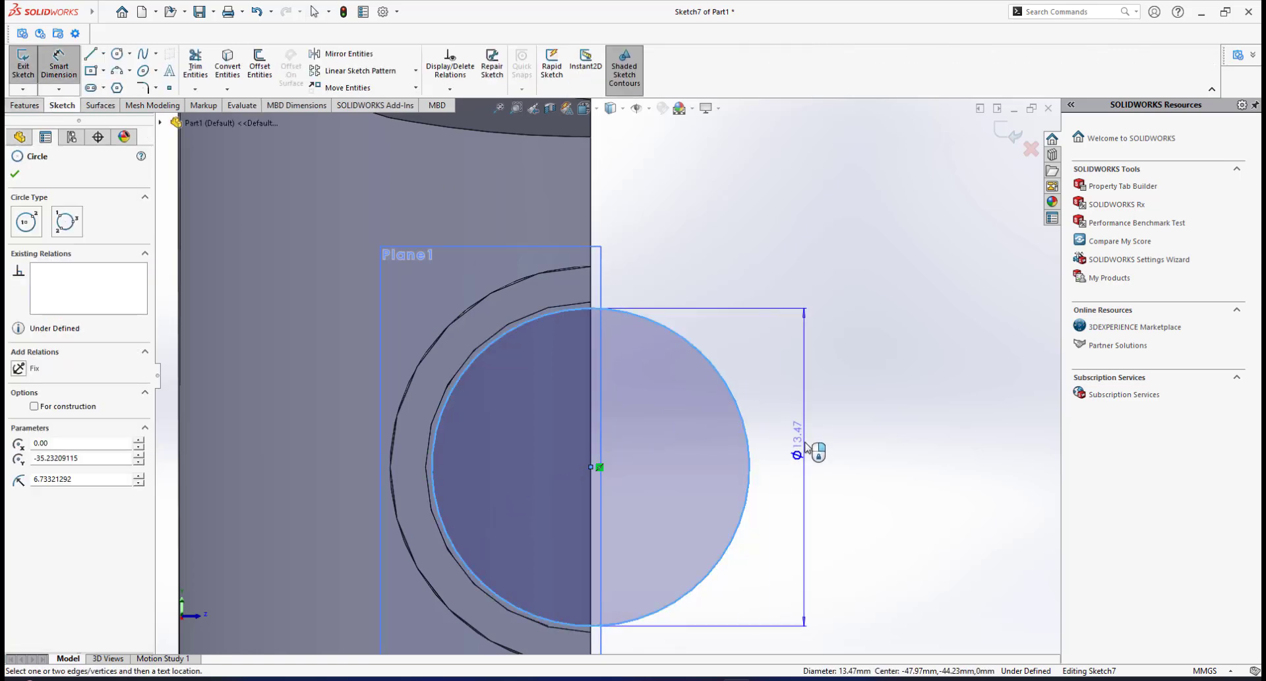
left_click(810, 458)
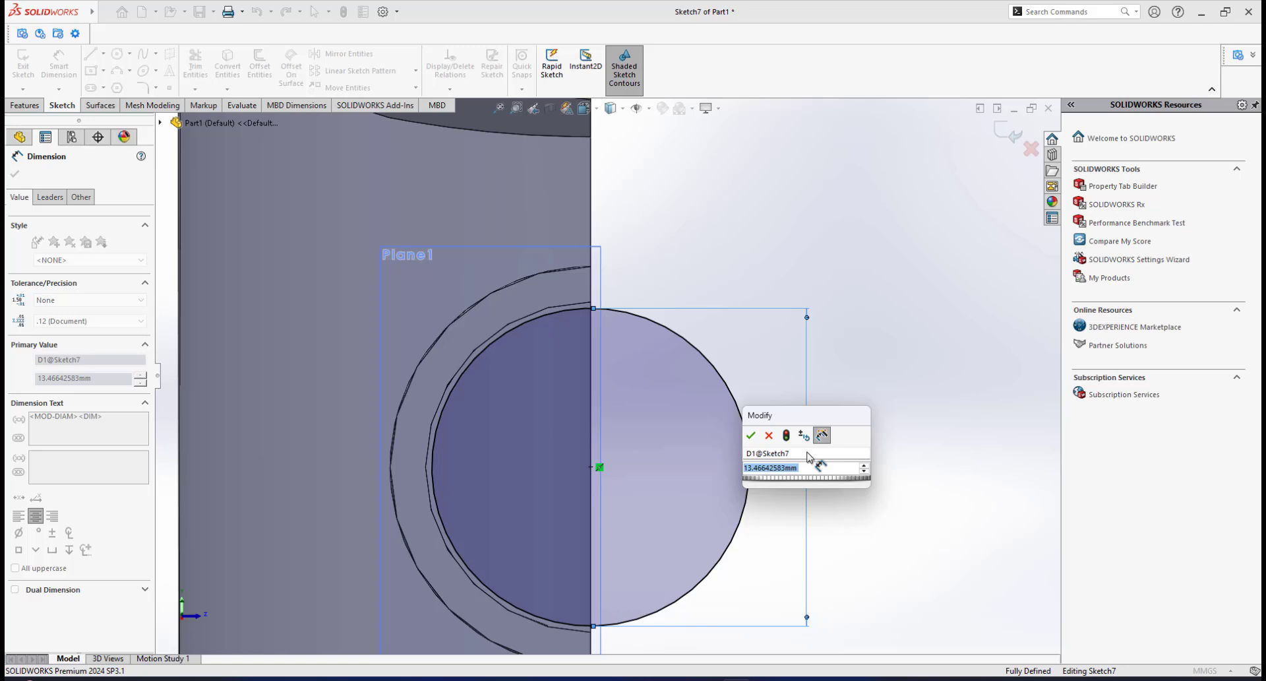
type("13.8")
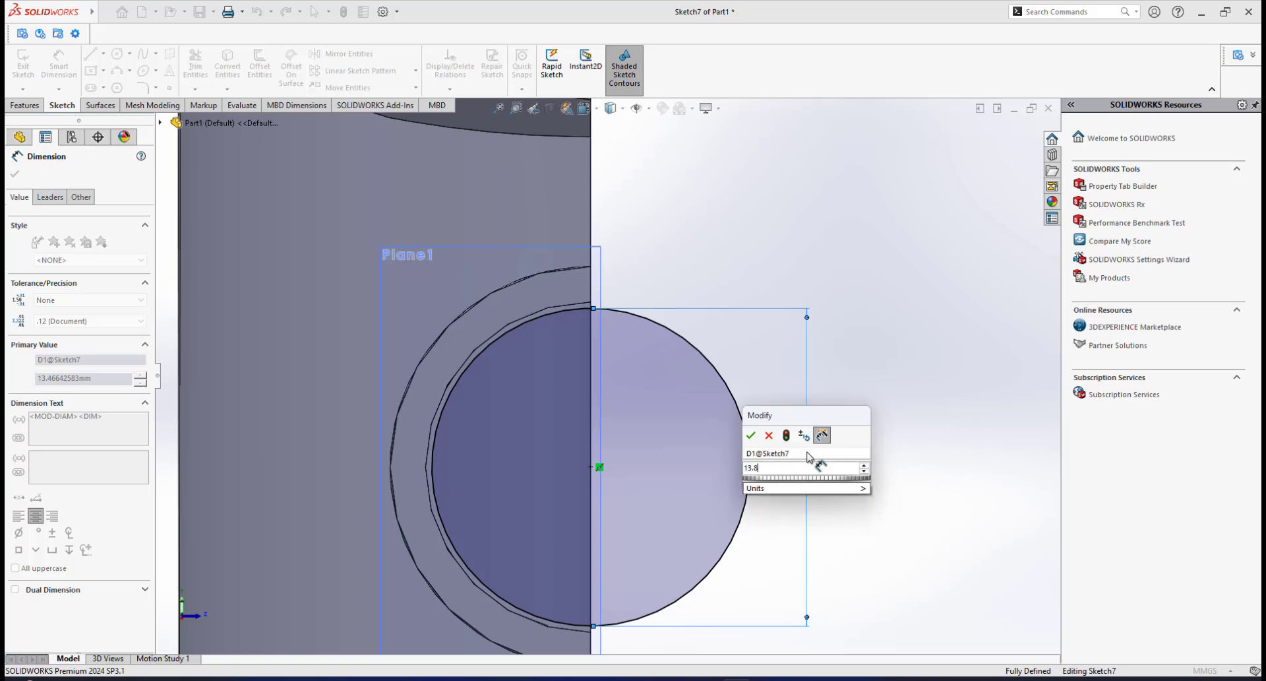
key("Escape")
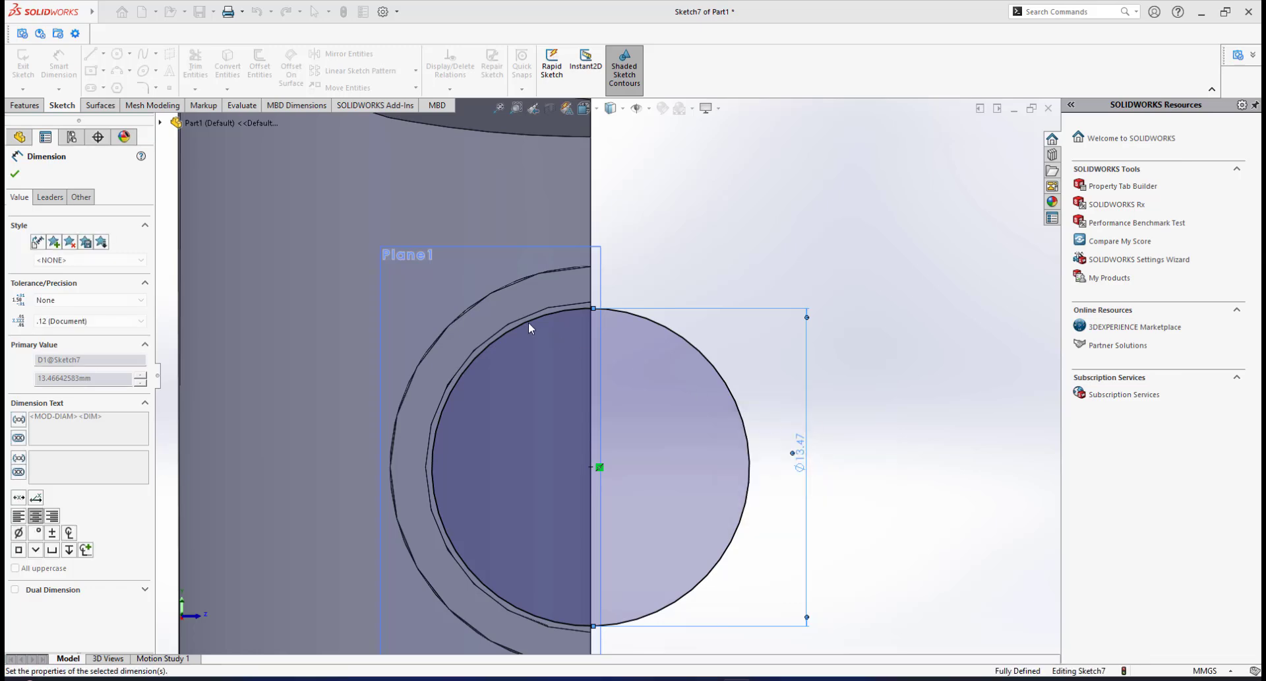
Draw a straight line through the circle's centre along the body's split edge, joining its two opposite quadrant points.
scroll(564, 319, "down", 6)
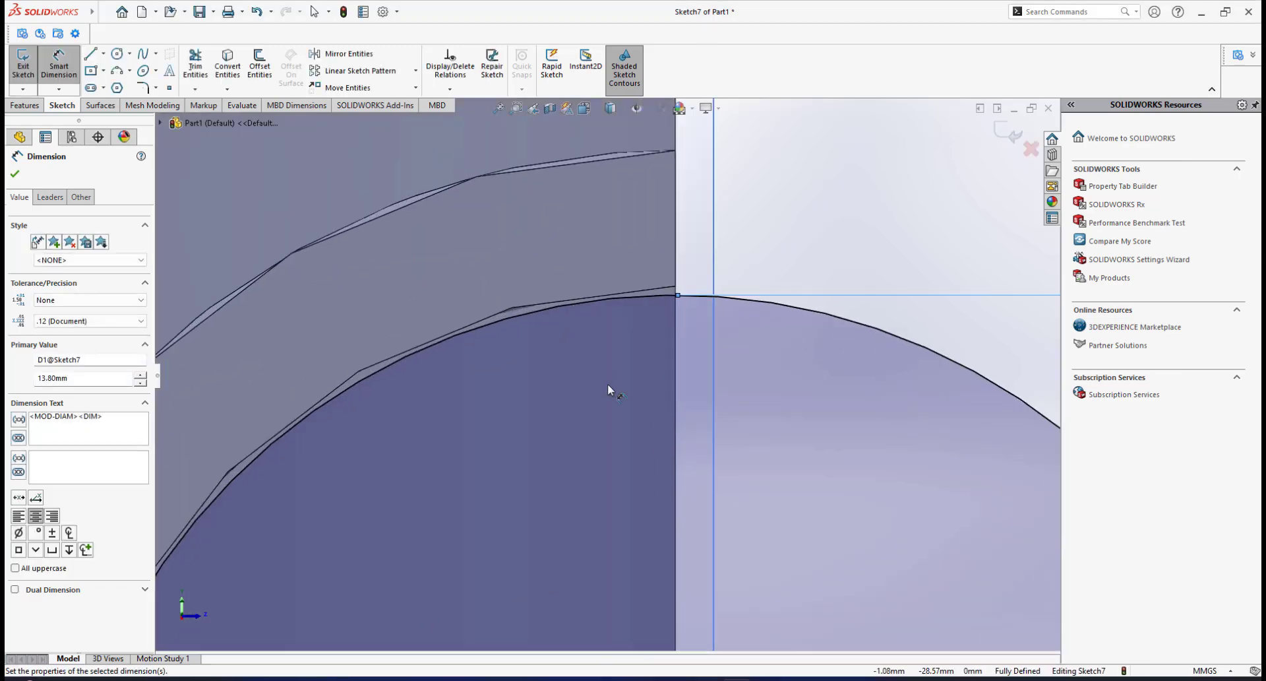
scroll(607, 383, "up", 3)
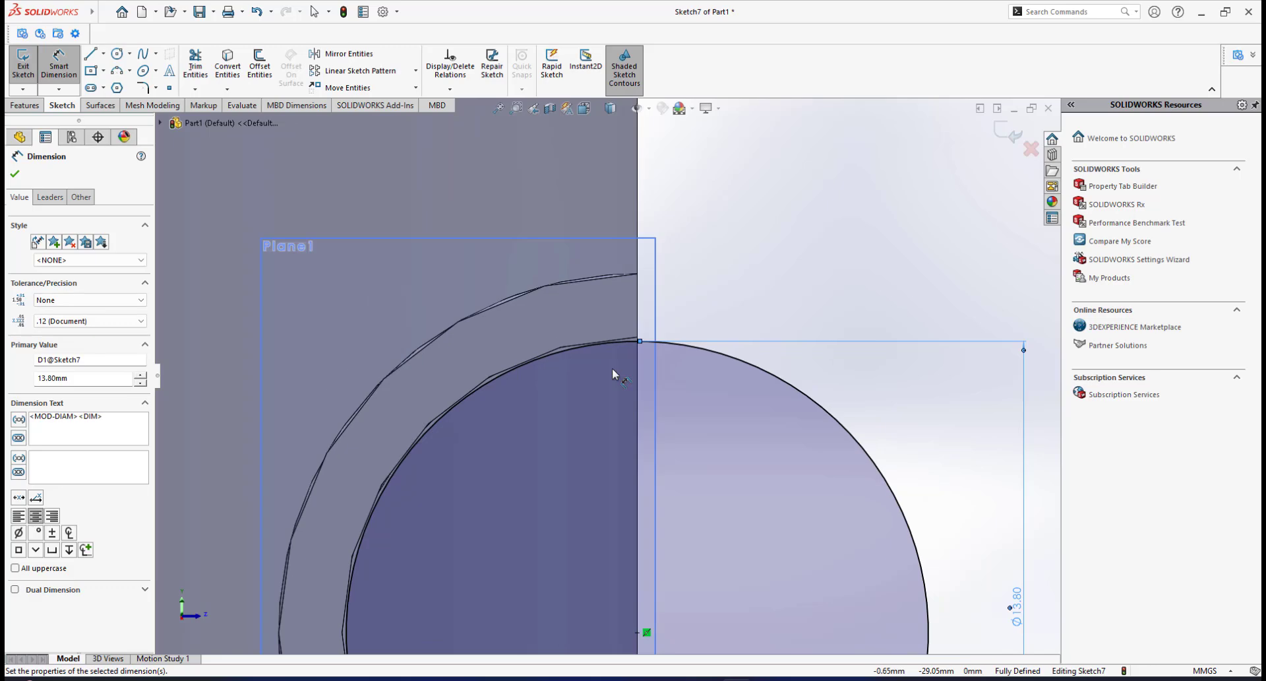
scroll(613, 373, "down", 1)
scroll(616, 382, "up", 5)
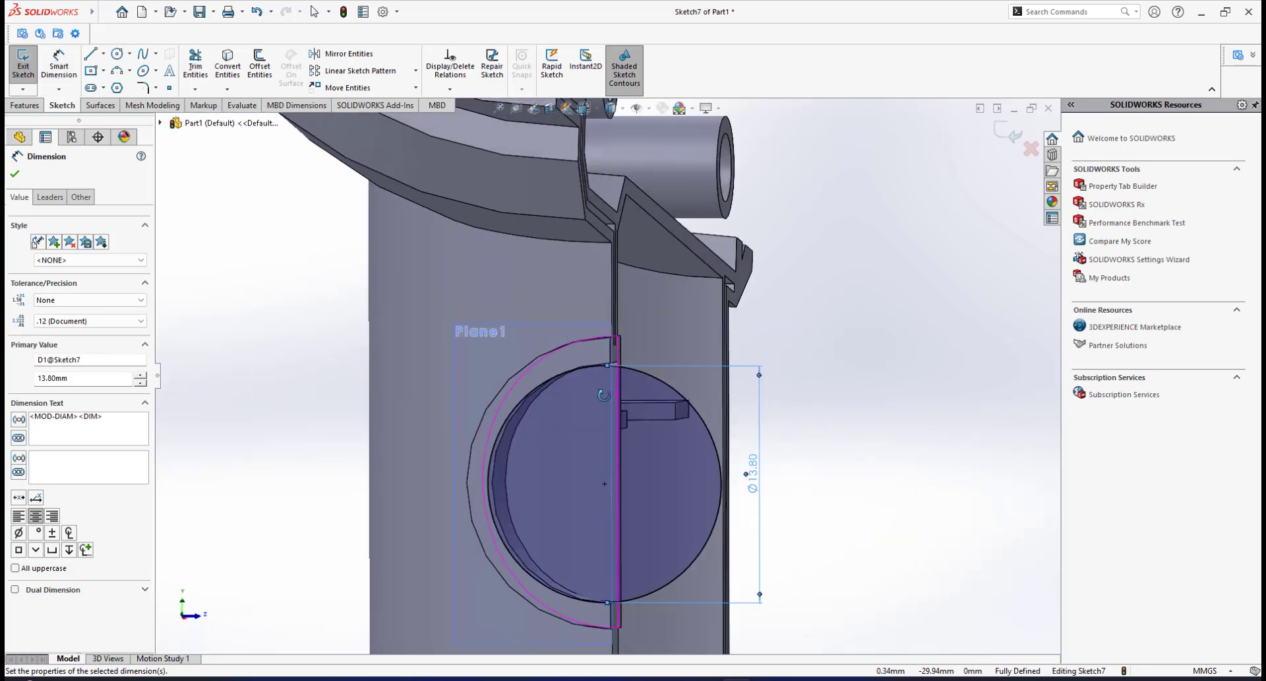
mouse_move(604, 395)
middle_mouse_down()
mouse_move(526, 454)
mouse_move(589, 408)
mouse_move(618, 432)
mouse_move(615, 412)
mouse_move(584, 422)
mouse_move(632, 417)
mouse_move(623, 409)
middle_mouse_up()
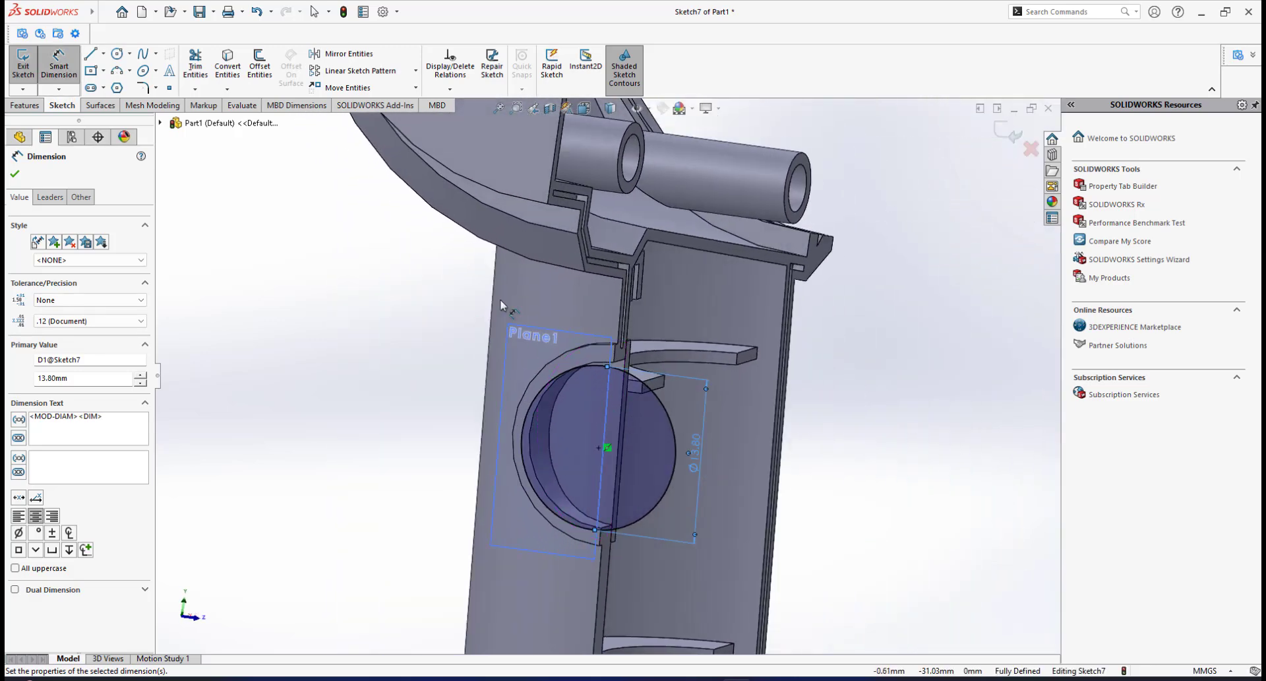
key("l")
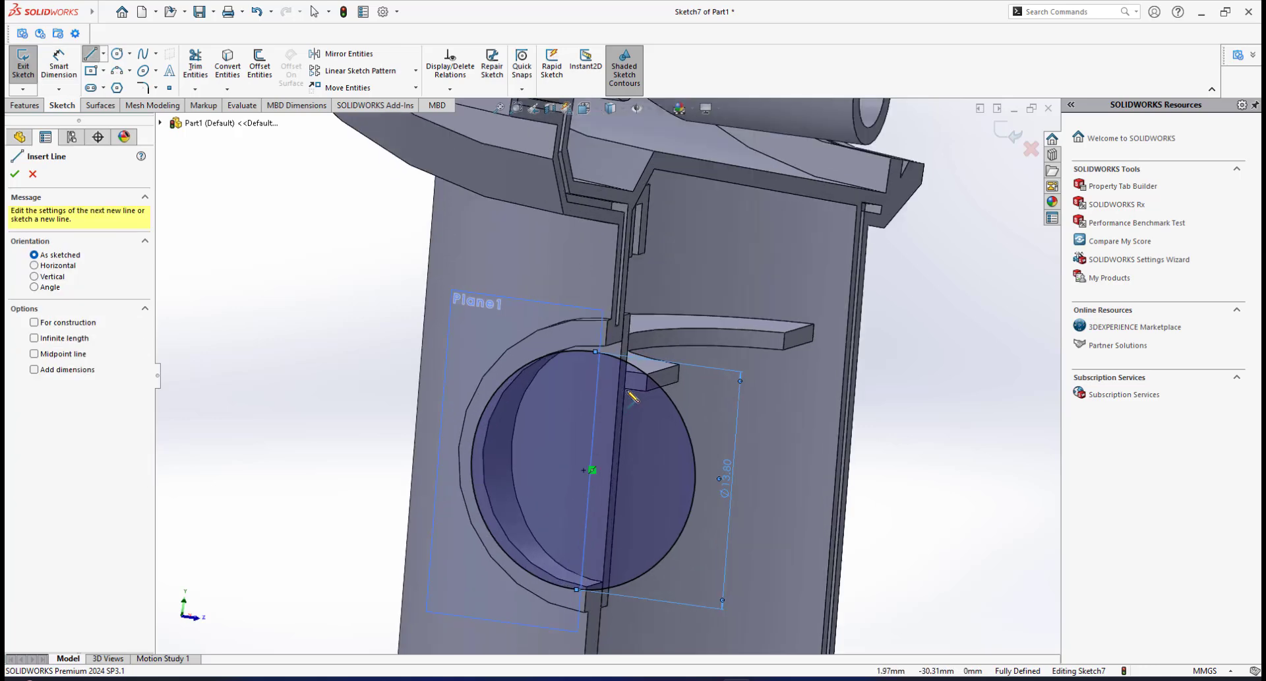
scroll(623, 396, "down", 2)
left_click(600, 351)
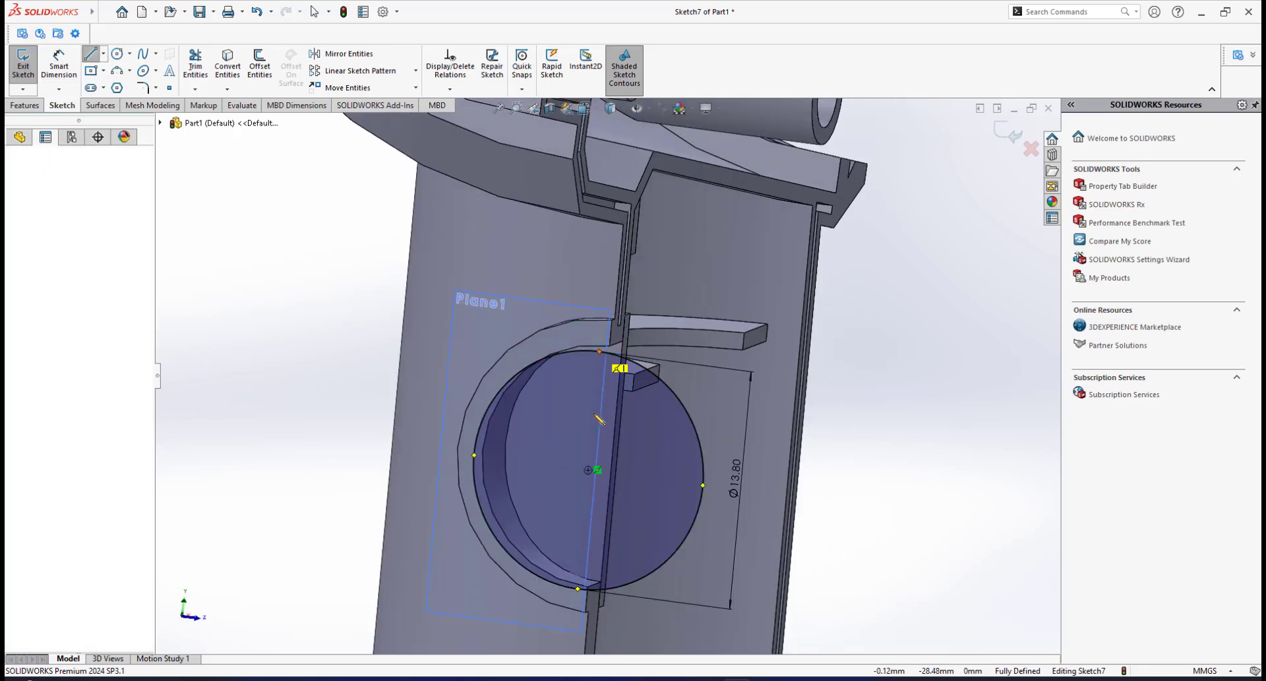
left_click(582, 592)
right_click(634, 488)
left_click(683, 556)
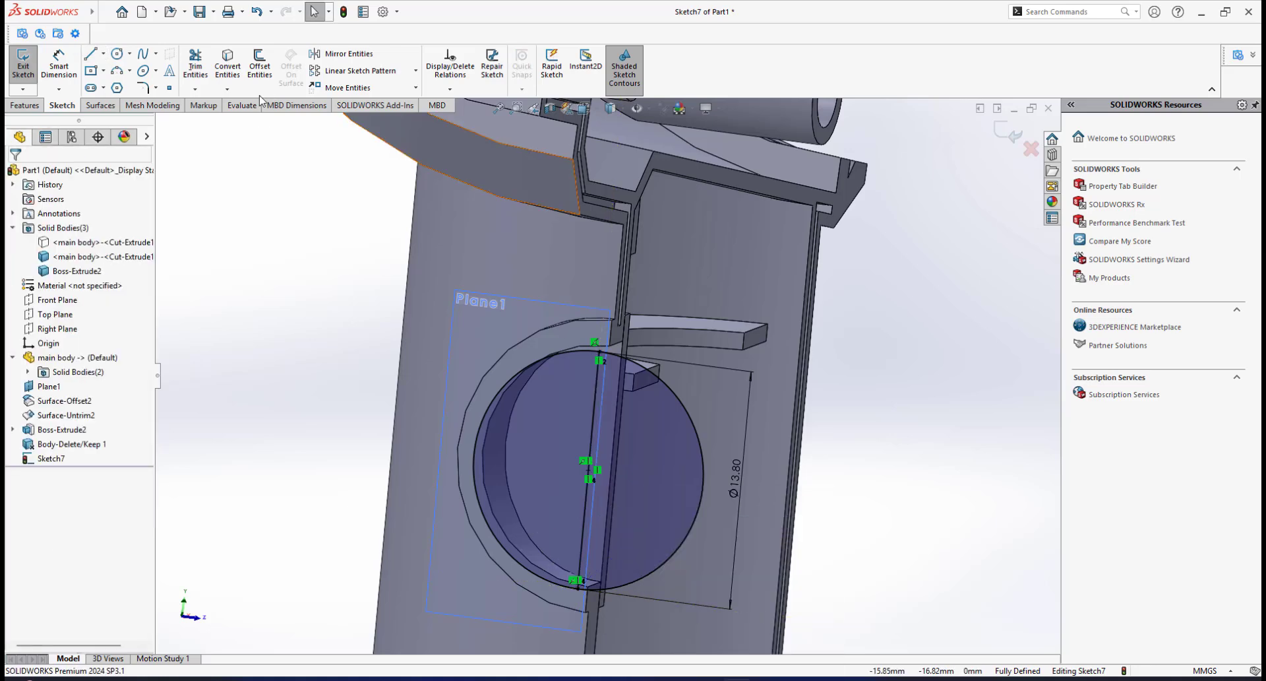
Trim away the half of the circle beyond the split edge, keeping the semicircle inside the button opening.
left_click(197, 68)
left_click_drag(689, 393, 666, 397)
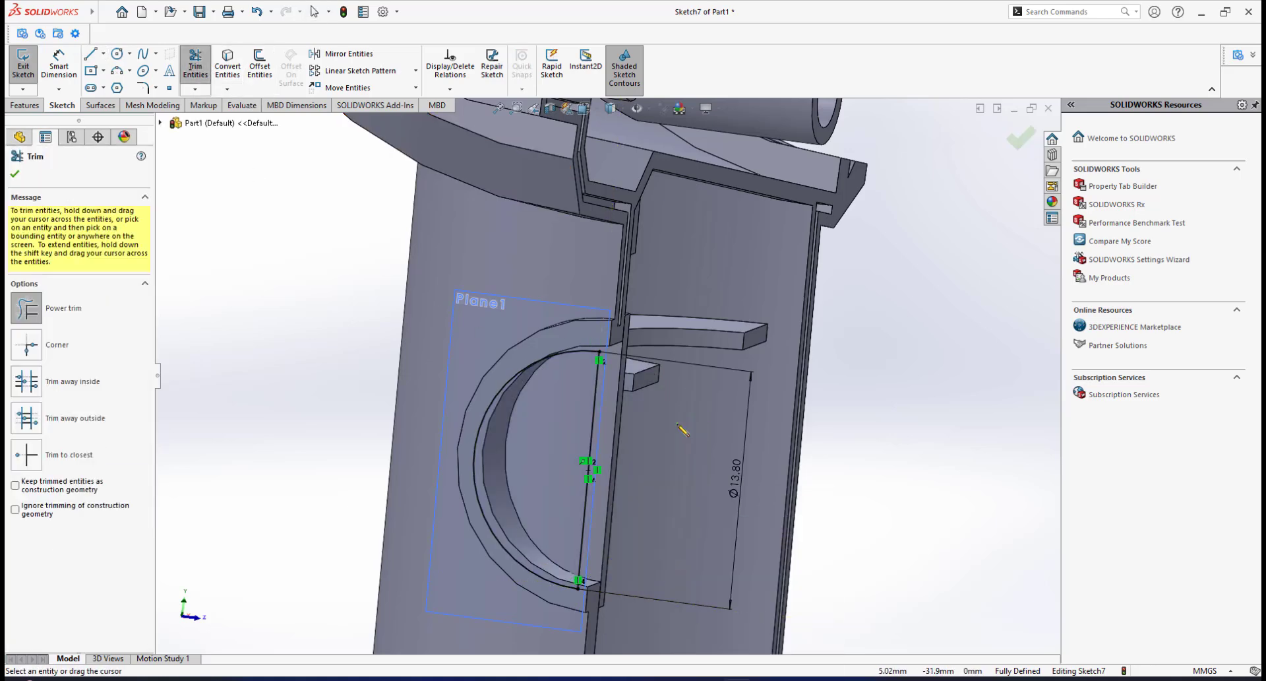
left_click(14, 174)
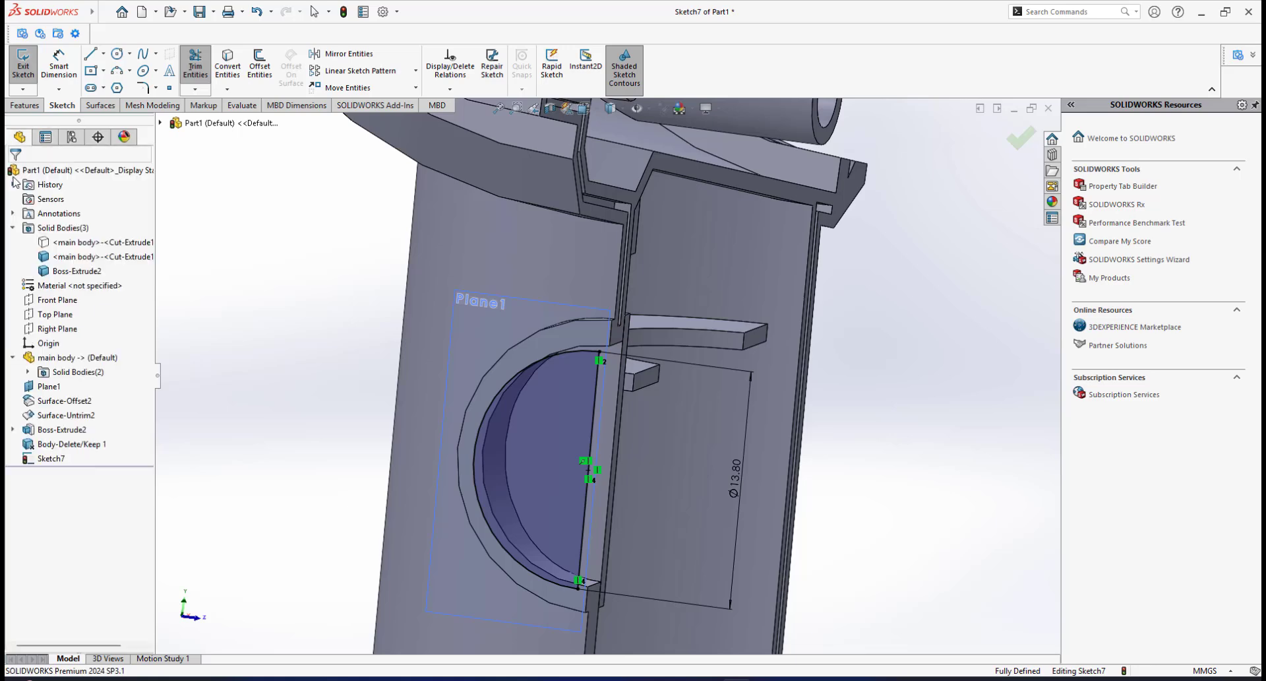
left_click(24, 105)
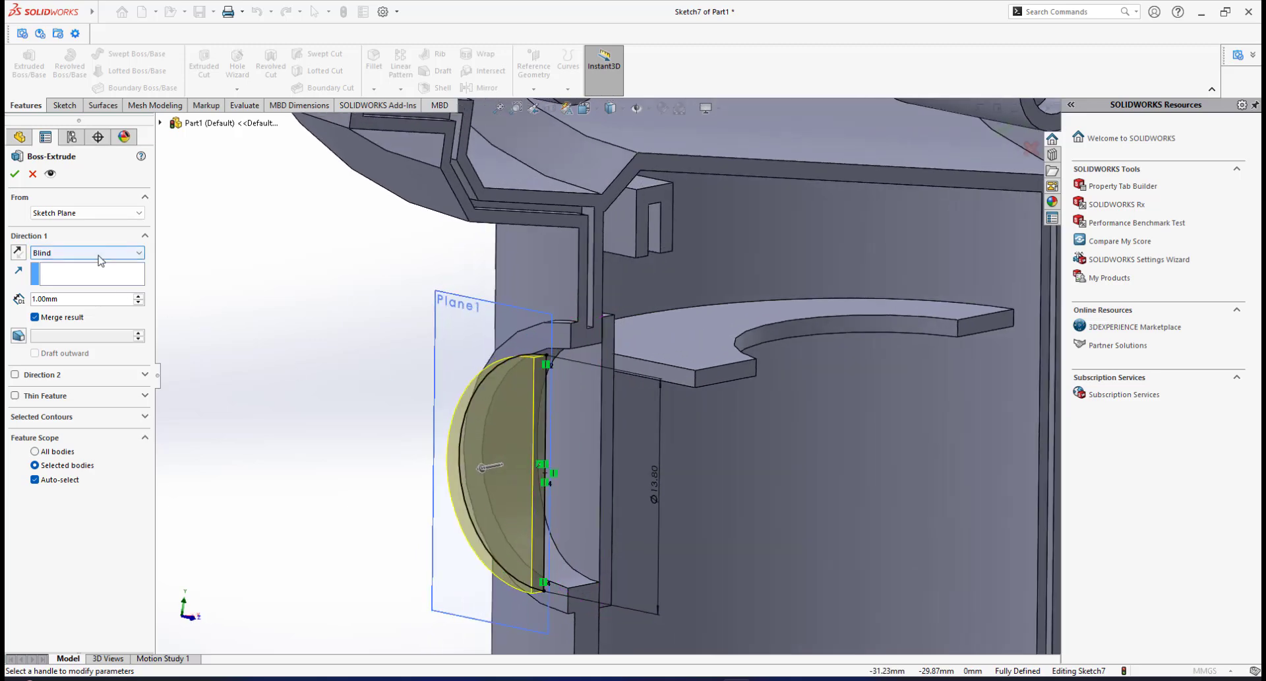
left_click(100, 254)
left_click(76, 291)
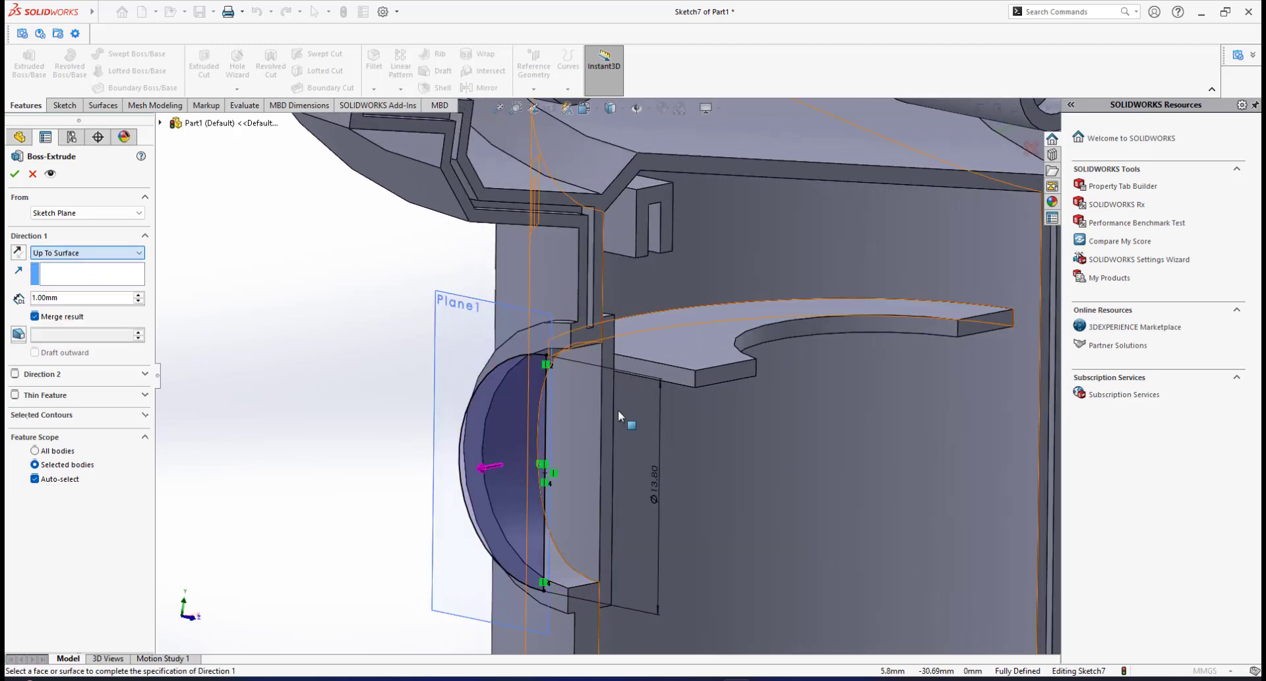
left_click(577, 401)
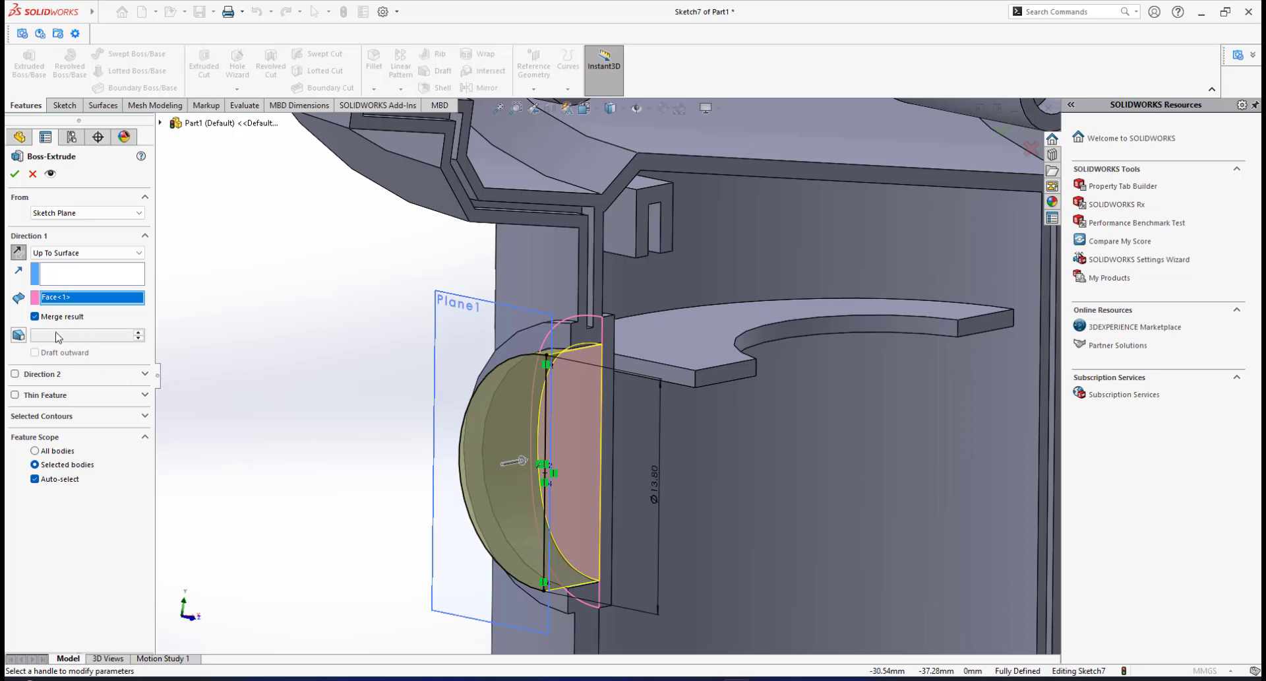
mouse_move(562, 397)
middle_mouse_down()
mouse_move(524, 408)
mouse_move(582, 401)
middle_mouse_up()
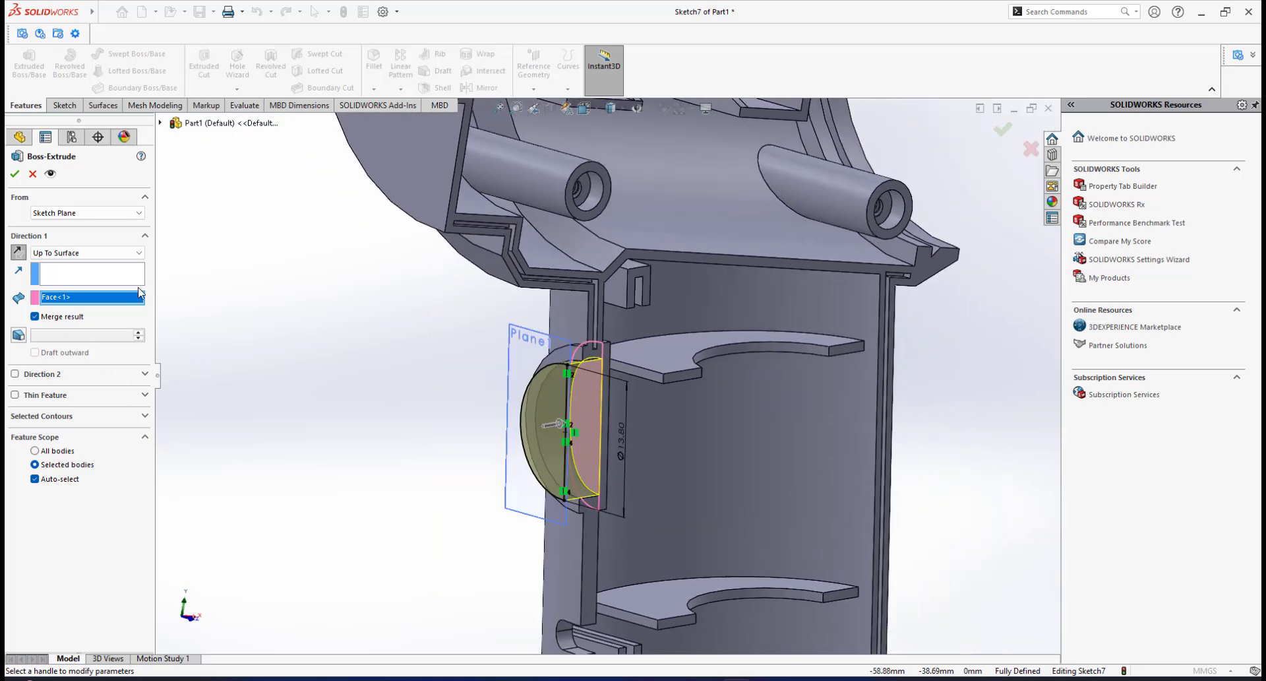
left_click(33, 174)
scroll(632, 381, "down", 4)
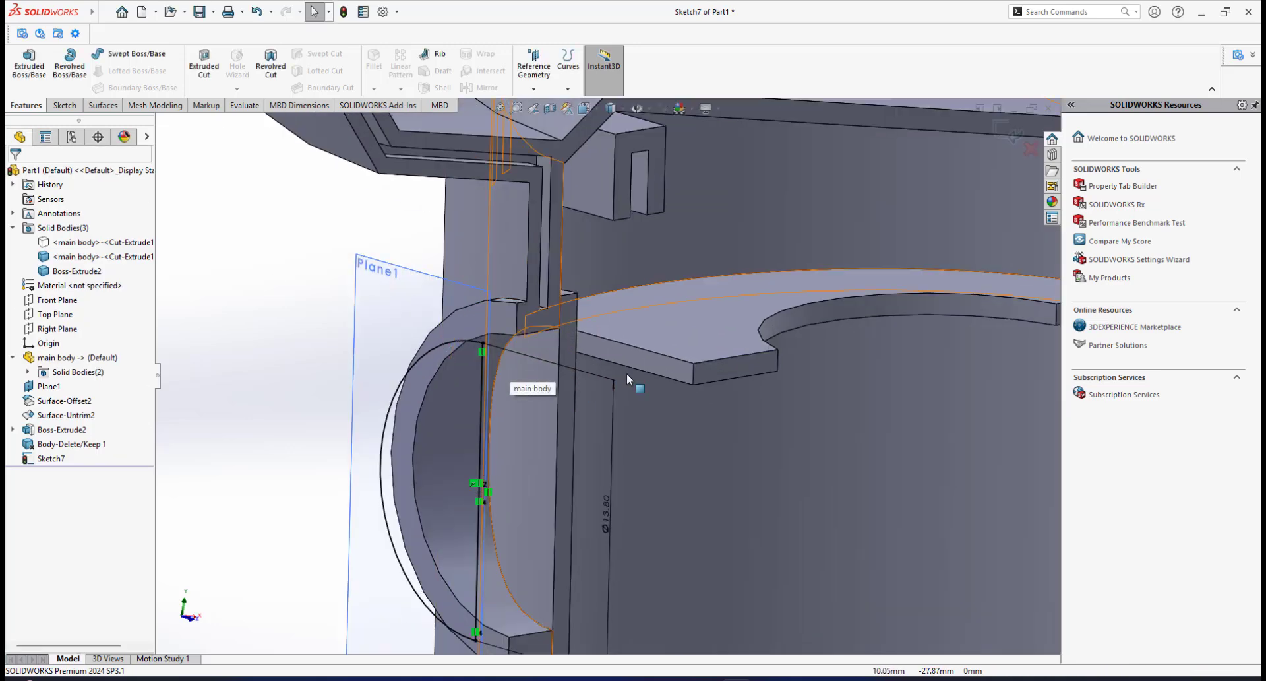
scroll(628, 379, "up", 4)
mouse_move(626, 375)
middle_mouse_down()
mouse_move(653, 373)
mouse_move(617, 371)
middle_mouse_up()
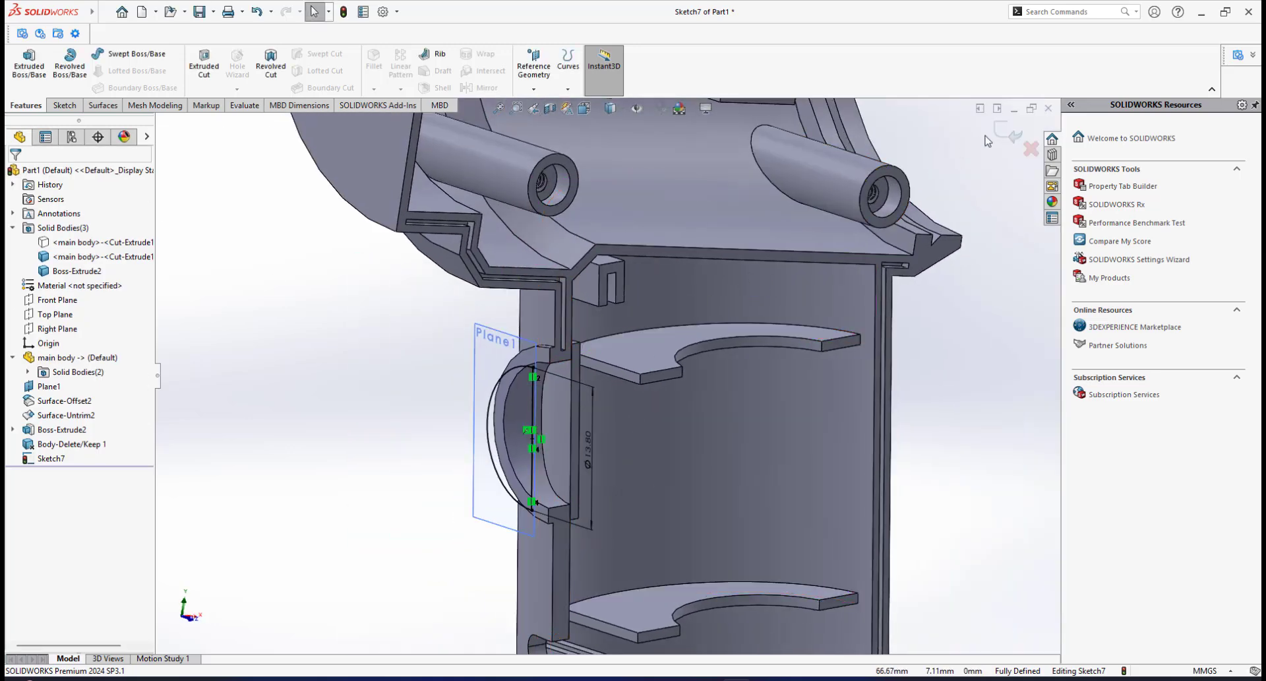
right_click(569, 365)
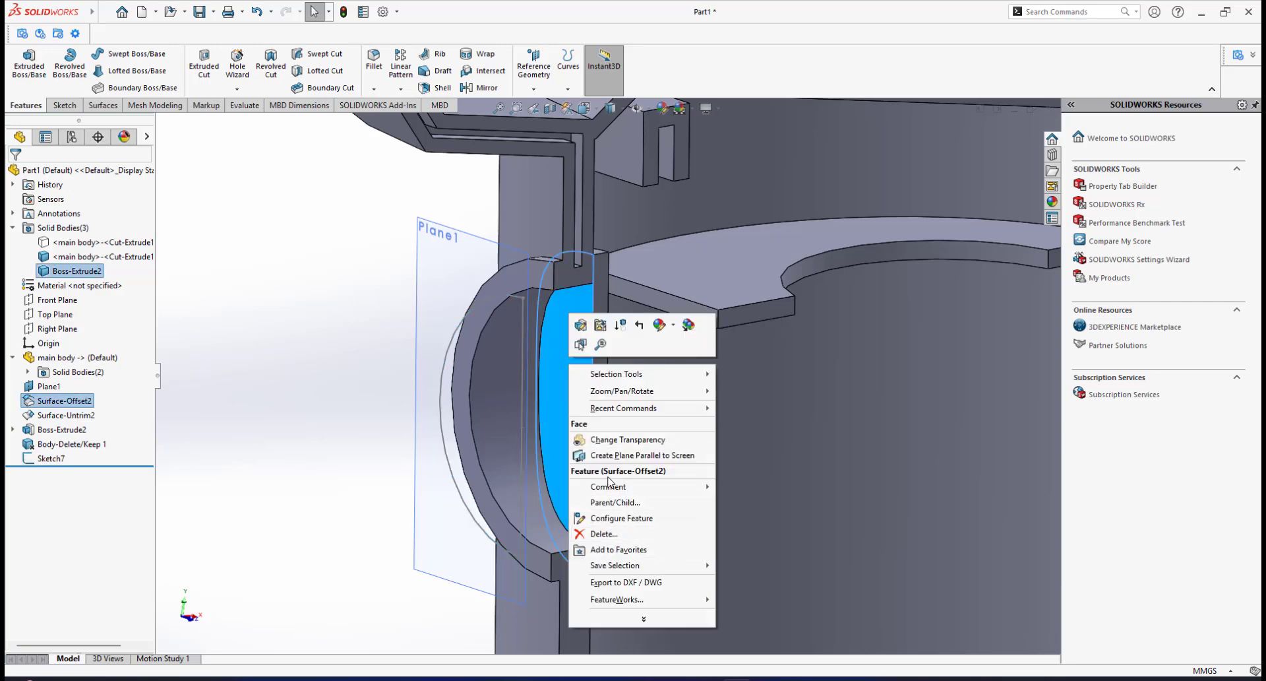
left_click(281, 285)
scroll(645, 435, "up", 4)
scroll(644, 438, "down", 2)
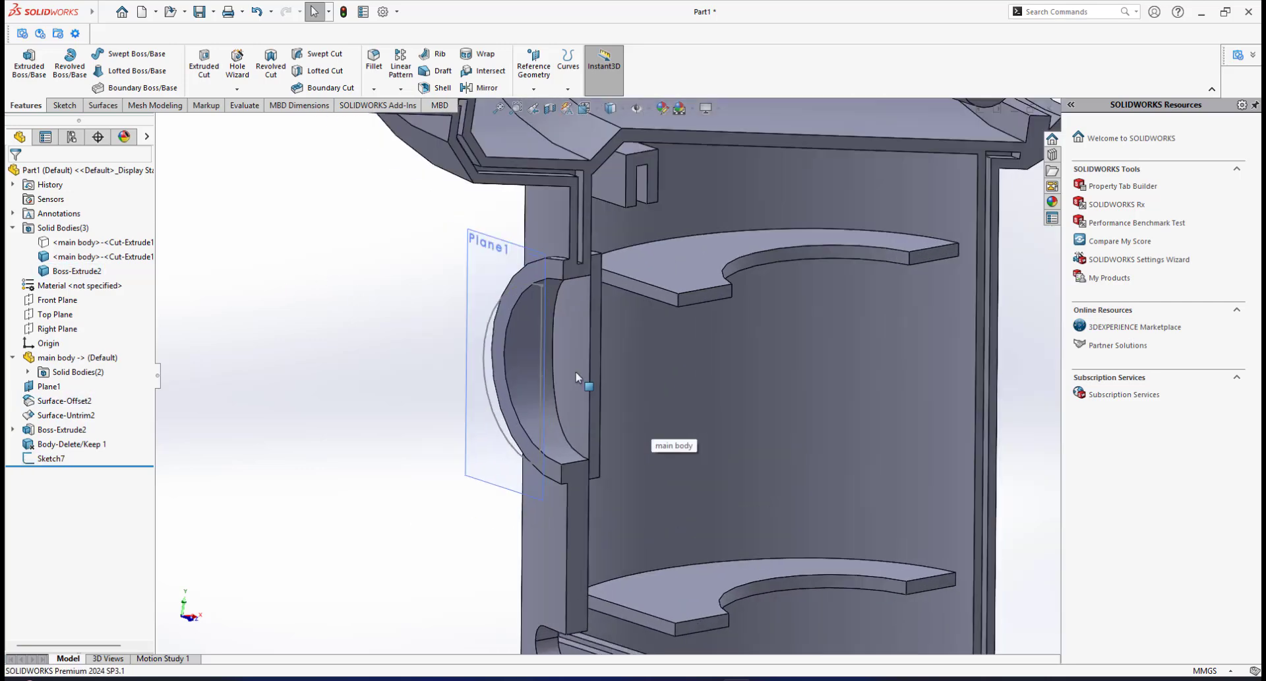
left_click(576, 371)
right_click(575, 371)
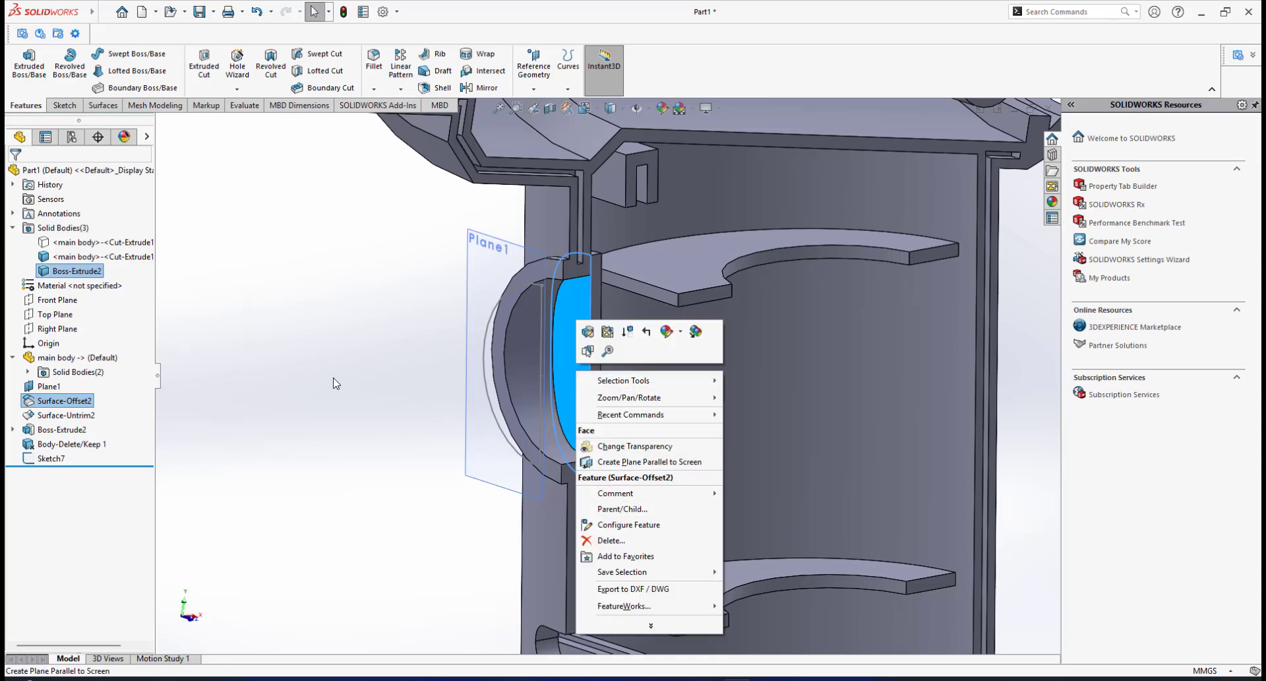
left_click(311, 377)
Isolate the curved button flange body so that the main body is hidden.
middle_click_drag(424, 354, 650, 355)
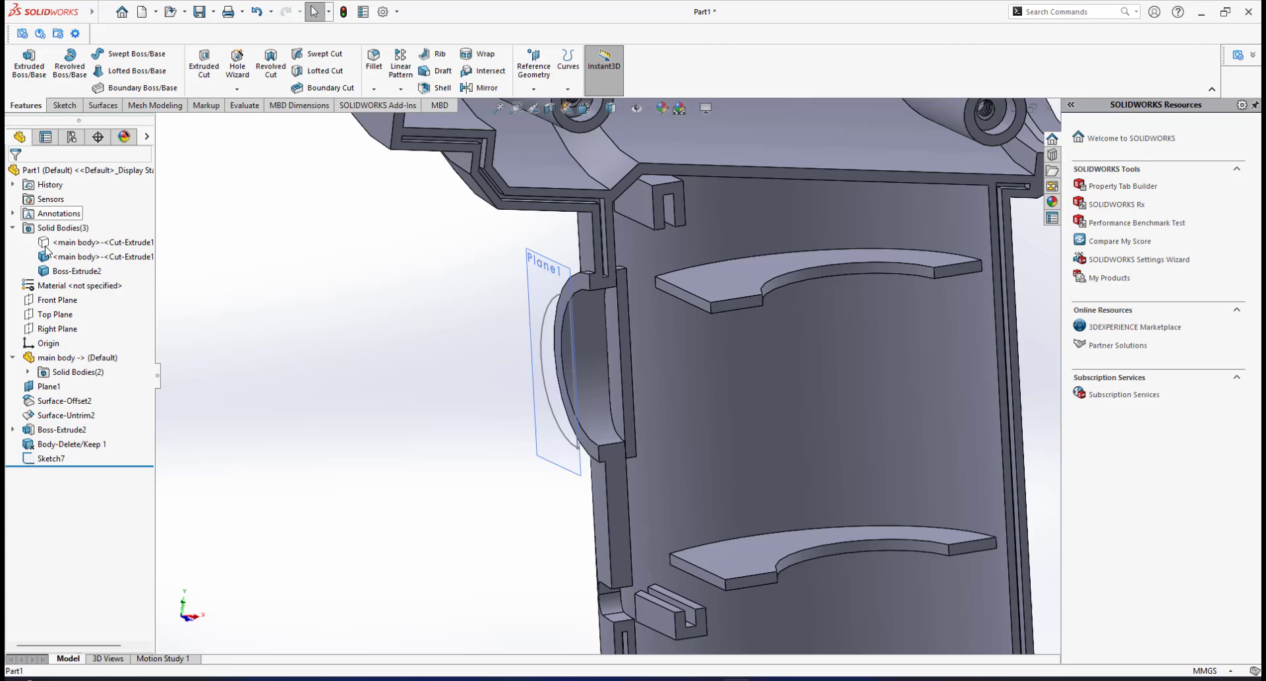
left_click(77, 273)
right_click(77, 273)
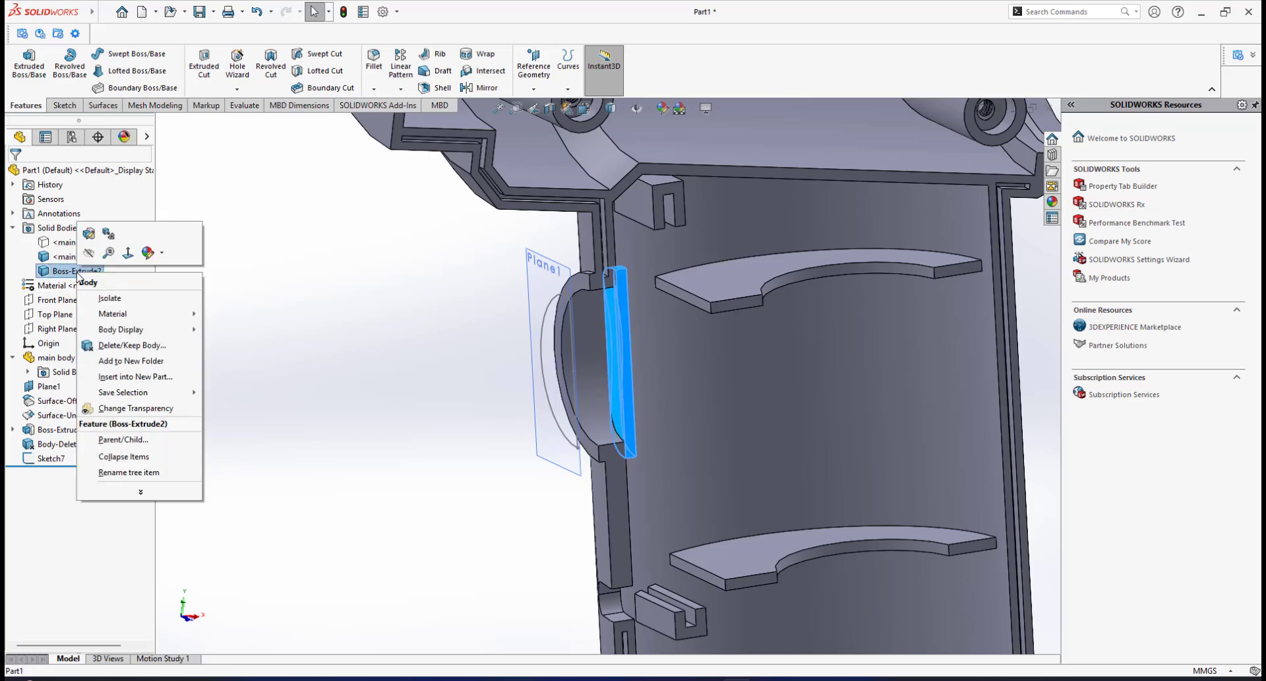
left_click(105, 297)
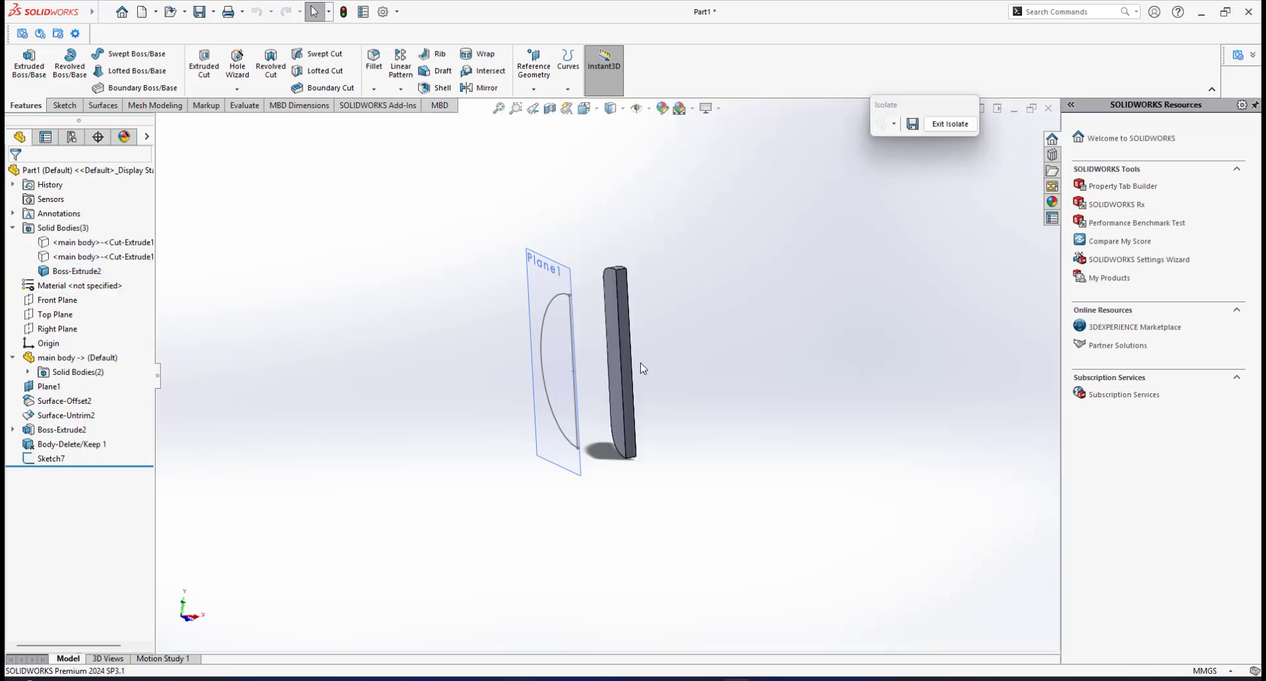
Extrude the semicircle sketch up to the flange face that faces it, merging the result with the flange.
left_click(38, 75)
left_click(545, 283)
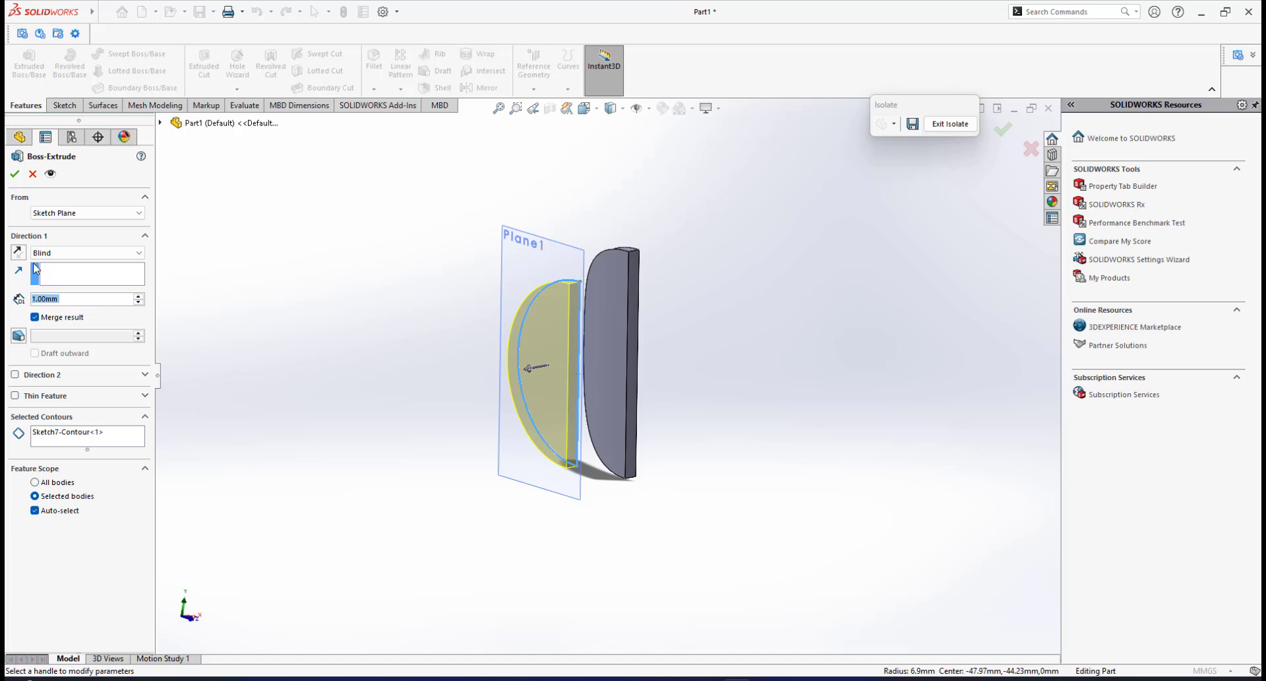
left_click(66, 253)
left_click(56, 279)
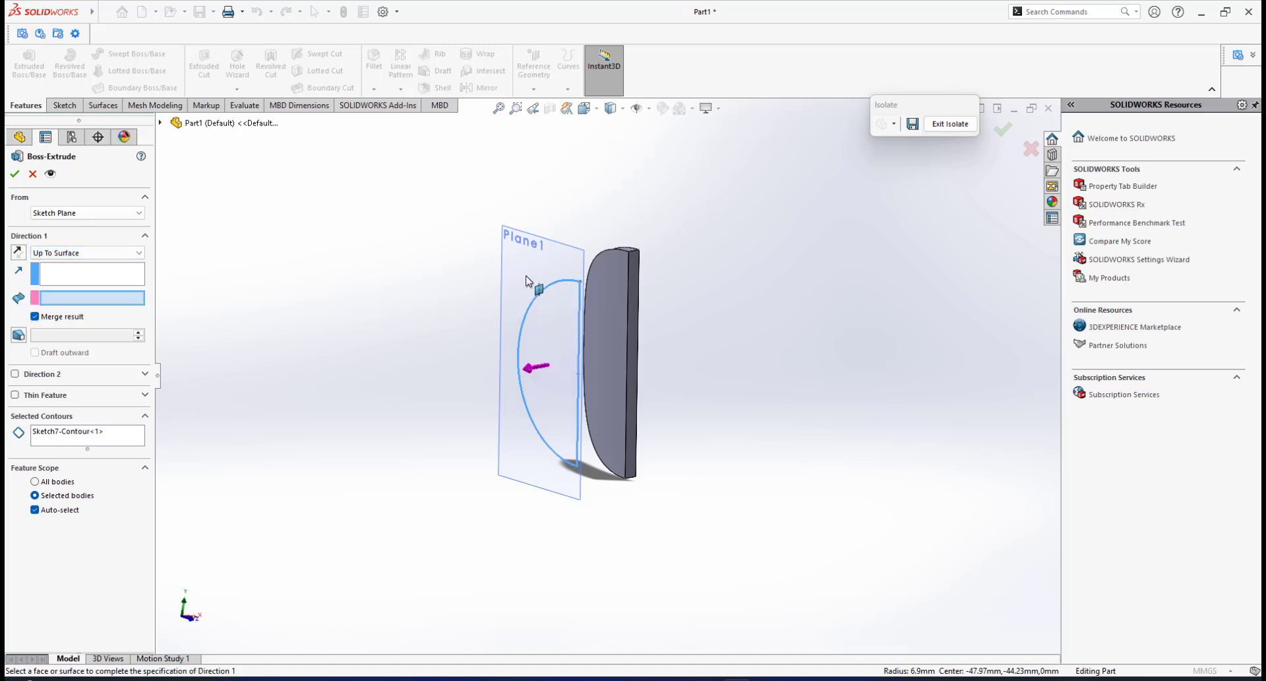
left_click(601, 275)
mouse_move(513, 341)
middle_mouse_down()
mouse_move(476, 331)
mouse_move(469, 343)
mouse_move(492, 346)
middle_mouse_up()
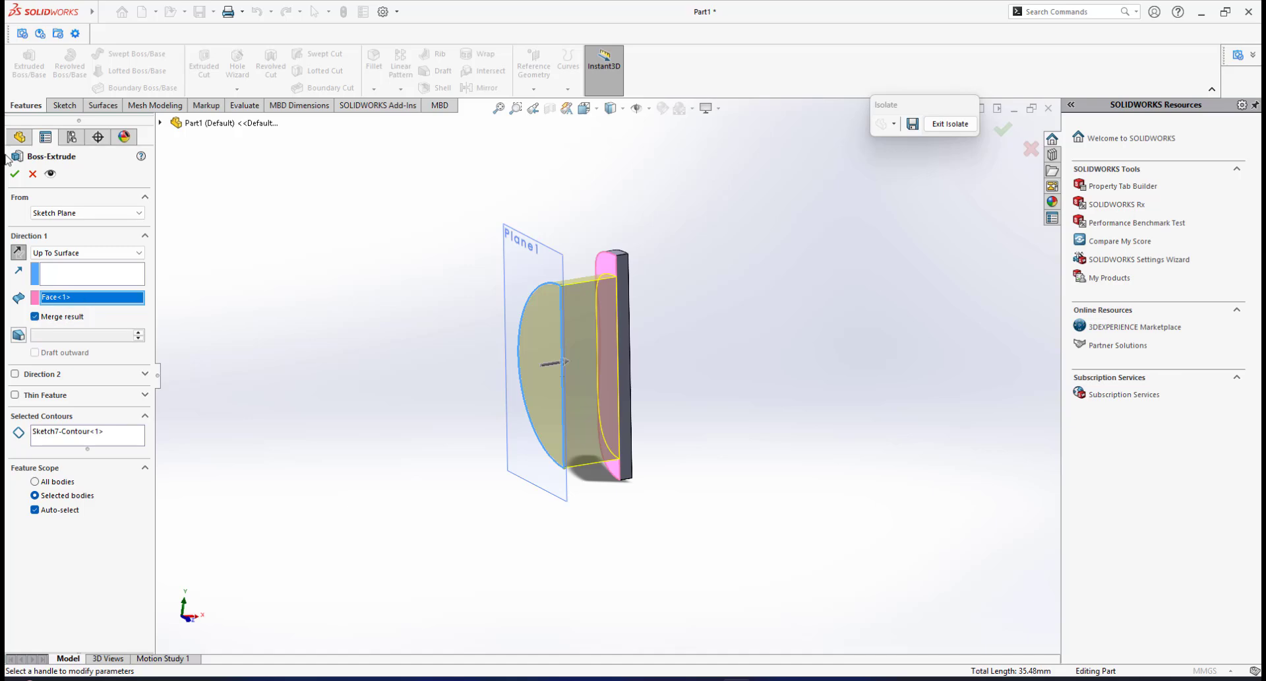
left_click(15, 174)
mouse_move(611, 346)
middle_mouse_down()
mouse_move(739, 349)
mouse_move(597, 356)
mouse_move(621, 350)
mouse_move(634, 366)
mouse_move(574, 370)
mouse_move(612, 361)
middle_mouse_up()
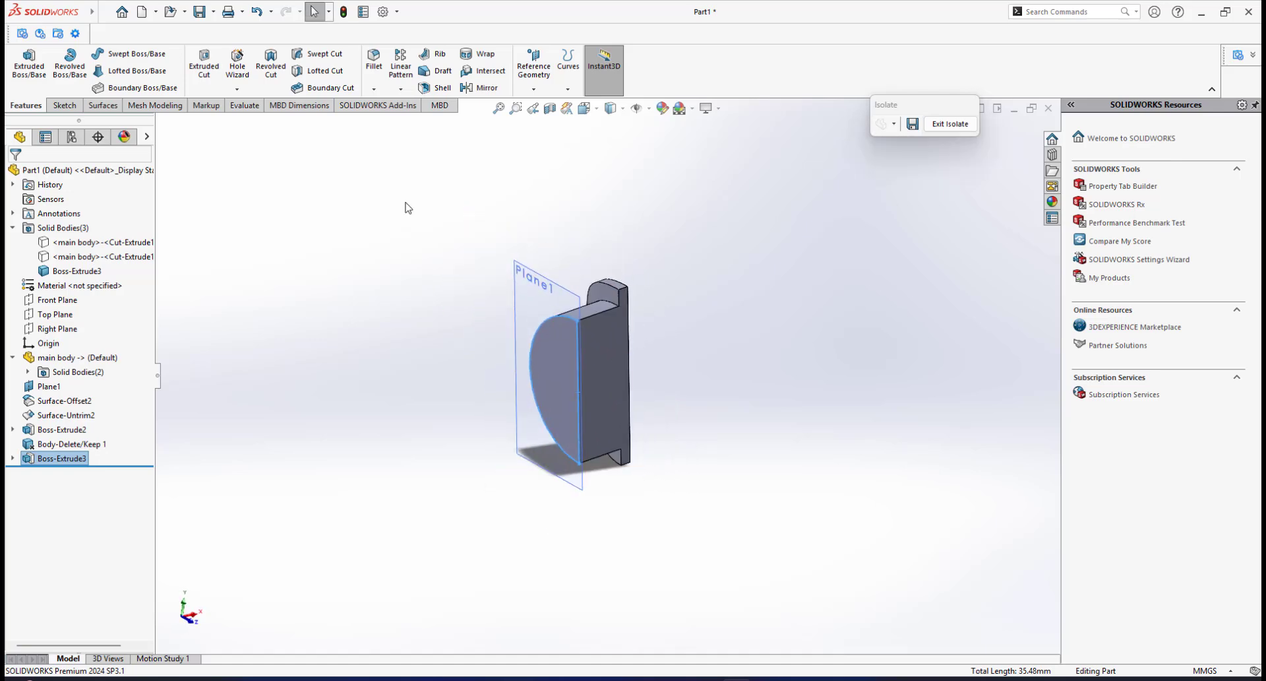
Mirror the half button body about its flat split face as a body, merging both halves into one solid.
left_click(478, 88)
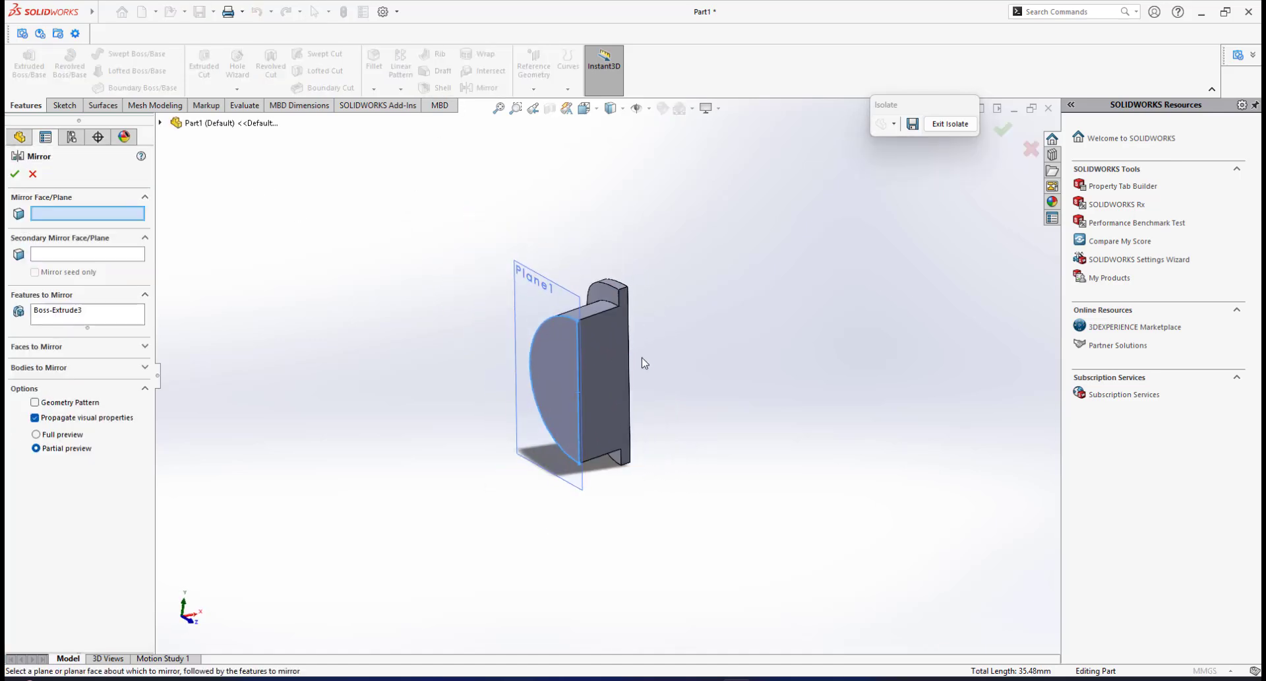
left_click(602, 348)
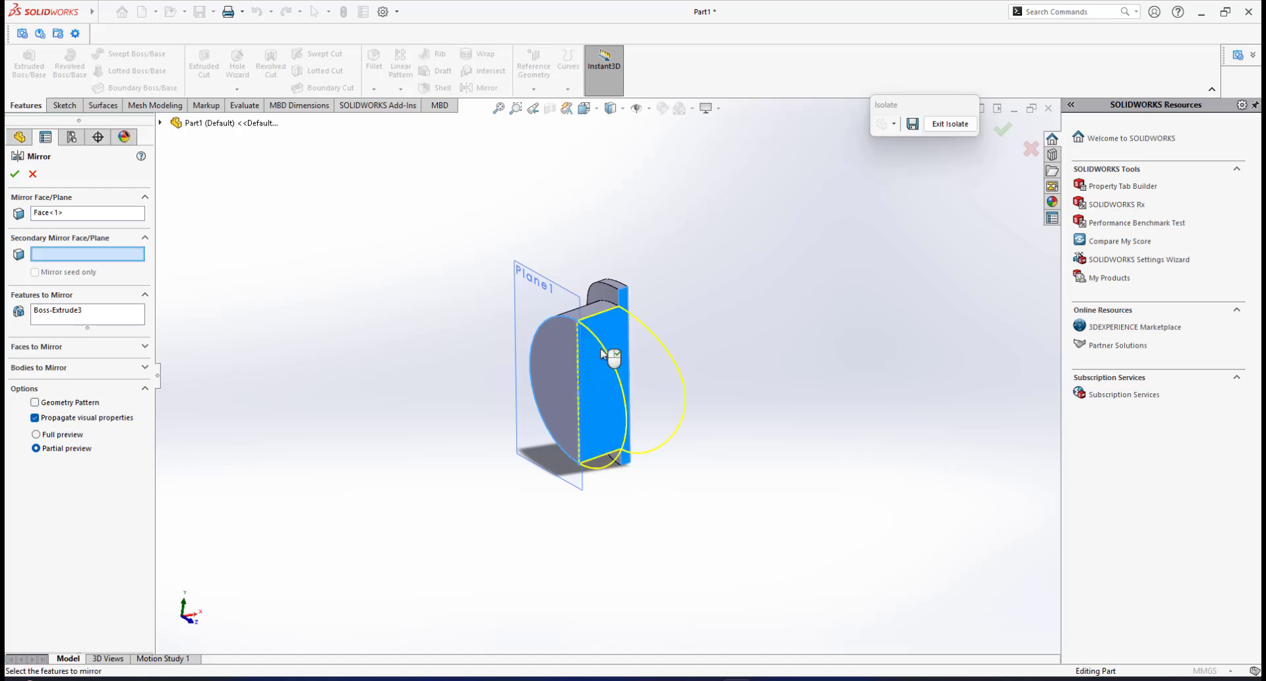
right_click(73, 315)
left_click(92, 320)
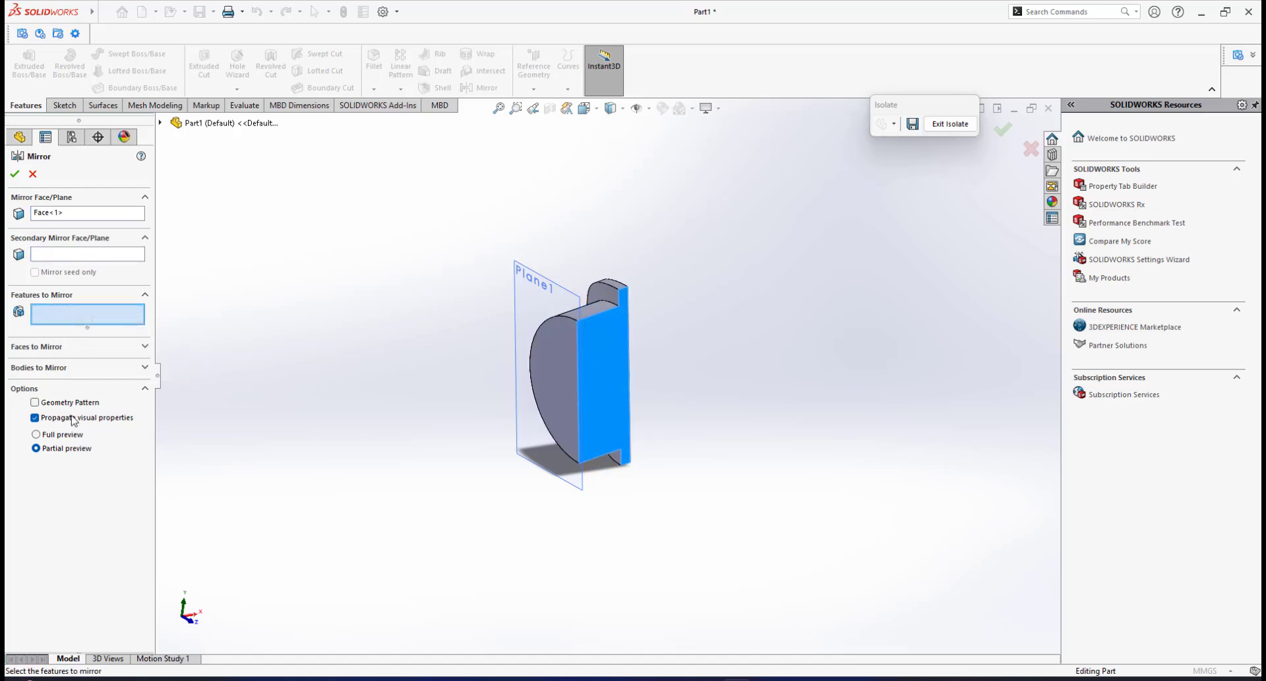
left_click(71, 369)
left_click(552, 358)
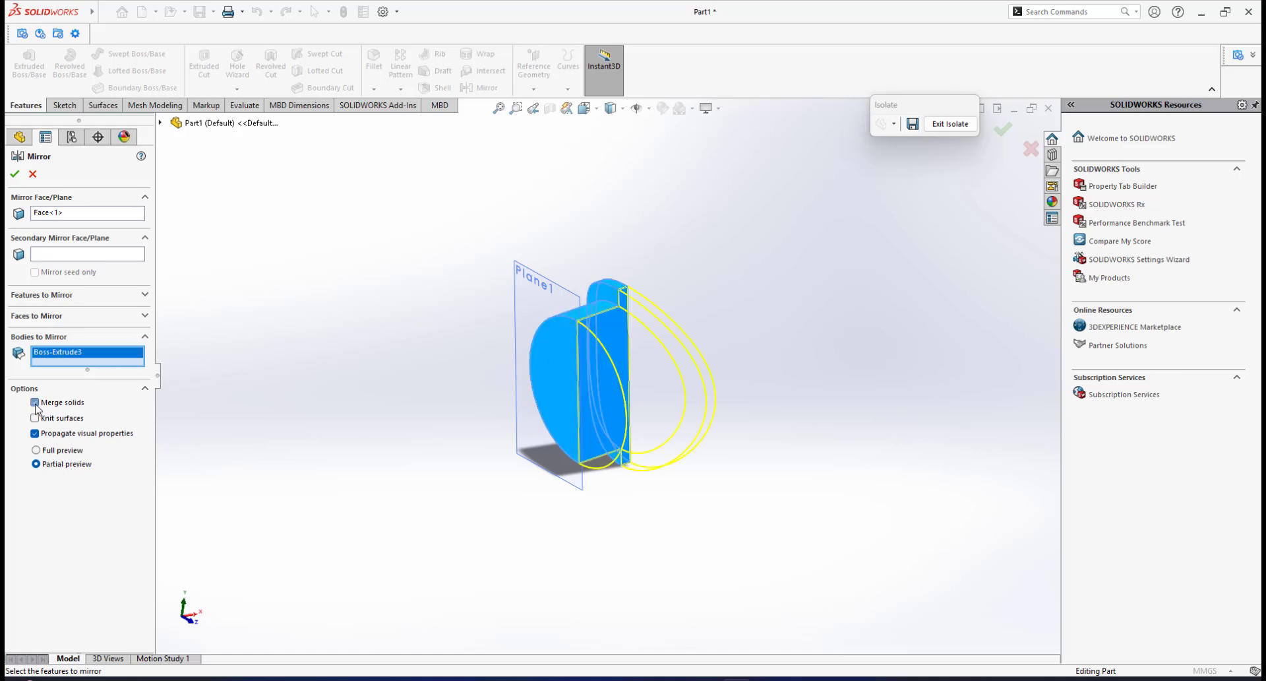
left_click(15, 175)
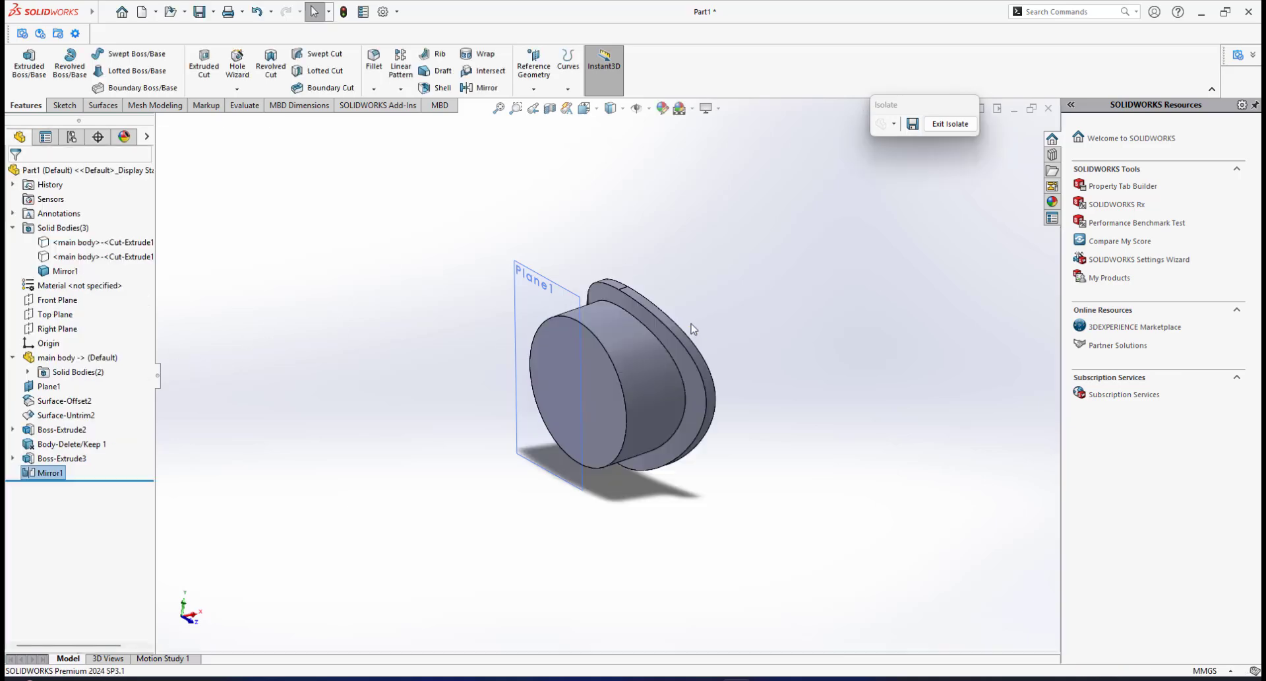
middle_click_drag(666, 323, 693, 350)
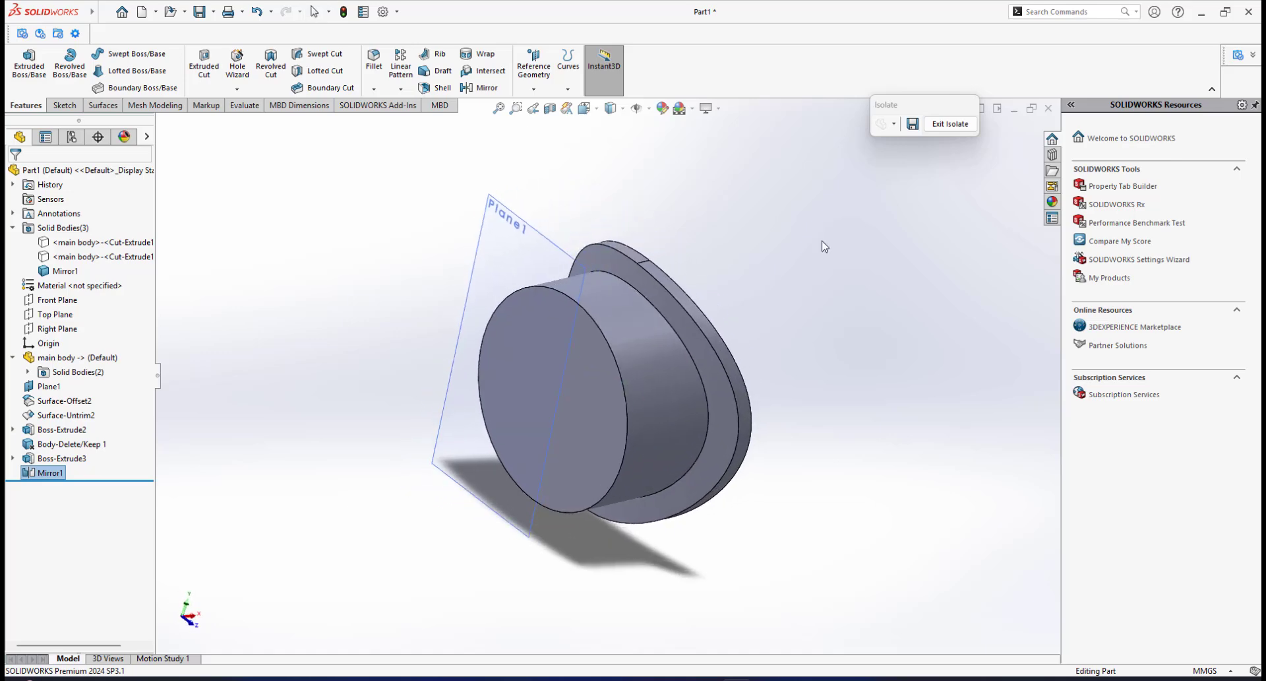
Exit isolation to check the button against the main body's opening, and isolate the button body again.
left_click(954, 128)
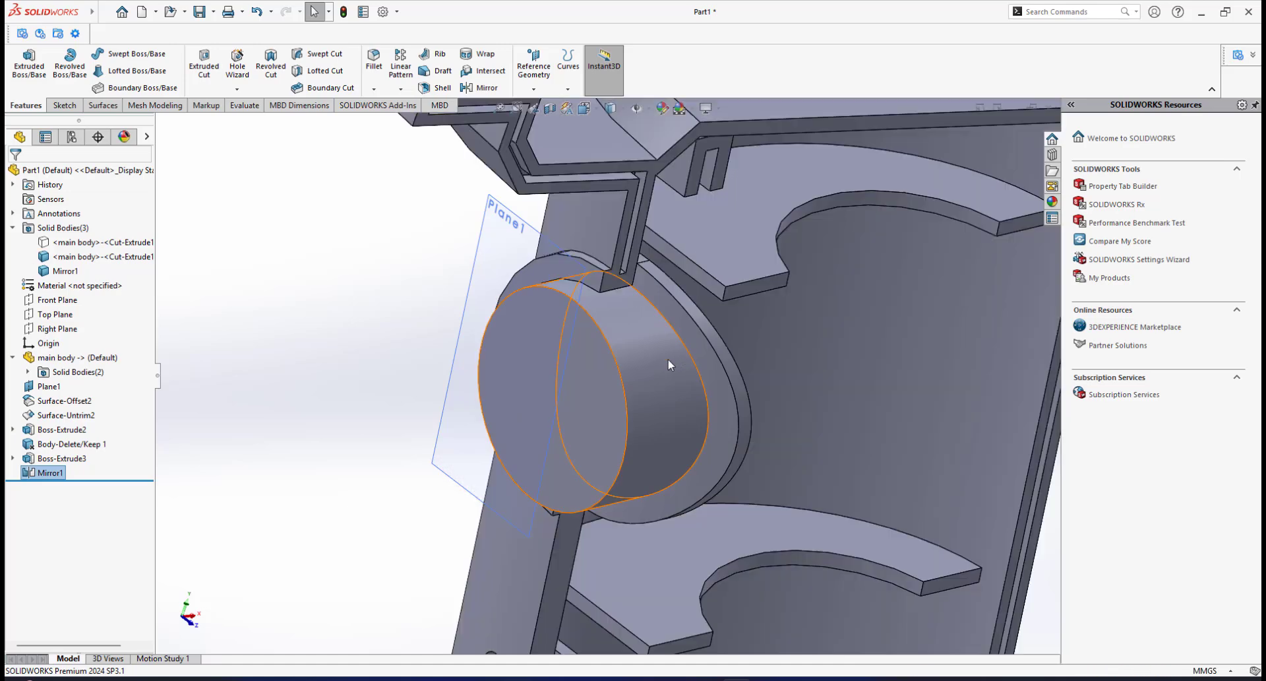
scroll(668, 361, "up", 2)
middle_click_drag(669, 362, 575, 287)
middle_click_drag(708, 393, 596, 343)
right_click(589, 342)
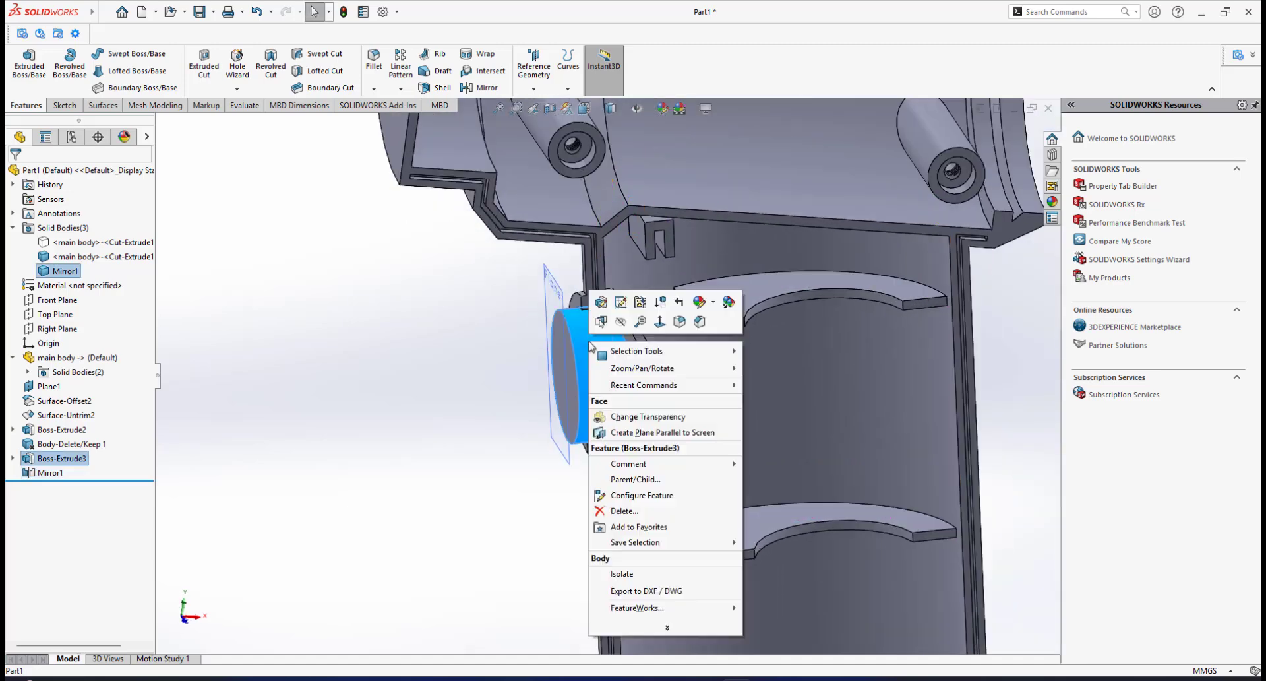
left_click(656, 574)
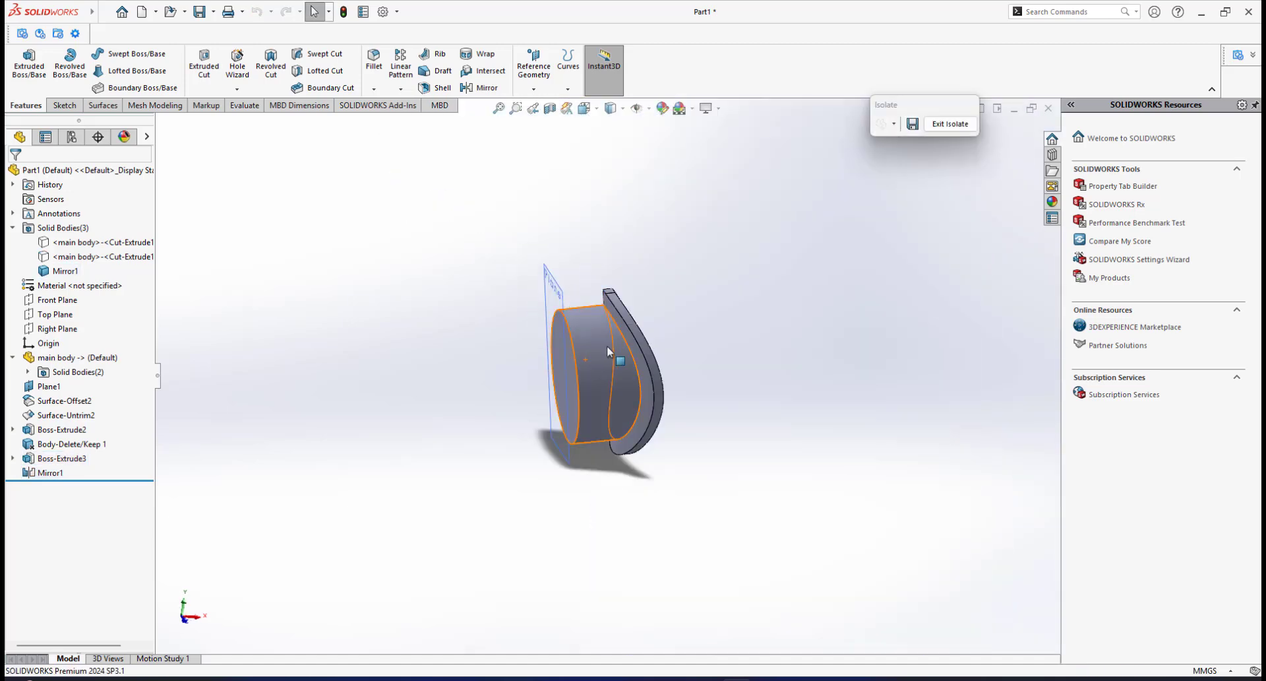
Shell the button with a 1 mm wall, removing the curved back face of the flange.
middle_click_drag(587, 344, 636, 315)
scroll(592, 305, "down", 3)
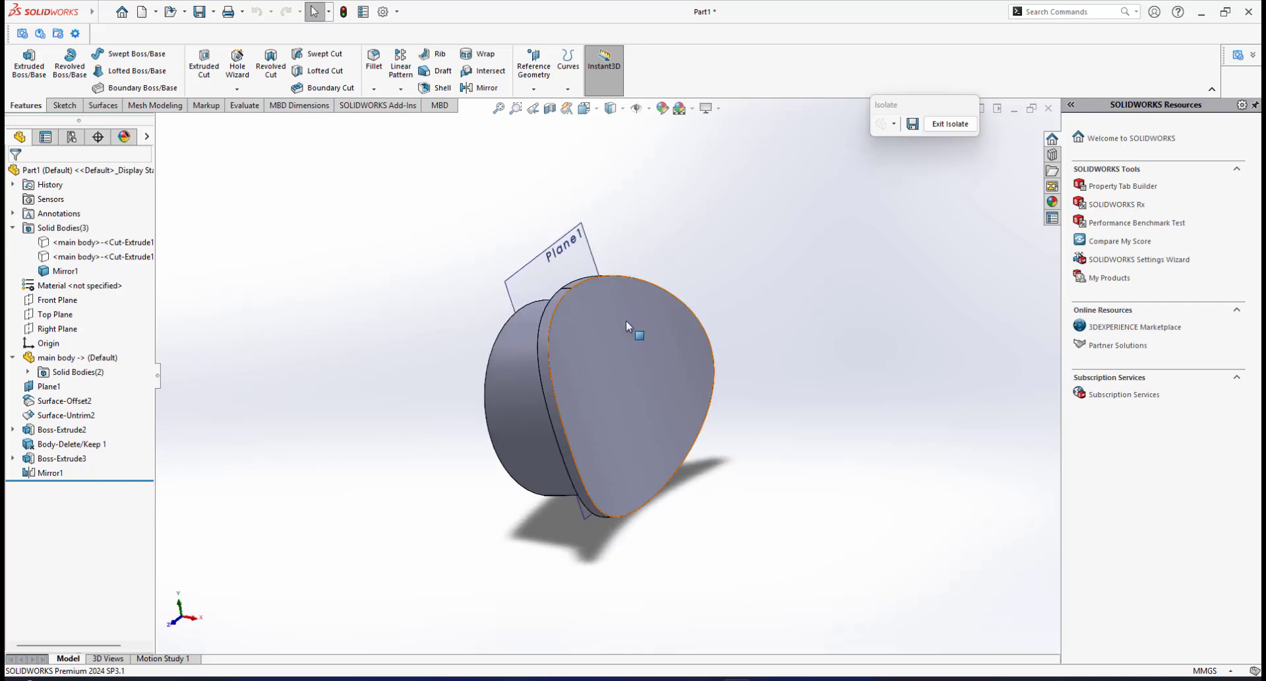
left_click(438, 88)
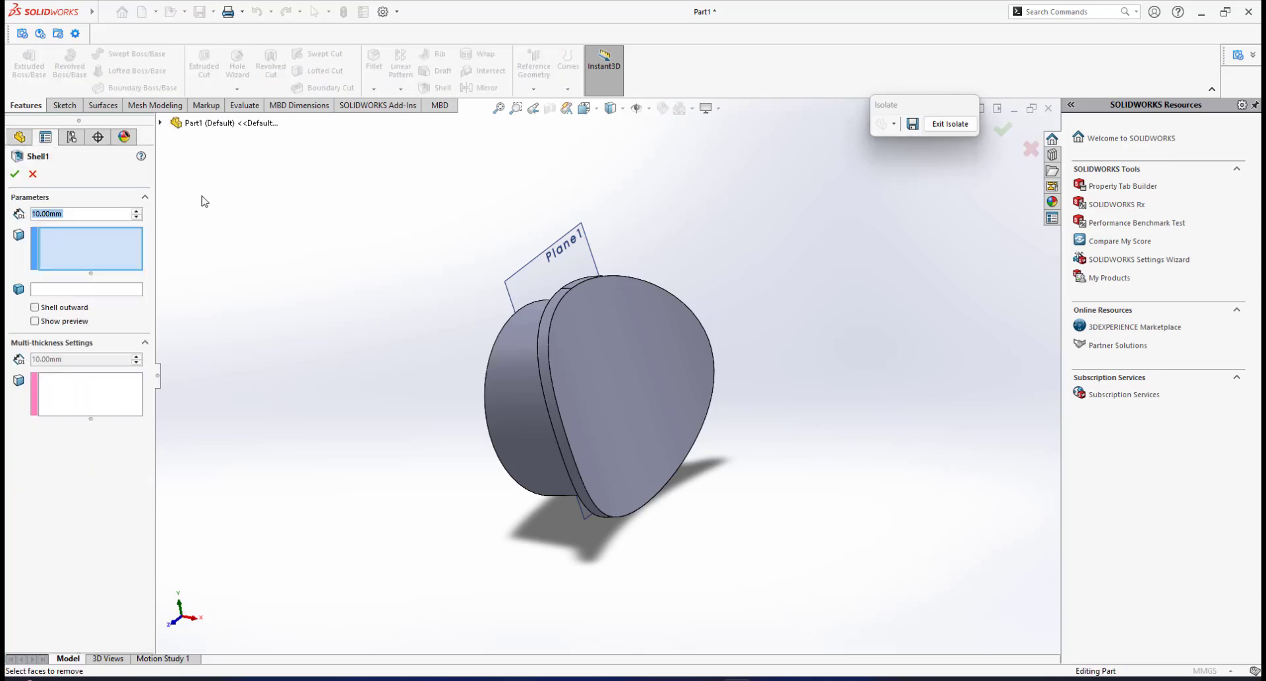
type("1")
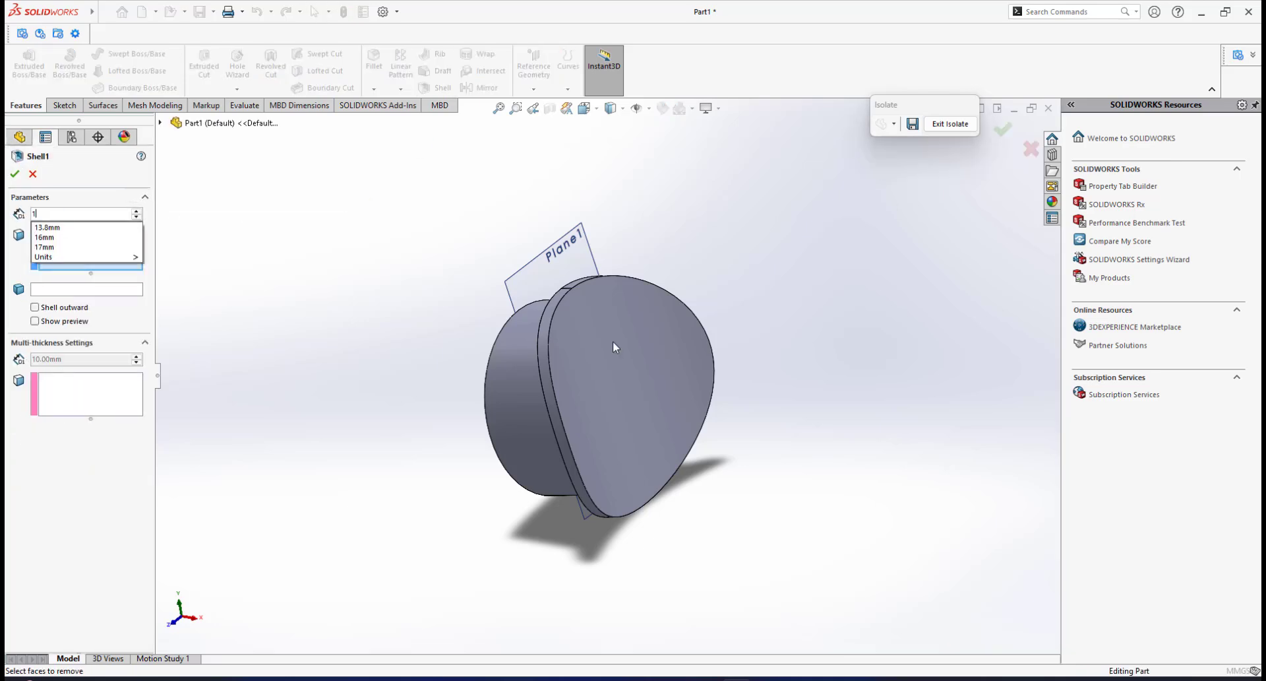
key("Return")
left_click(603, 371)
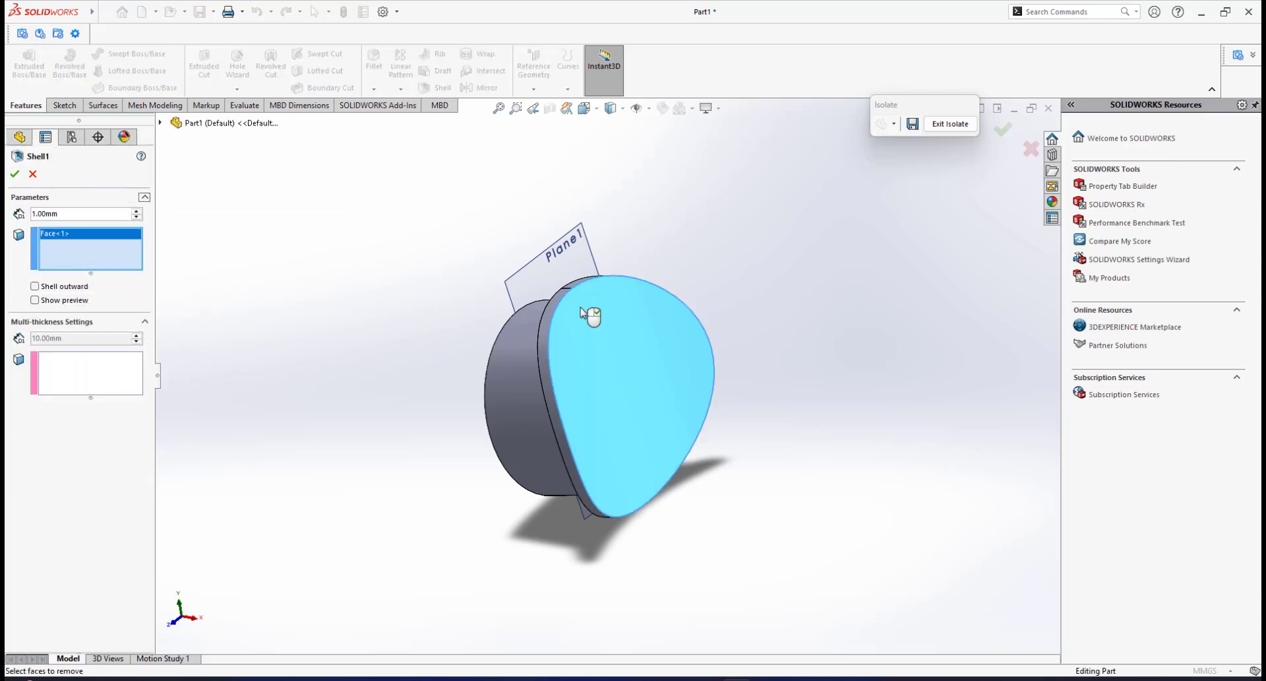
Examine the button's hollow interior and wall in a section view, and turn the section off again.
middle_click_drag(423, 290, 594, 276)
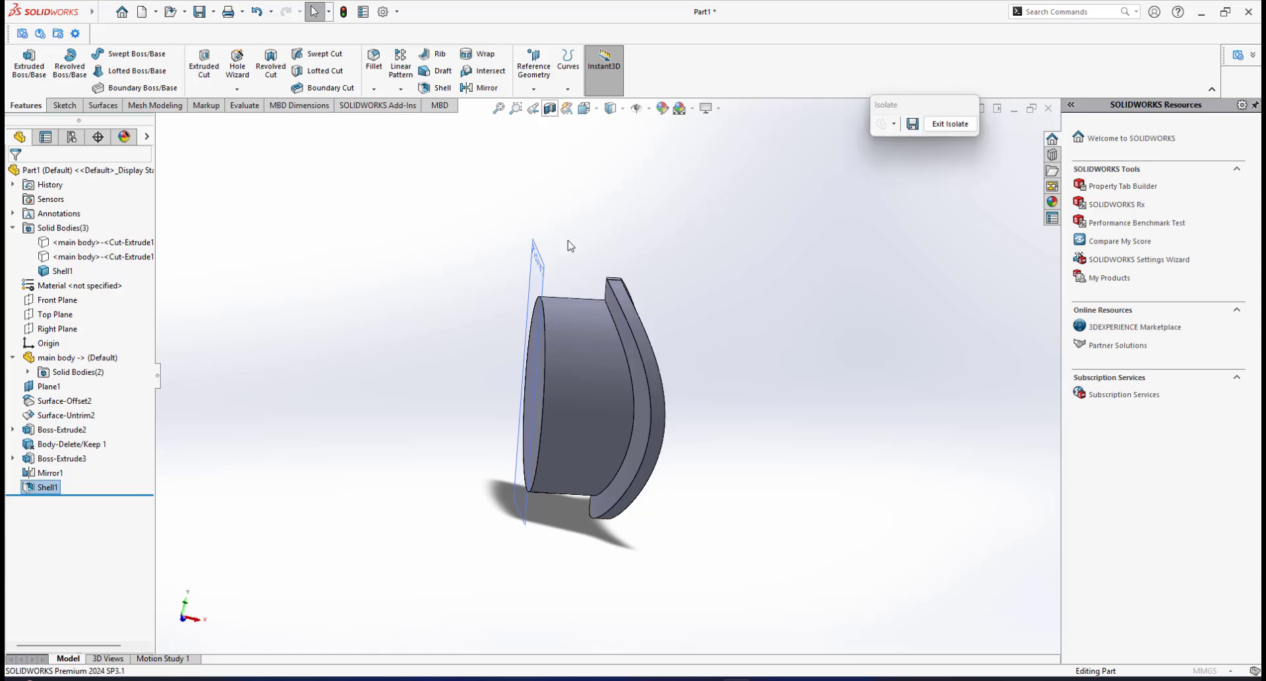
left_click(550, 108)
left_click(15, 174)
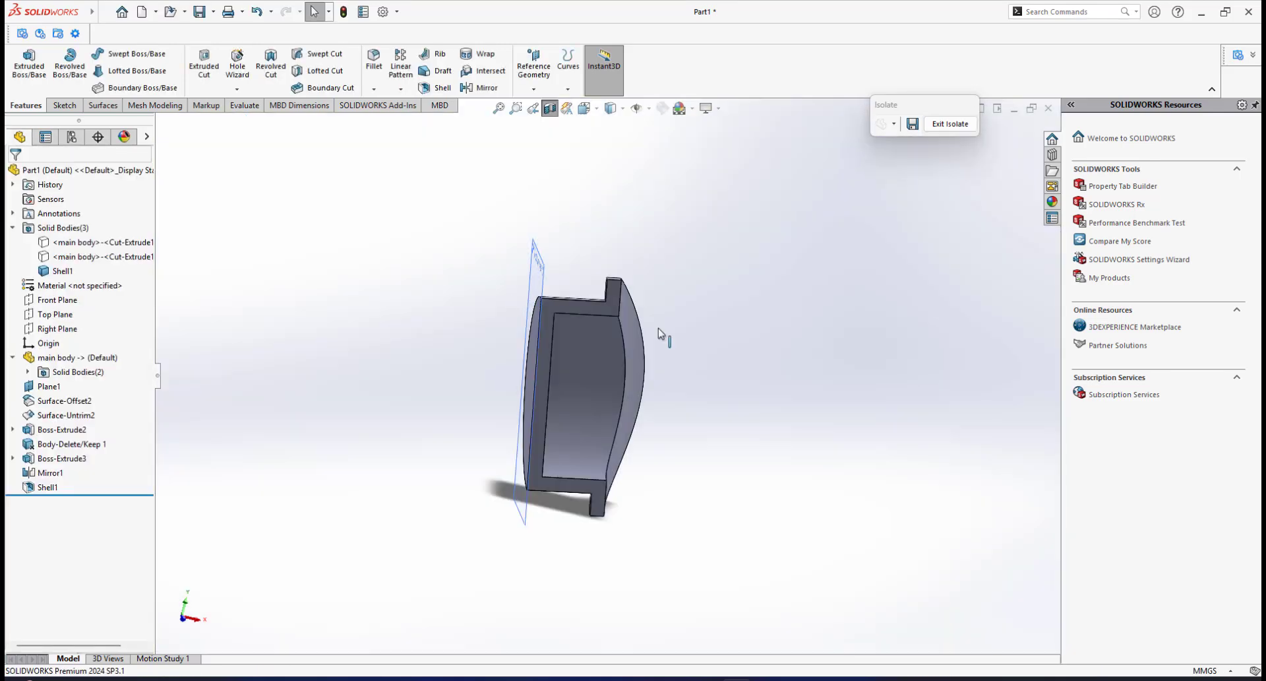
middle_click_drag(668, 335, 699, 372)
scroll(644, 349, "up", 3)
left_click(550, 110)
Save the part as "on off button" in the mini vacuum cleaner project folder.
left_click(104, 12)
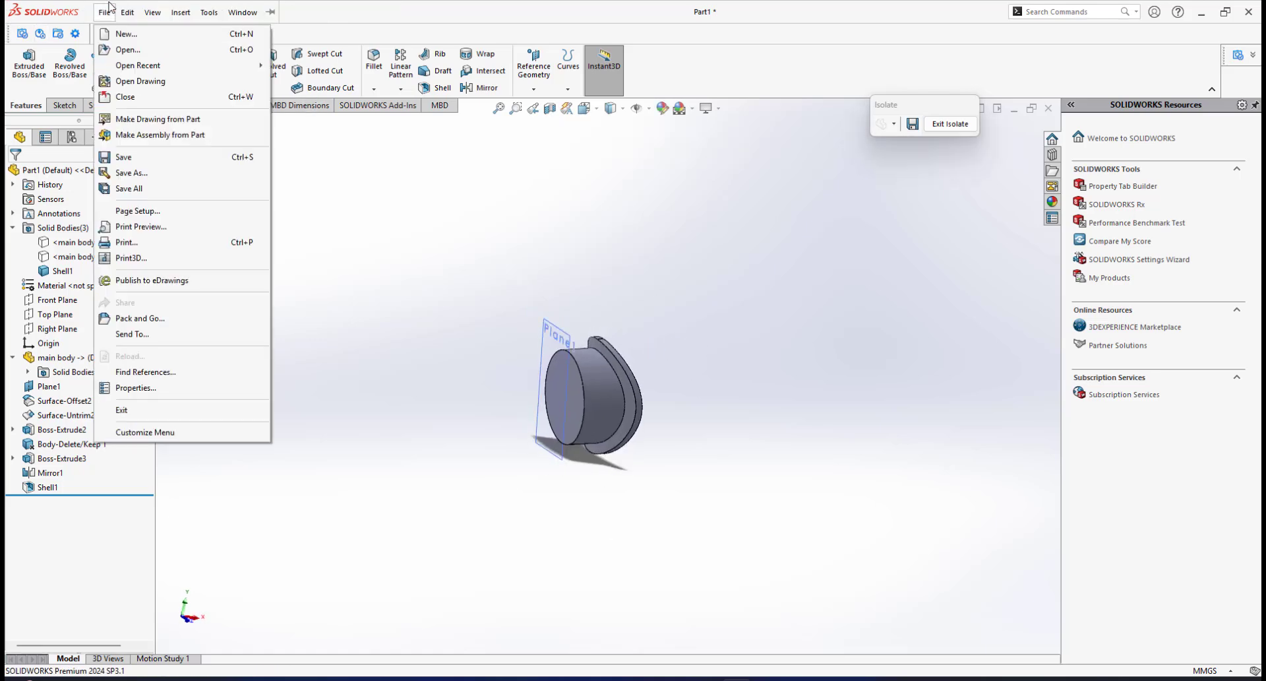
left_click(133, 175)
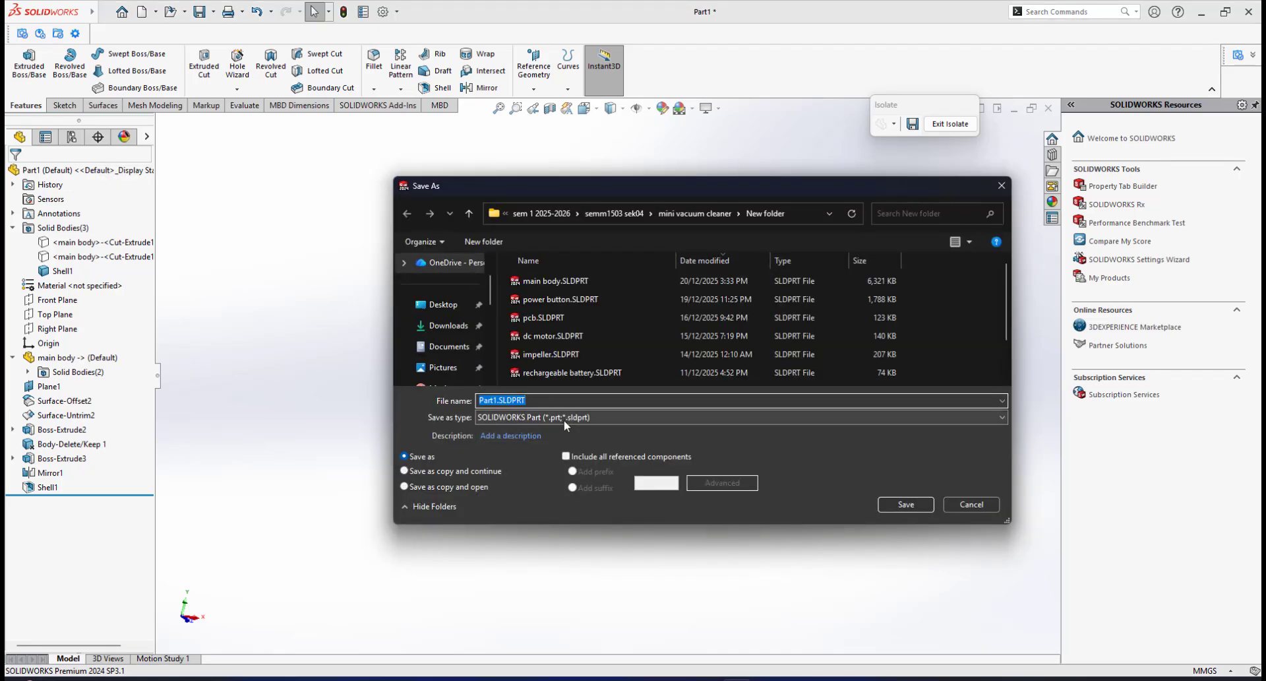
type("on off button")
key("Return")
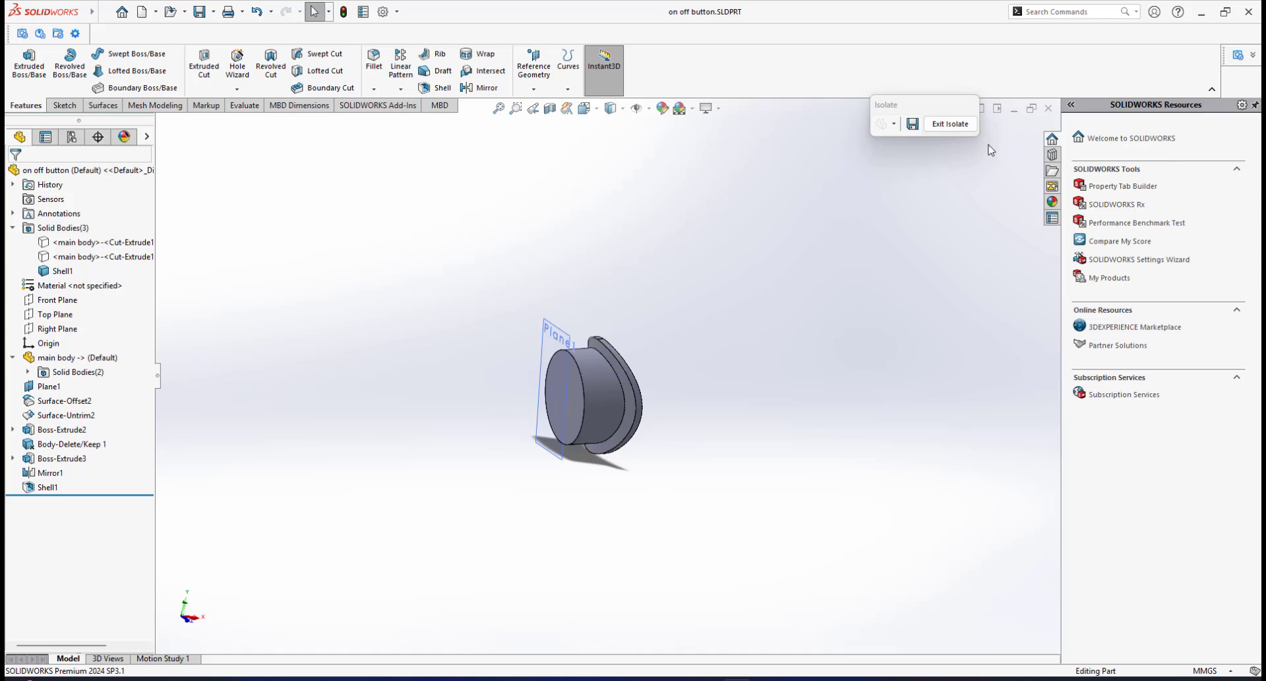
Exit the isolation of the button and check how it sits in the visible main body half.
left_click(945, 125)
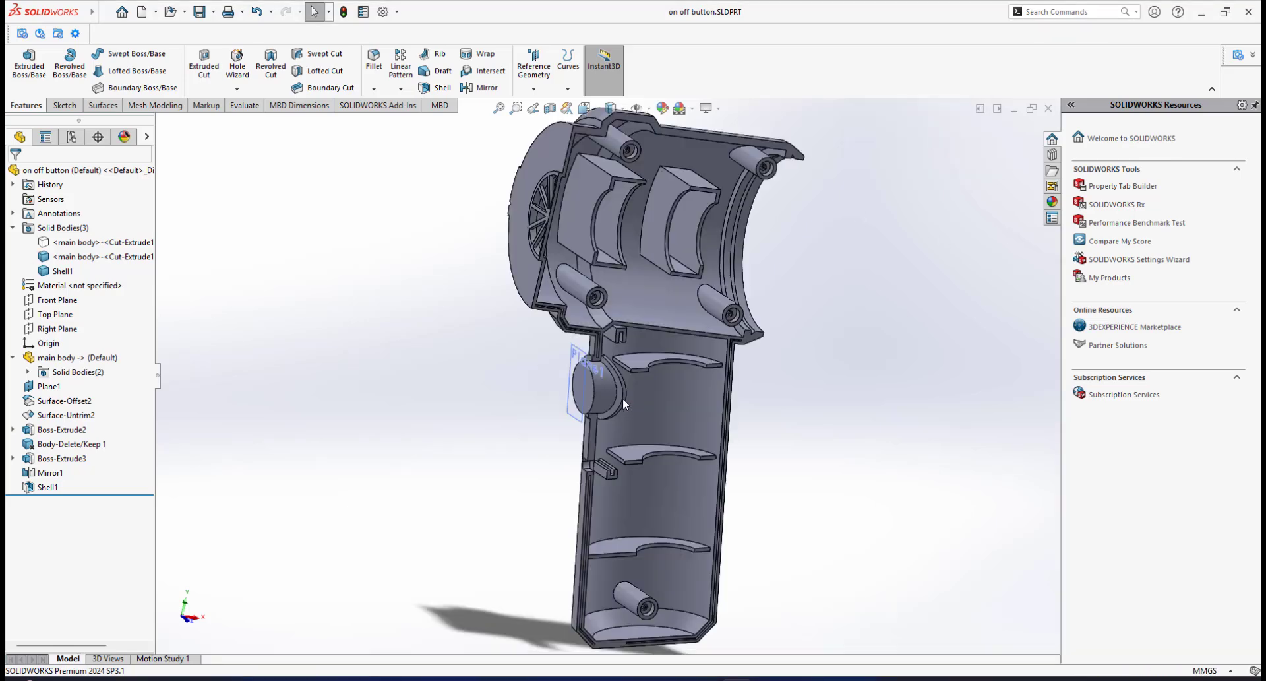
middle_click_drag(622, 397, 641, 372)
left_click_drag(641, 373, 632, 382)
scroll(602, 404, "down", 3)
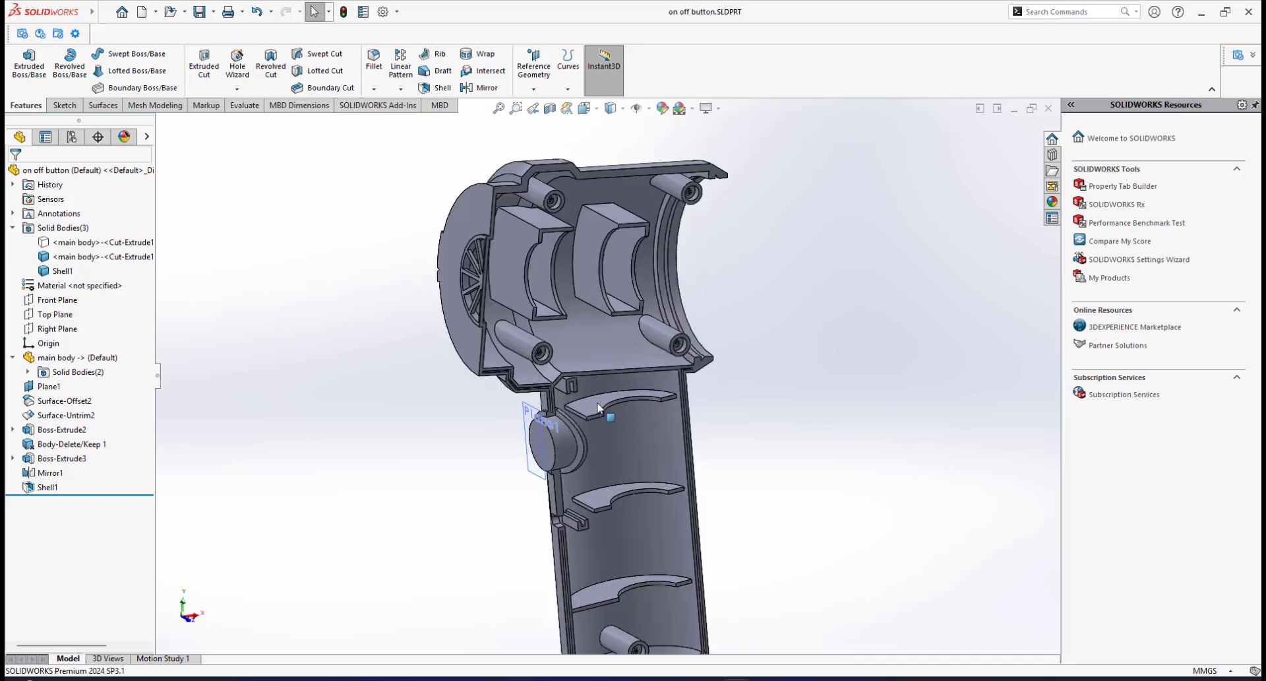
middle_click_drag(598, 408, 606, 386)
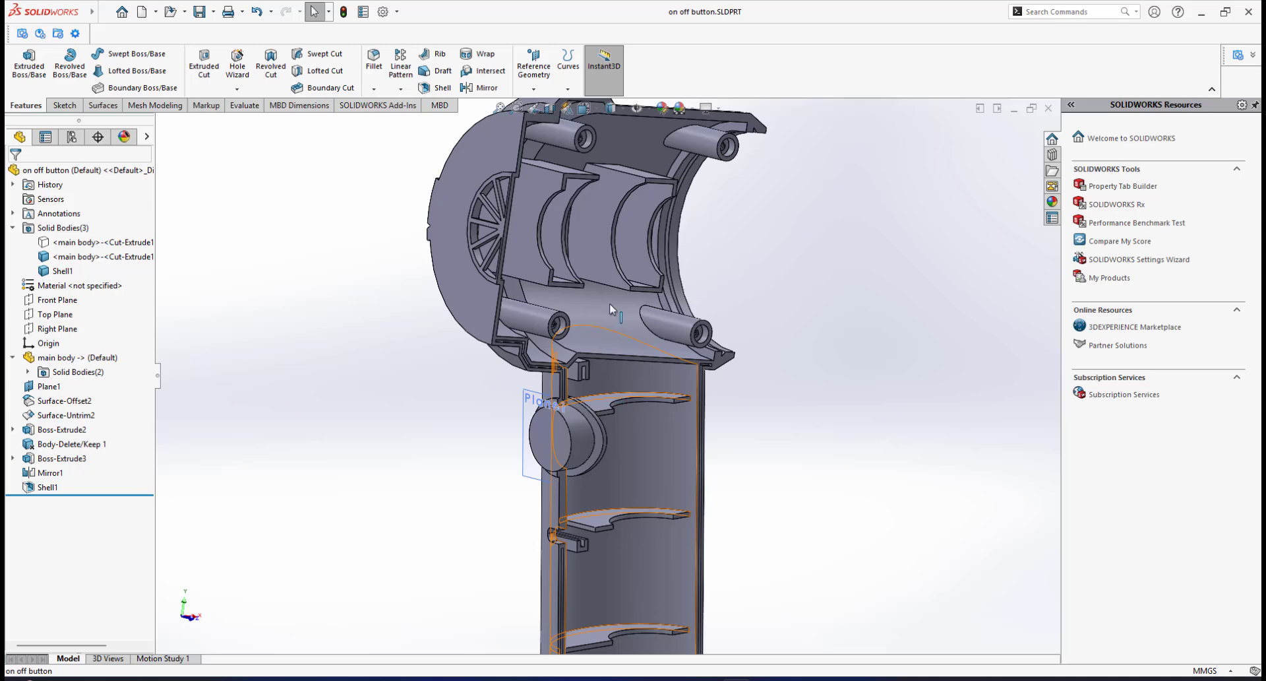
key("f")
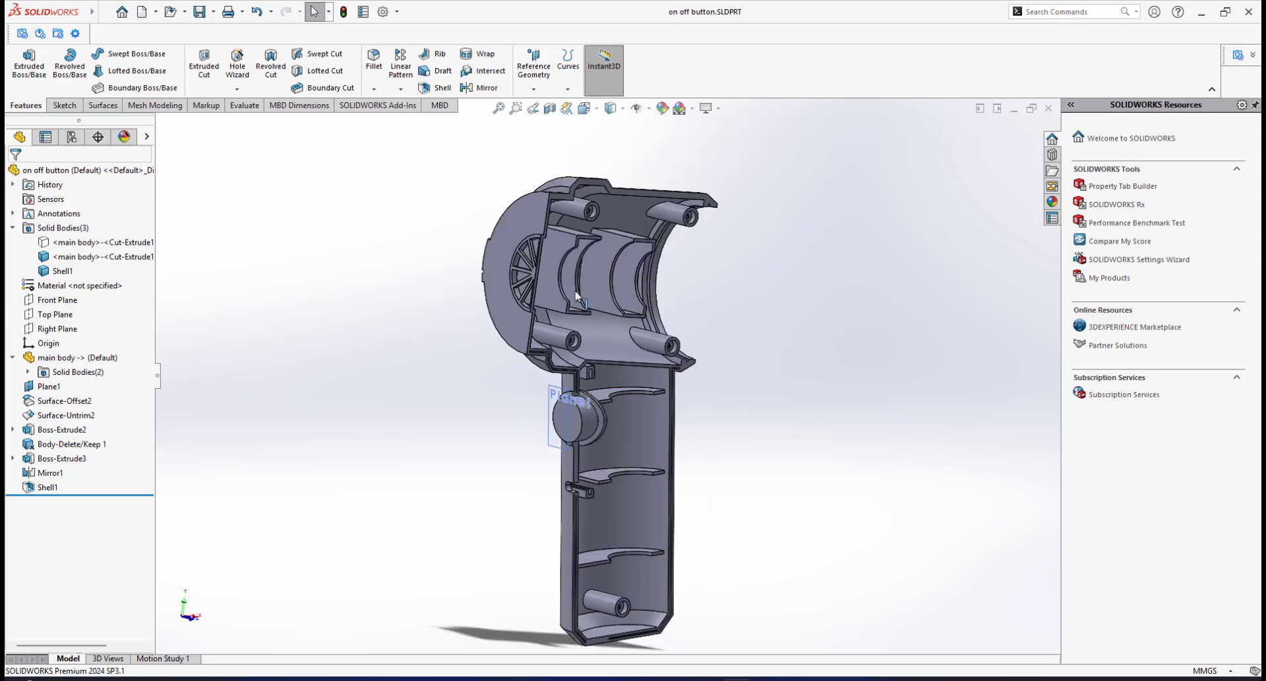
Show the hidden main body half so that both halves enclose the button.
left_click(83, 243)
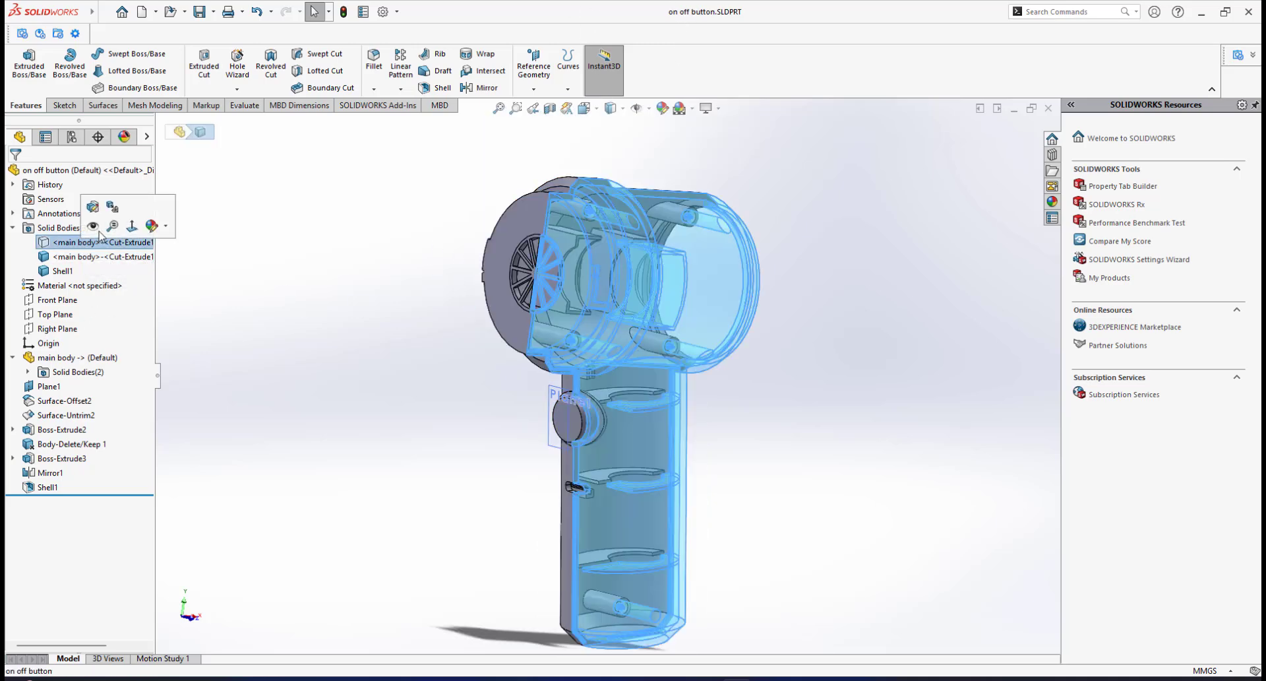
left_click(95, 227)
left_click(405, 275)
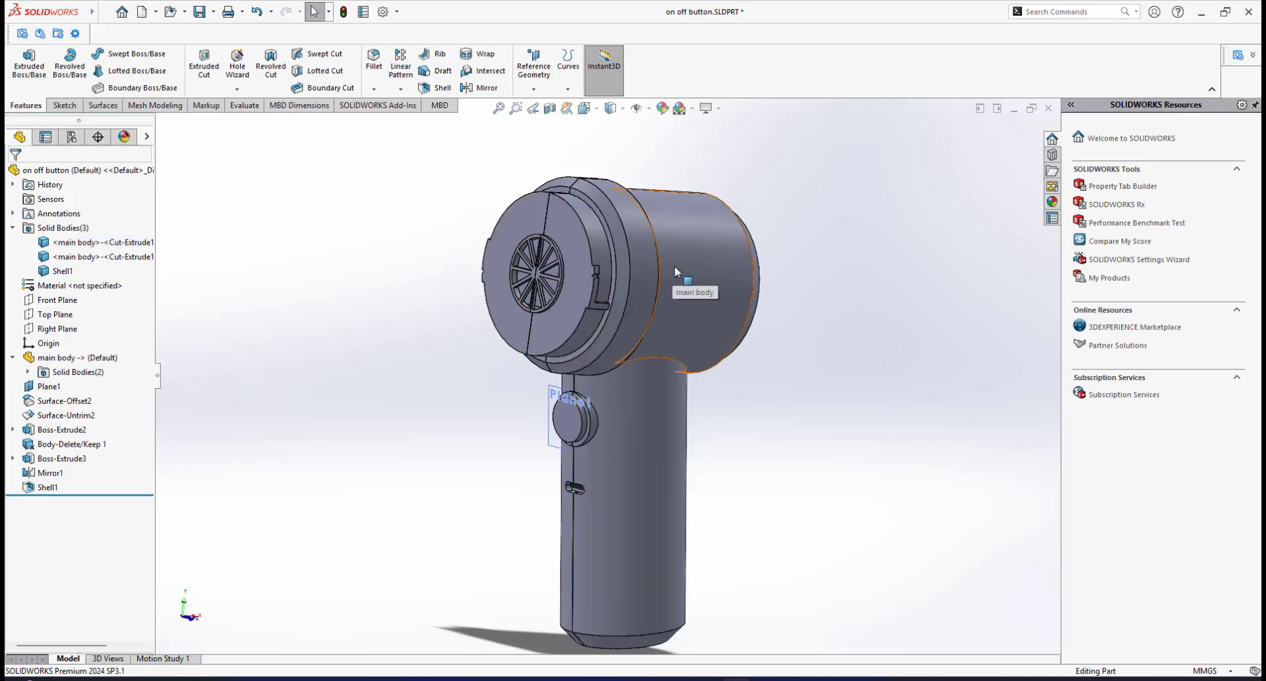
scroll(607, 376, "up", 2)
scroll(660, 448, "down", 3)
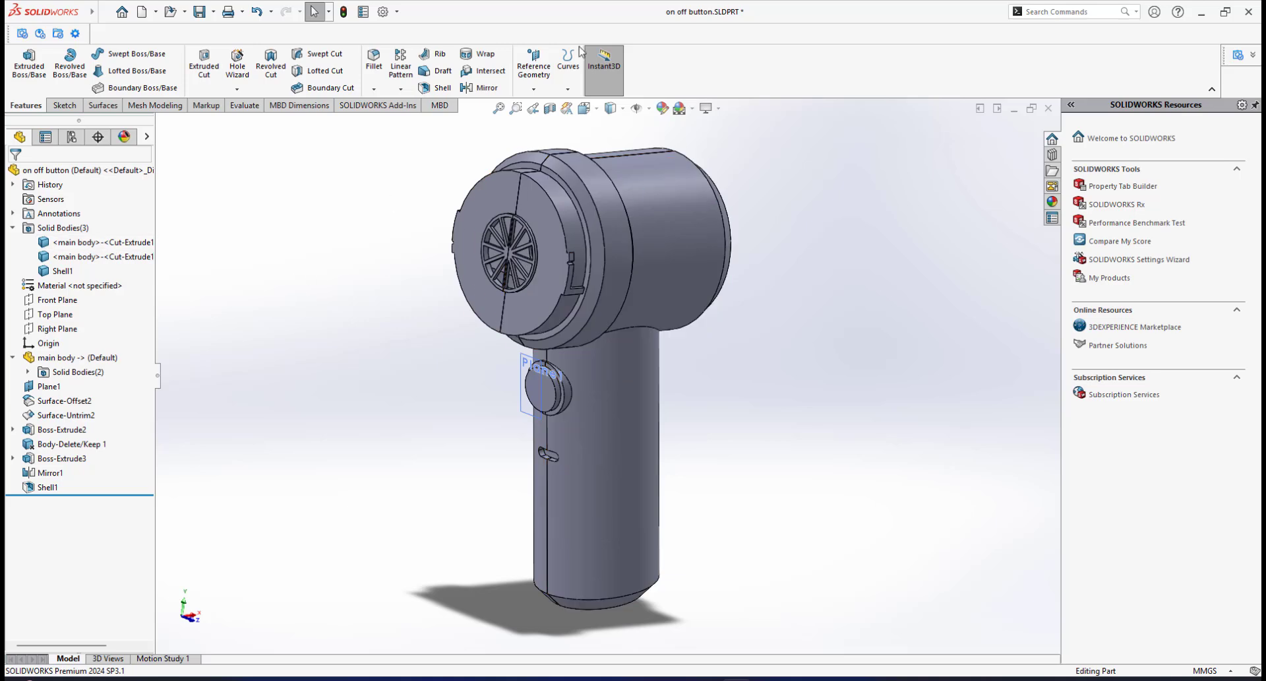
Delete both main body halves with Delete/Keep Body, keeping only the button, and save the part.
left_click(61, 256)
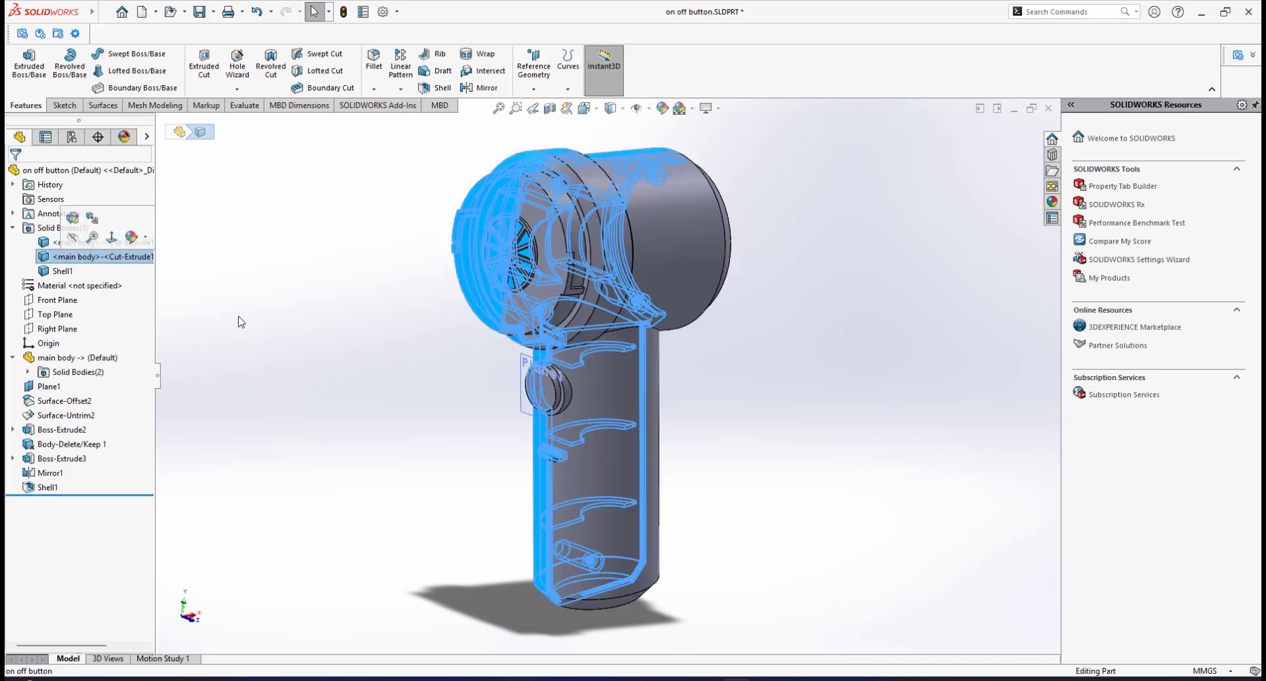
left_click(272, 314)
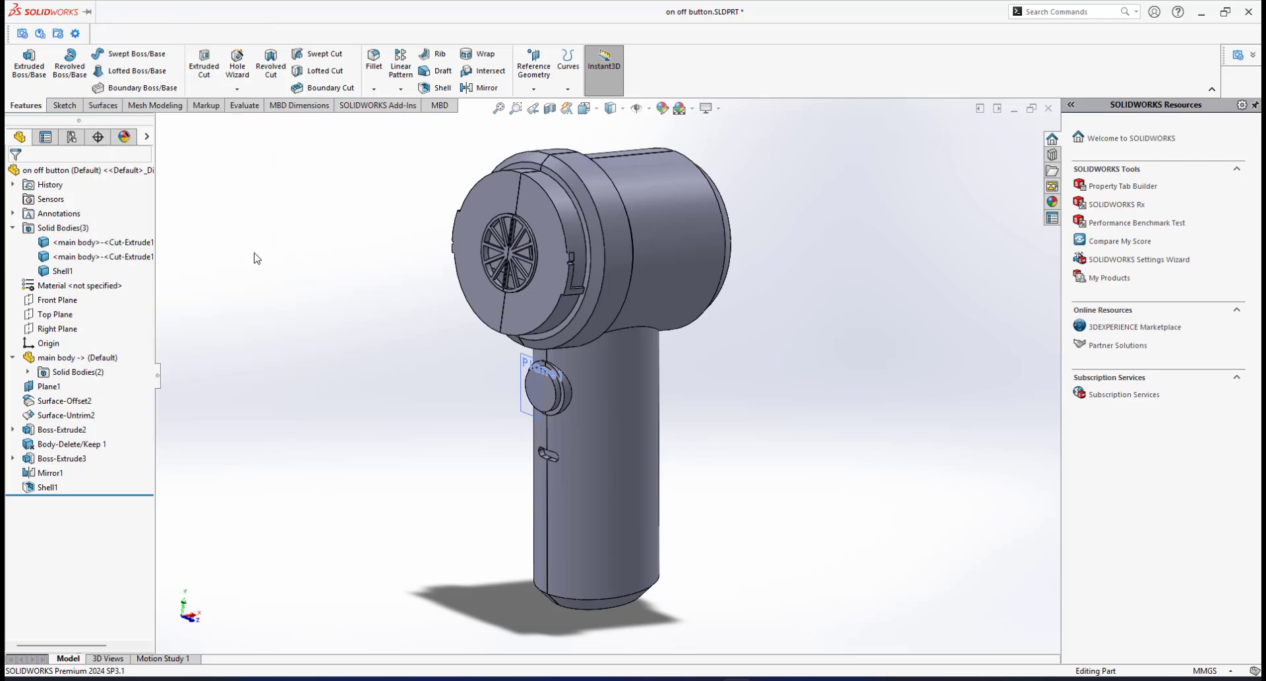
left_click(181, 12)
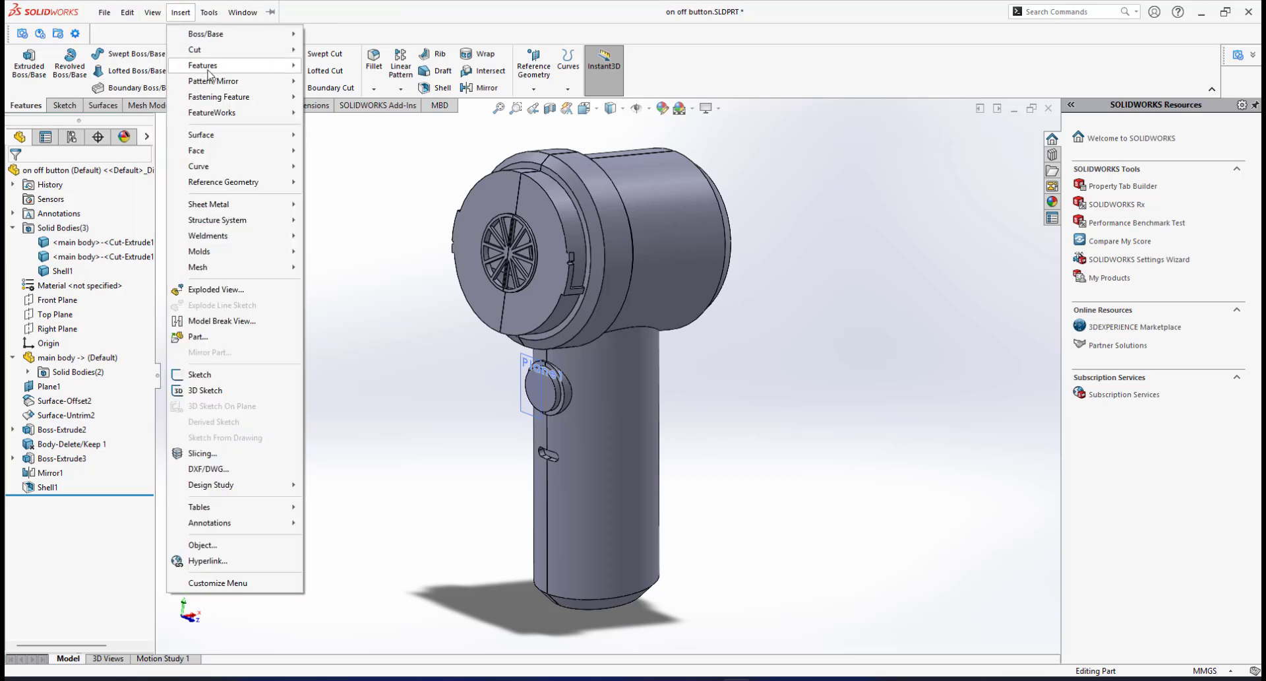
mouse_move(206, 66)
left_click(352, 447)
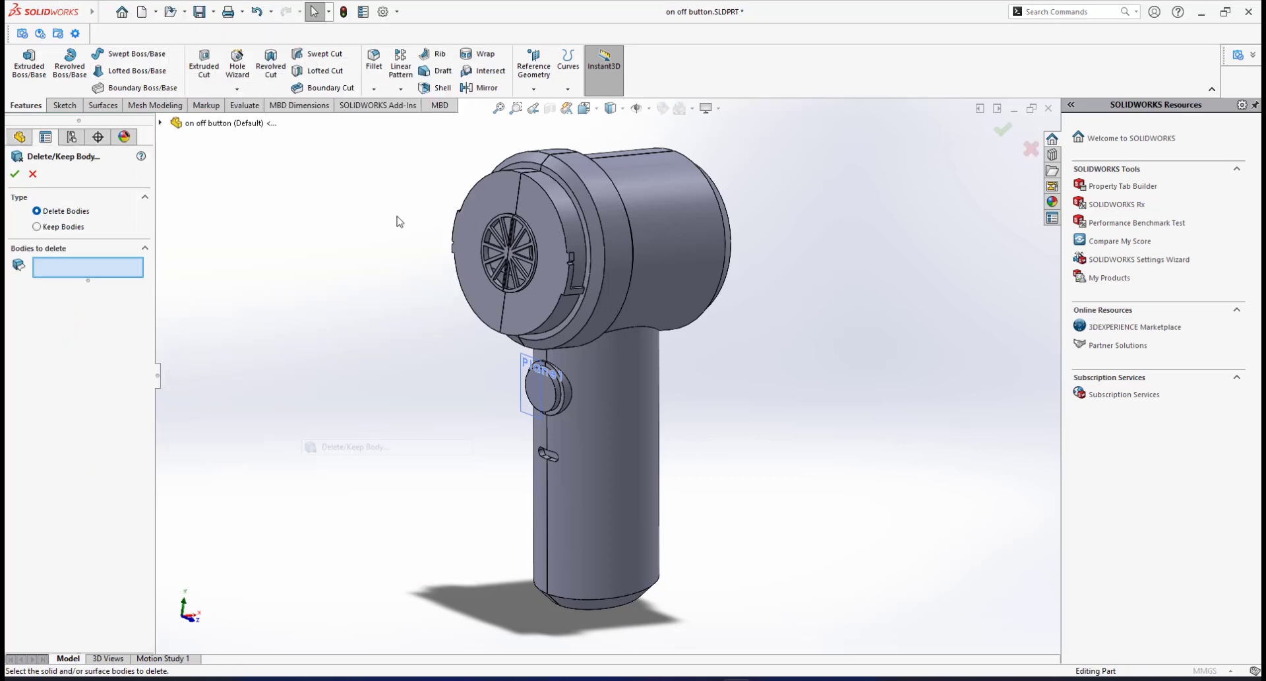
left_click(678, 254)
left_click(480, 199)
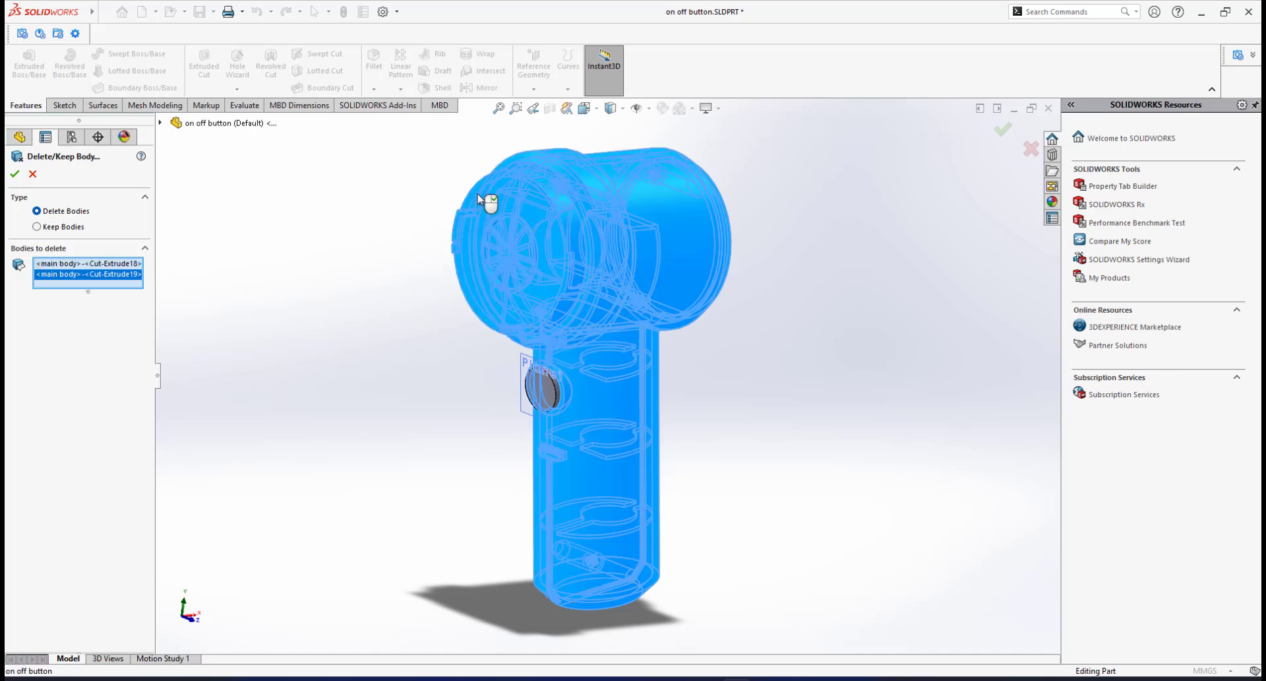
left_click(14, 175)
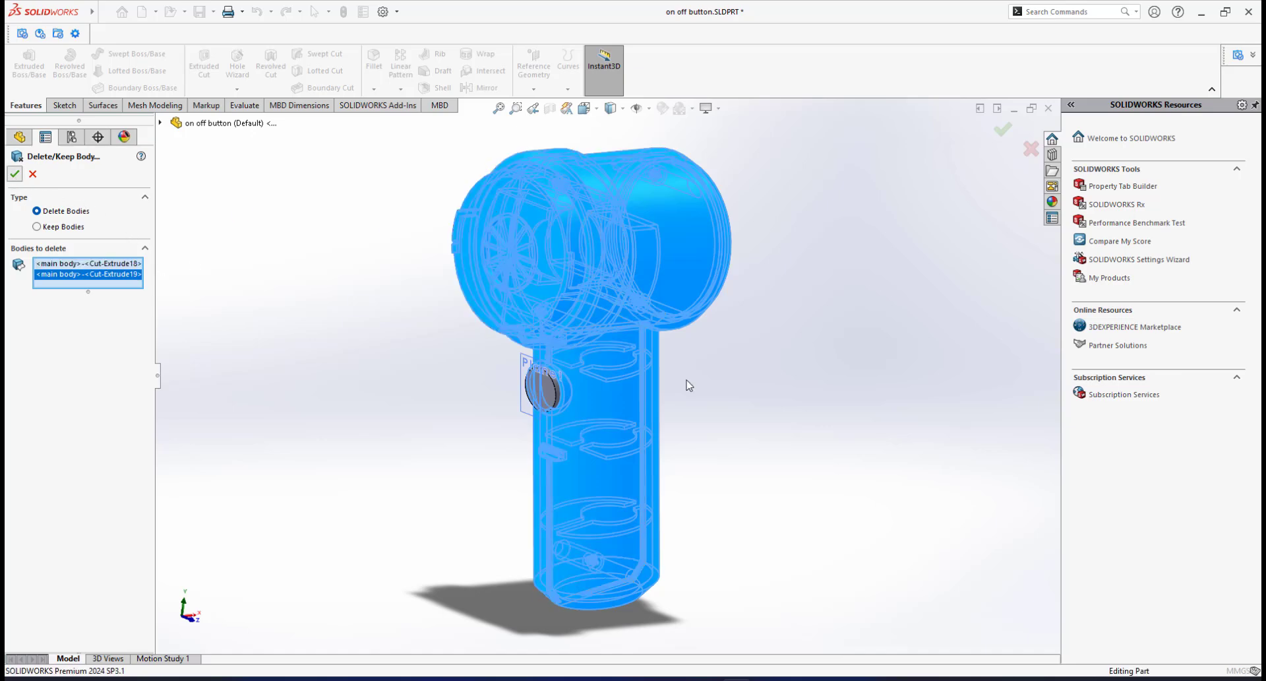
scroll(586, 377, "up", 3)
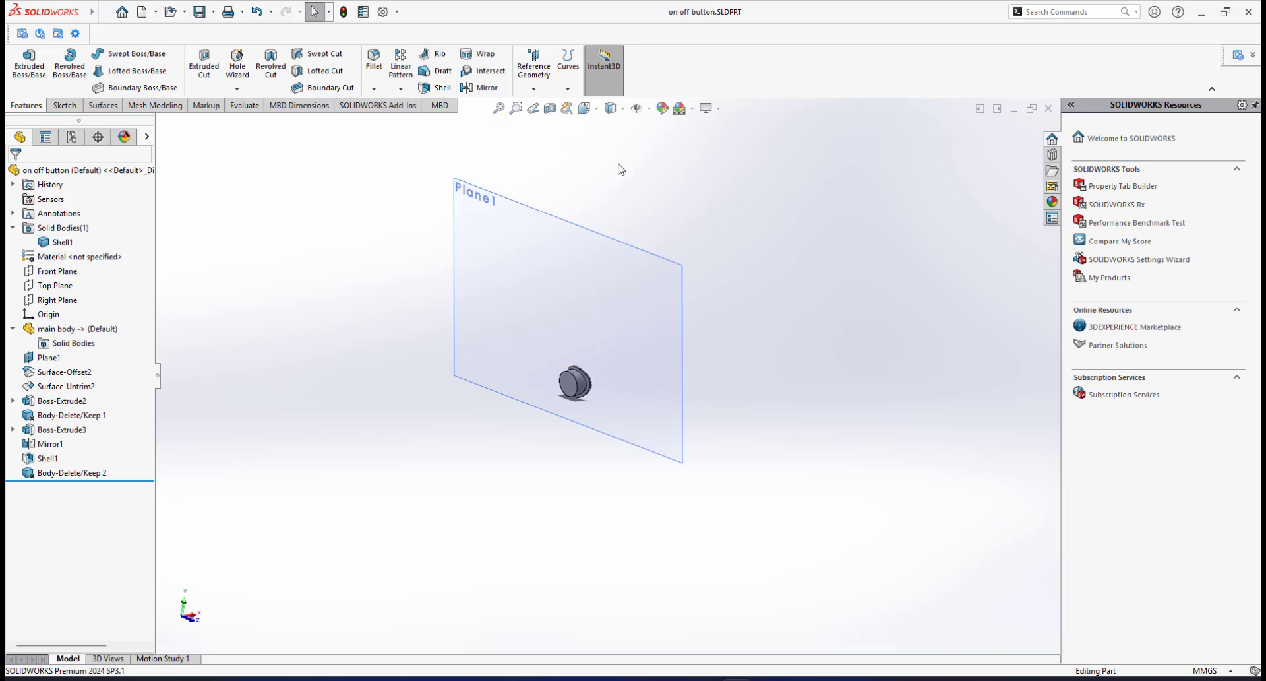
scroll(596, 359, "down", 2)
scroll(605, 391, "up", 2)
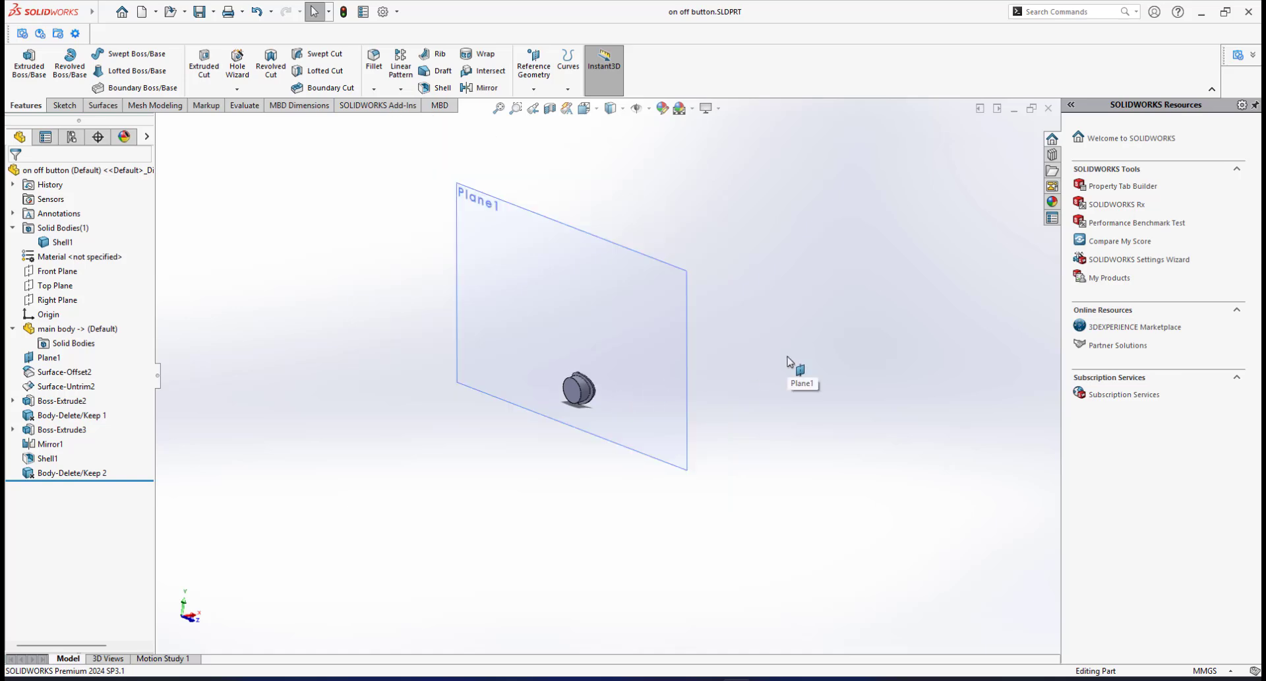
Switch to the open vacuum cleaner assembly Assem3.
mouse_move(68, 23)
left_click(111, 14)
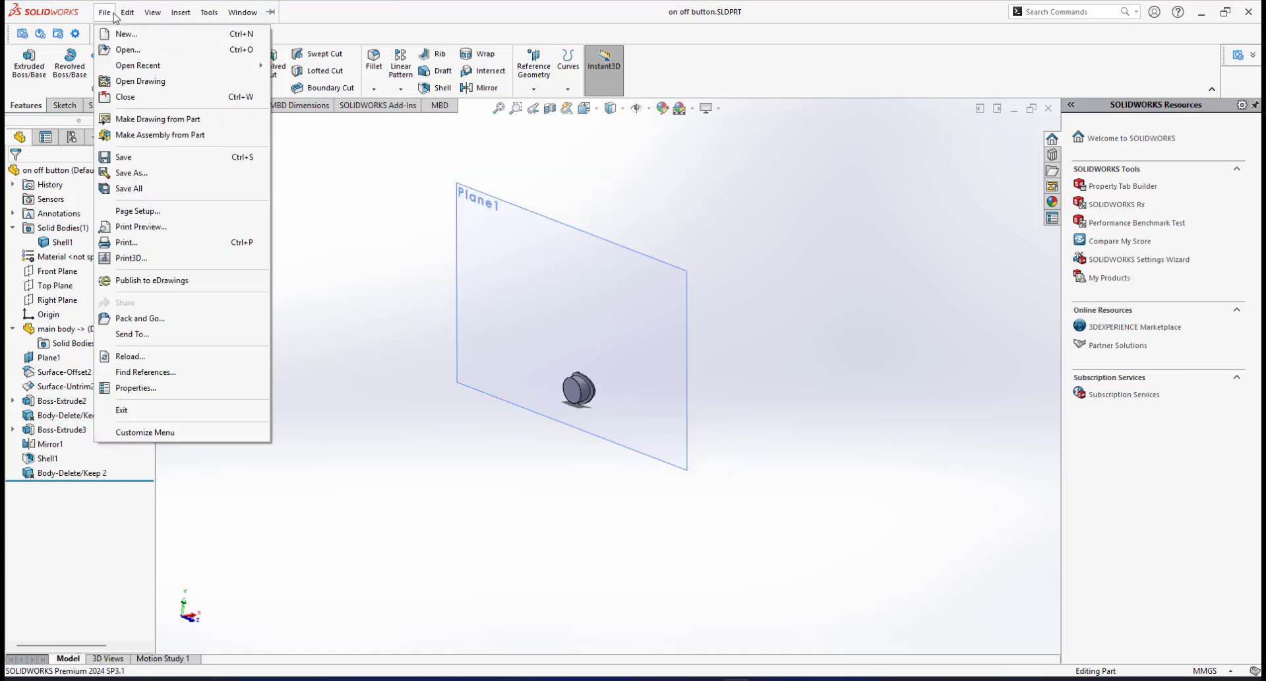
left_click(243, 13)
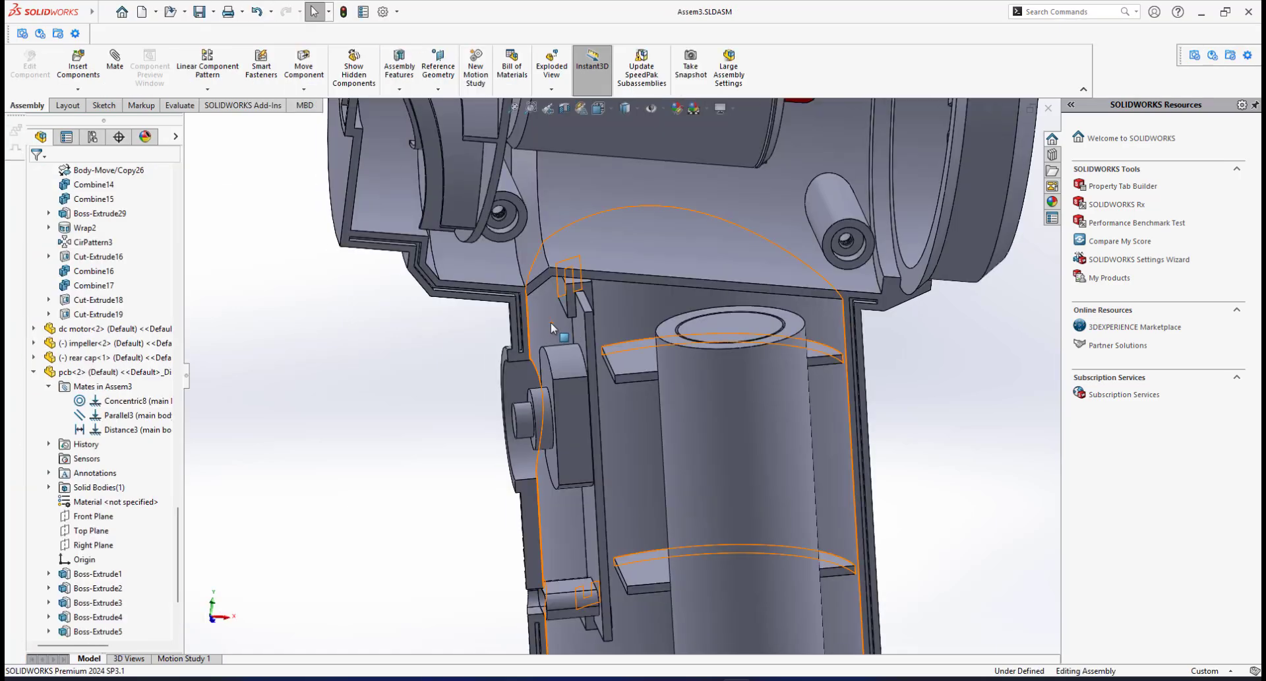
Insert the open on off button part into the assembly, placing it beside the handle's button opening.
scroll(620, 405, "up", 5)
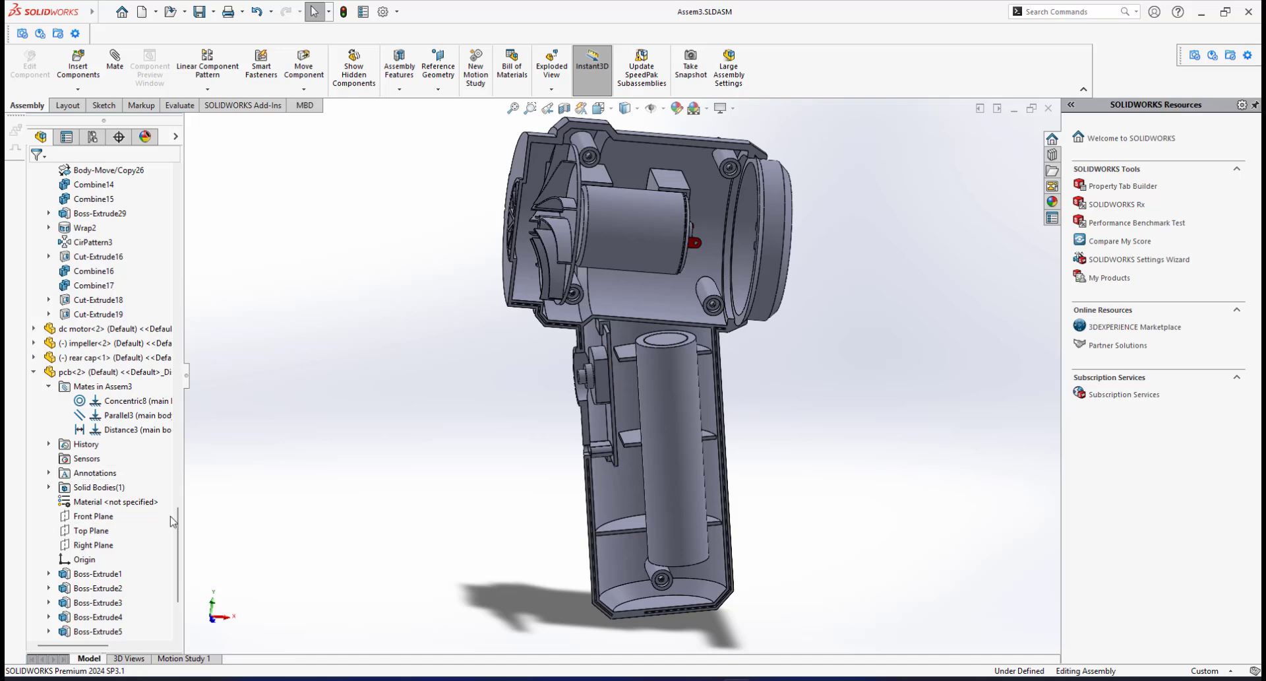
left_click_drag(182, 524, 172, 189)
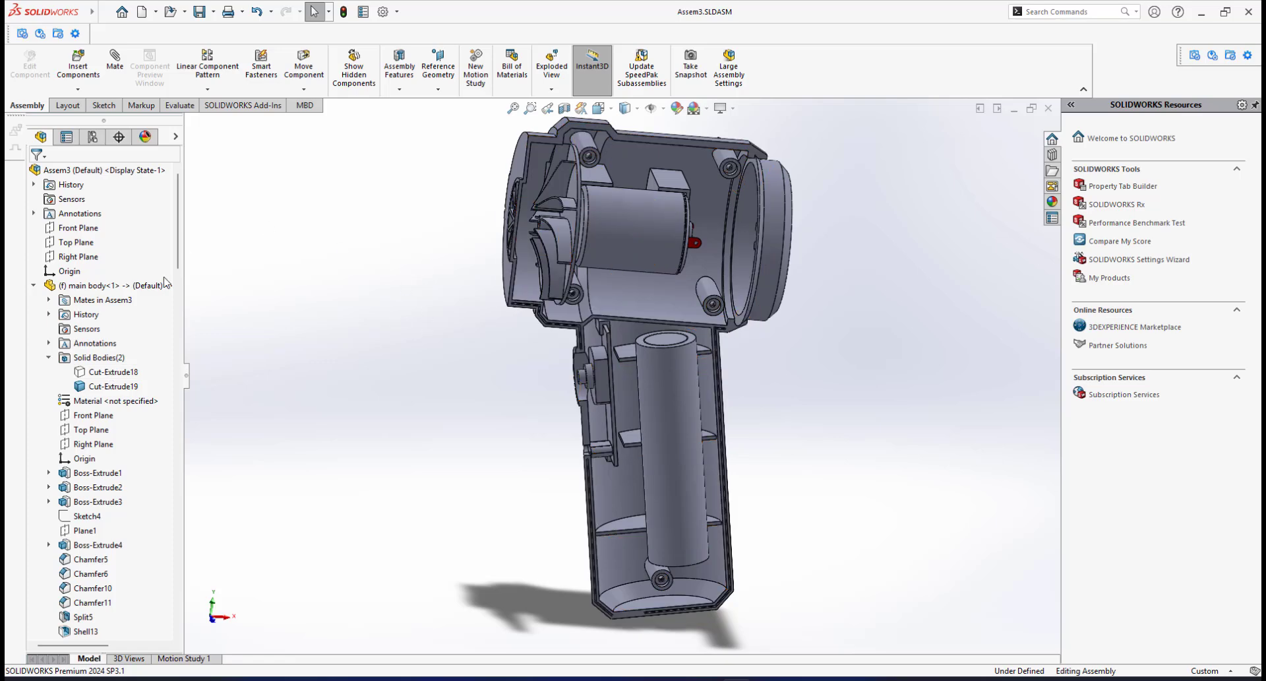
left_click(74, 69)
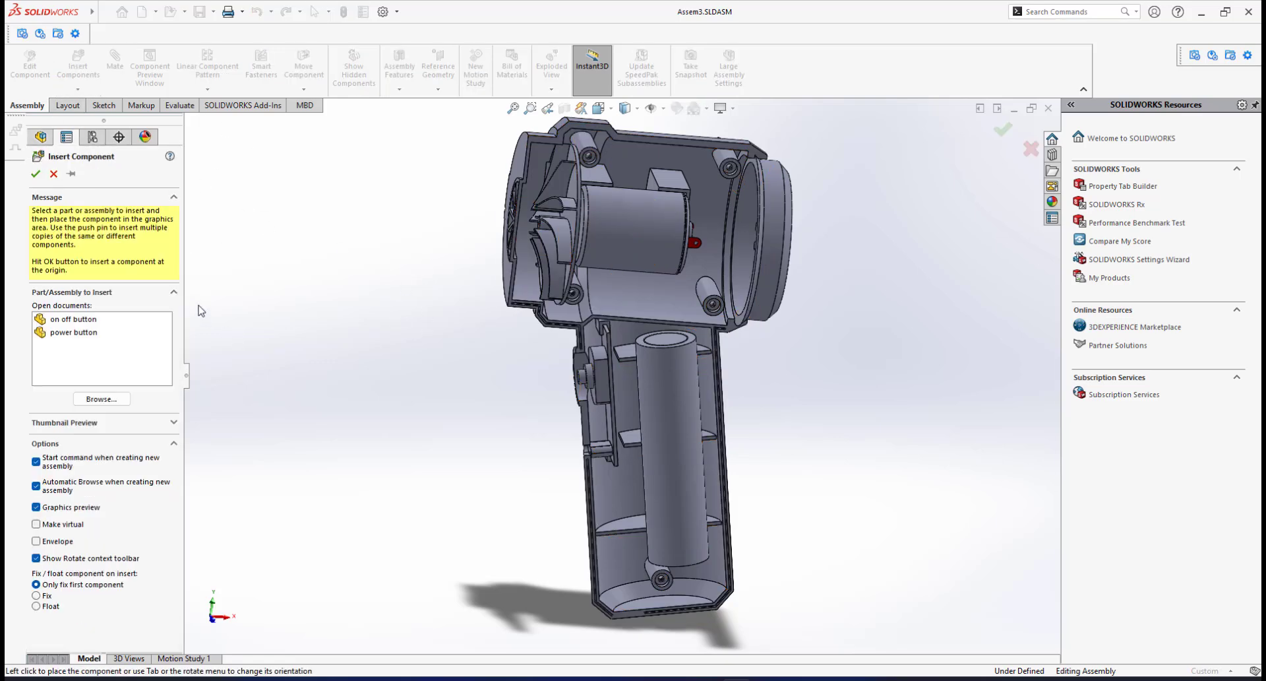
left_click(73, 320)
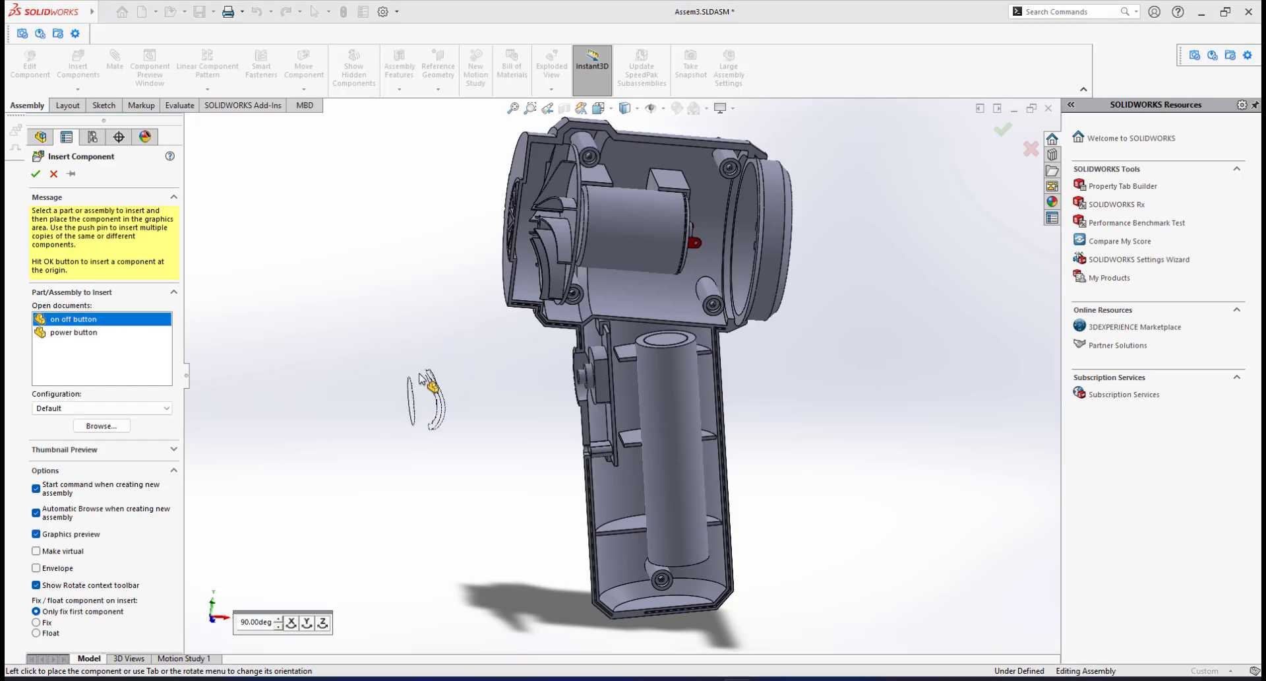
left_click(472, 374)
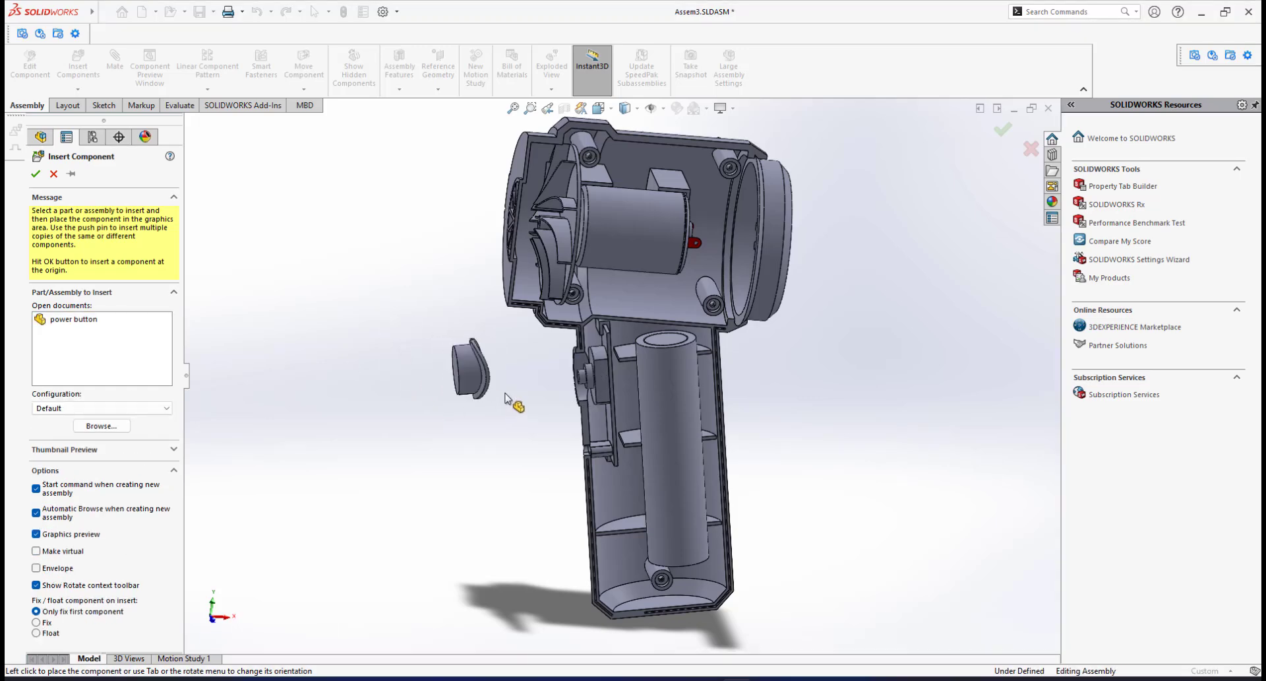
Add a Concentric mate between the on/off button's cylindrical face and the round button opening in the main body.
scroll(542, 367, "up", 2)
middle_click_drag(615, 382, 679, 394)
scroll(593, 402, "down", 5)
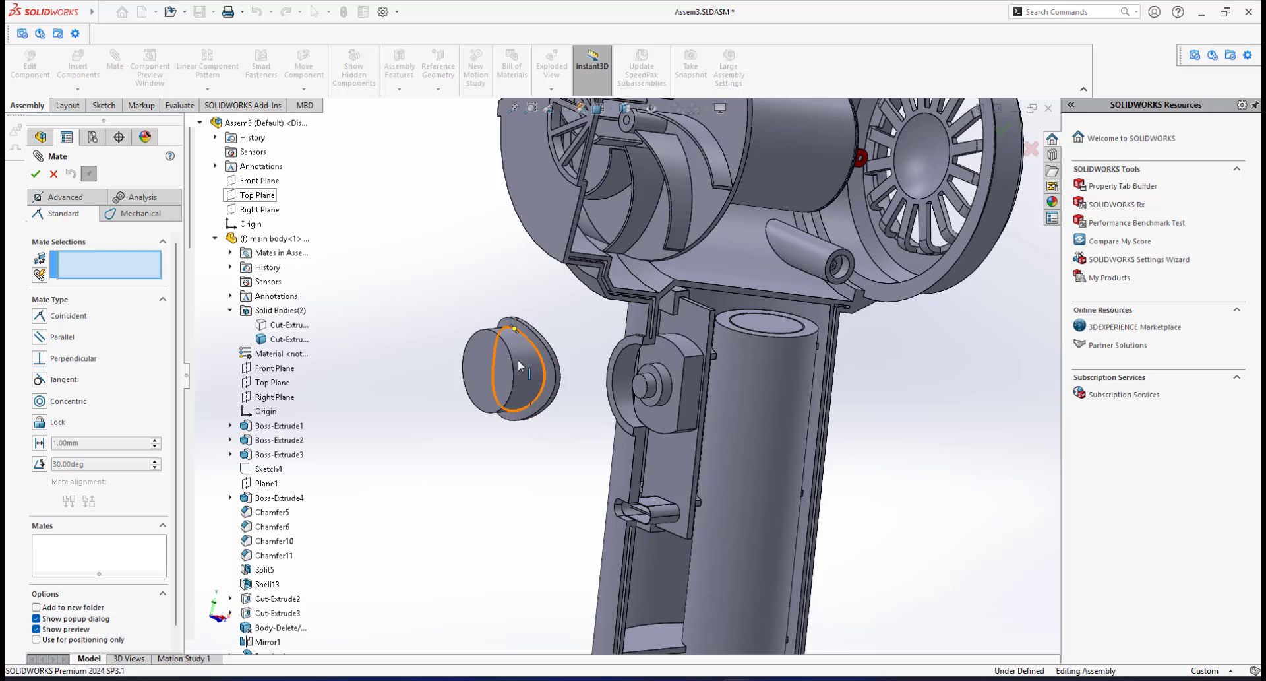
left_click(520, 358)
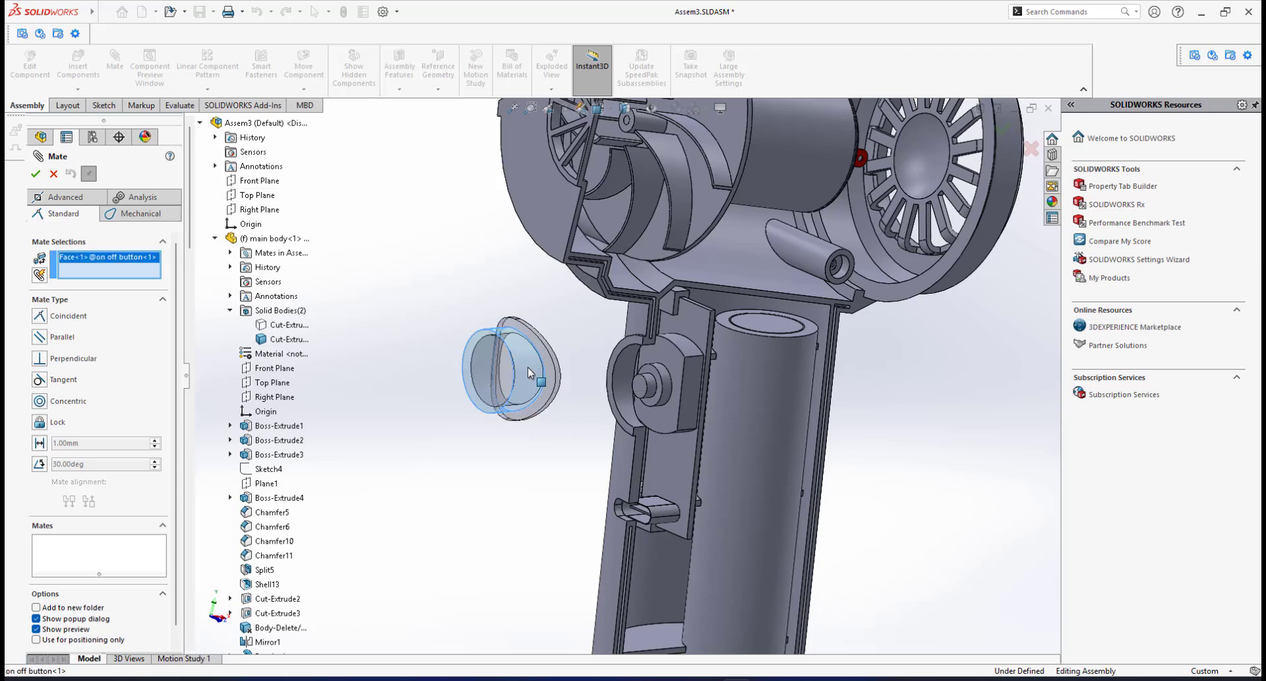
left_click(621, 366)
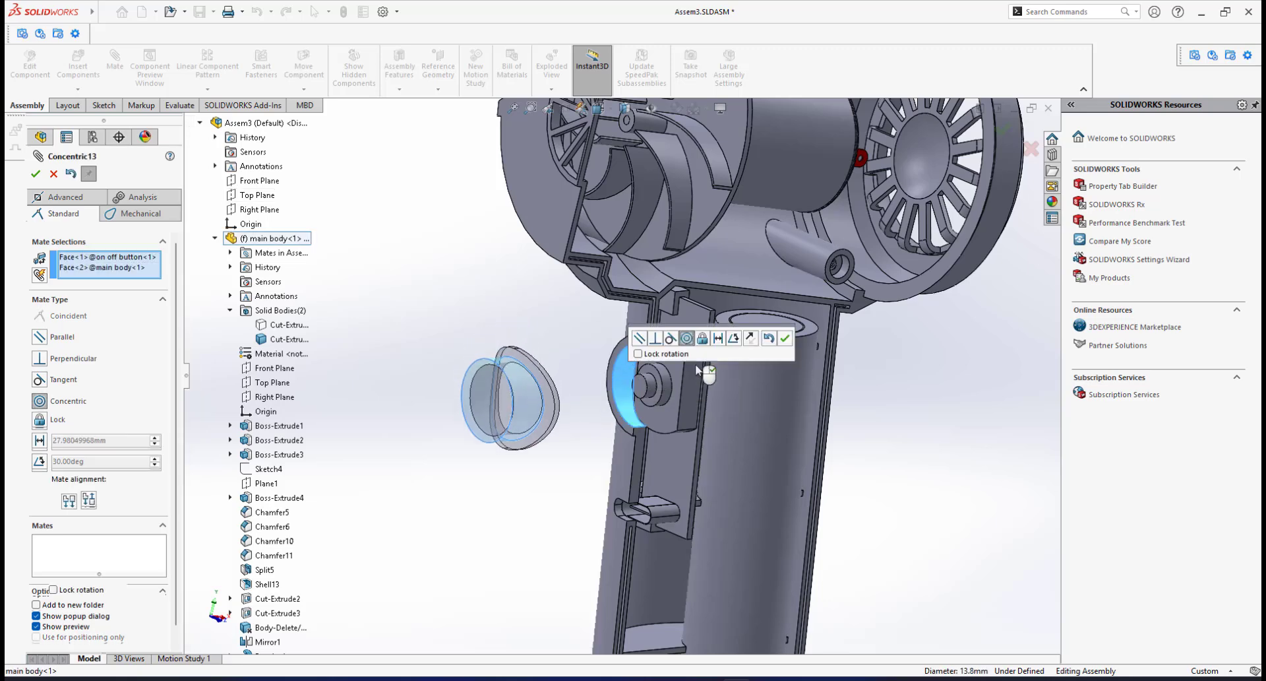
left_click(784, 338)
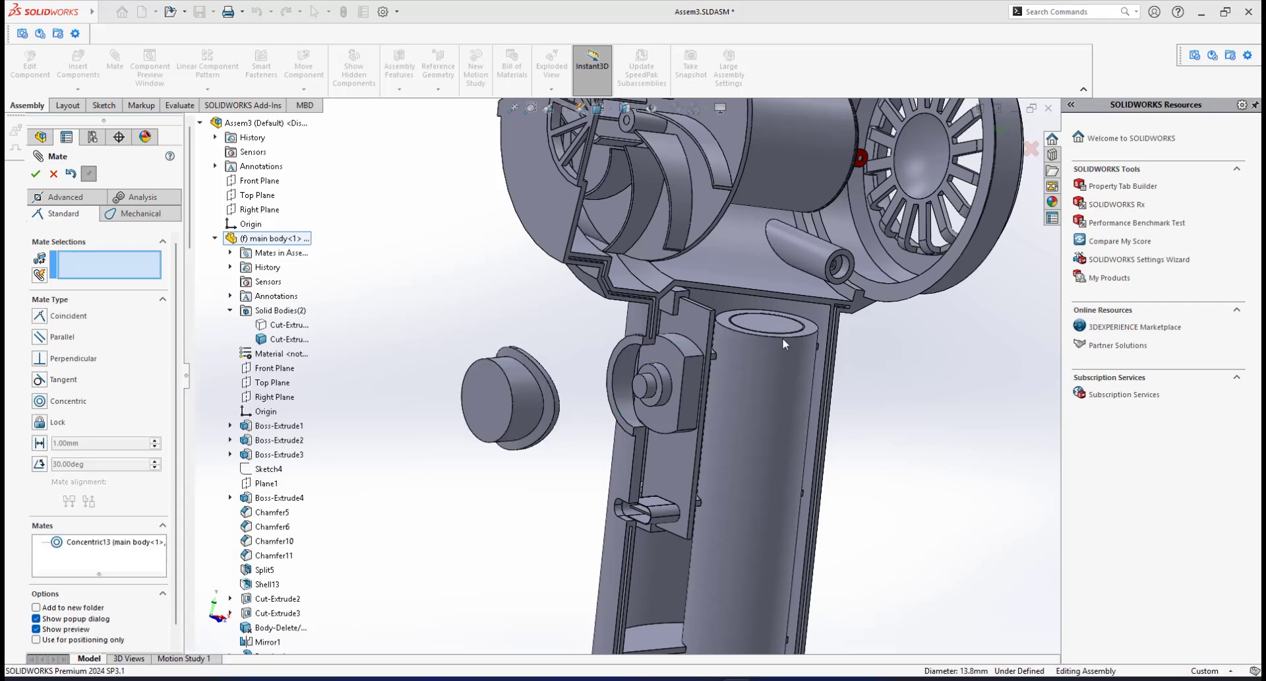
left_click(37, 173)
Slide the on/off button into the main body opening and examine how its flange fits between the wall and the PCB switch.
scroll(561, 417, "down", 3)
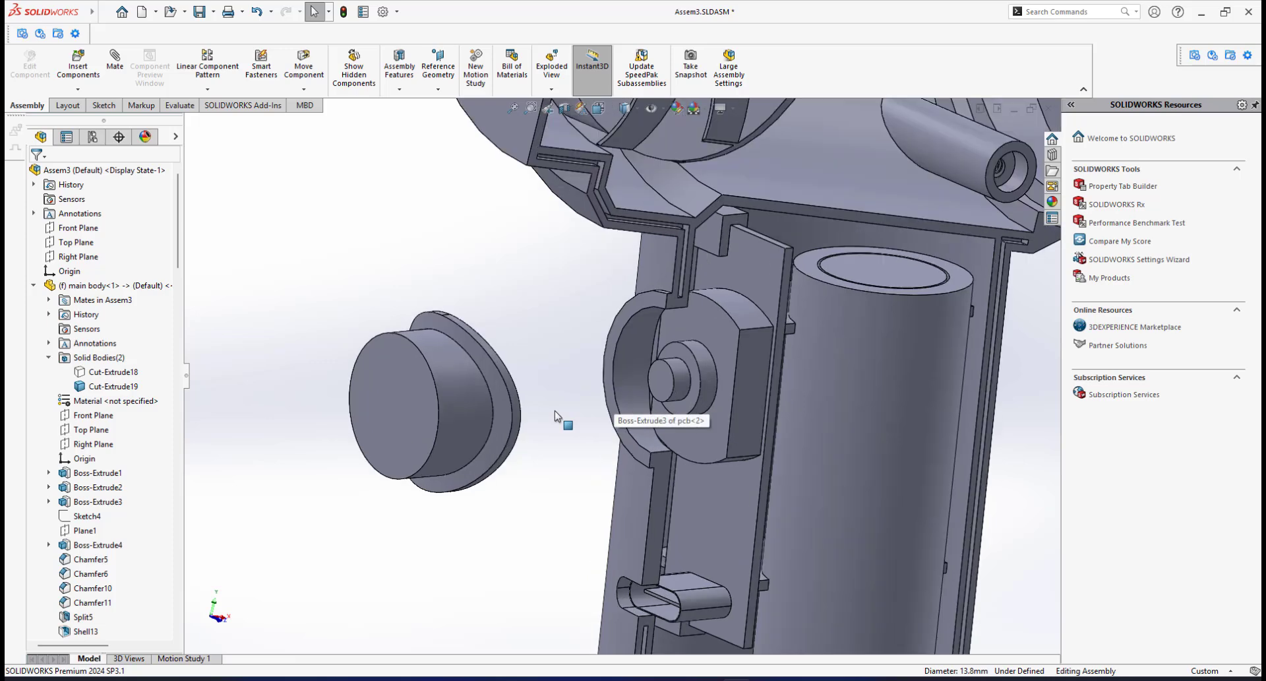
middle_click_drag(559, 416, 469, 357)
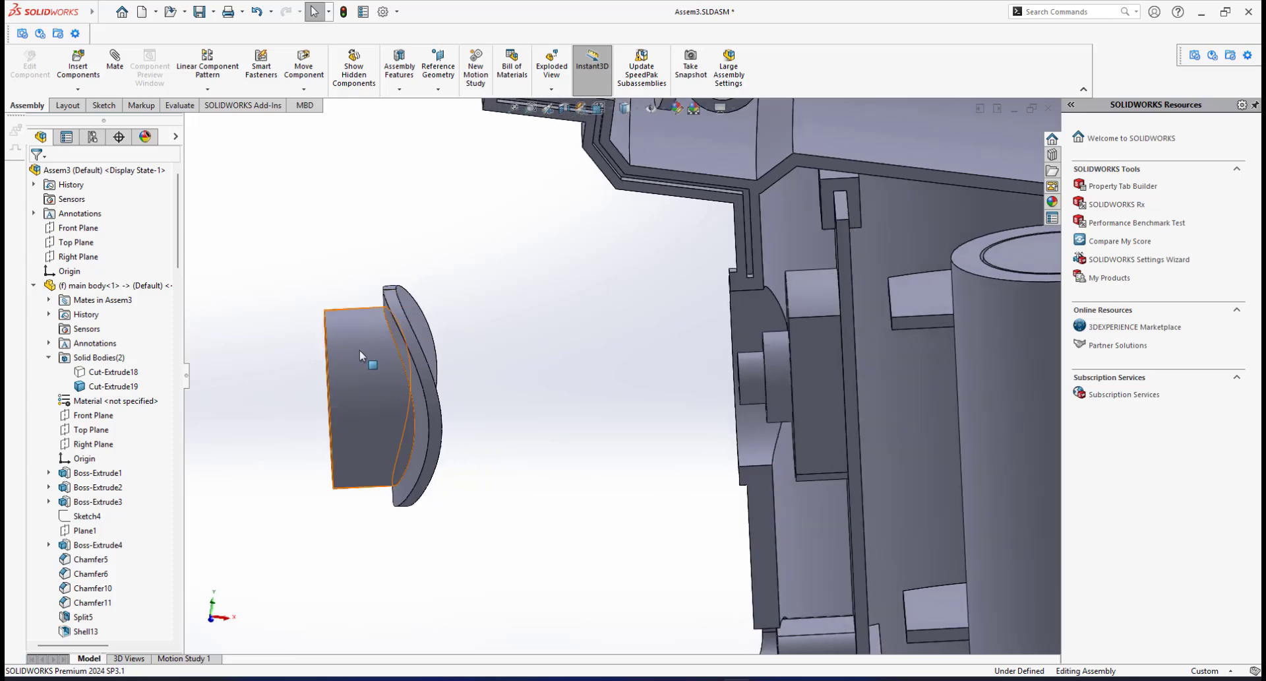
left_click_drag(360, 355, 716, 334)
mouse_move(765, 327)
left_mouse_down()
mouse_move(722, 331)
mouse_move(785, 328)
mouse_move(767, 328)
left_mouse_up()
scroll(794, 320, "down", 4)
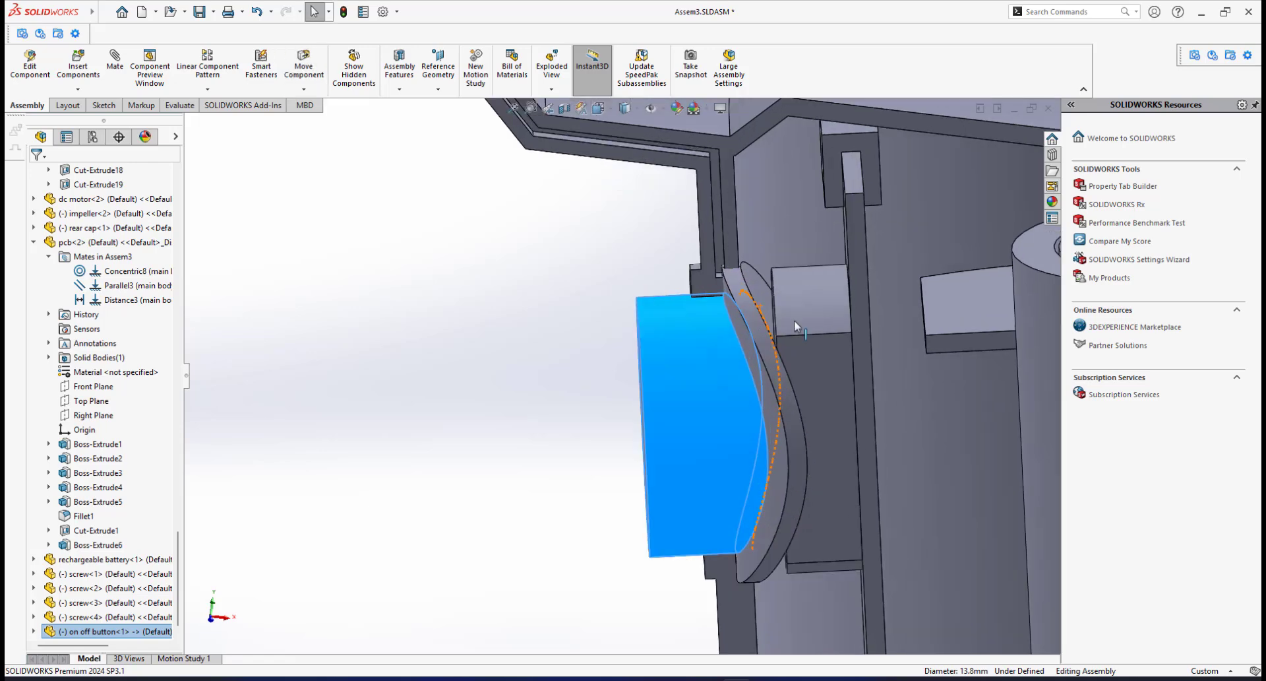
middle_click_drag(785, 322, 665, 400)
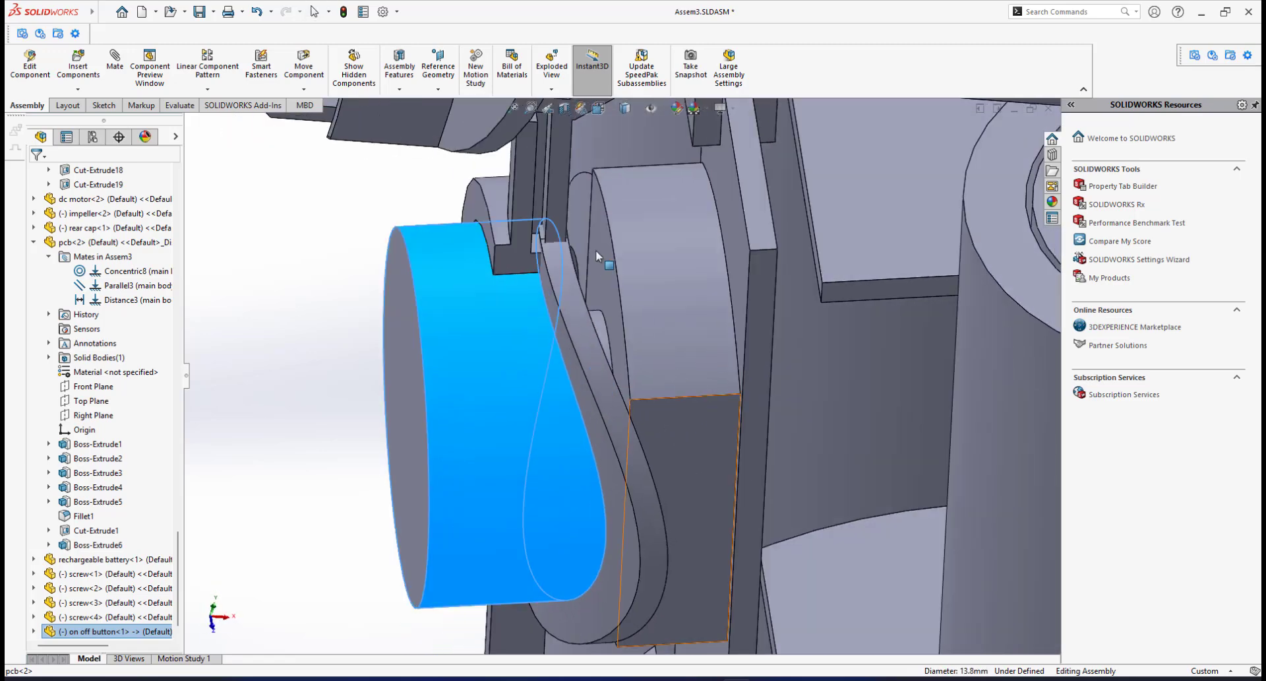
middle_click_drag(596, 248, 620, 343)
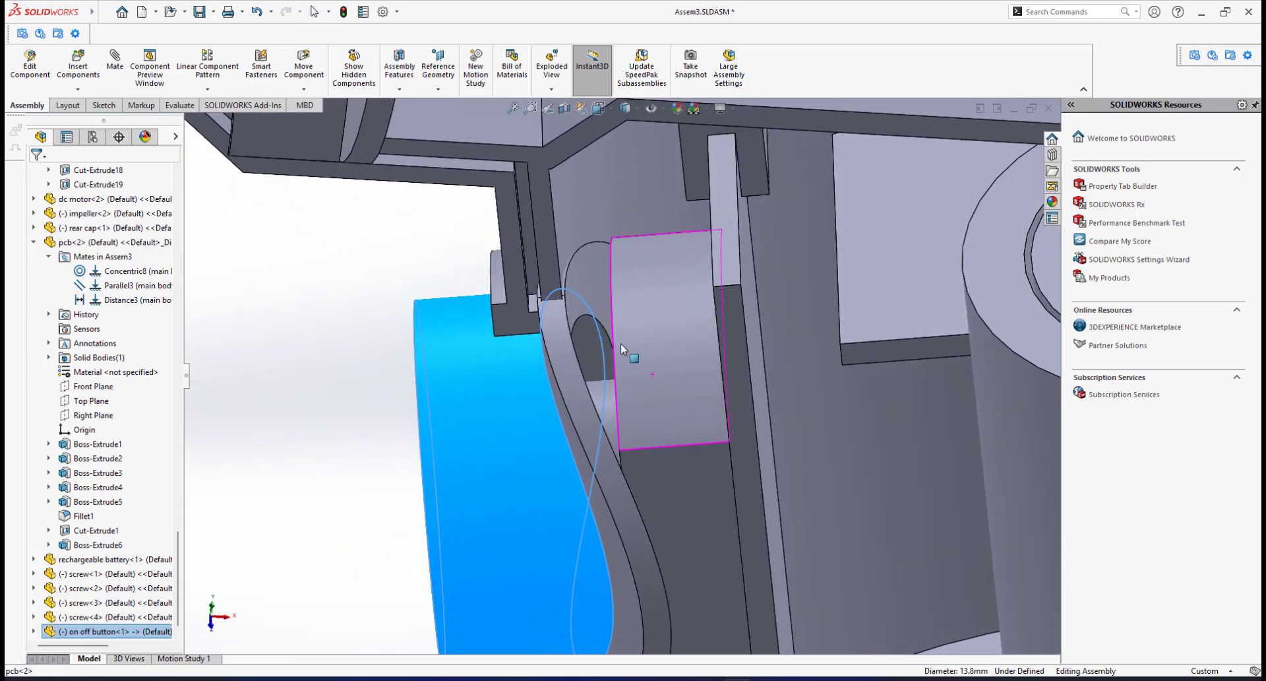
scroll(557, 320, "down", 2)
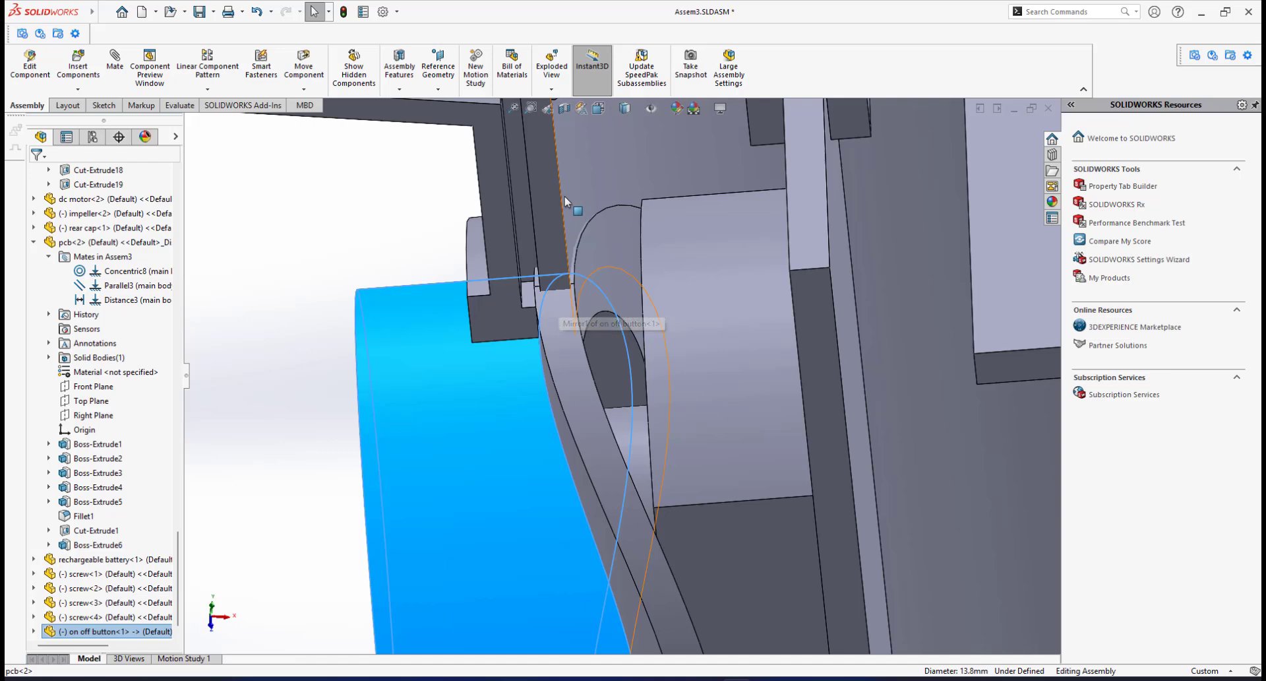
scroll(619, 396, "up", 4)
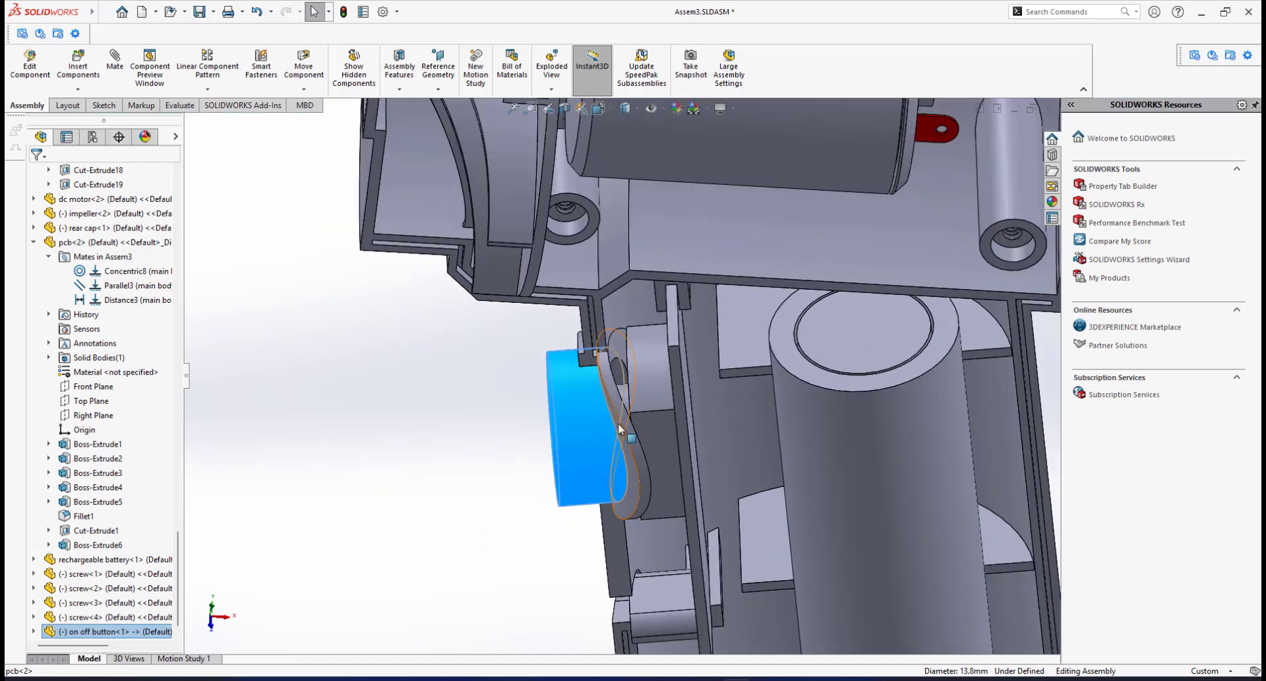
scroll(619, 427, "down", 3)
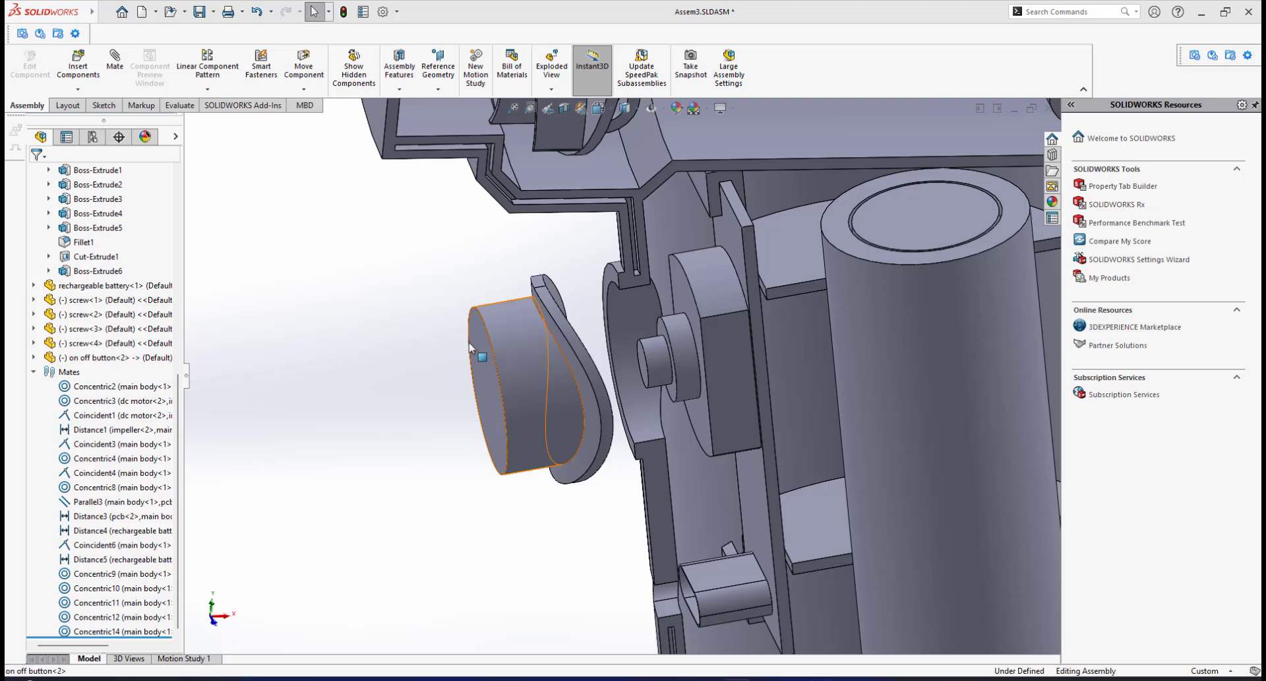
Pull the on/off button outward along its axis, clear of the main body opening.
left_click_drag(529, 340, 365, 396)
scroll(458, 352, "down", 2)
middle_click_drag(521, 356, 585, 340)
scroll(587, 346, "up", 2)
middle_click_drag(514, 381, 356, 284)
Add a Coincident mate between the Front Planes of the on/off button and the main body.
left_click(262, 327)
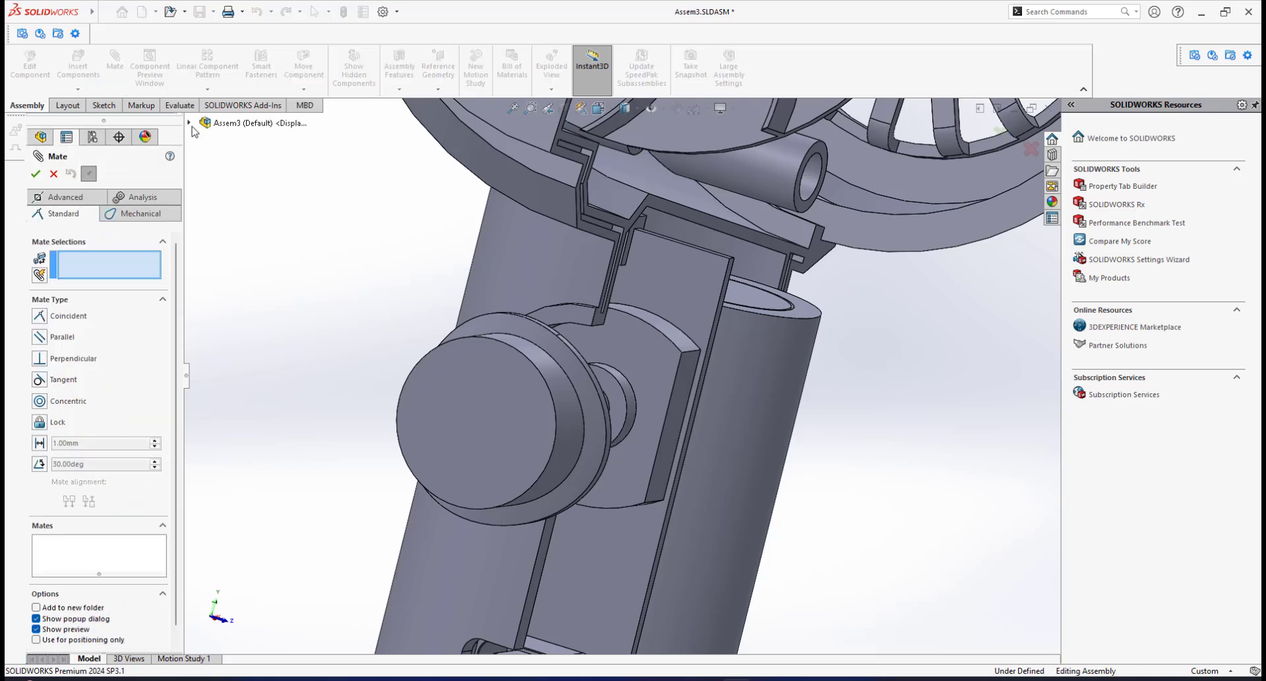
left_click(190, 123)
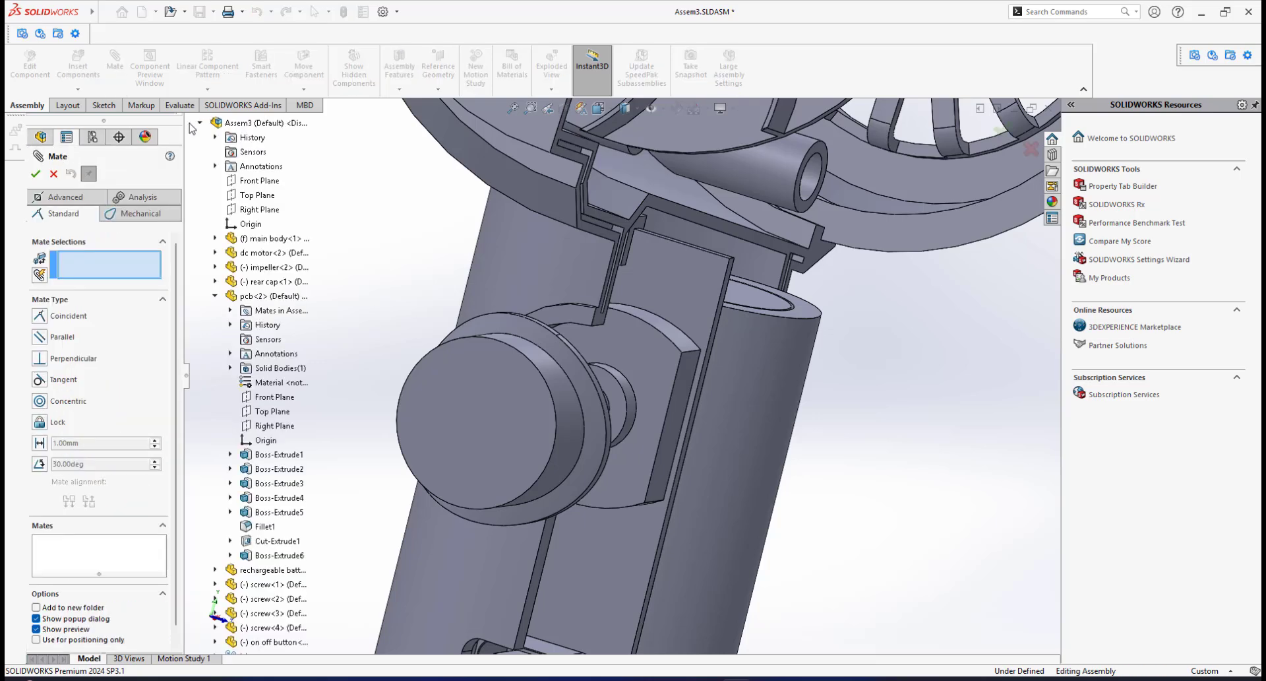
left_click(214, 296)
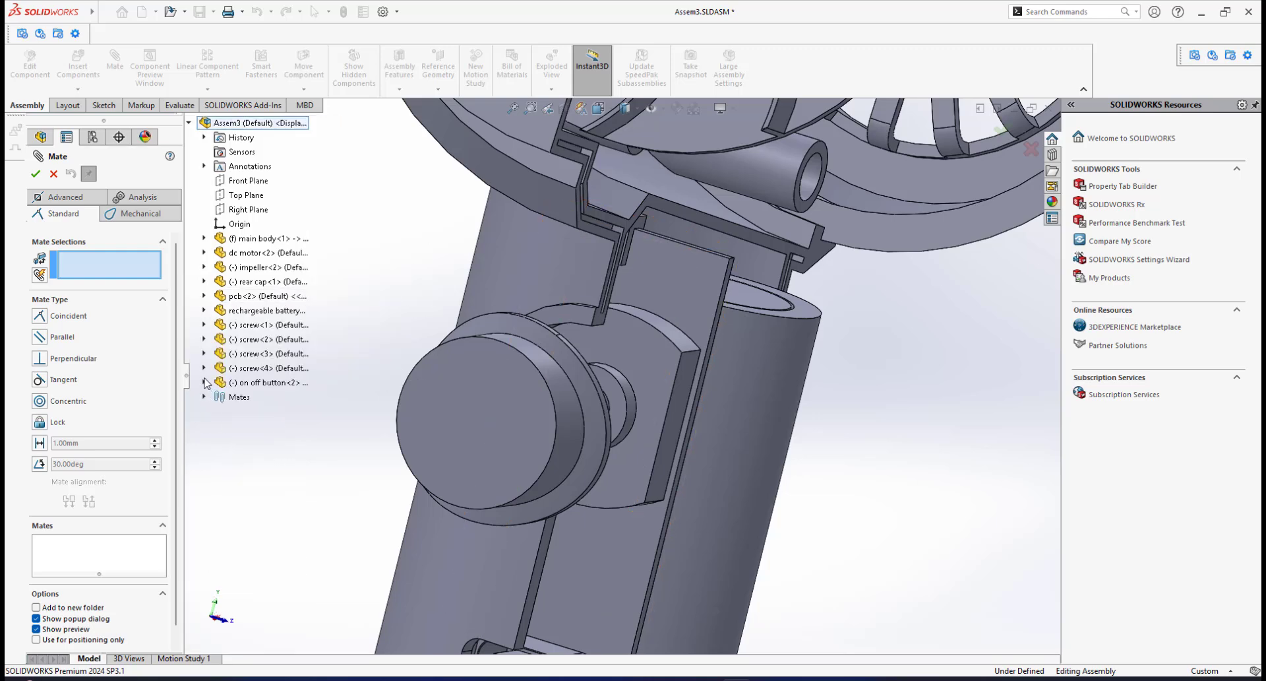
left_click(204, 383)
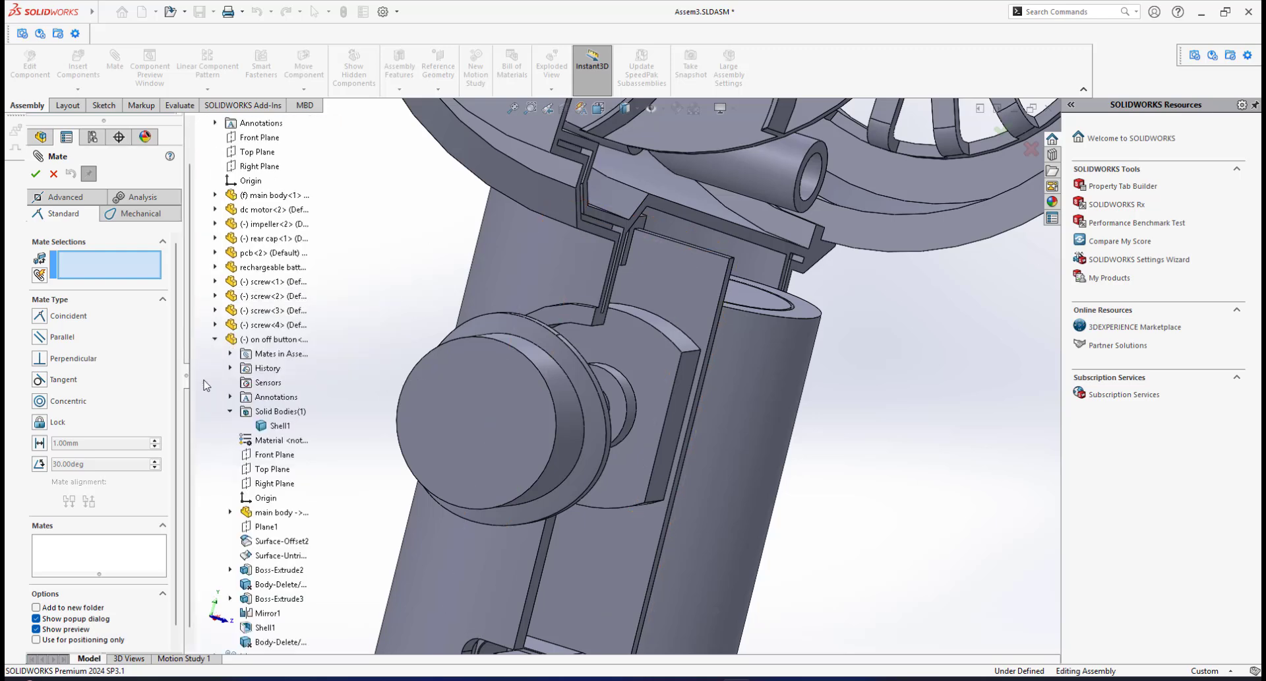
left_click(275, 455)
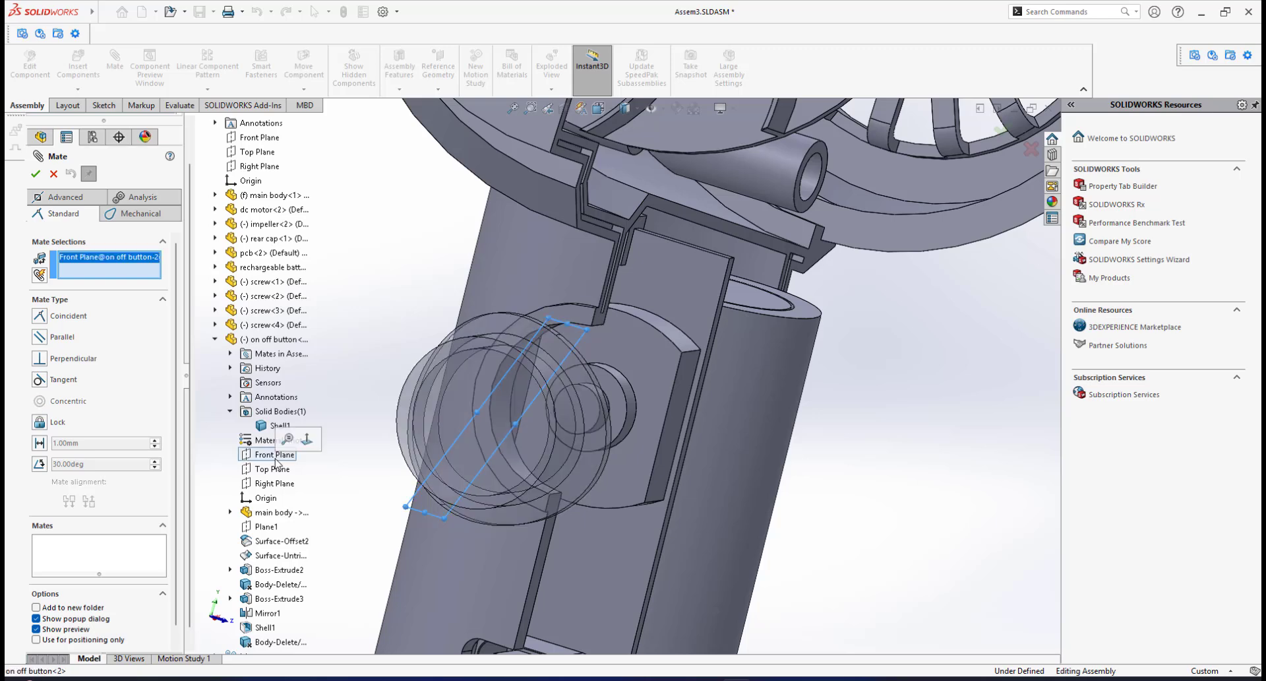
left_click(216, 340)
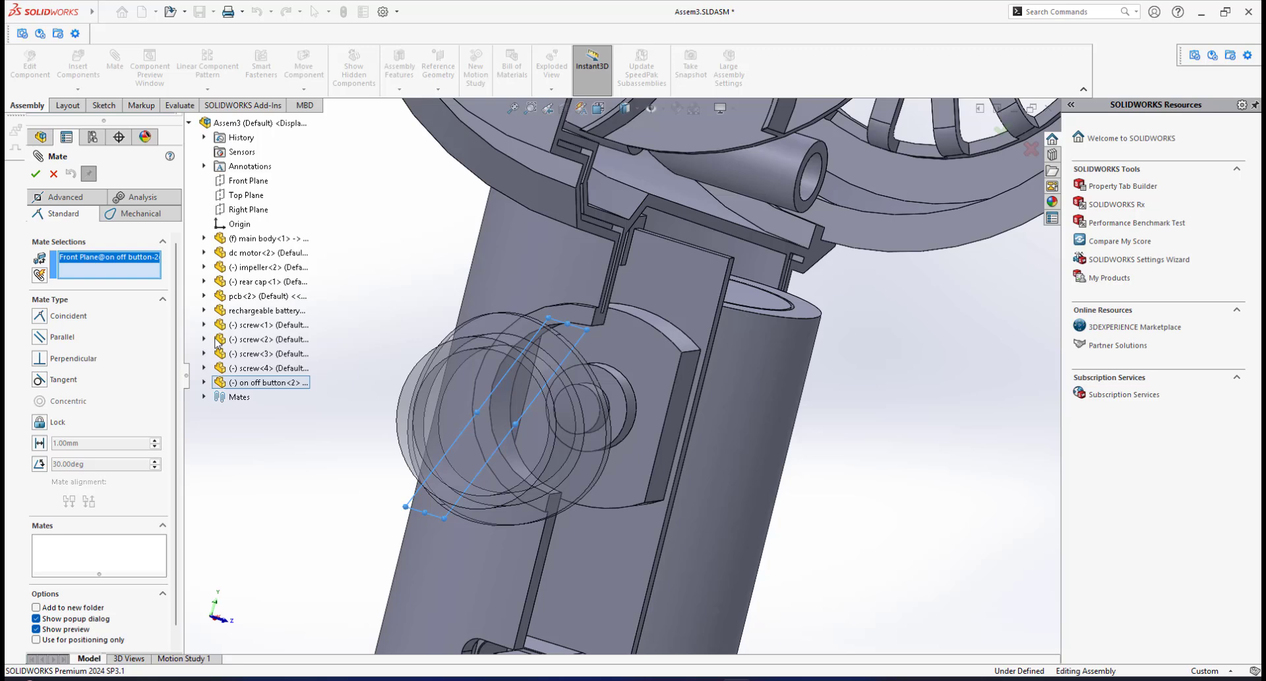
left_click(204, 238)
scroll(556, 324, "up", 4)
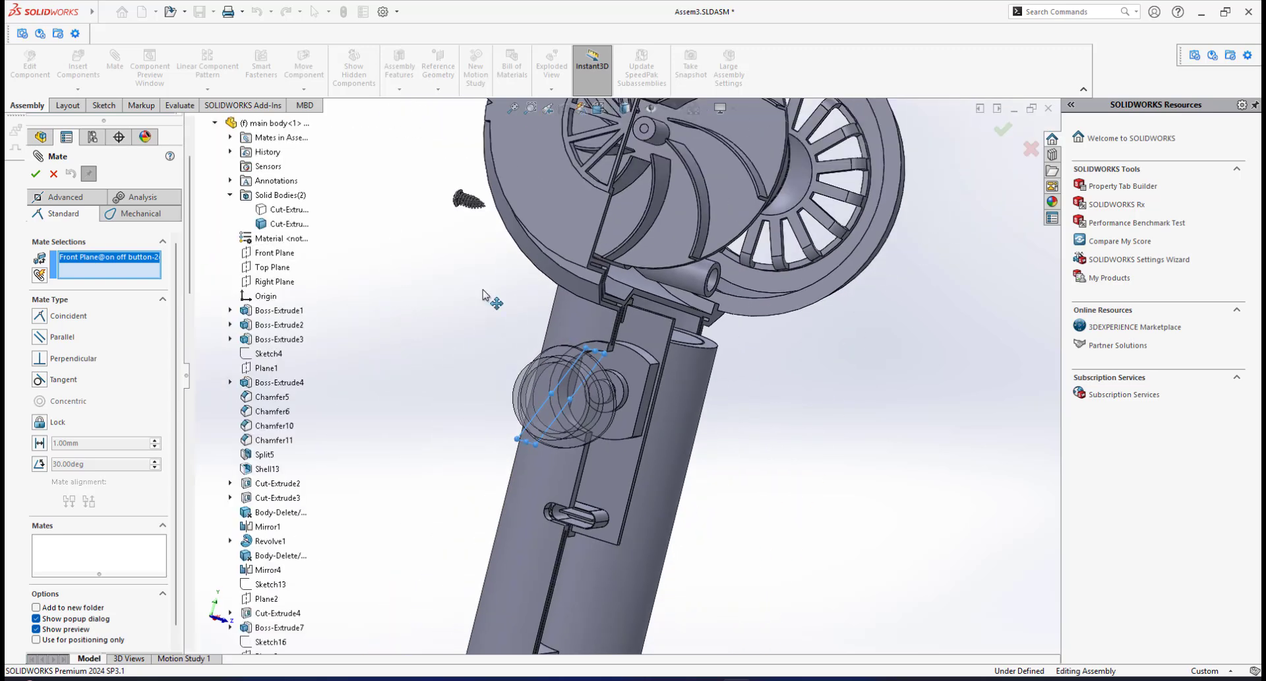
left_click(272, 253)
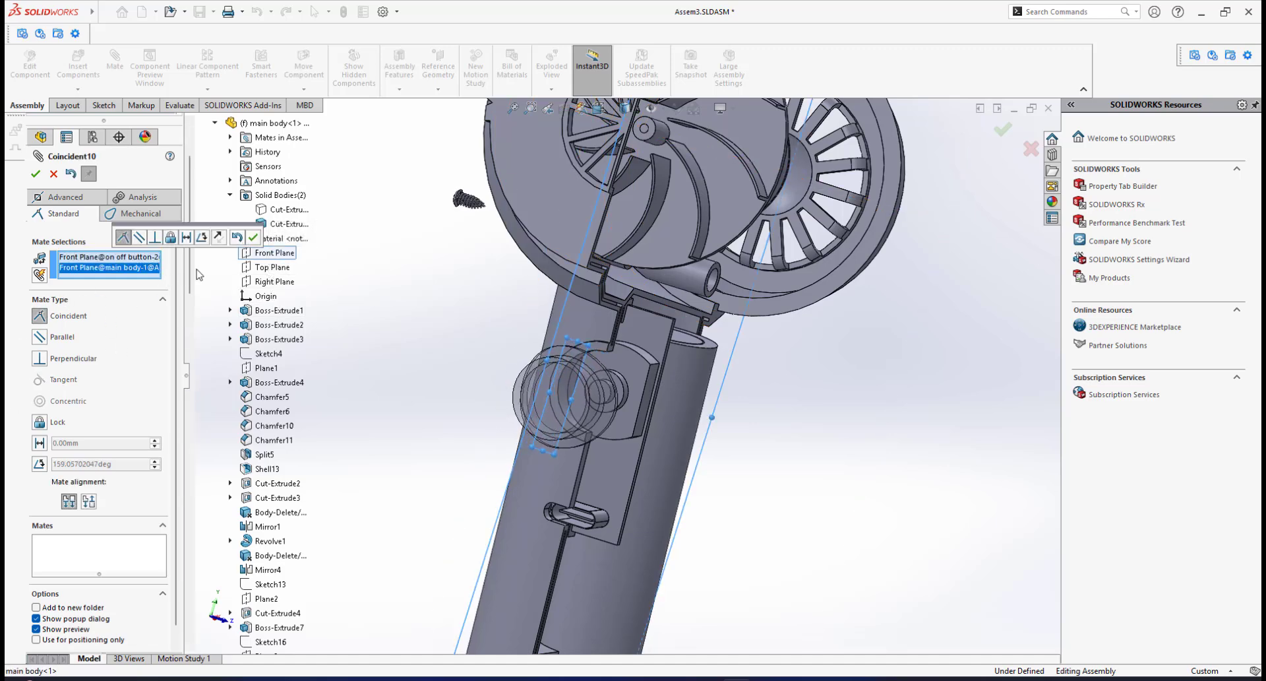
left_click(253, 237)
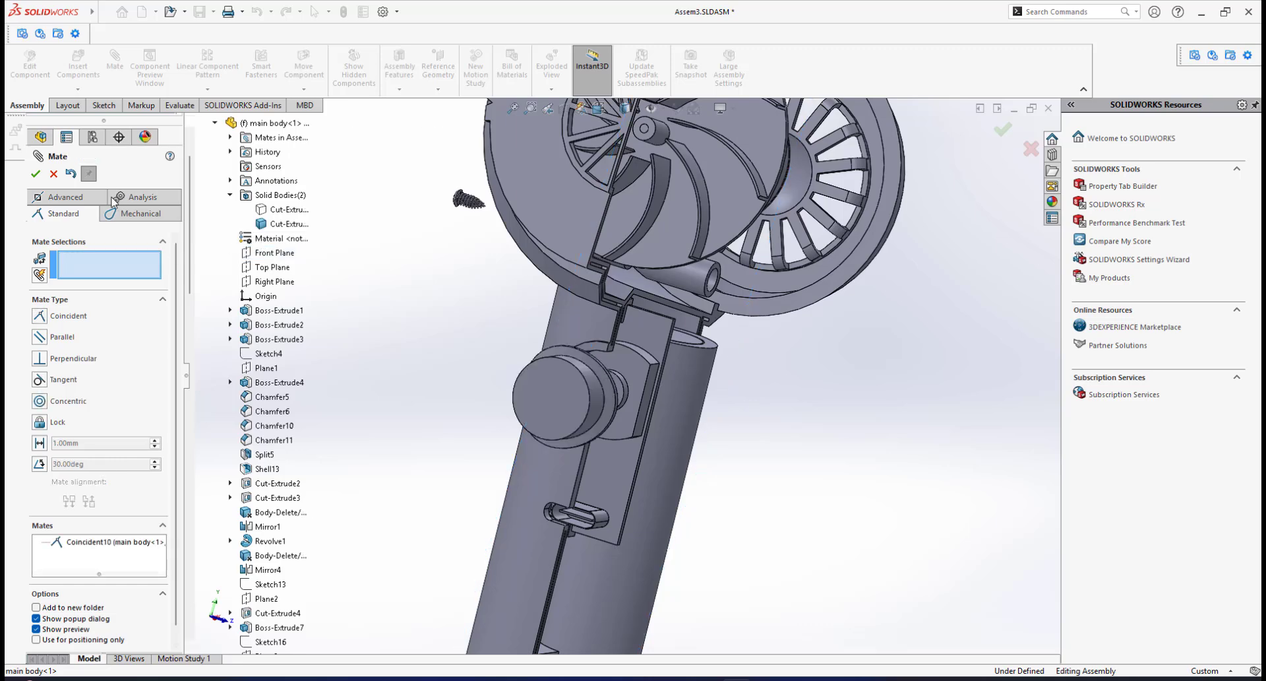
left_click(35, 173)
Slide the on/off button along its axis into the main body opening, up to the PCB switch.
scroll(563, 389, "down", 5)
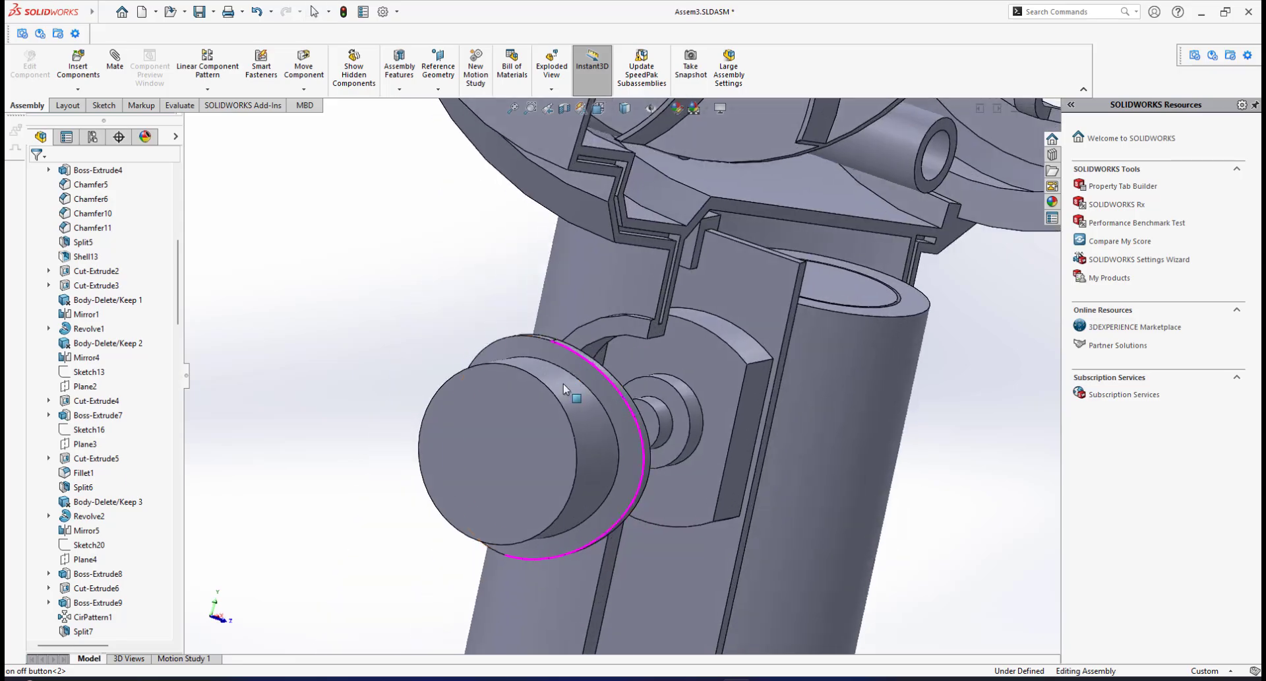
left_click_drag(571, 401, 439, 329)
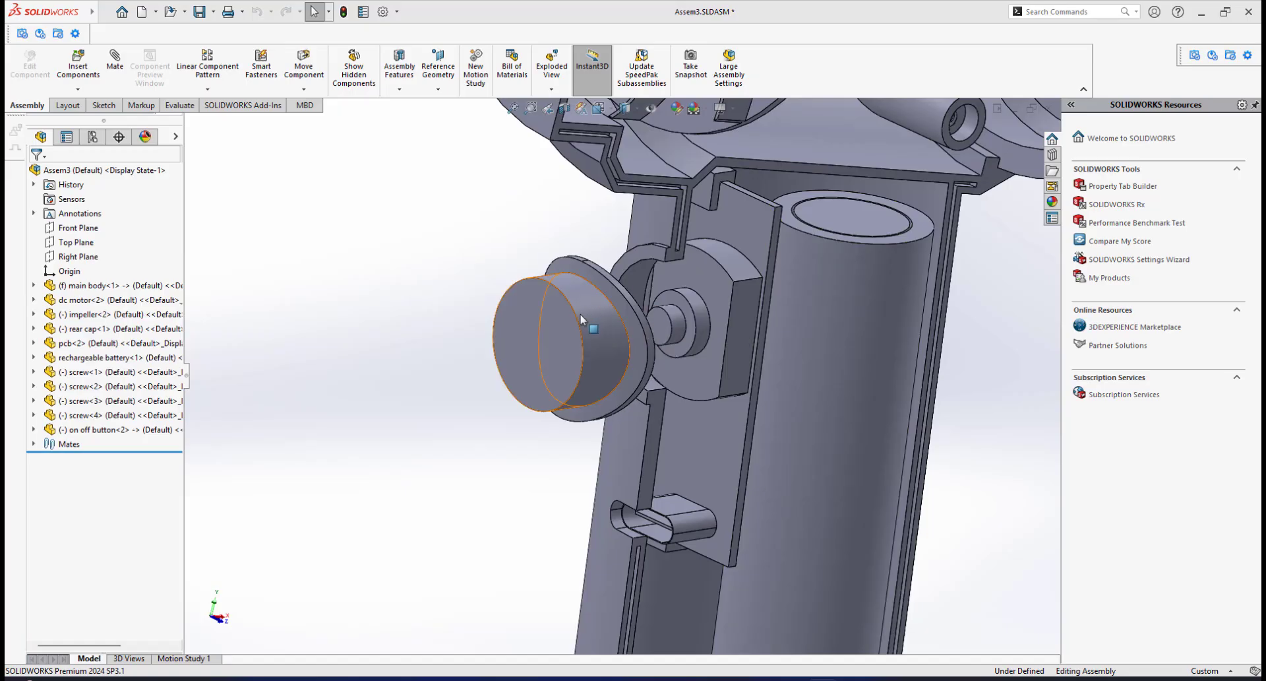
scroll(581, 319, "down", 1)
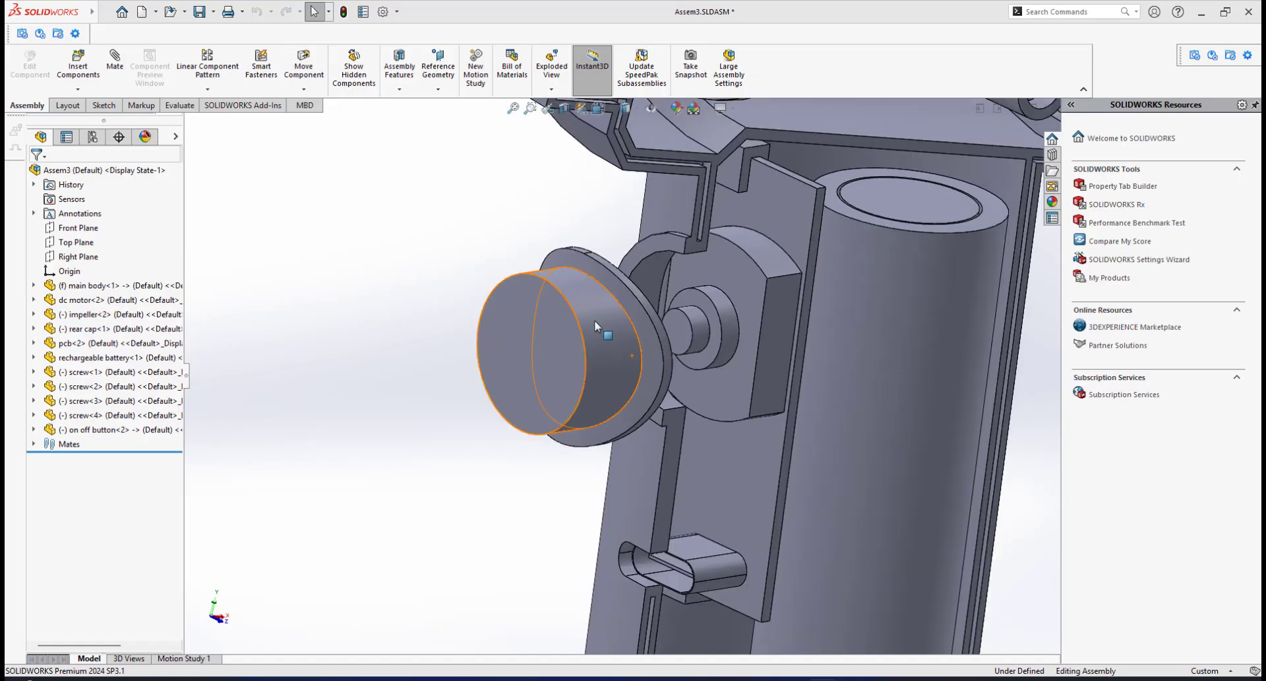
left_click_drag(554, 339, 596, 344)
scroll(661, 325, "down", 2)
middle_click_drag(661, 325, 636, 331)
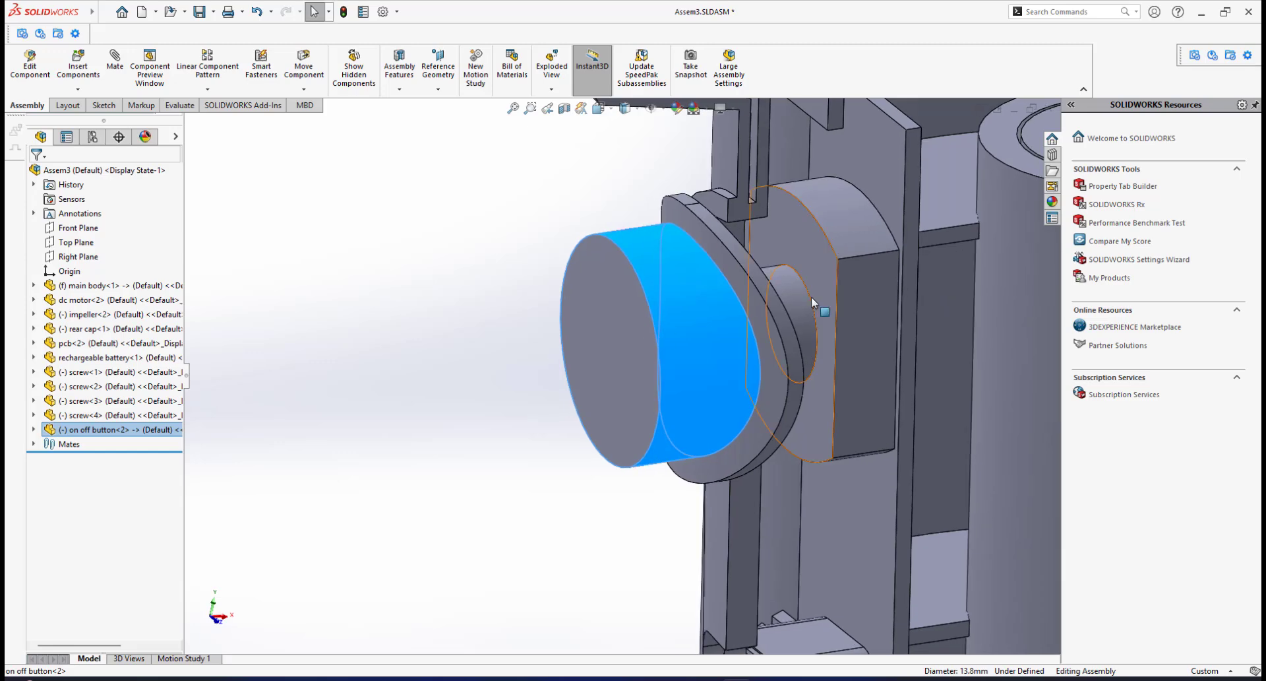
middle_click_drag(811, 296, 642, 323)
left_click_drag(504, 352, 582, 348)
scroll(608, 336, "down", 4)
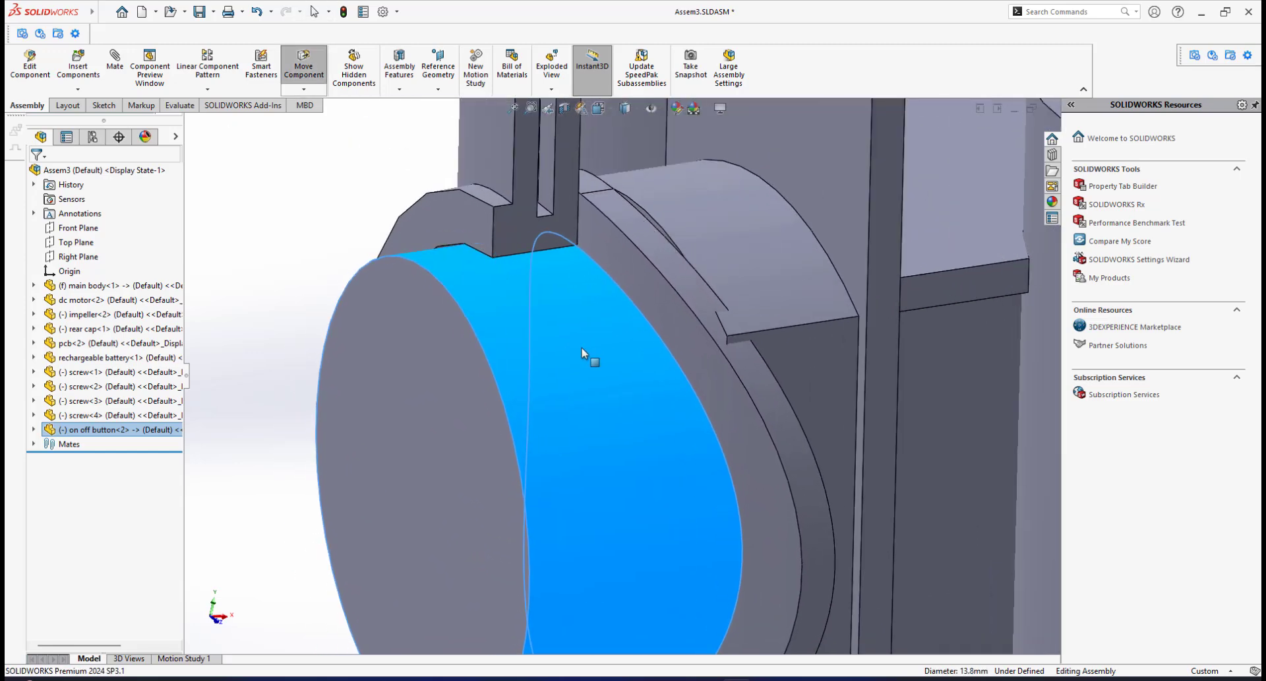
Examine closely how the button's curved flange sits against the inner wall of the main body and the PCB switch housing.
scroll(637, 298, "down", 2)
middle_click_drag(637, 298, 616, 277)
scroll(653, 270, "up", 4)
scroll(653, 271, "down", 2)
scroll(614, 280, "down", 3)
middle_click_drag(541, 331, 566, 259)
mouse_move(602, 181)
middle_mouse_down()
mouse_move(614, 201)
mouse_move(604, 181)
middle_mouse_up()
scroll(758, 255, "up", 2)
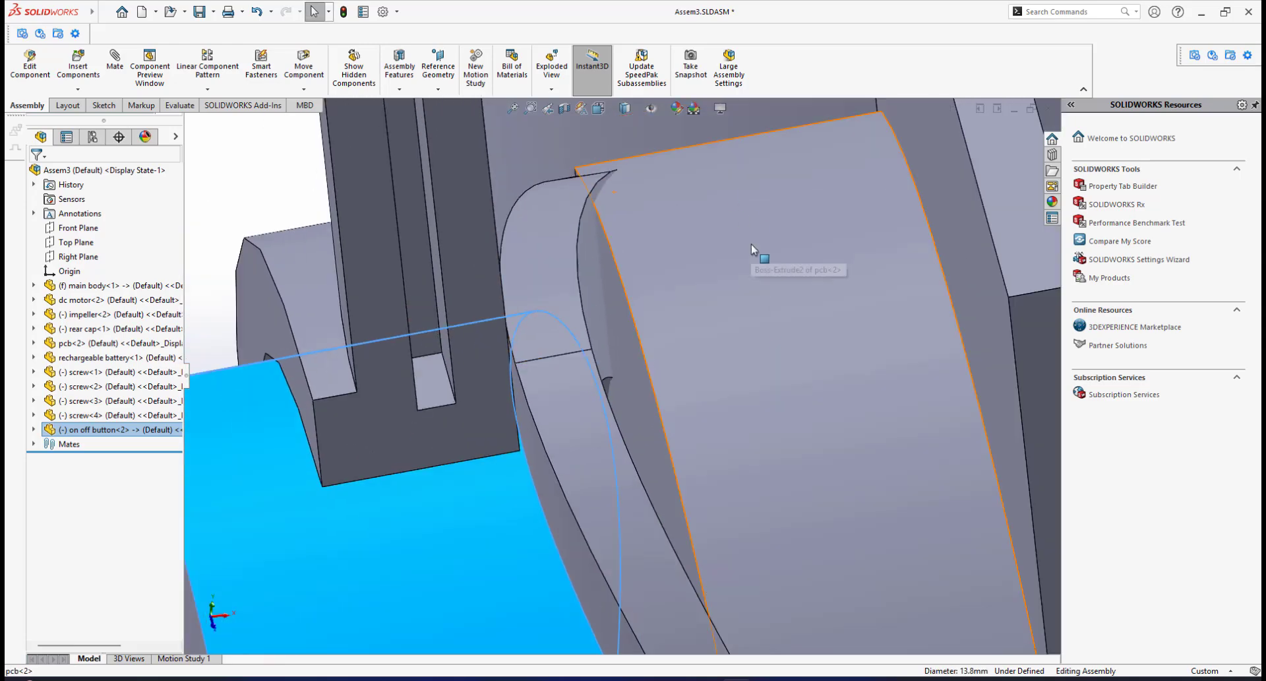
scroll(609, 385, "down", 4)
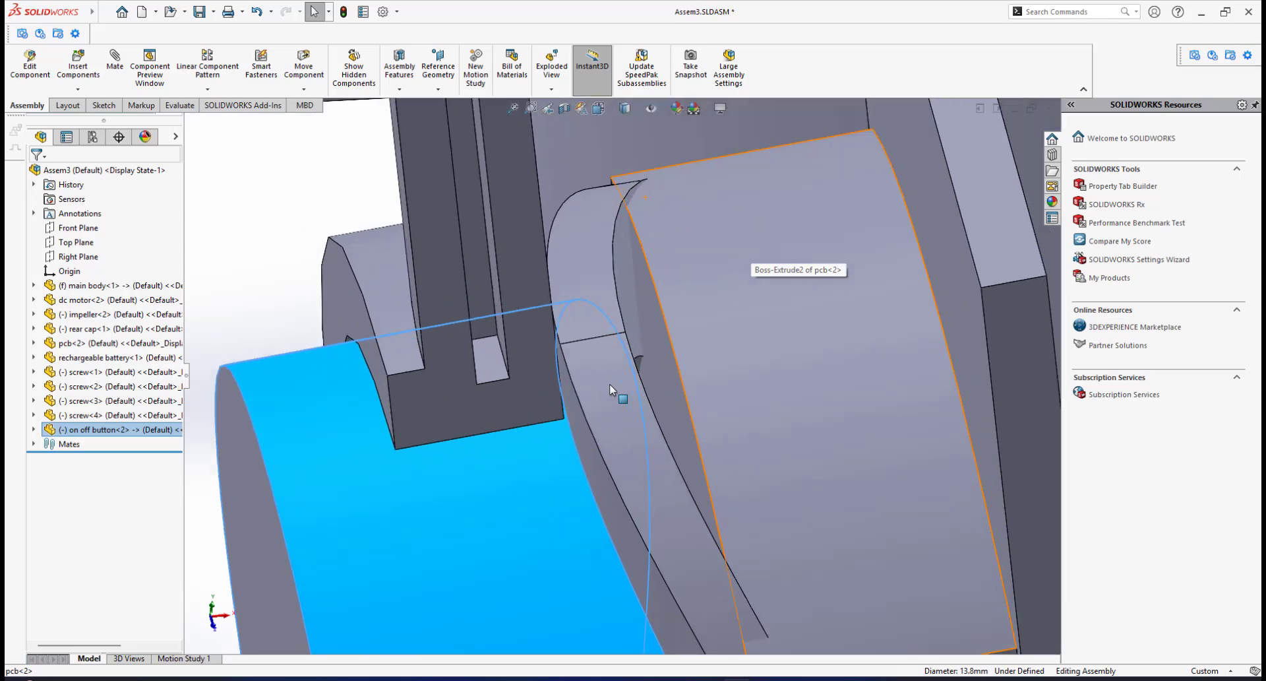
Pull the on/off button back out of the main body opening and clear the selection.
scroll(610, 384, "up", 5)
middle_click_drag(645, 384, 655, 362)
scroll(539, 434, "up", 5)
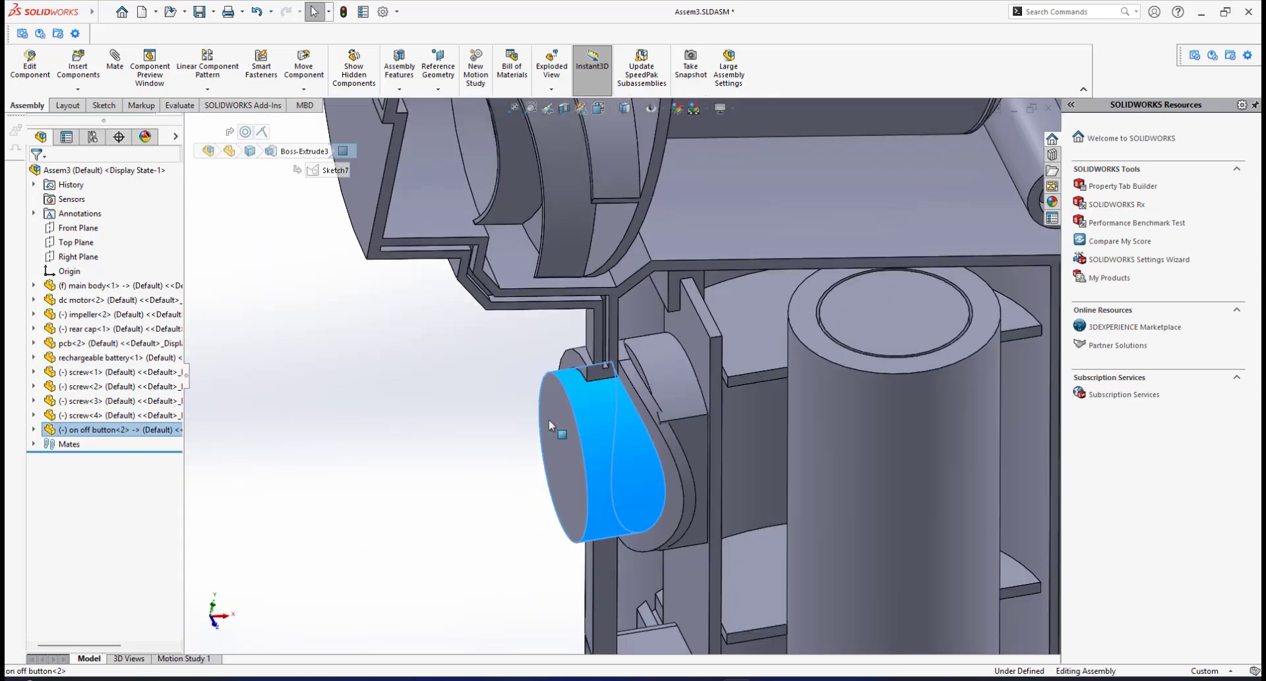
left_click_drag(549, 418, 359, 450)
left_click(542, 369)
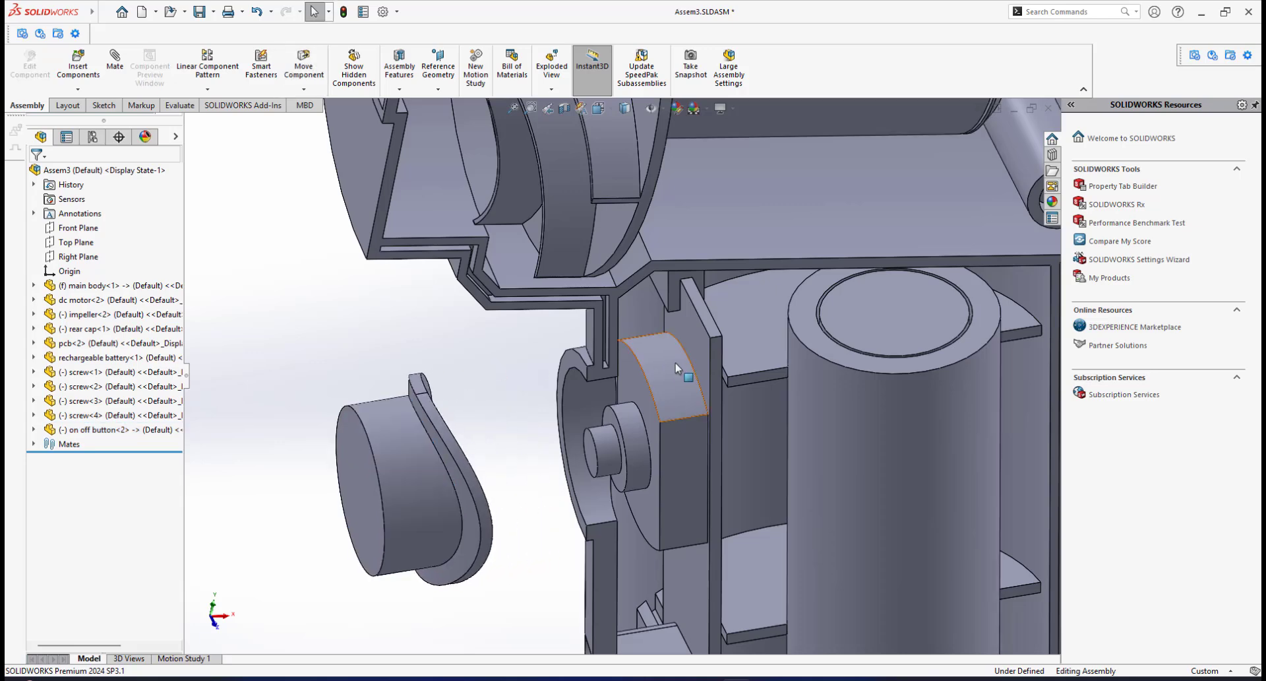
Set the PCB's distance mate to the main body to 4 mm.
scroll(591, 358, "down", 5)
middle_click_drag(592, 358, 490, 349)
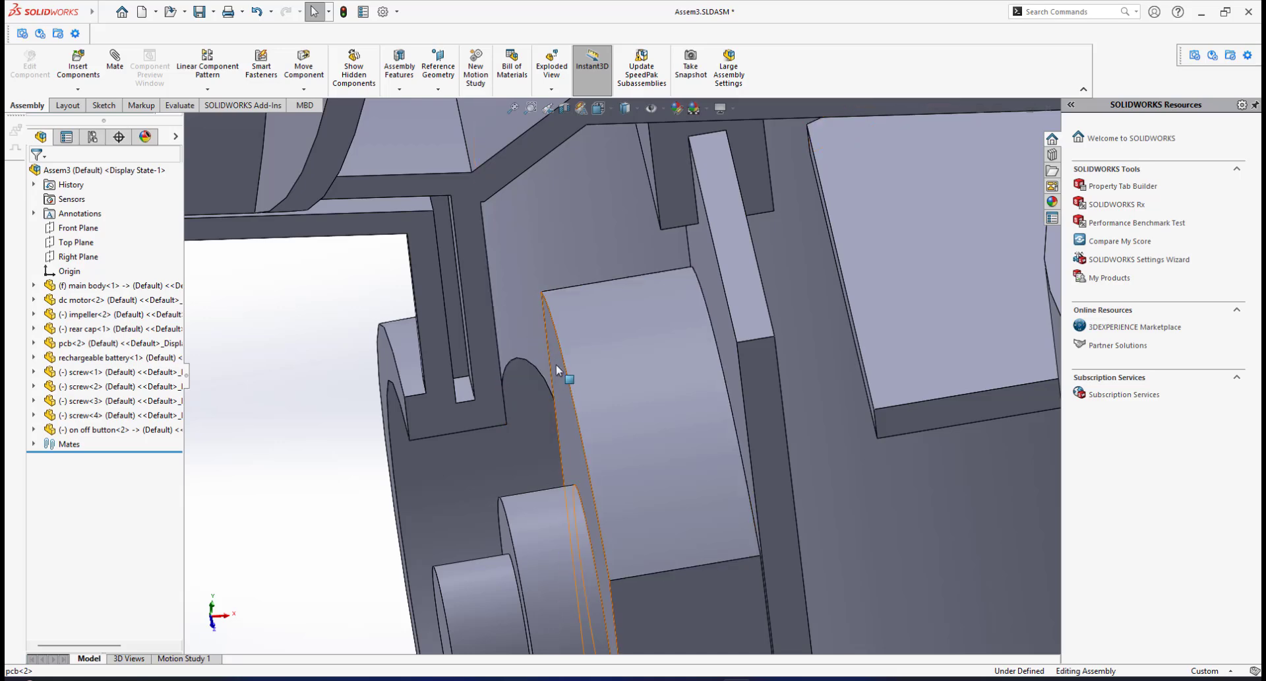
middle_click_drag(596, 360, 692, 341)
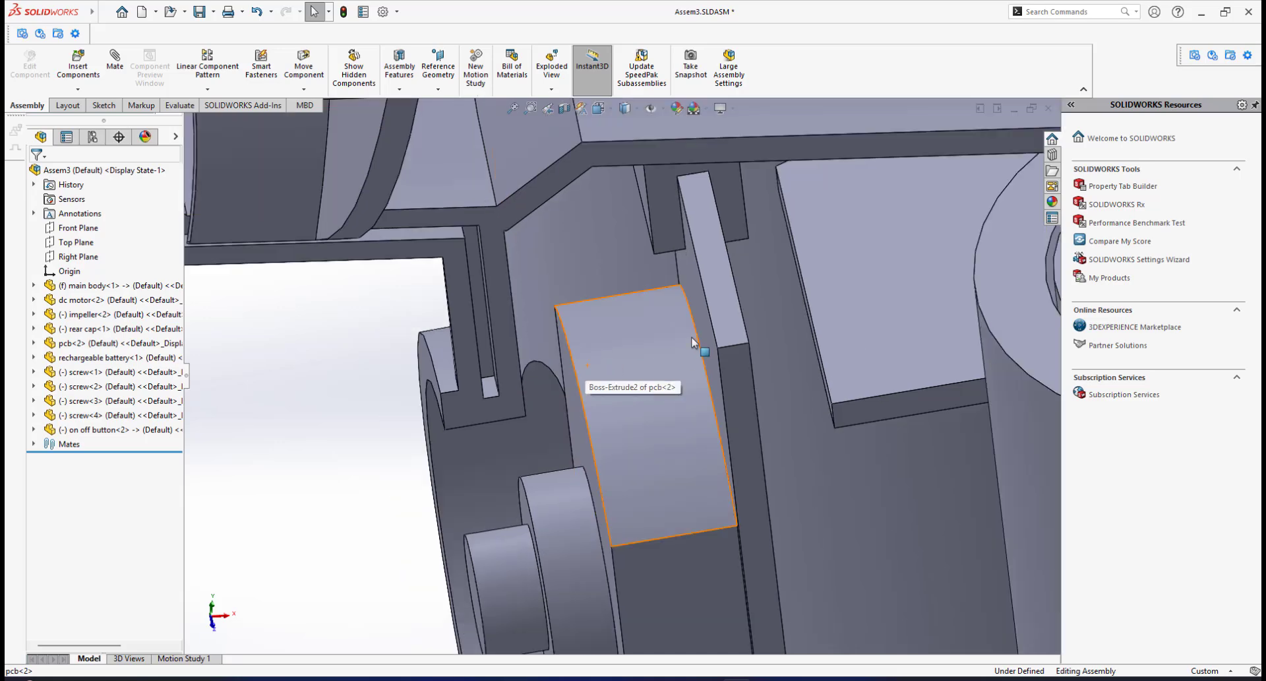
left_click(722, 315)
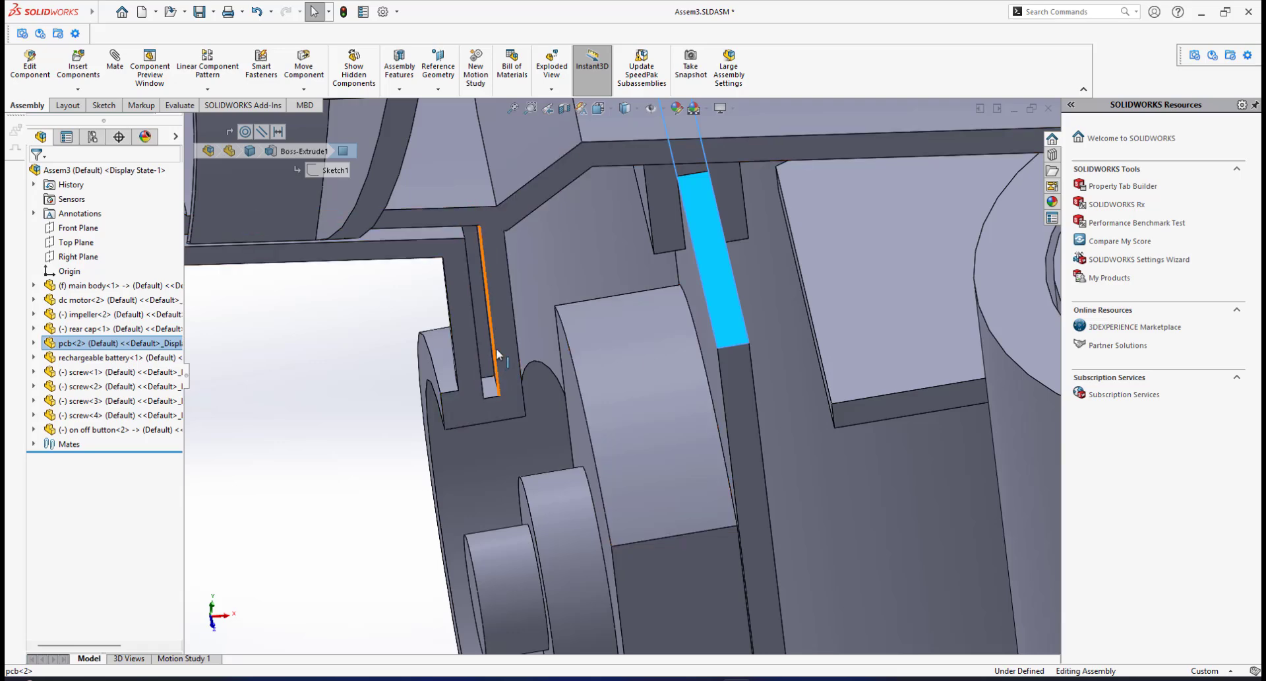
left_click(33, 345)
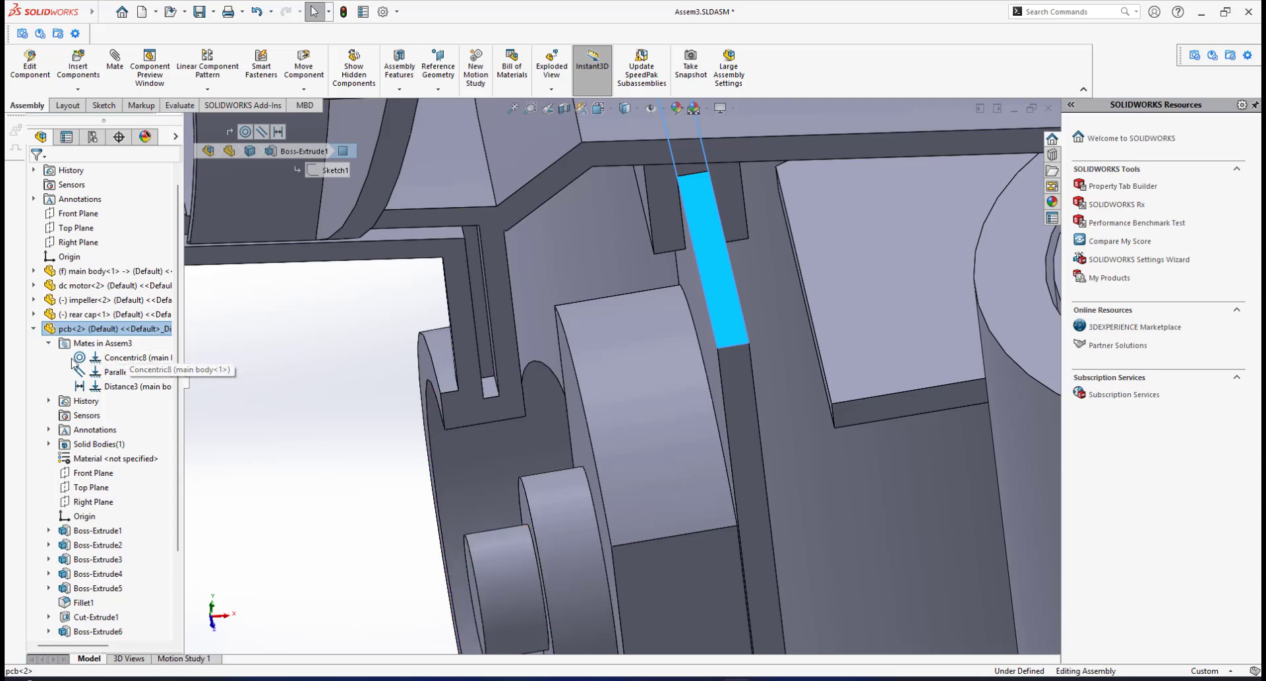
left_click(131, 387)
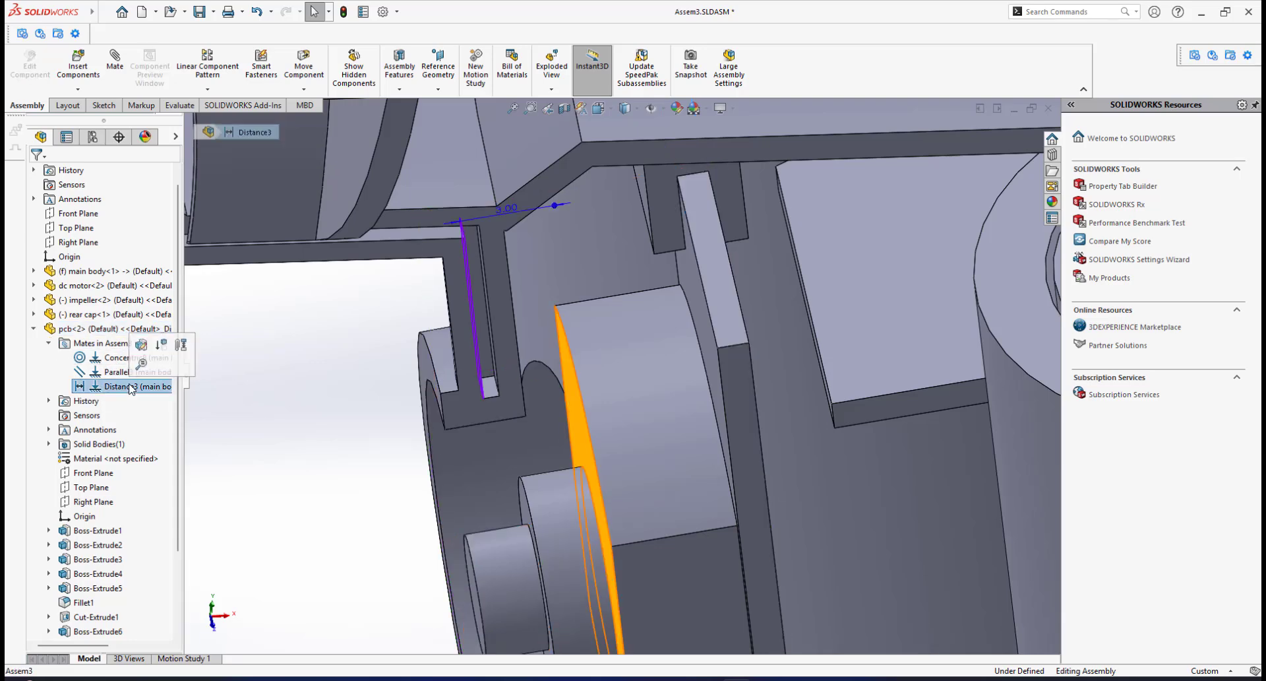
left_click(507, 210)
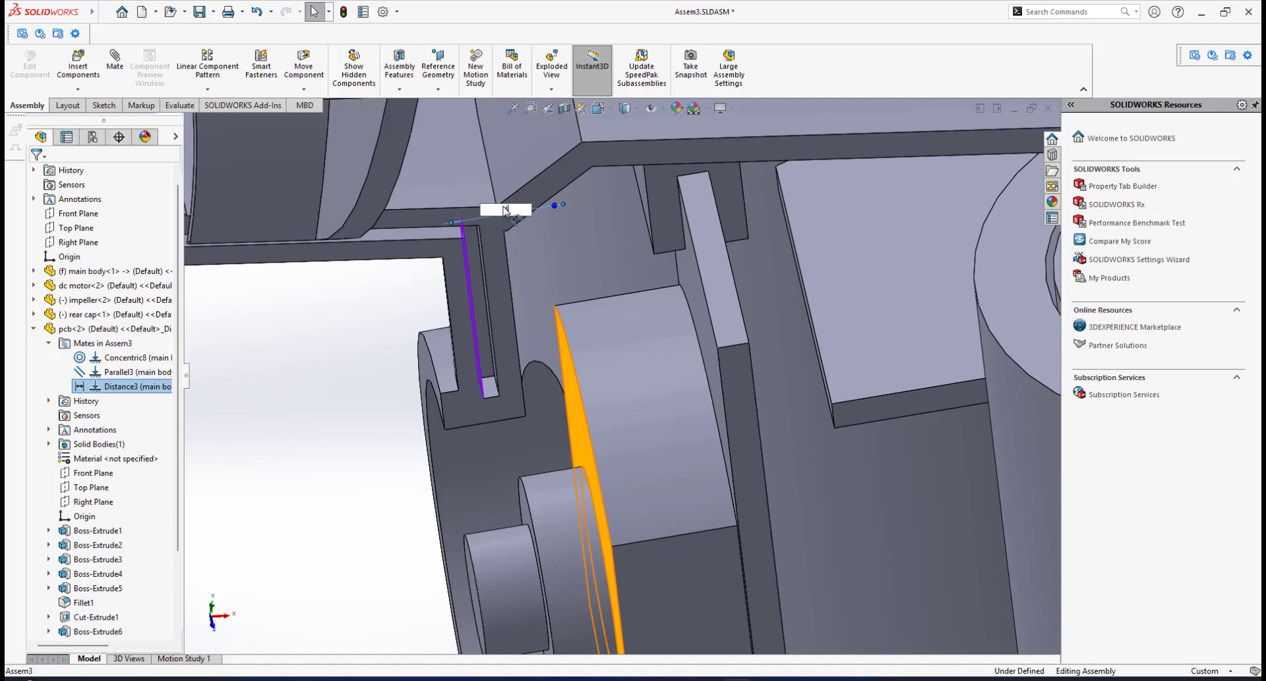
type("4")
key("Return")
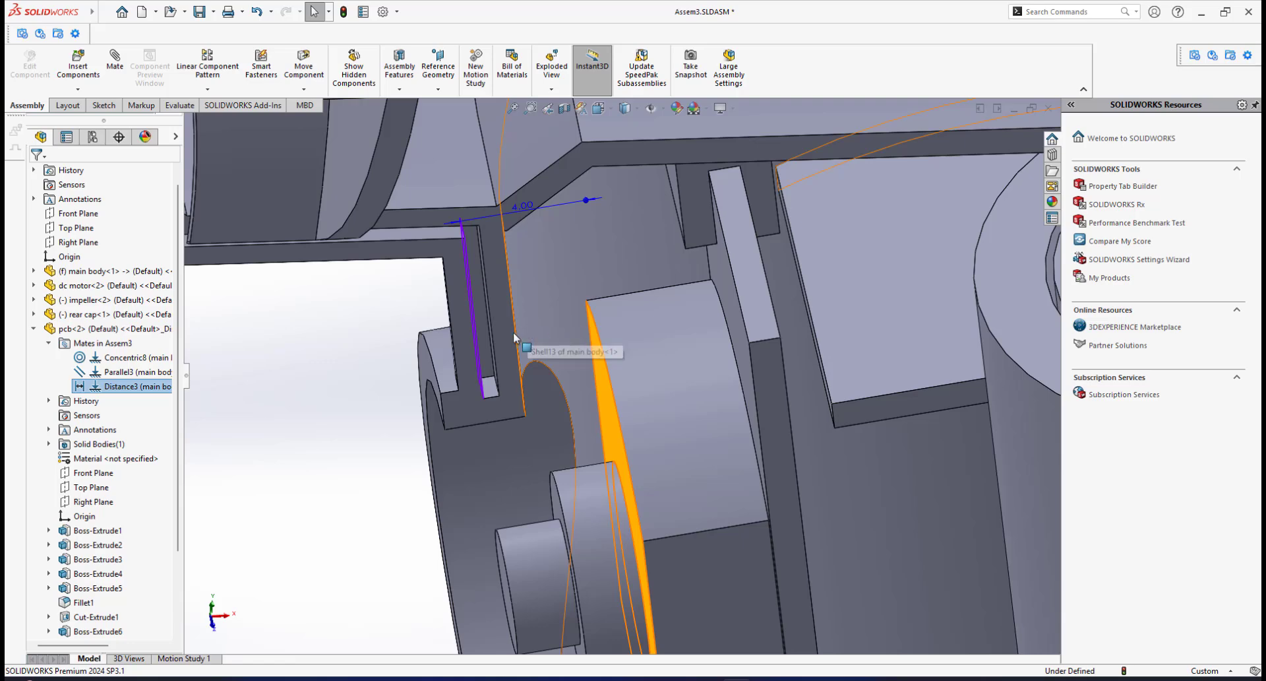
left_click(278, 355)
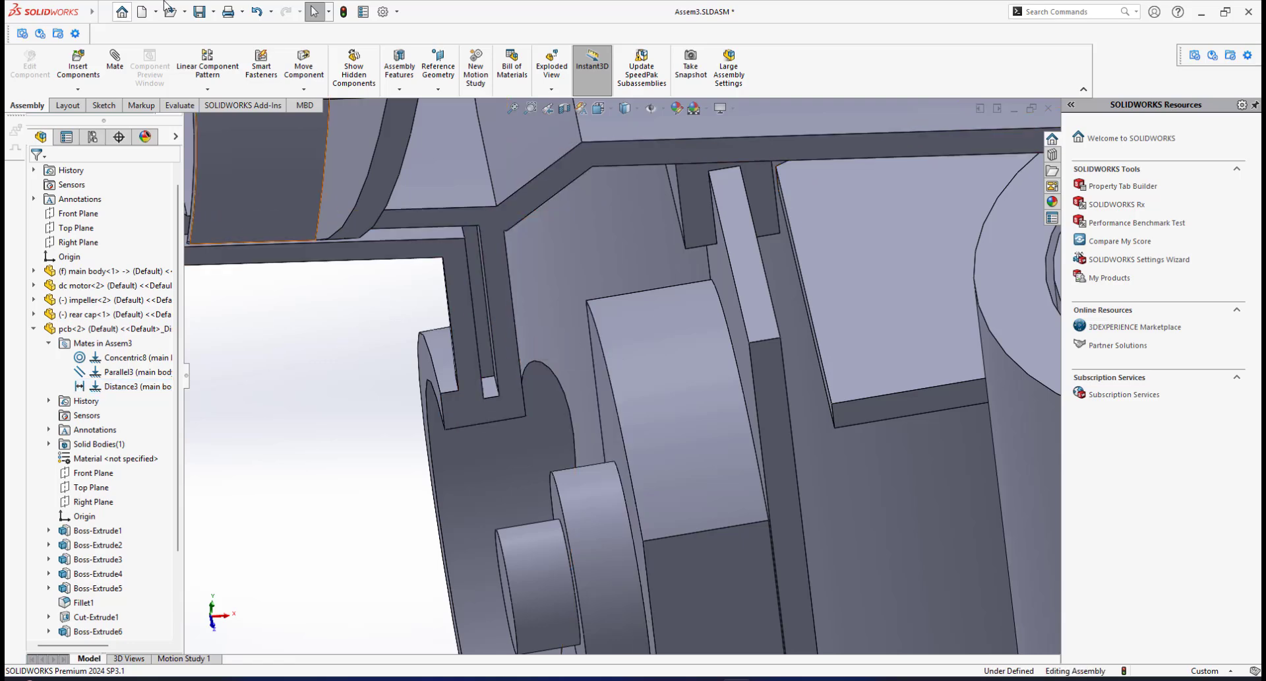
Save the assembly and the on/off button part, accepting the save despite rebuild errors.
left_click(197, 11)
left_click(267, 203)
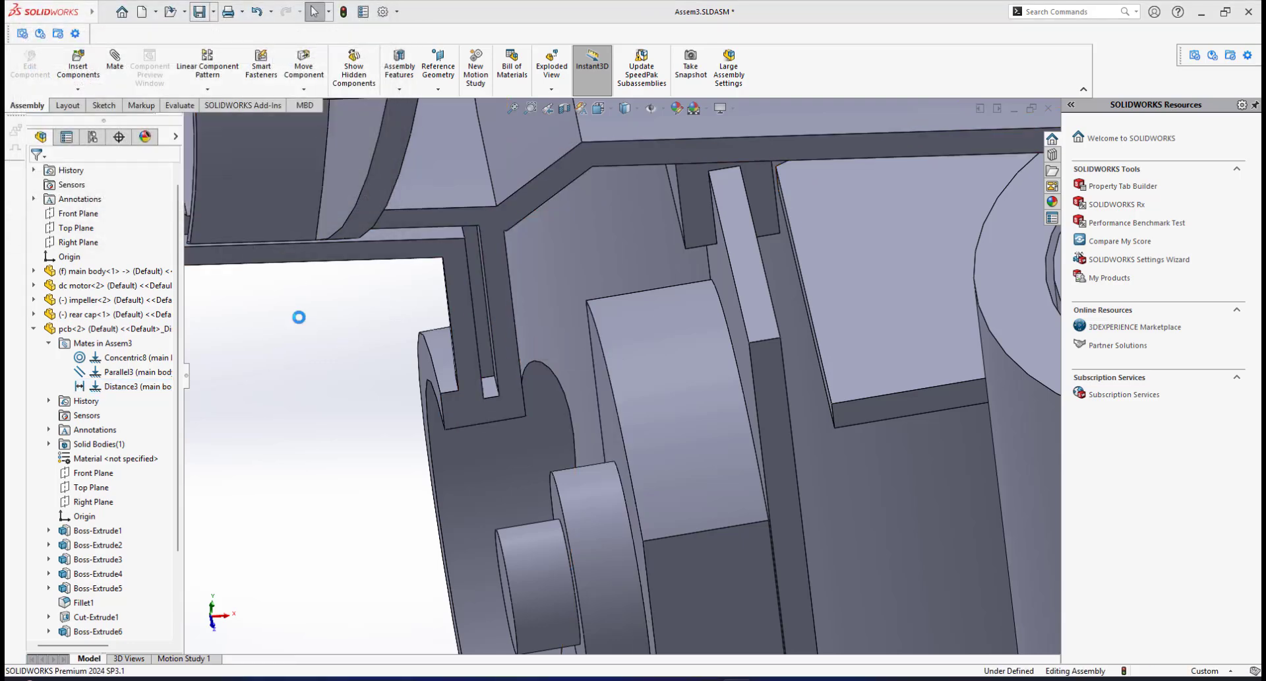
left_click(607, 296)
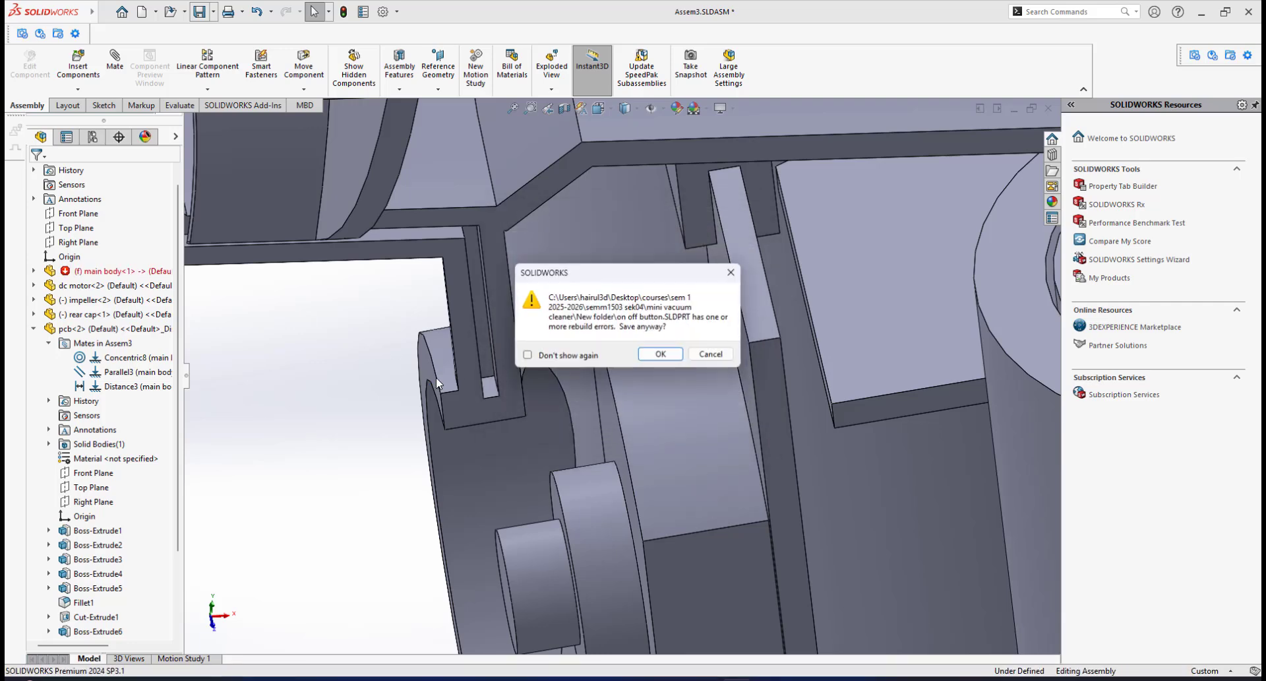
left_click(662, 355)
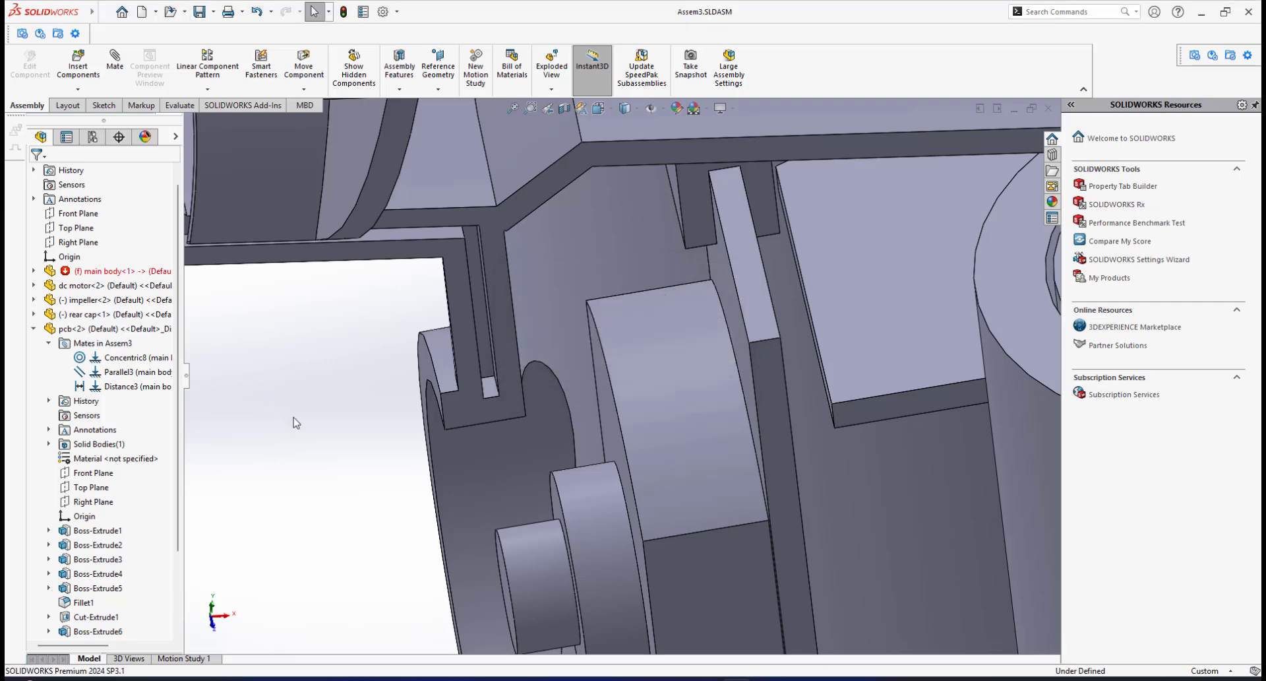
scroll(293, 417, "up", 3)
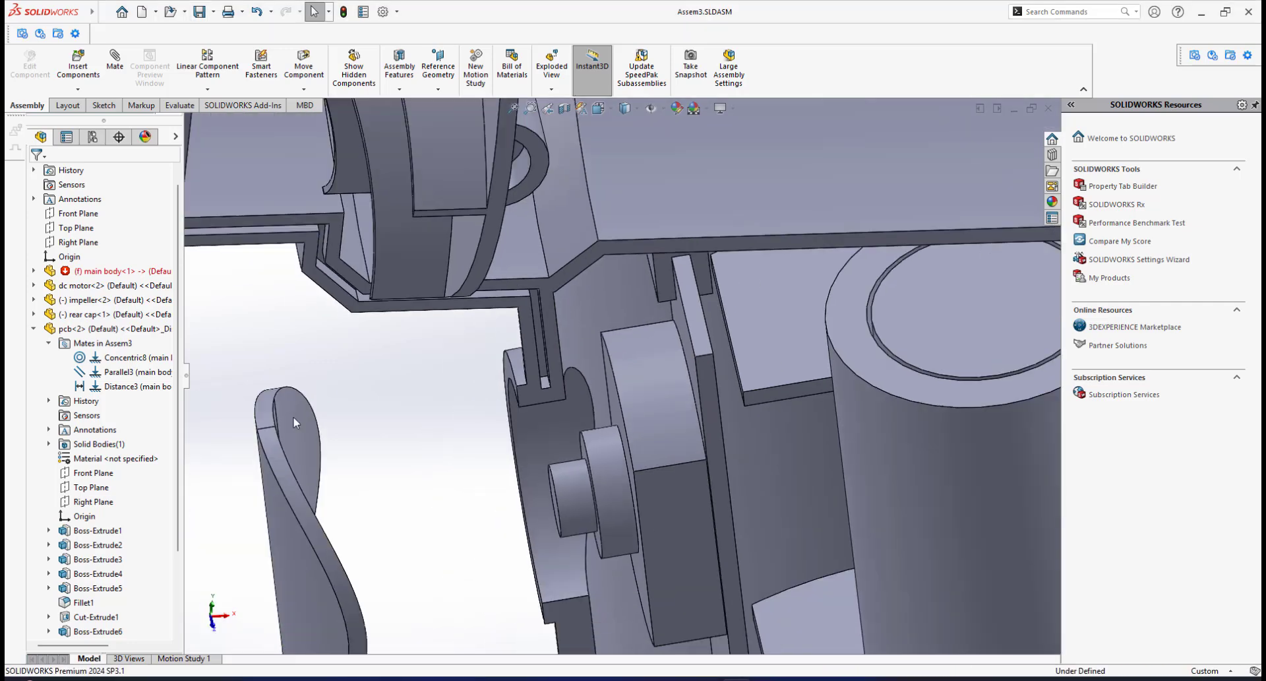
Review the top assembly's What's Wrong report to identify which component and mate have errors.
right_click(104, 274)
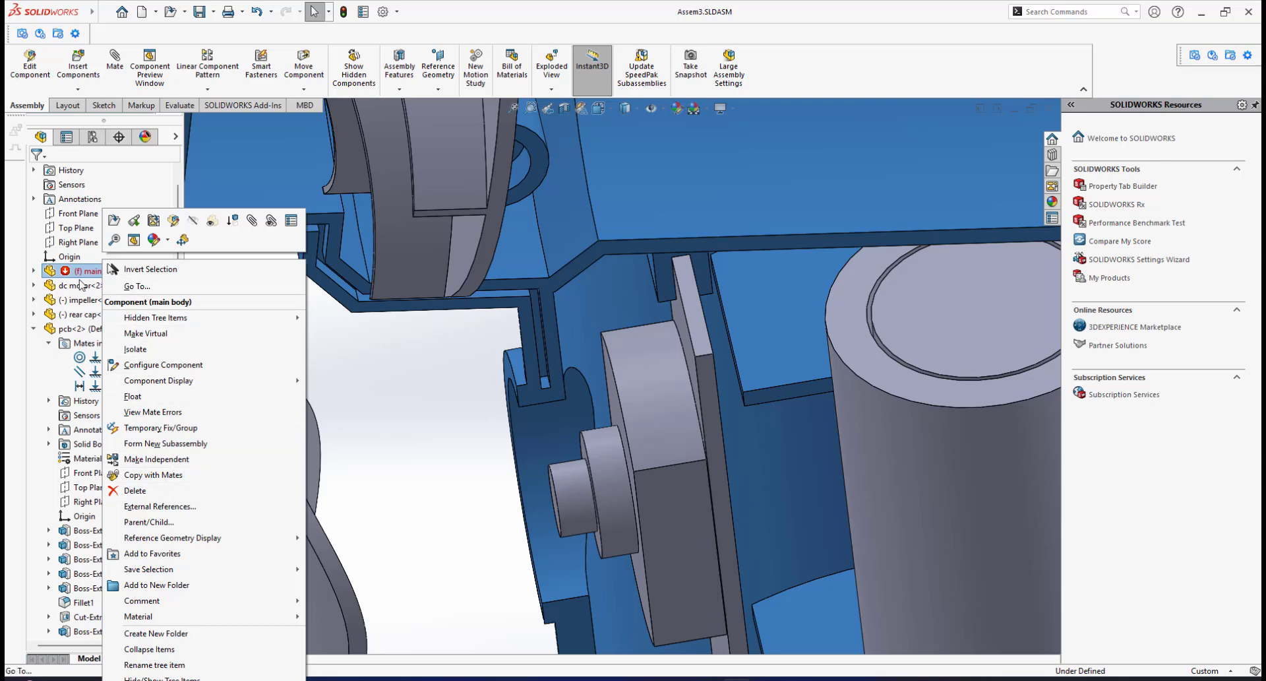
right_click(81, 274)
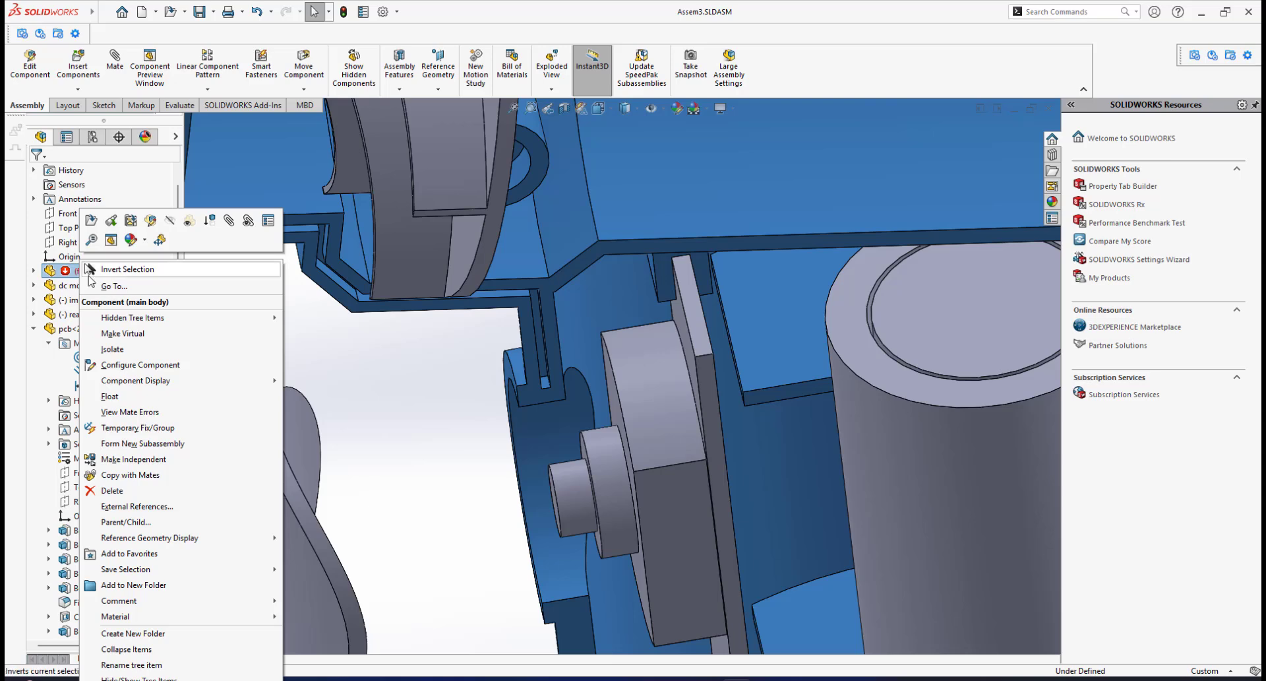
left_click(377, 412)
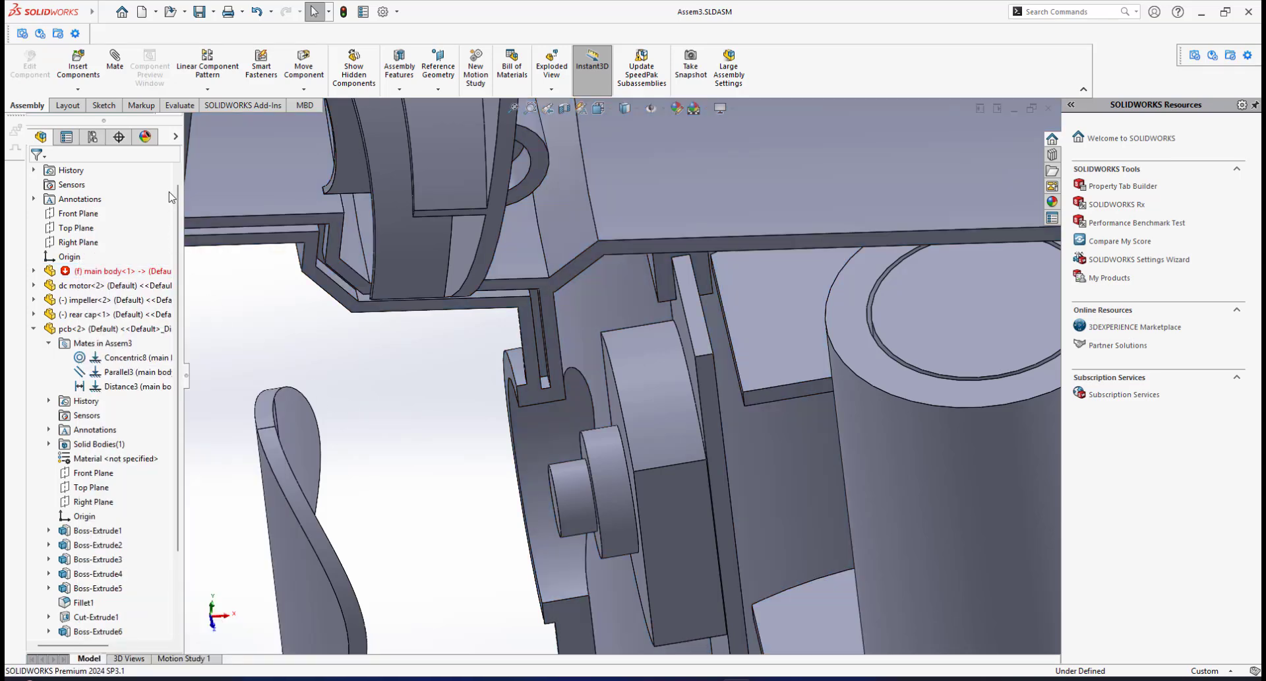
scroll(174, 175, "up", 1)
right_click(128, 174)
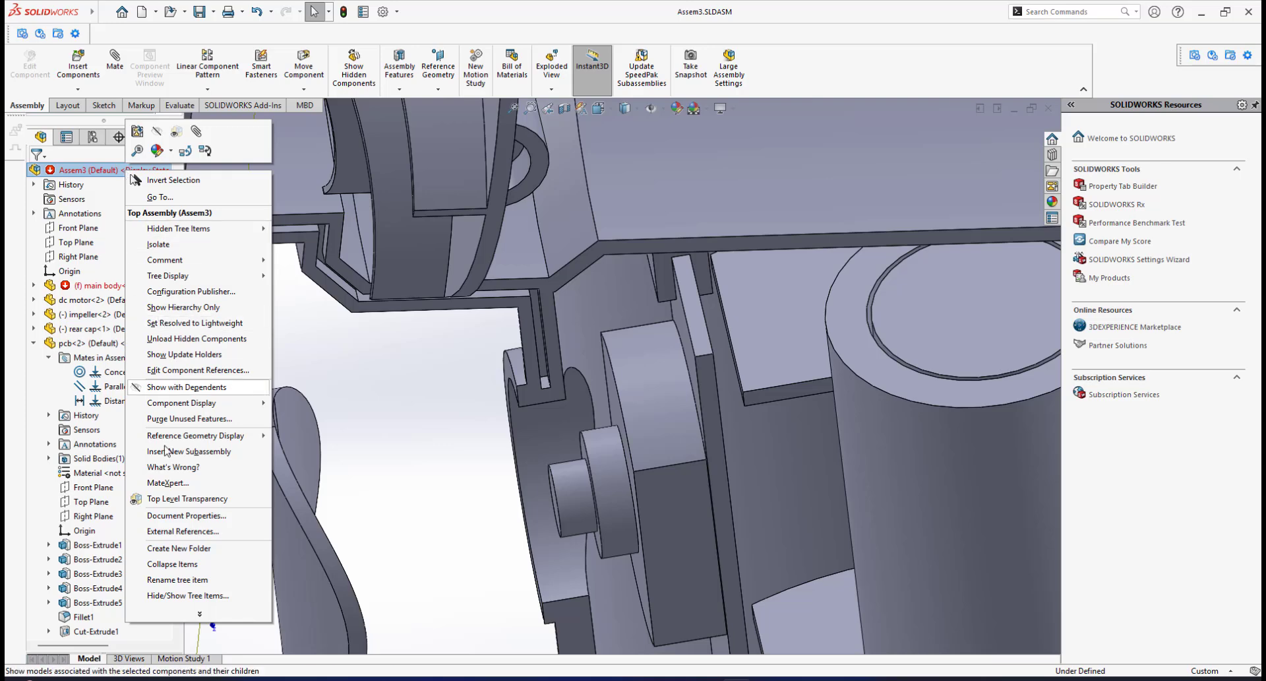
left_click(174, 467)
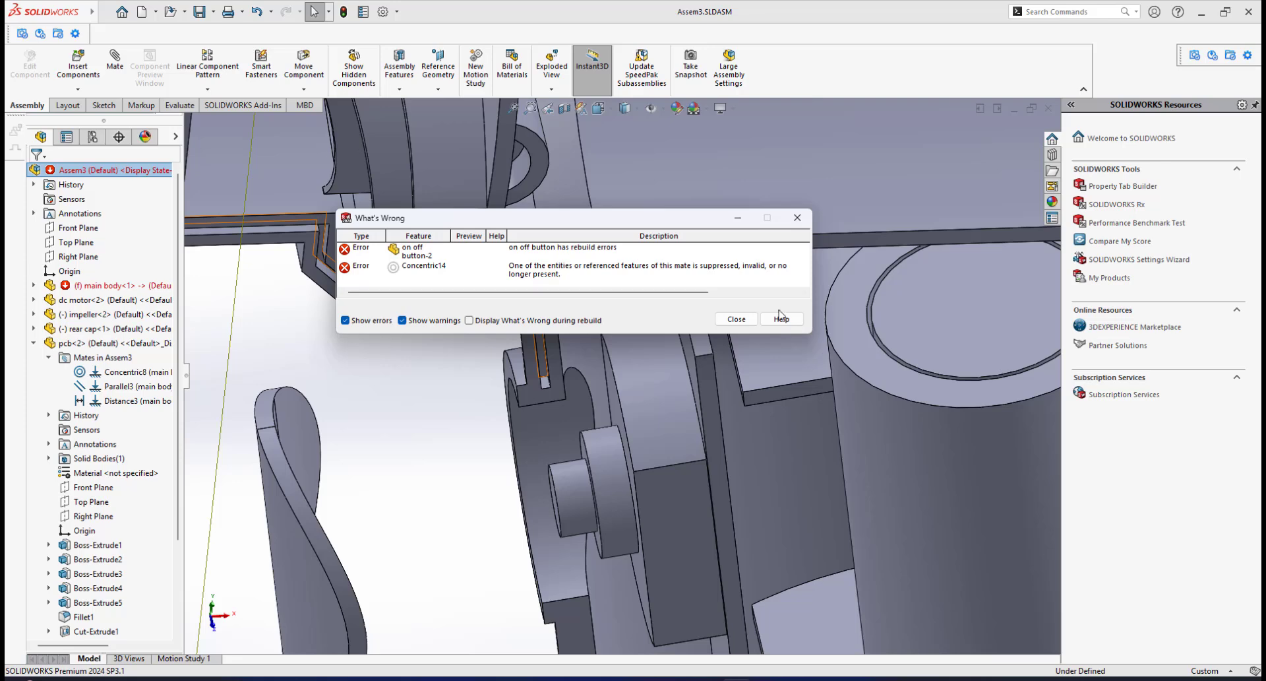
left_click(737, 319)
Open the on/off button part from the assembly in its own window.
middle_click_drag(508, 389, 411, 457)
left_click(417, 451)
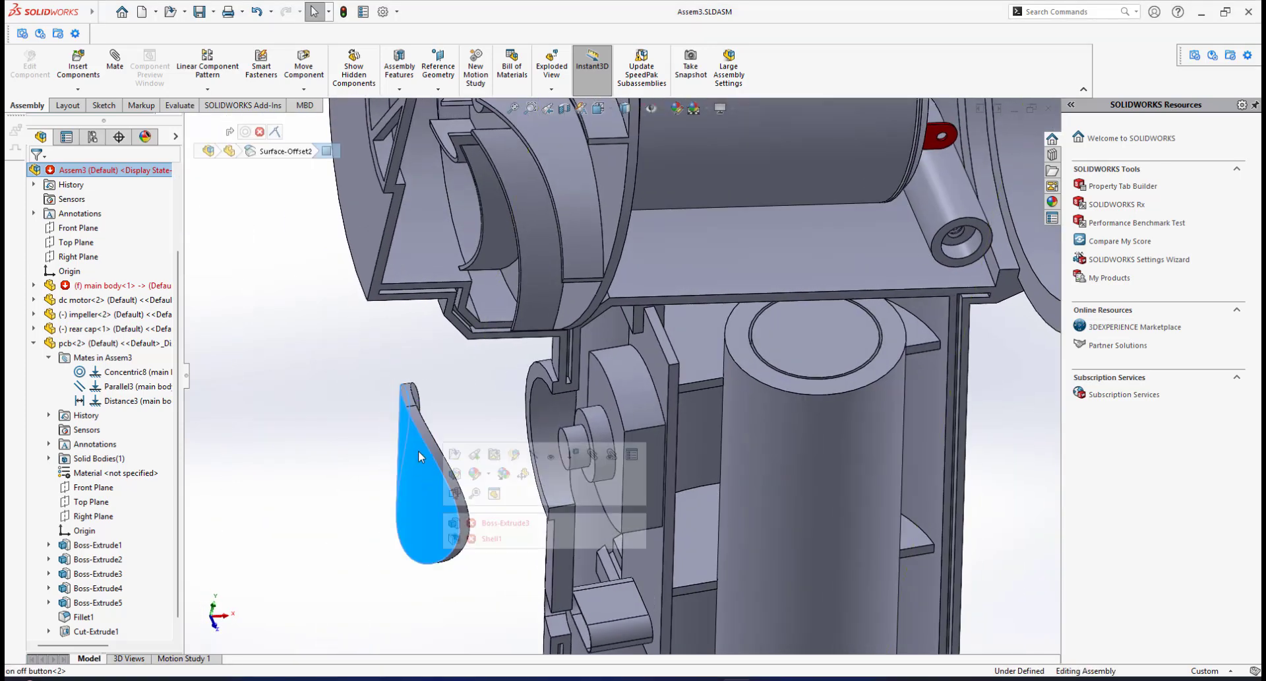
left_click(478, 458)
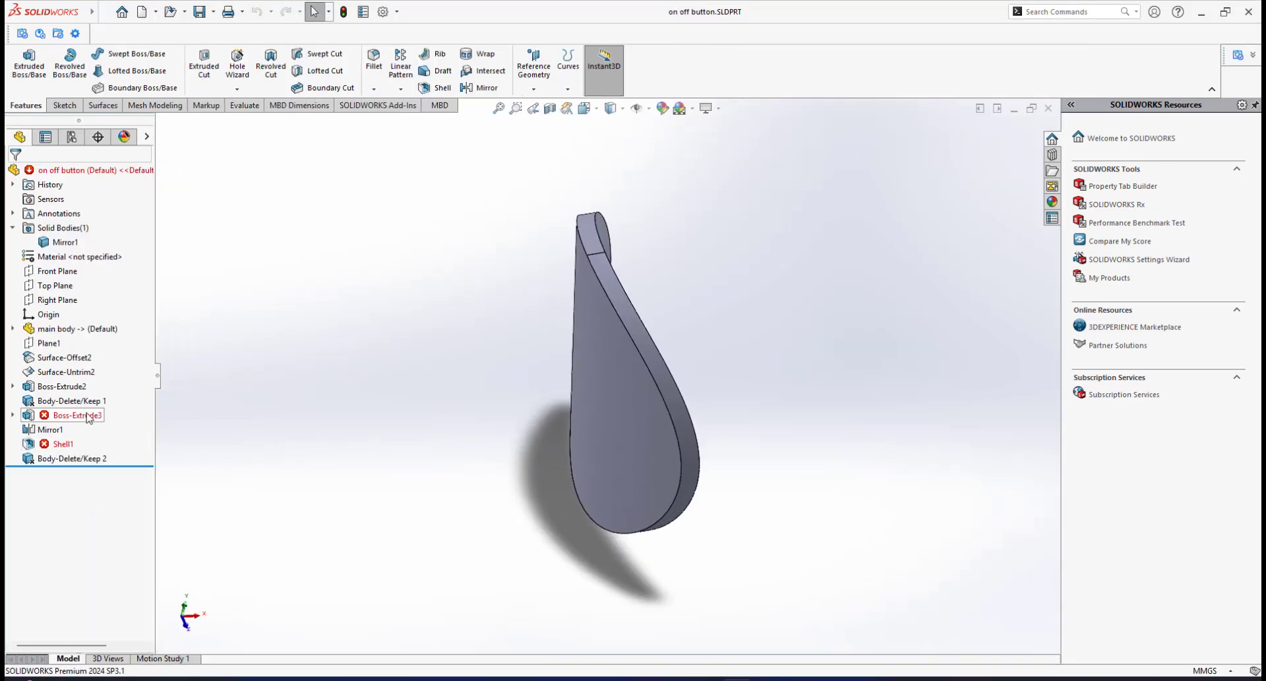
mouse_move(68, 425)
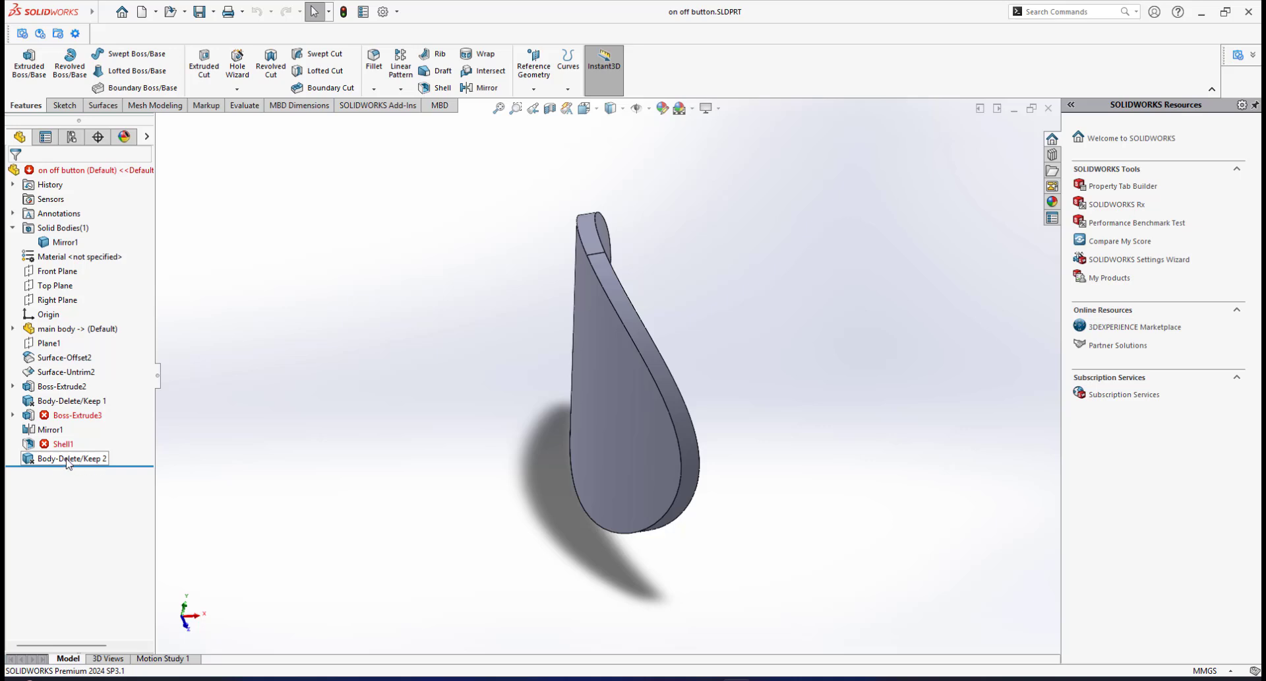
Redefine Boss-Extrude3's missing Up To Surface reference with the flange body's outward-facing face.
left_click(61, 417)
left_click(70, 377)
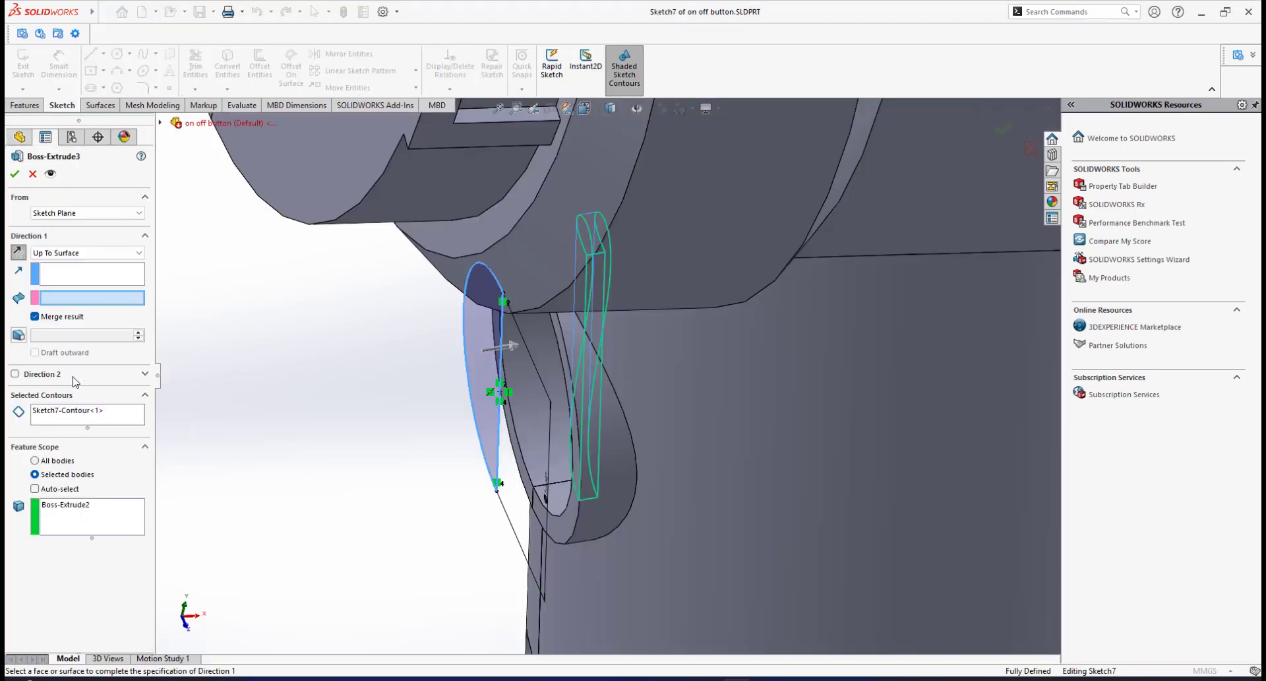
middle_click_drag(353, 325, 410, 284)
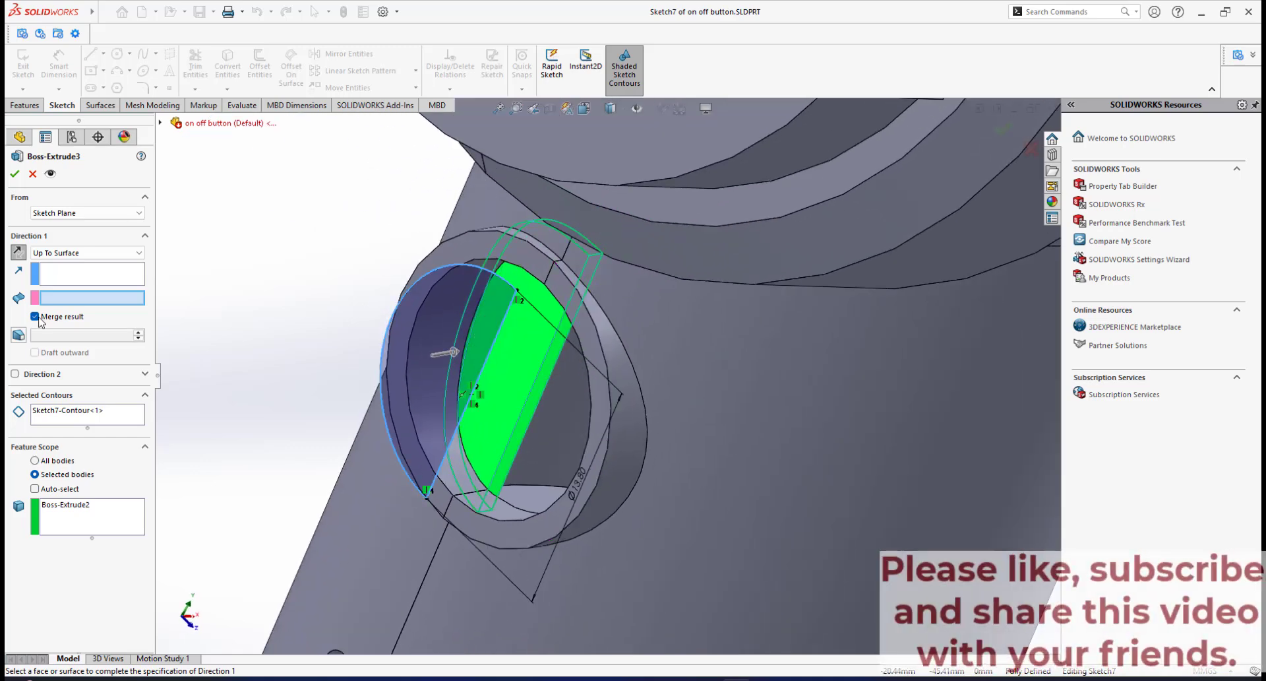
left_click(527, 346)
middle_click_drag(528, 347, 498, 339)
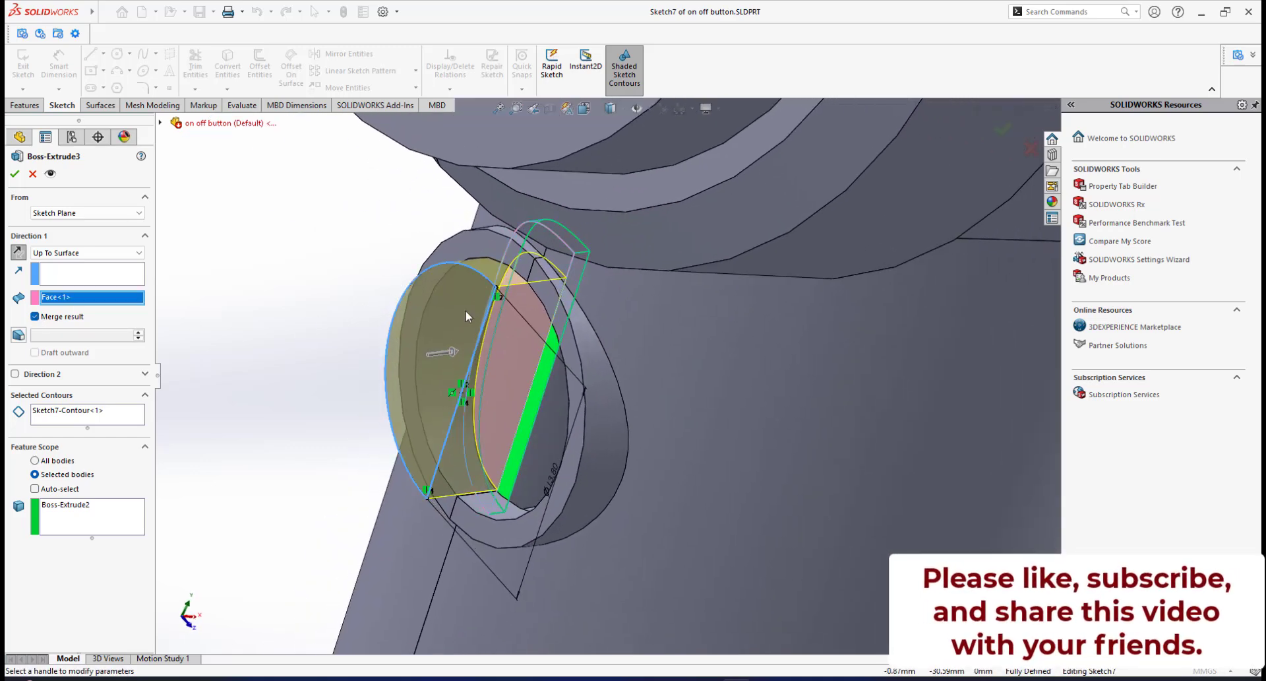
left_click(14, 174)
Return to the assembly and rebuild it with the repaired on/off button.
left_click(270, 416)
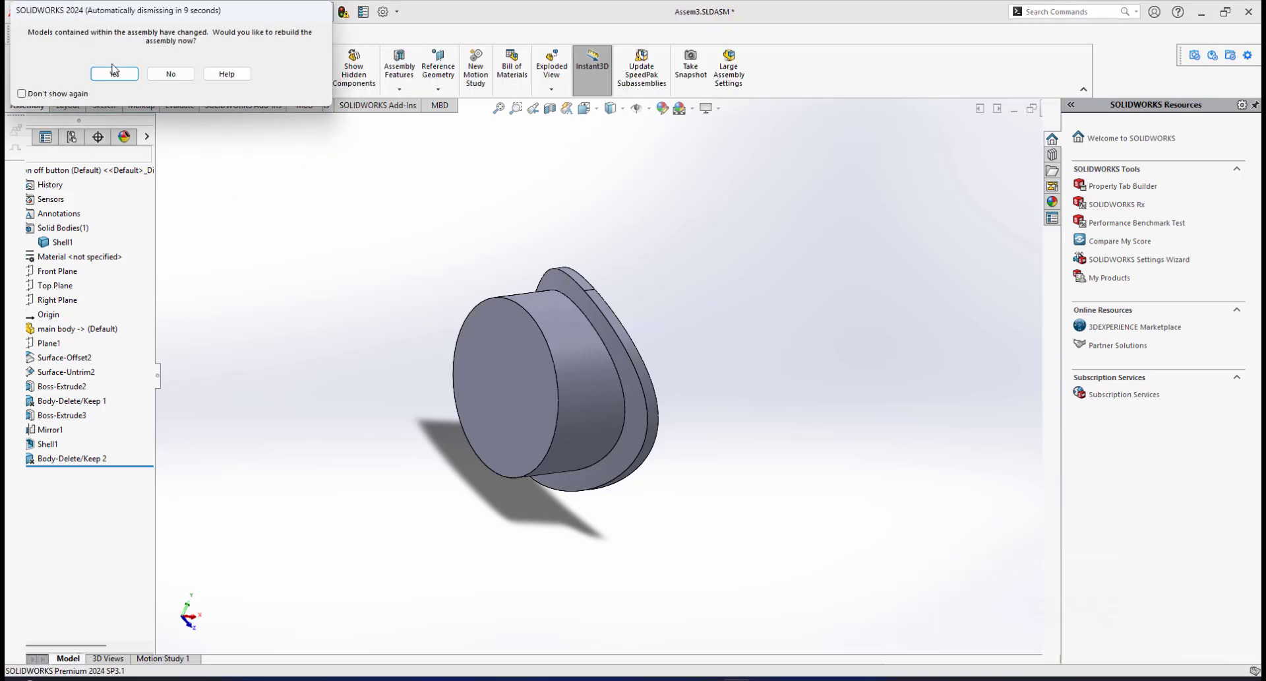
left_click(116, 75)
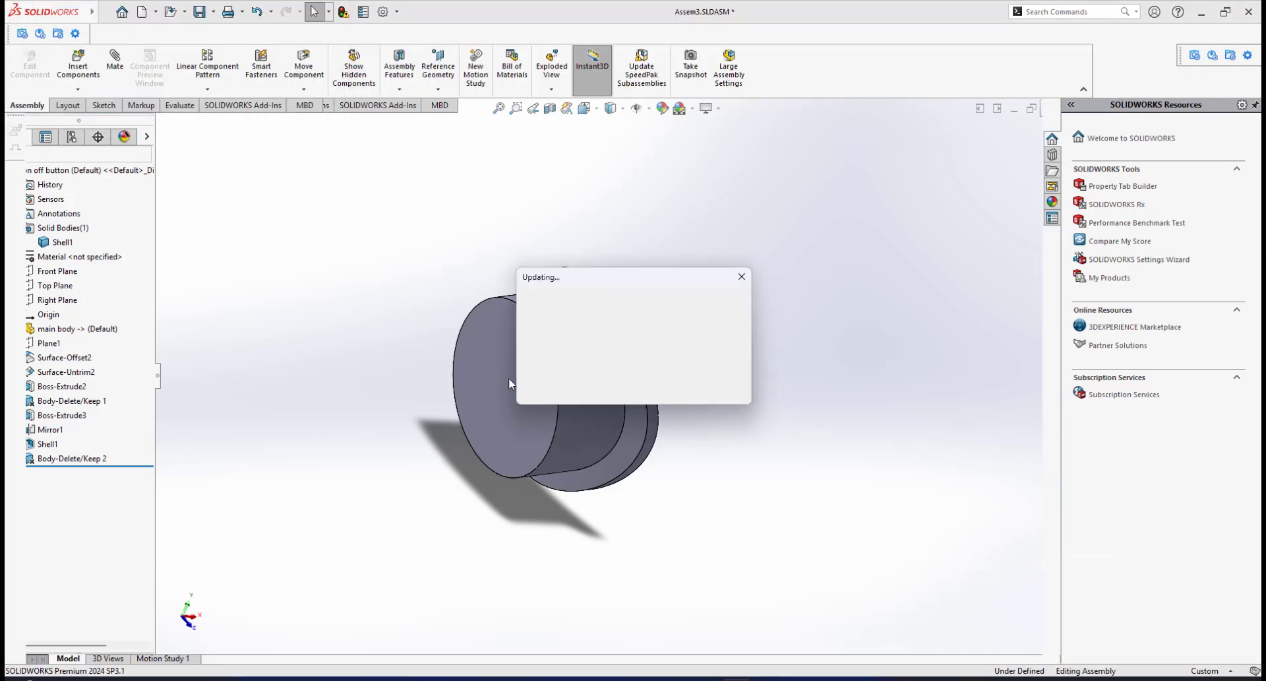
scroll(565, 480, "up", 5)
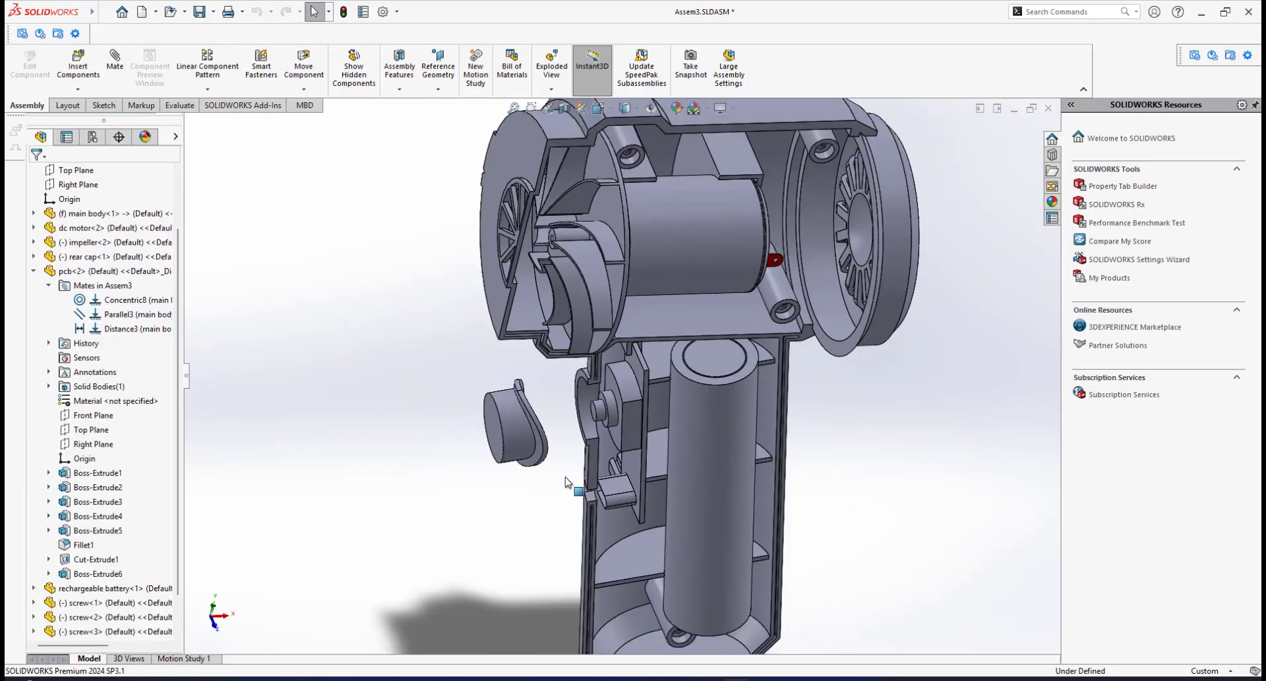
scroll(651, 474, "down", 4)
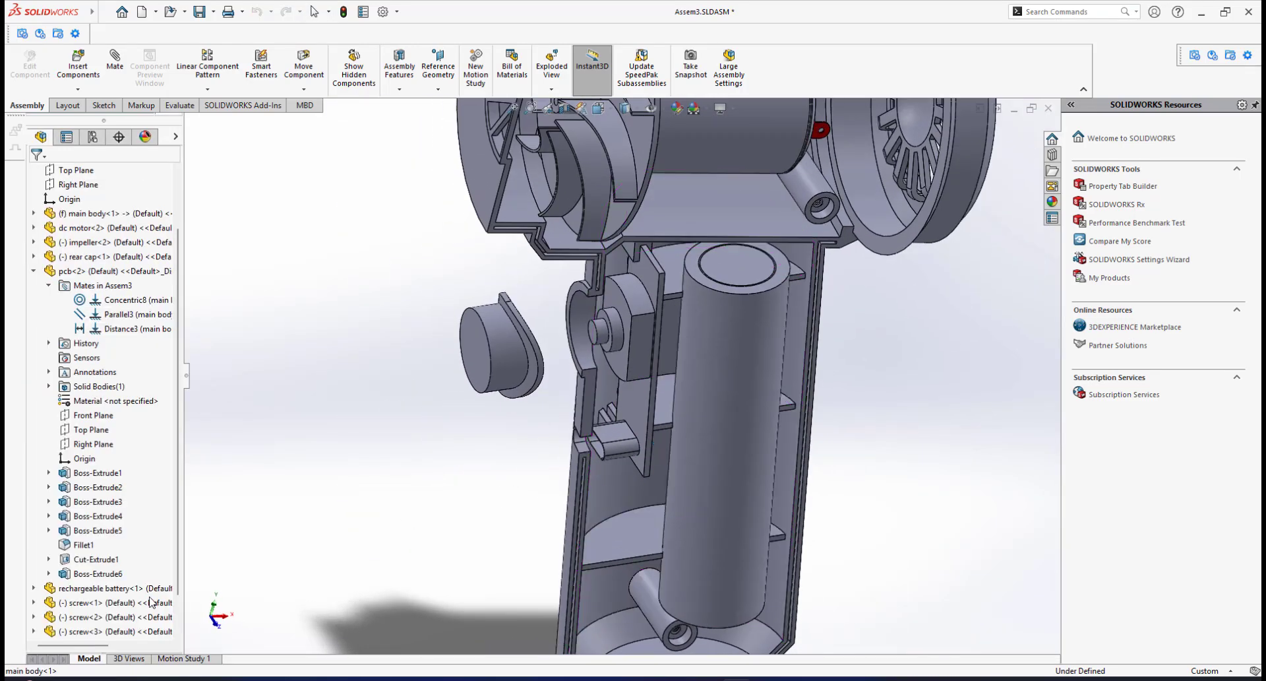
Slide the on/off button into the main body opening and check how its flange fits against the PCB switch.
mouse_move(177, 528)
left_mouse_down()
mouse_move(183, 597)
mouse_move(191, 541)
left_mouse_up()
scroll(627, 323, "up", 2)
scroll(626, 323, "down", 3)
middle_click_drag(598, 373, 453, 410)
scroll(651, 321, "down", 4)
left_click_drag(291, 452, 671, 369)
scroll(637, 345, "down", 4)
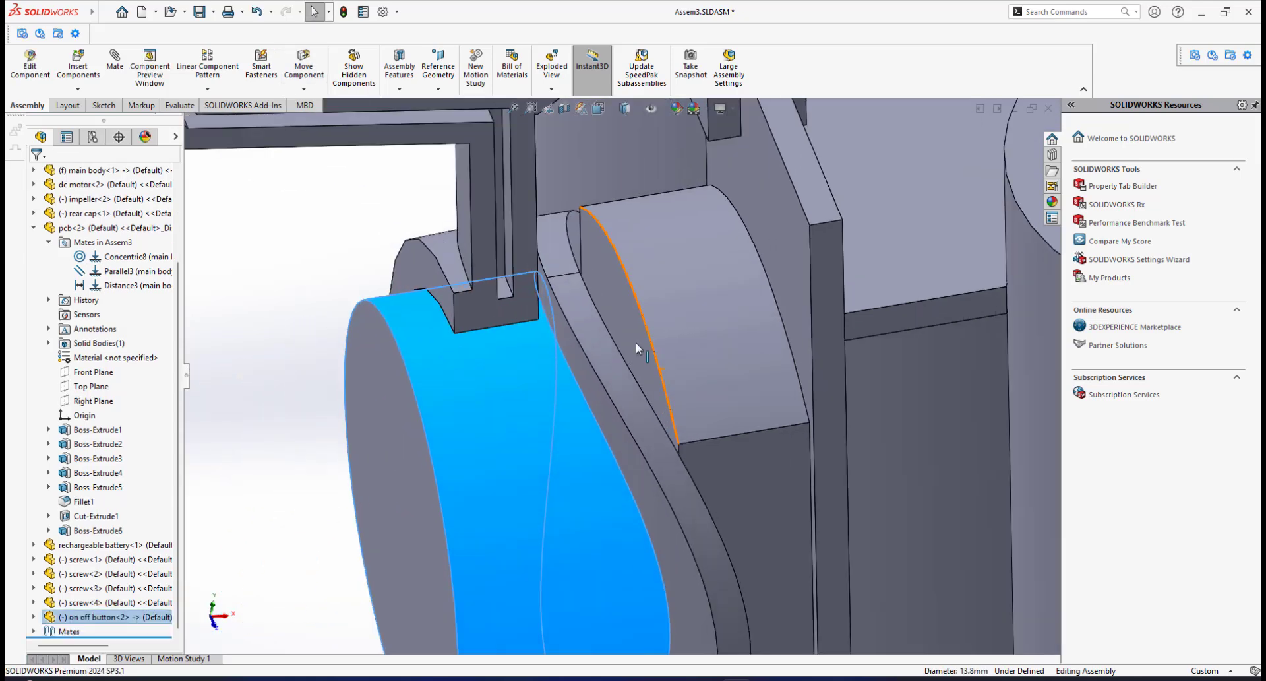
mouse_move(637, 344)
middle_mouse_down()
mouse_move(624, 364)
mouse_move(652, 345)
mouse_move(626, 371)
mouse_move(618, 350)
middle_mouse_up()
scroll(619, 350, "up", 3)
scroll(571, 394, "down", 3)
Pull the on/off button partway back out of the main body opening and clear the selection.
left_click_drag(484, 406, 285, 420)
scroll(486, 396, "up", 2)
scroll(486, 394, "down", 2)
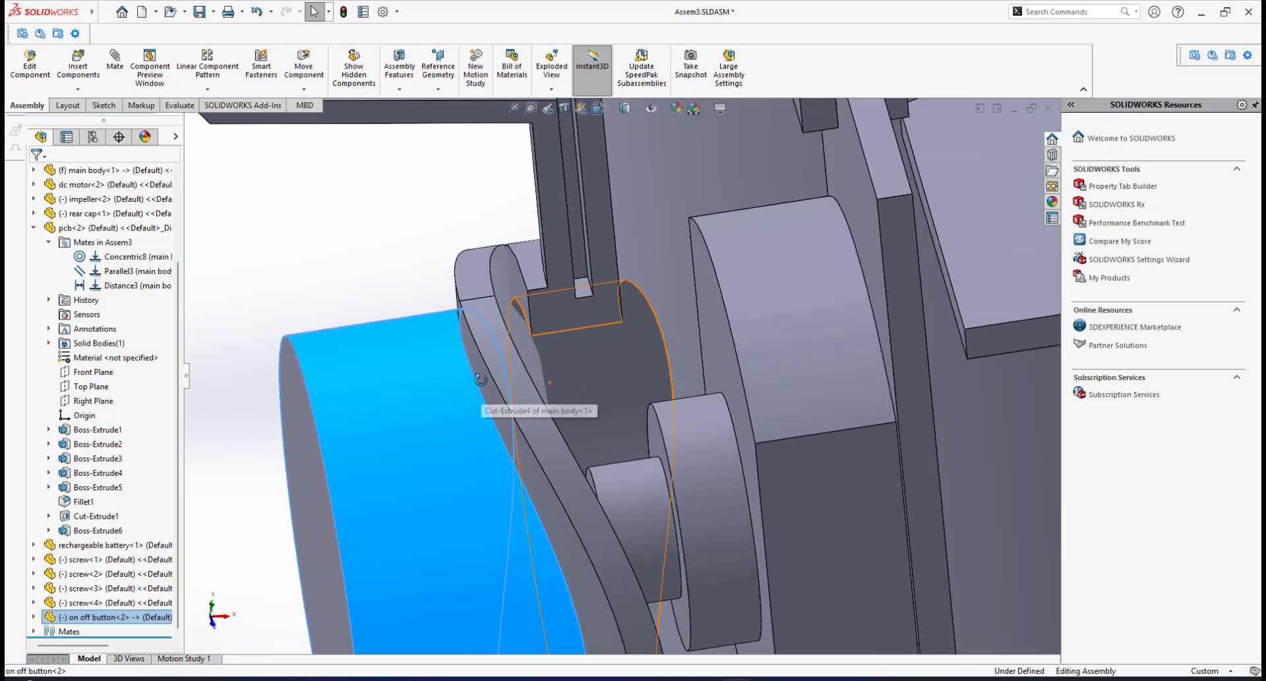
middle_click_drag(482, 385, 480, 345)
left_click(350, 244)
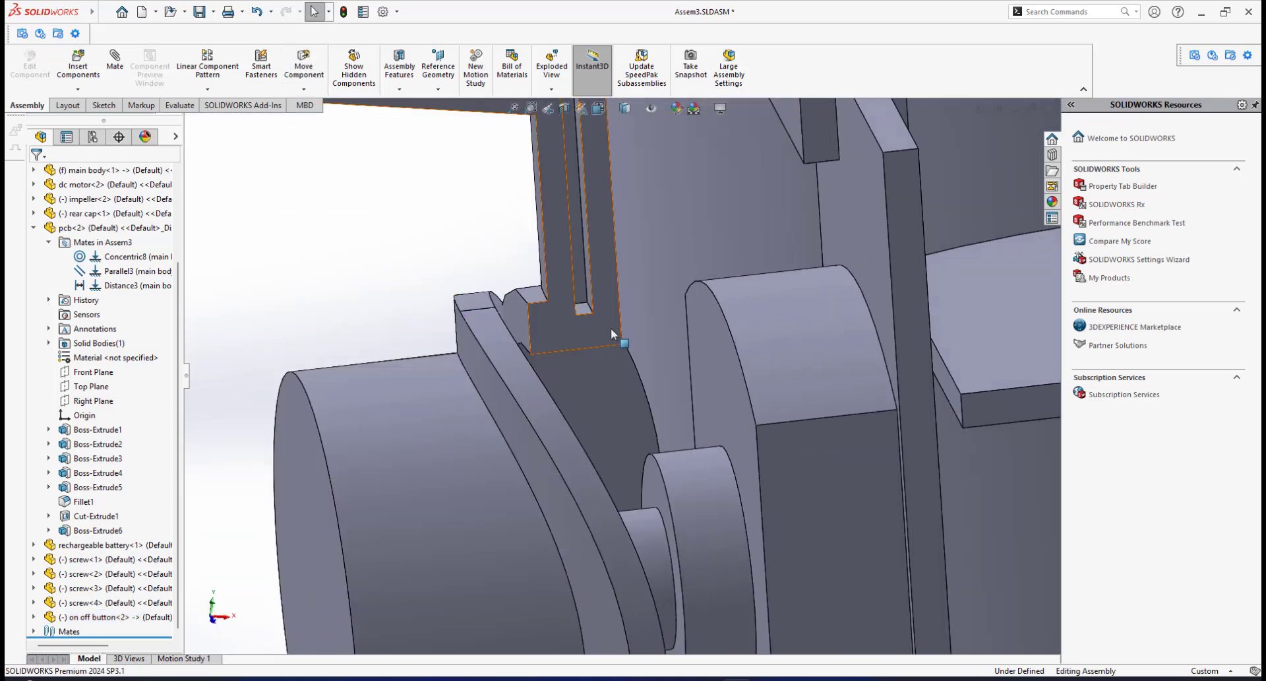
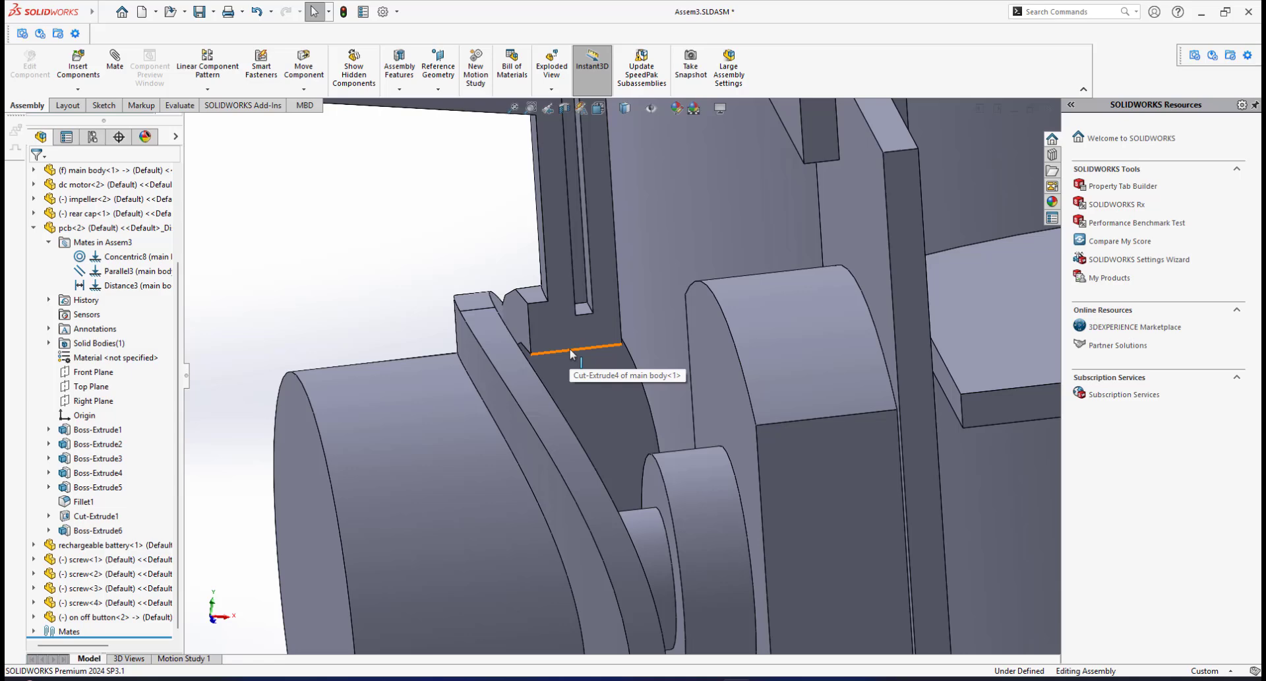
Open the on/off button part again from the assembly.
middle_click_drag(570, 348, 554, 457)
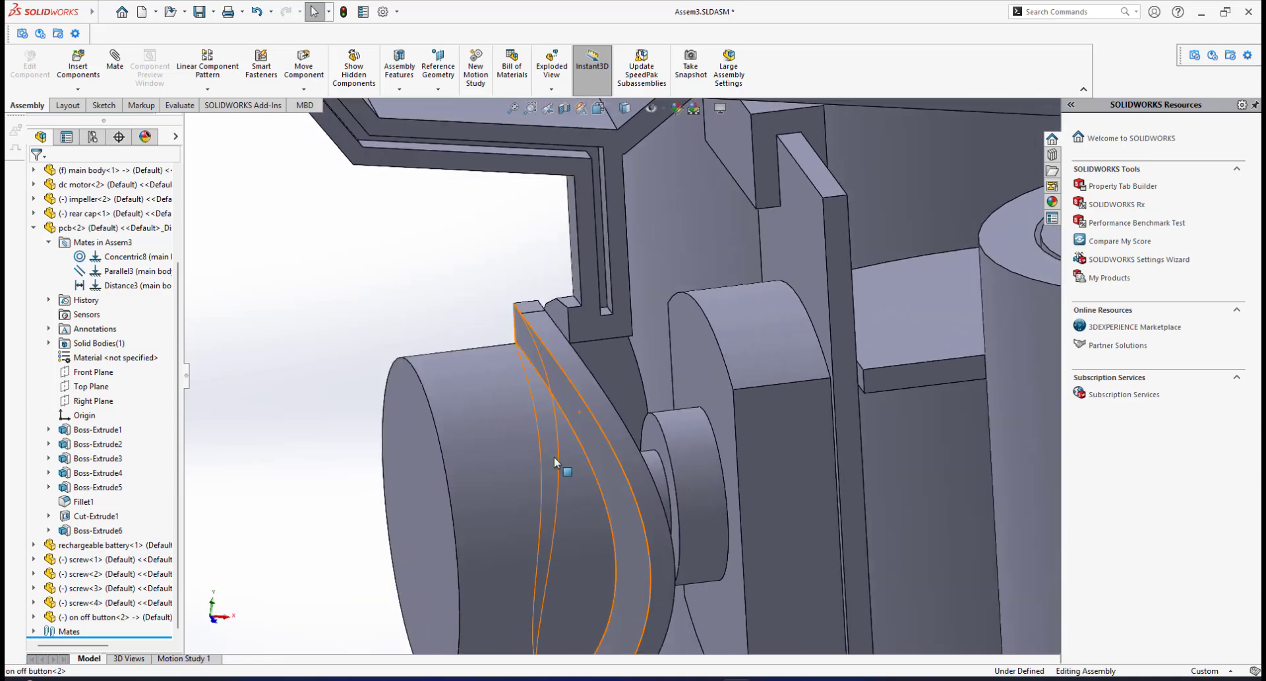
scroll(554, 456, "up", 2)
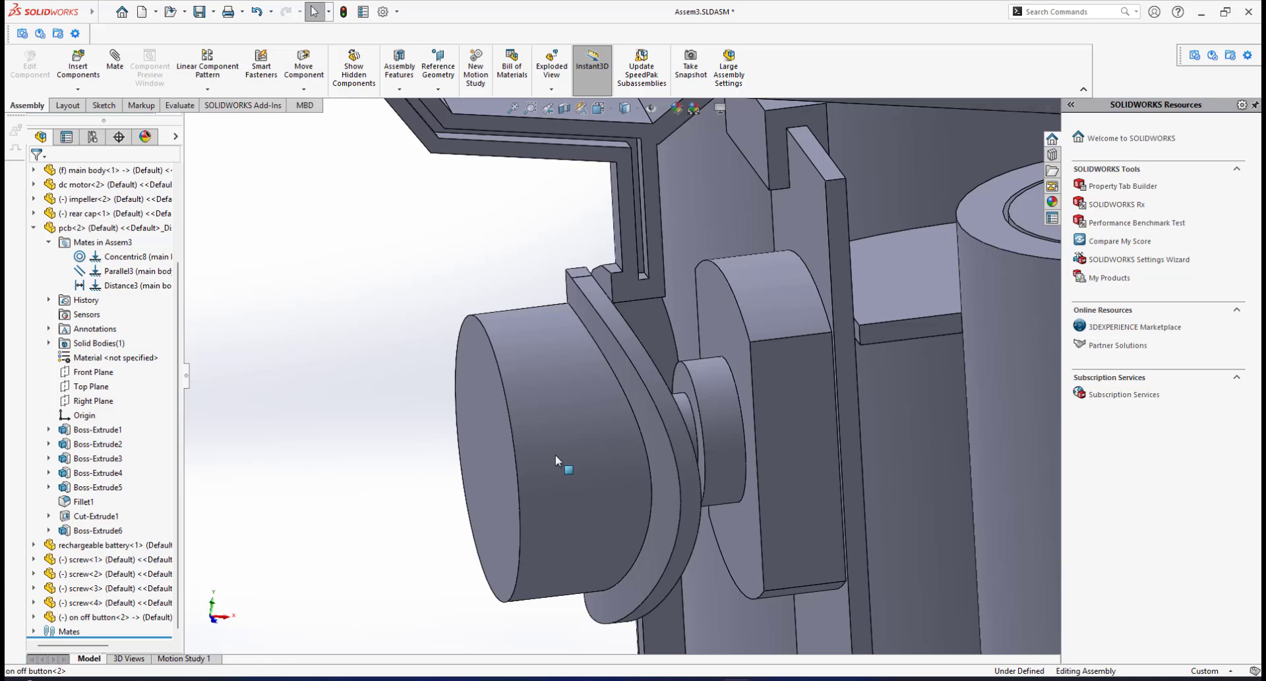
left_click(536, 343)
left_click(597, 274)
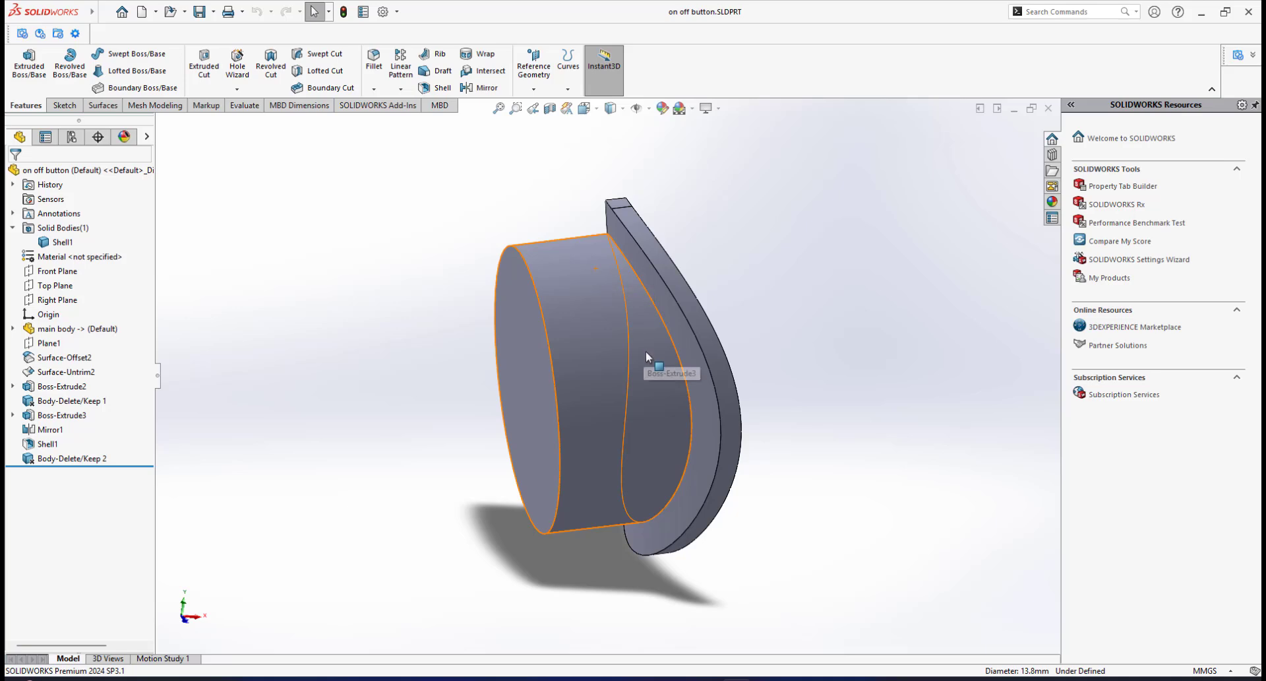
scroll(647, 349, "up", 2)
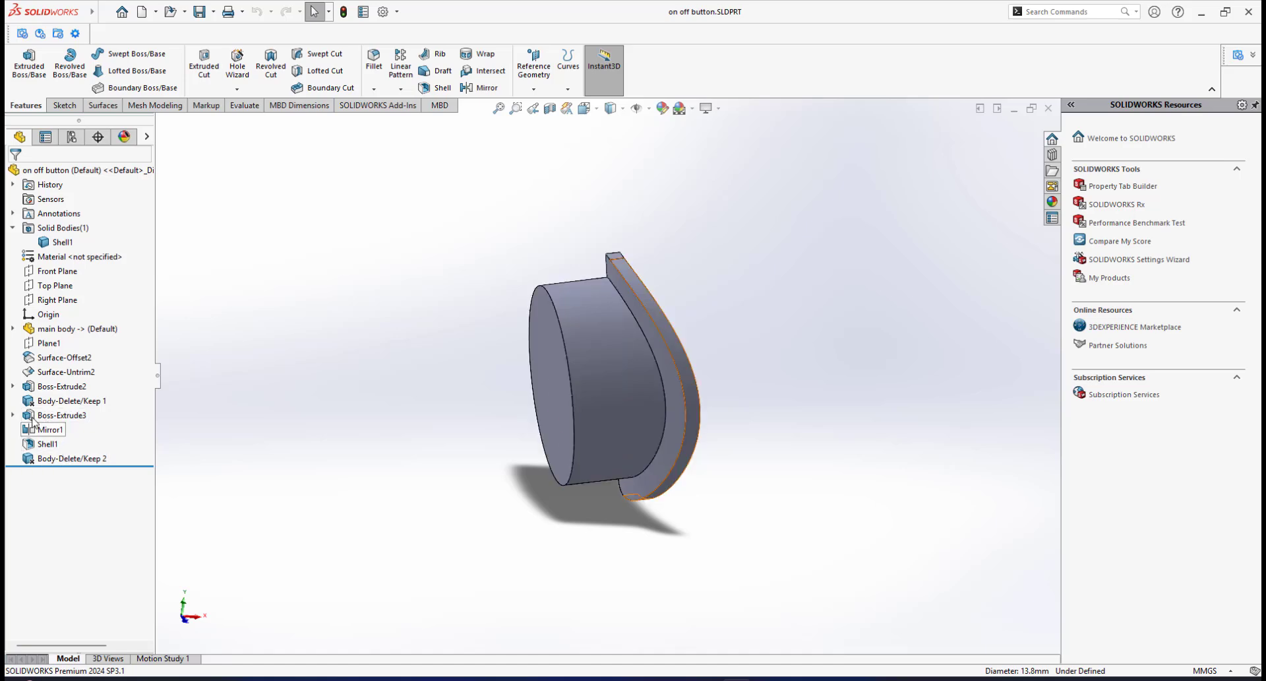
Roll the on/off button's feature history back to just after Boss-Extrude3 to bring back the main body halves.
mouse_move(96, 466)
left_mouse_down()
mouse_move(104, 411)
mouse_move(104, 450)
left_mouse_up()
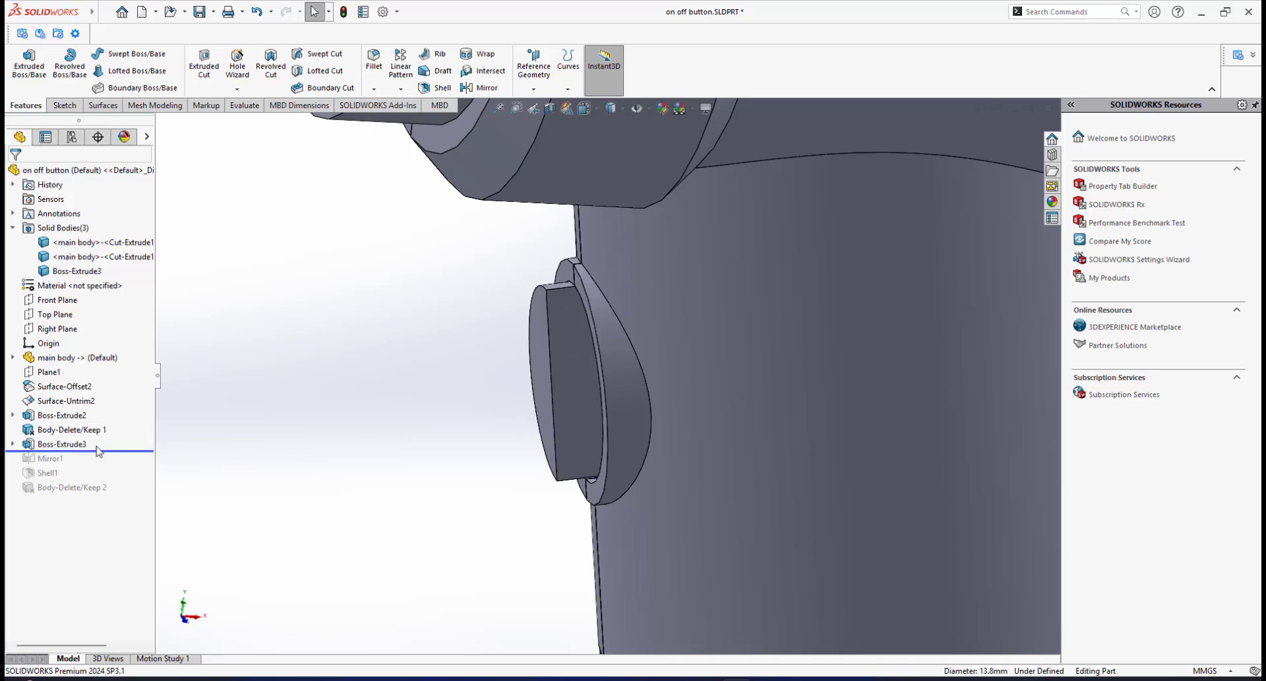
scroll(472, 349, "up", 1)
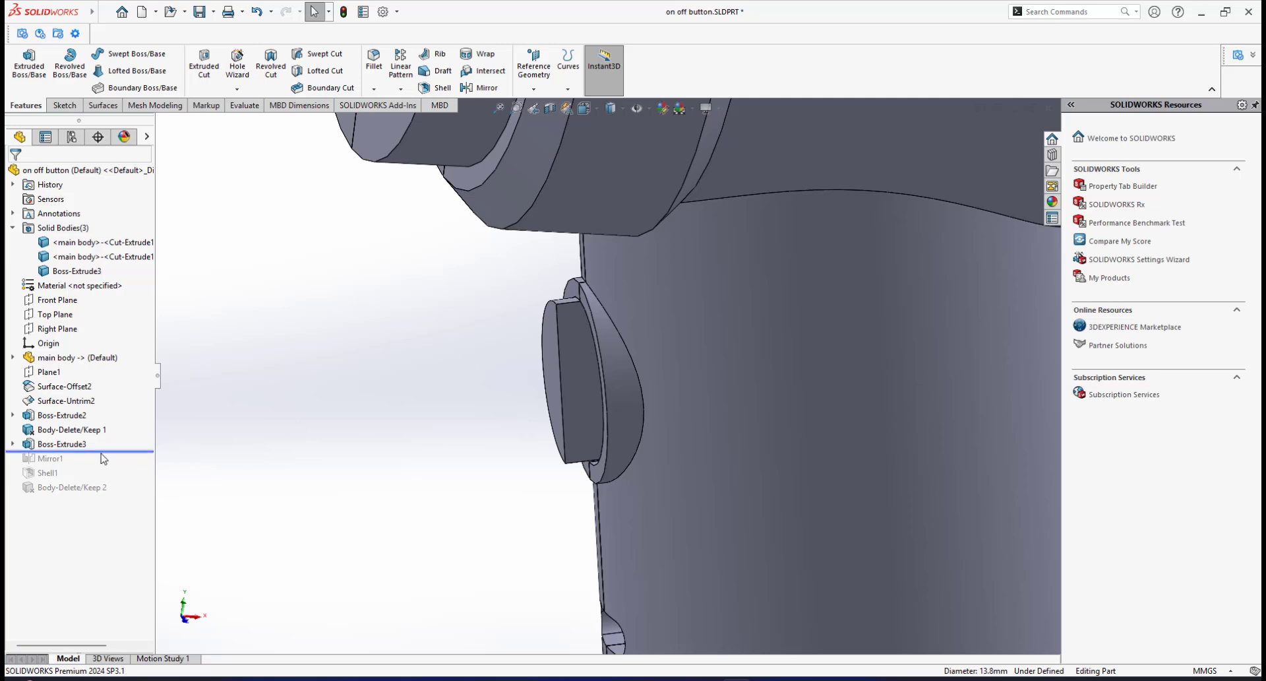
scroll(635, 310, "up", 4)
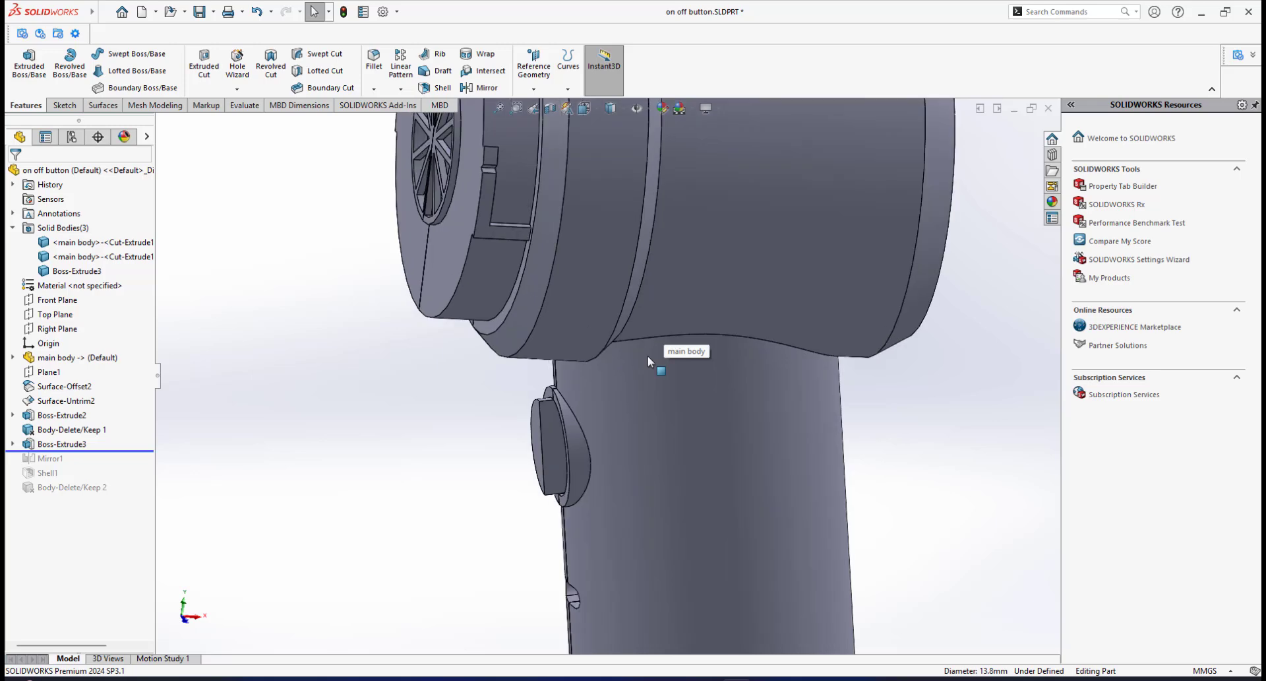
middle_click_drag(647, 355, 686, 367)
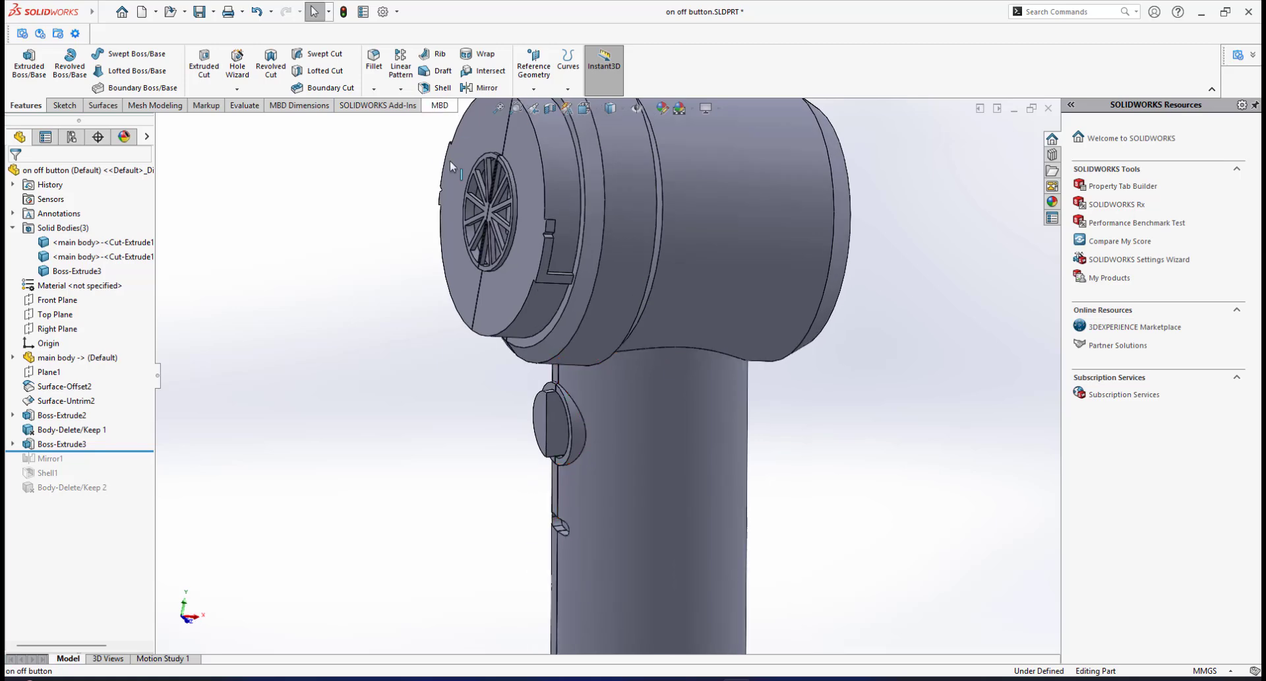
left_click(548, 109)
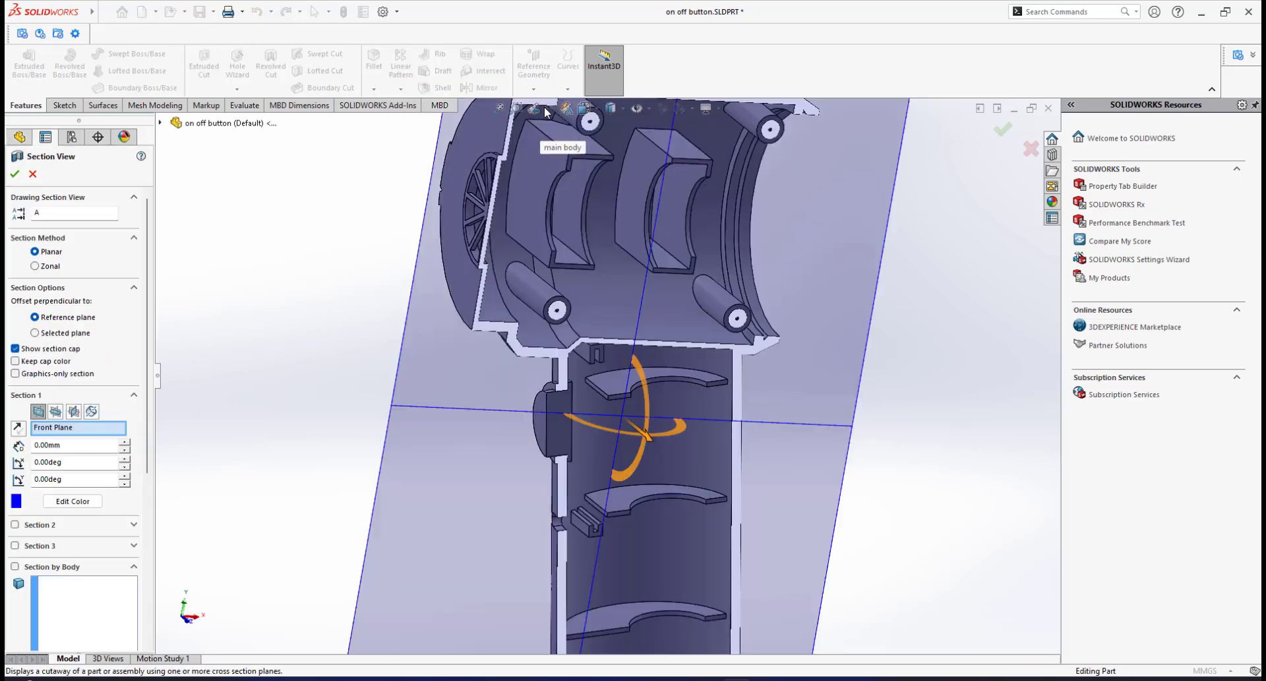
key("Escape")
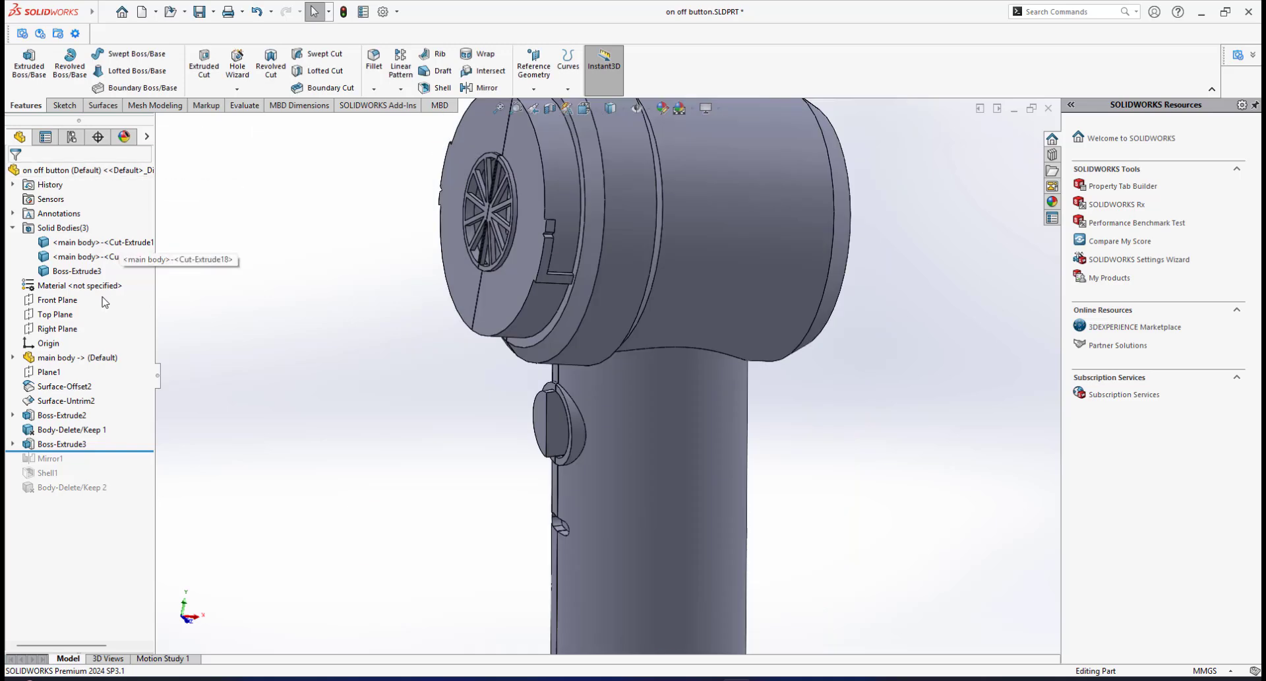
Hide the first main body half and examine where the button meets the upper edge of the opening.
left_click(84, 244)
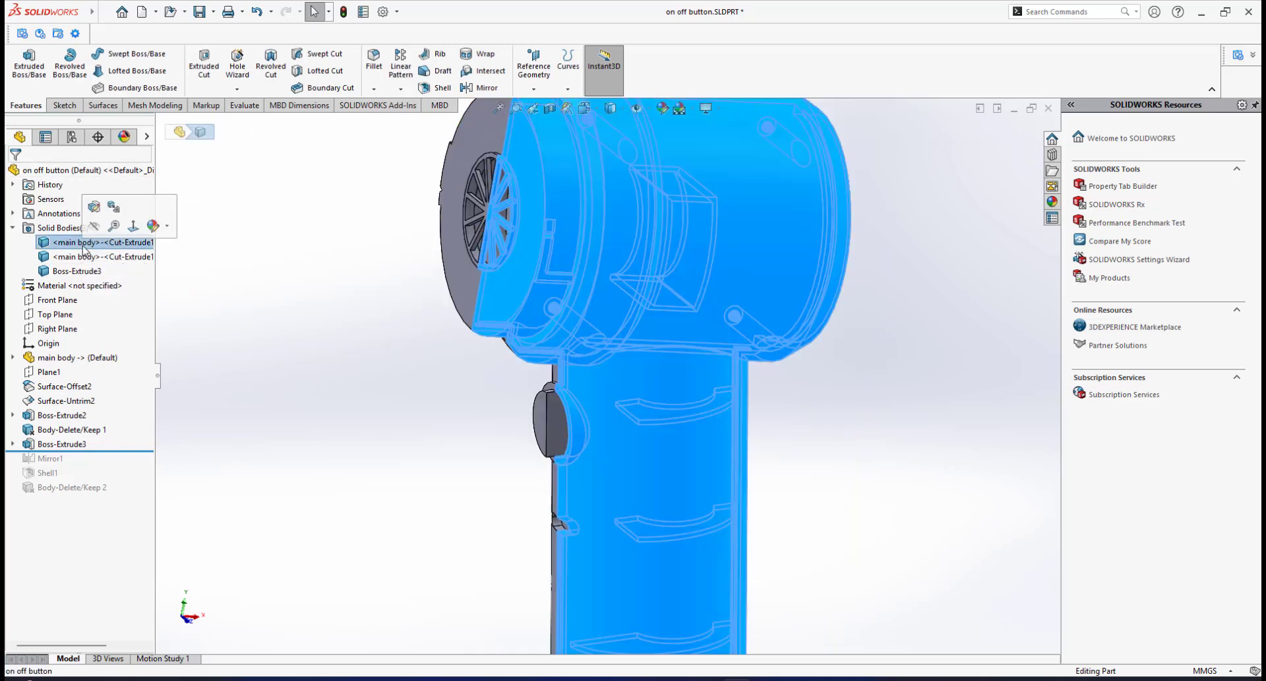
left_click(98, 236)
scroll(552, 379, "down", 5)
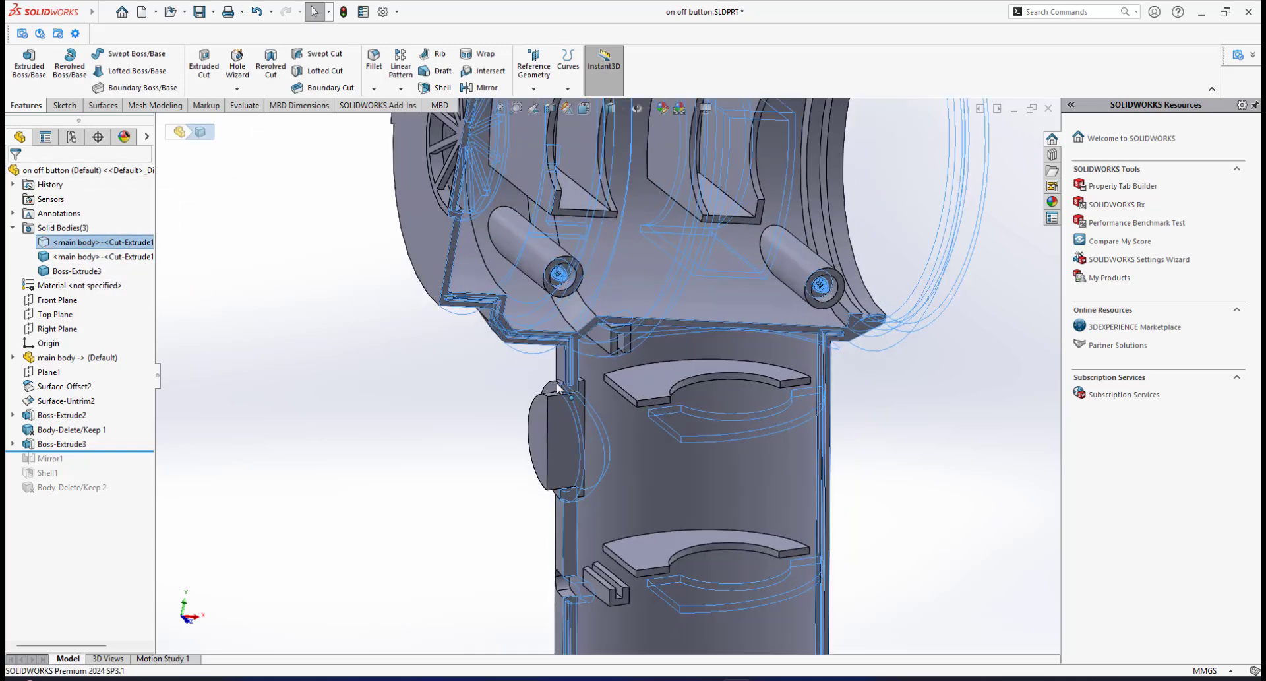
scroll(540, 396, "down", 5)
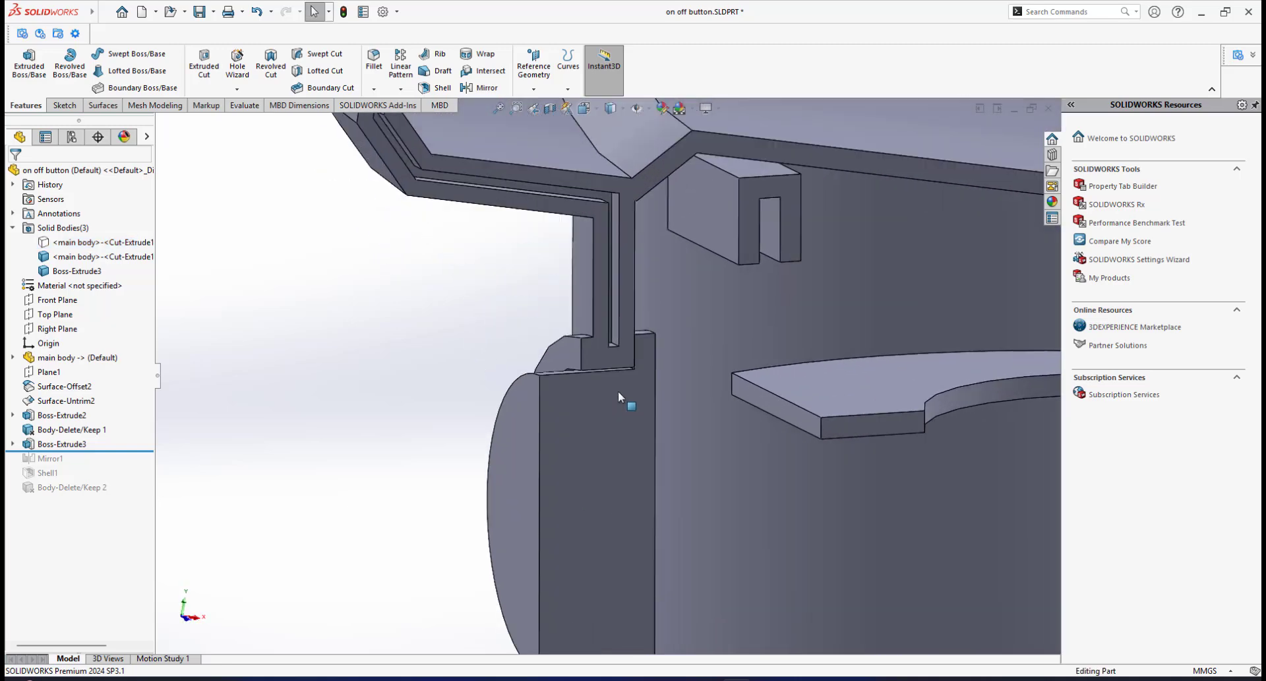
middle_click_drag(619, 390, 617, 343)
scroll(617, 342, "down", 3)
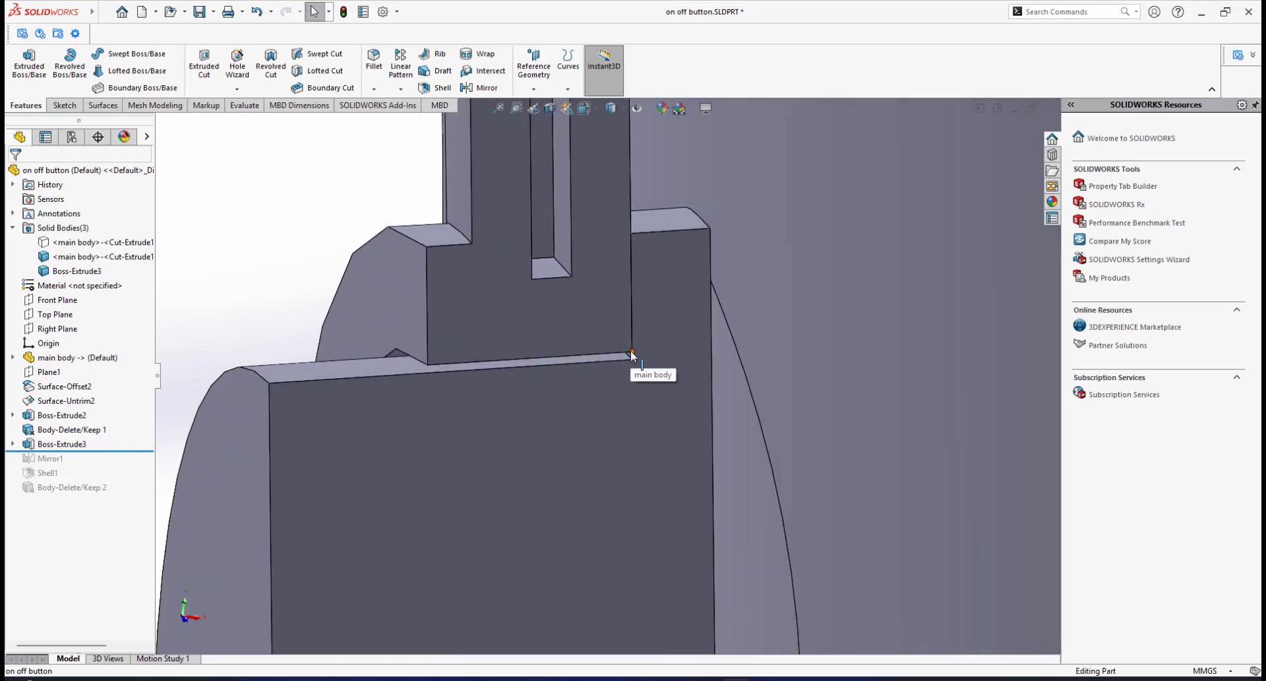
scroll(631, 352, "down", 5)
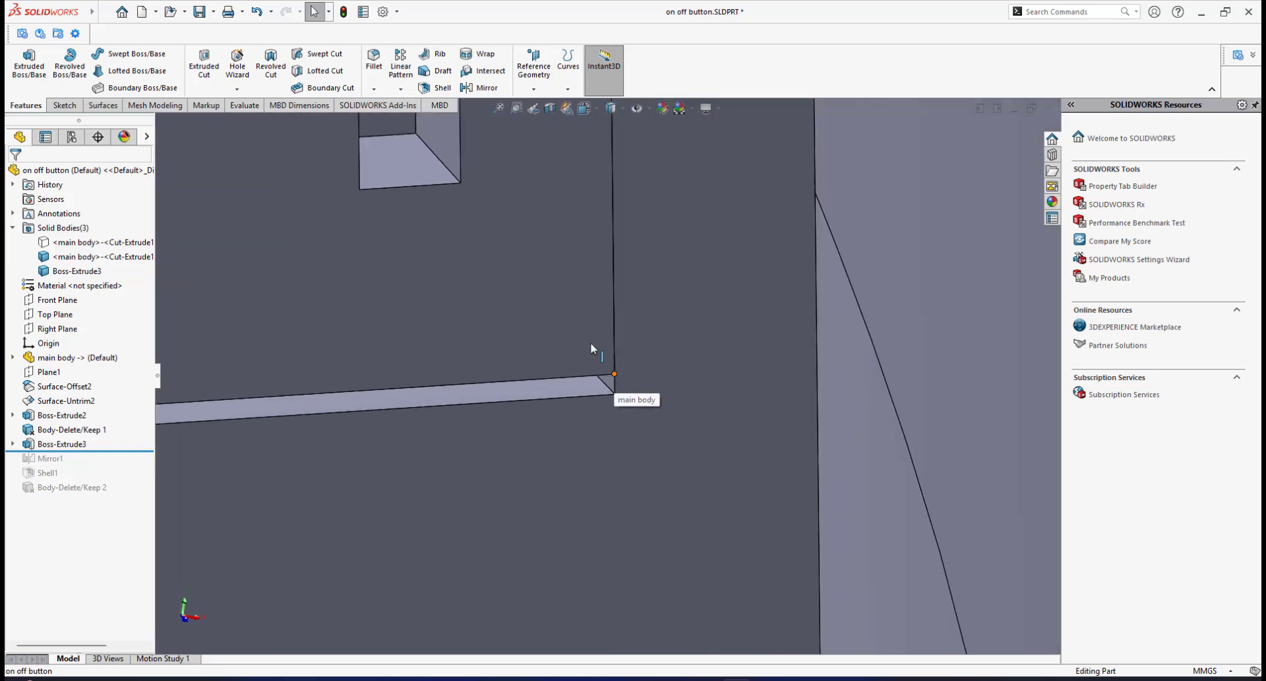
scroll(590, 343, "up", 3)
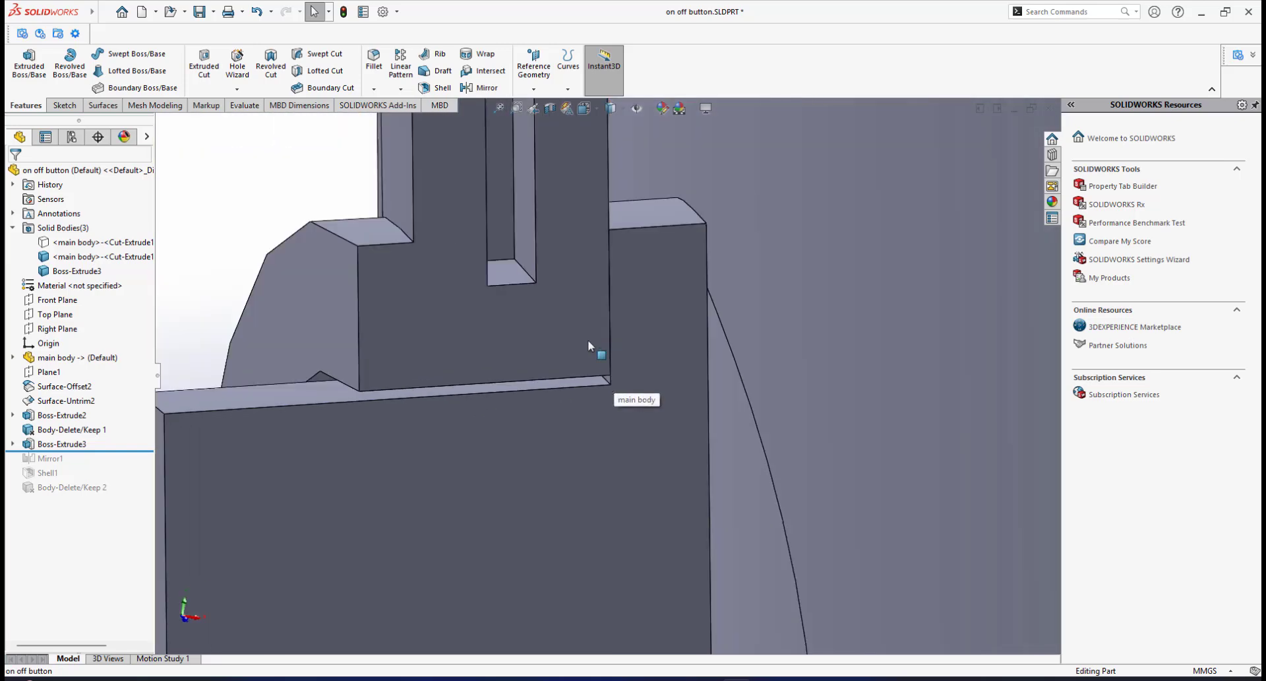
scroll(509, 339, "up", 3)
On the main body's split face, sketch a point at the wall's inner lower corner above the button opening and close the sketch.
left_click(501, 342)
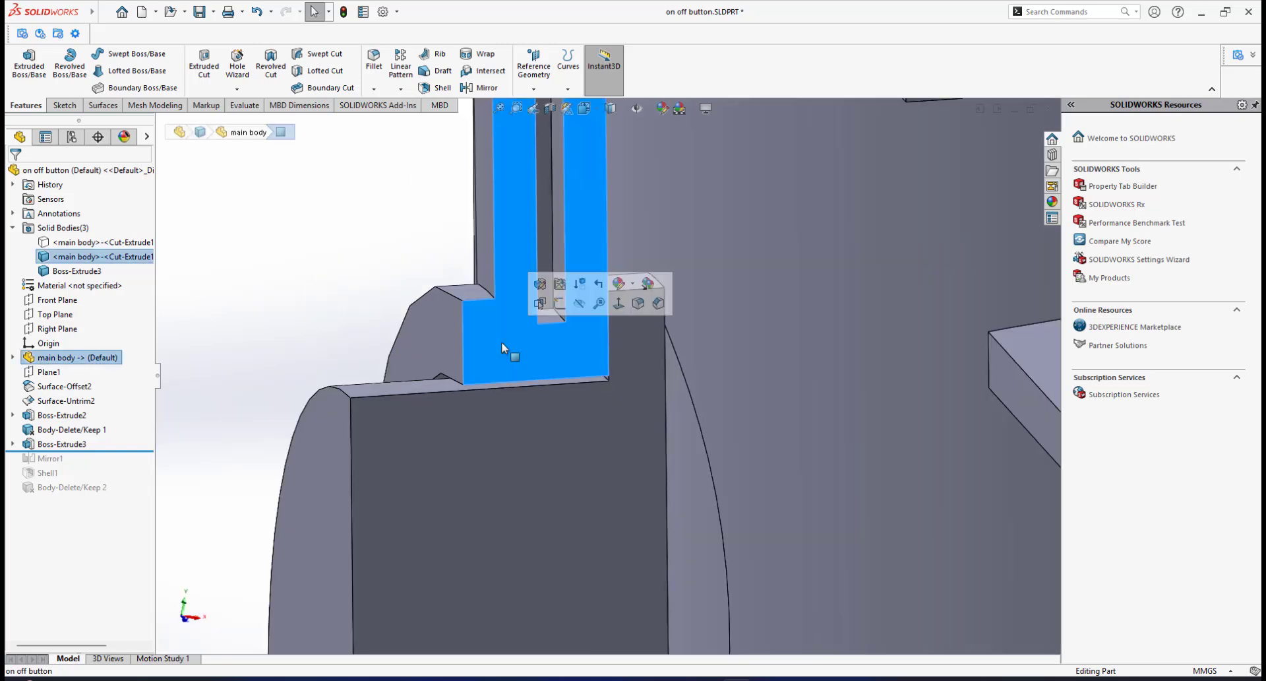
left_click(560, 303)
scroll(570, 369, "down", 5)
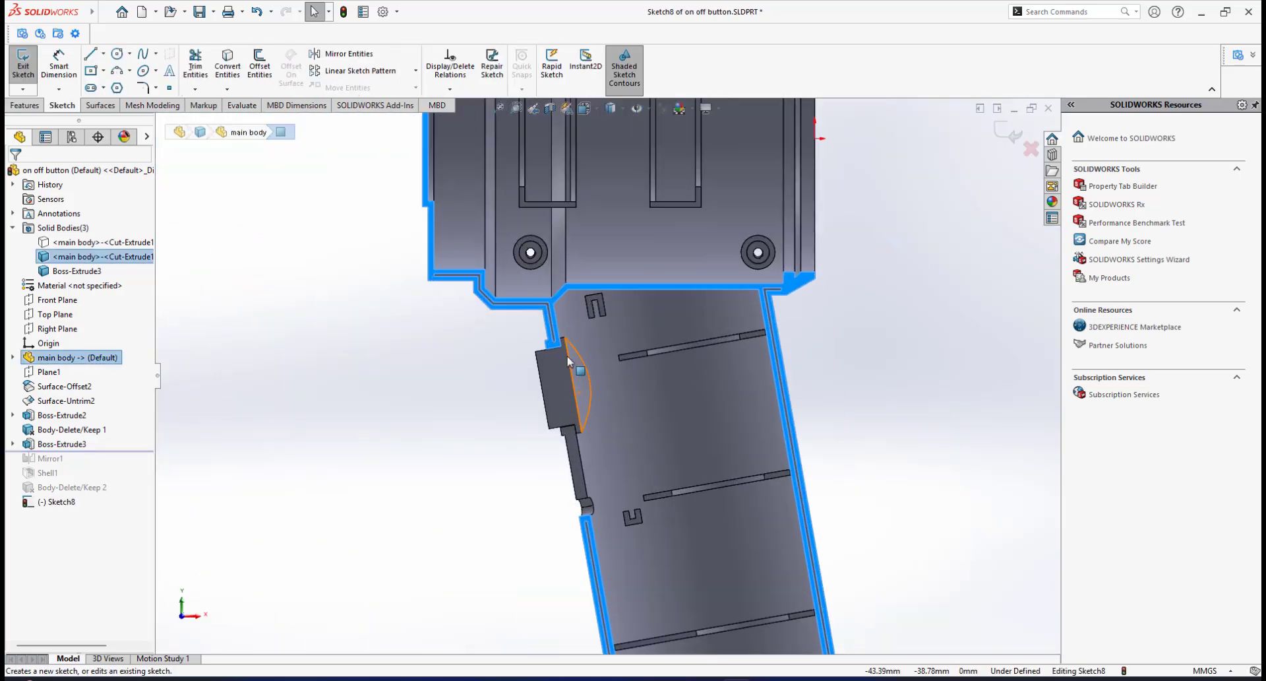
scroll(567, 355, "down", 2)
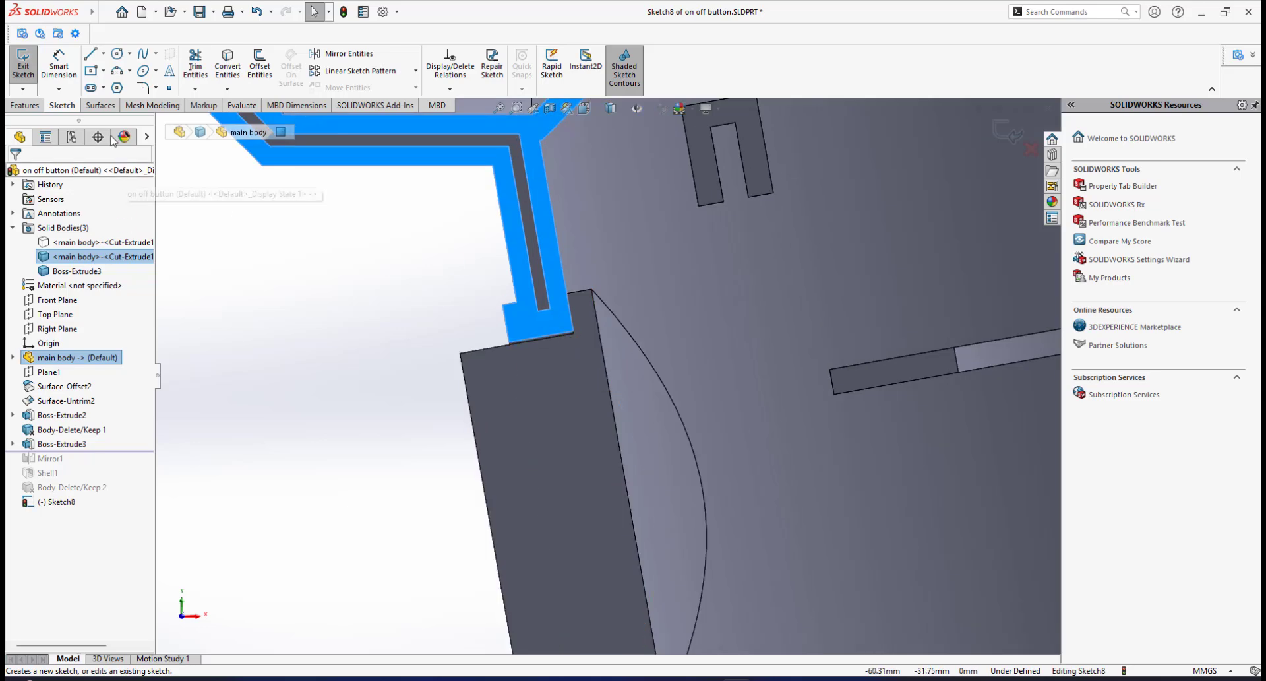
left_click(169, 88)
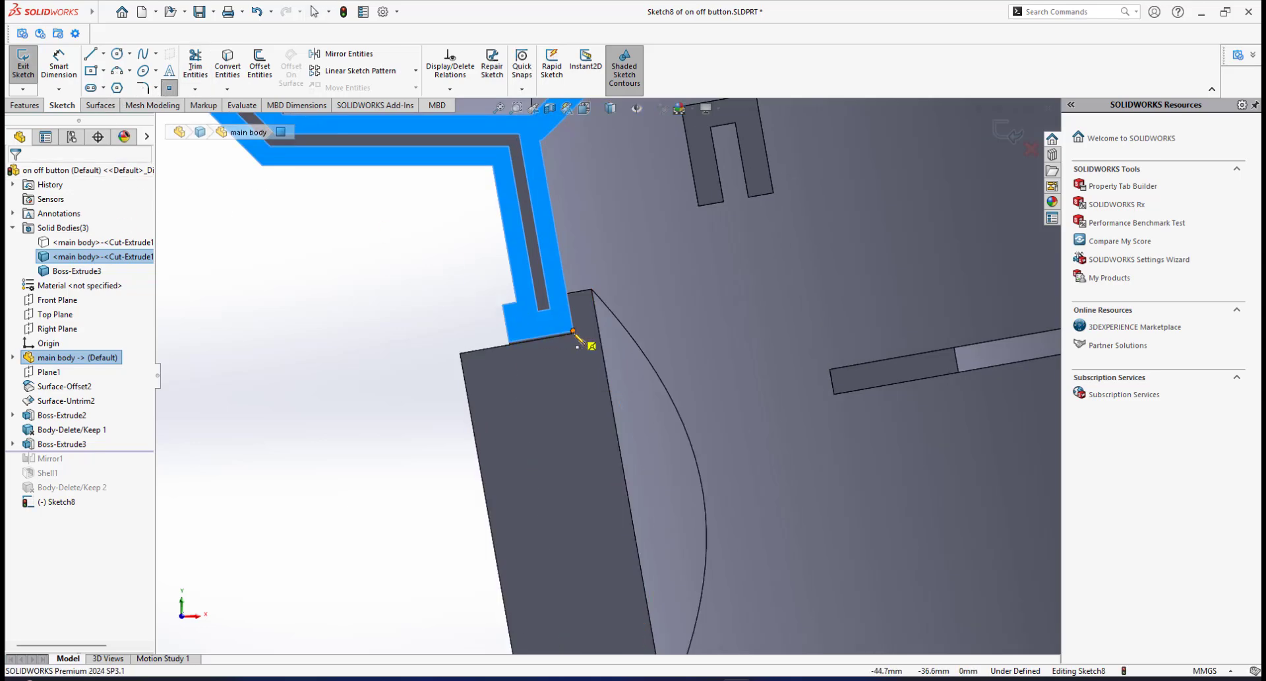
left_click(573, 331)
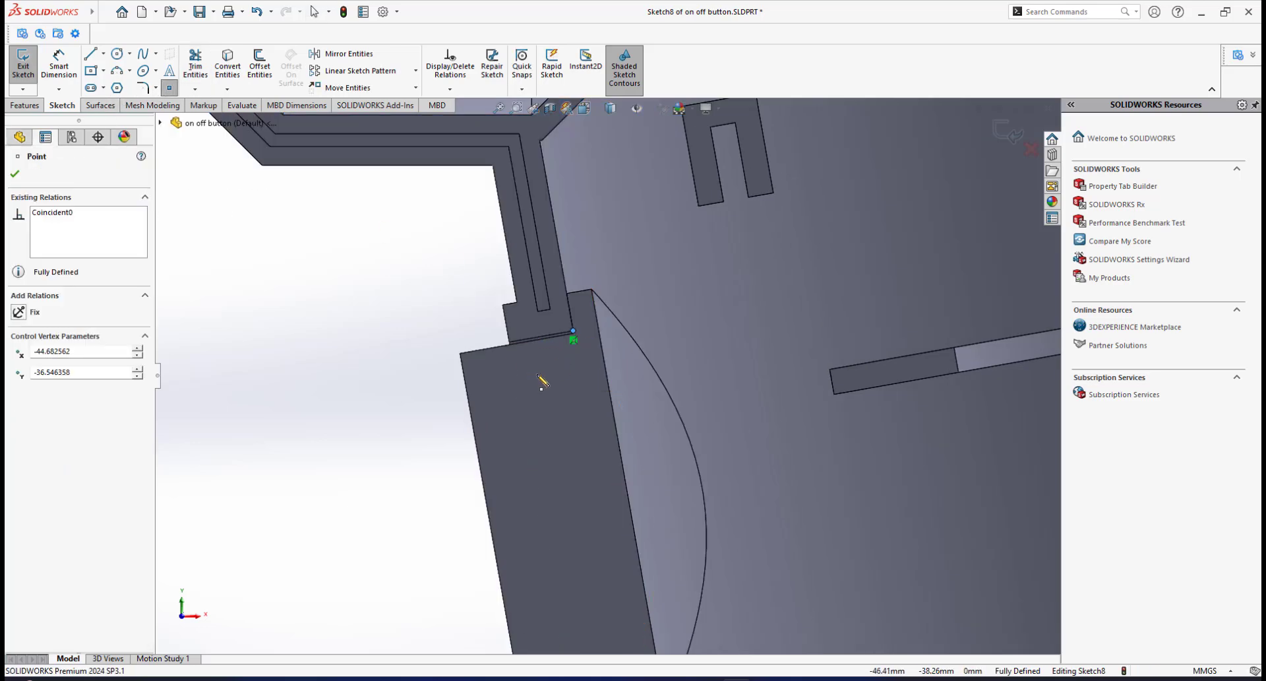
left_click(991, 130)
Restore the button's full feature history and save the part after checking the new sketch point beside the flange.
scroll(656, 329, "up", 5)
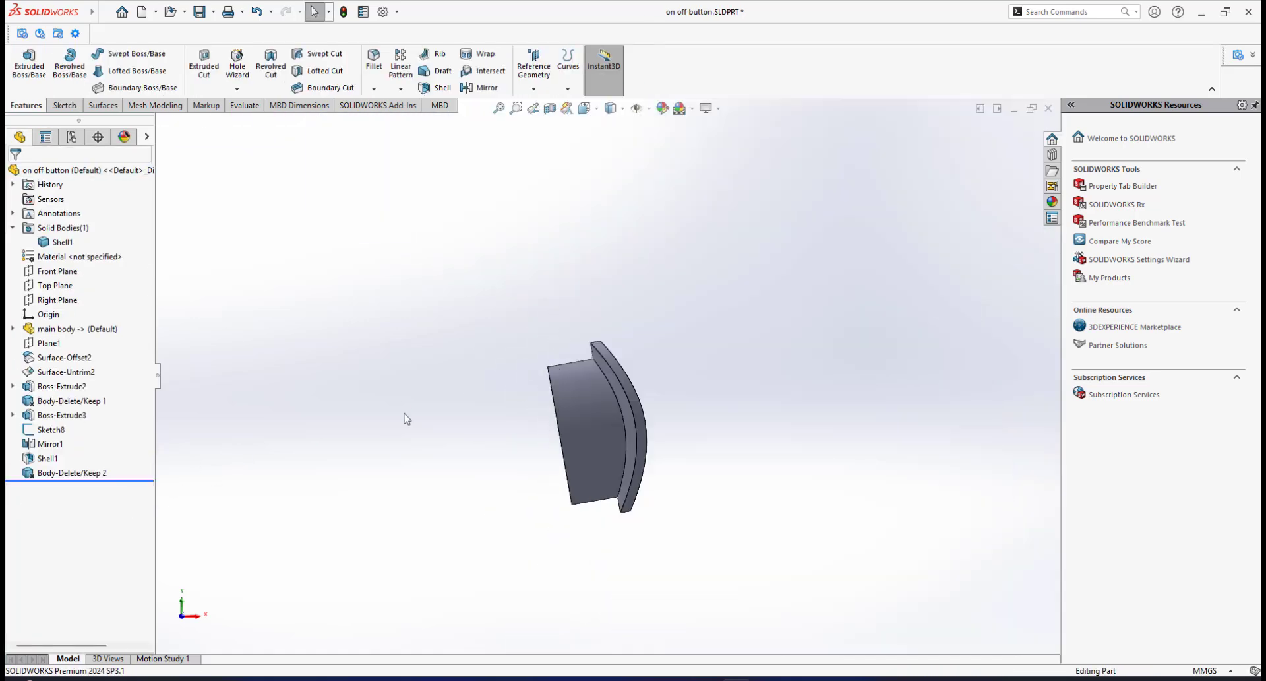
scroll(695, 385, "up", 3)
middle_click_drag(695, 385, 713, 386)
scroll(587, 364, "down", 3)
scroll(587, 364, "down", 3)
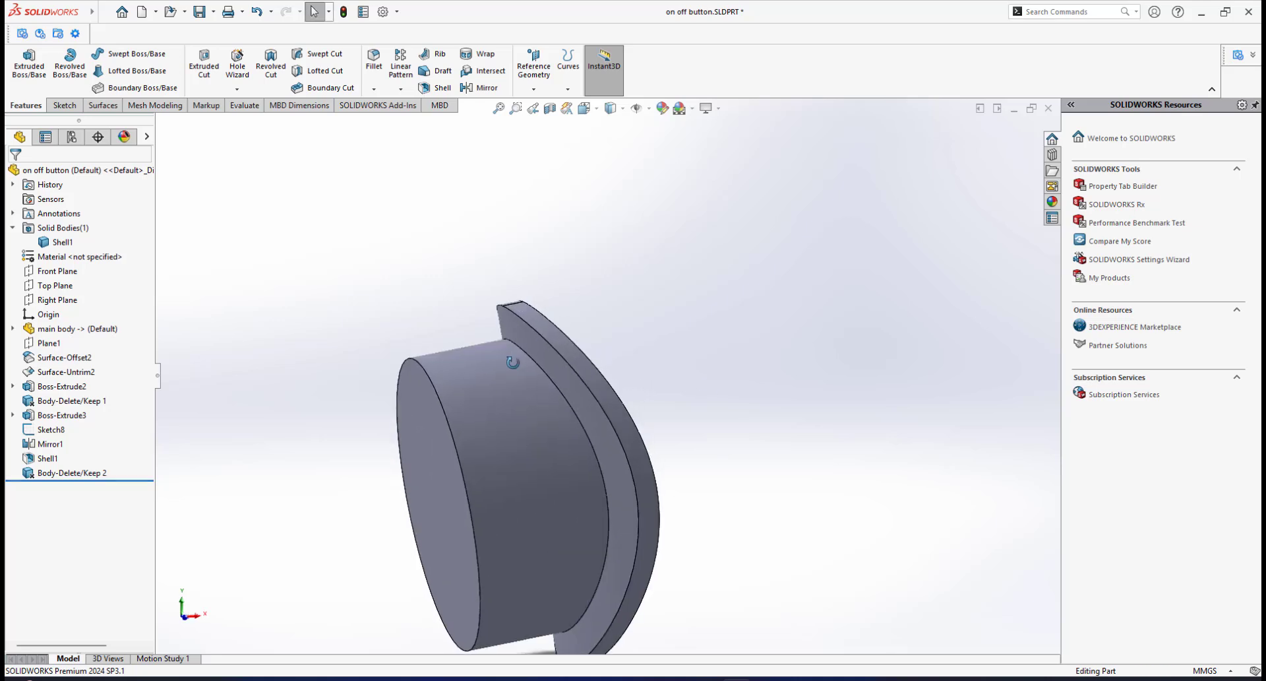
scroll(506, 342, "down", 4)
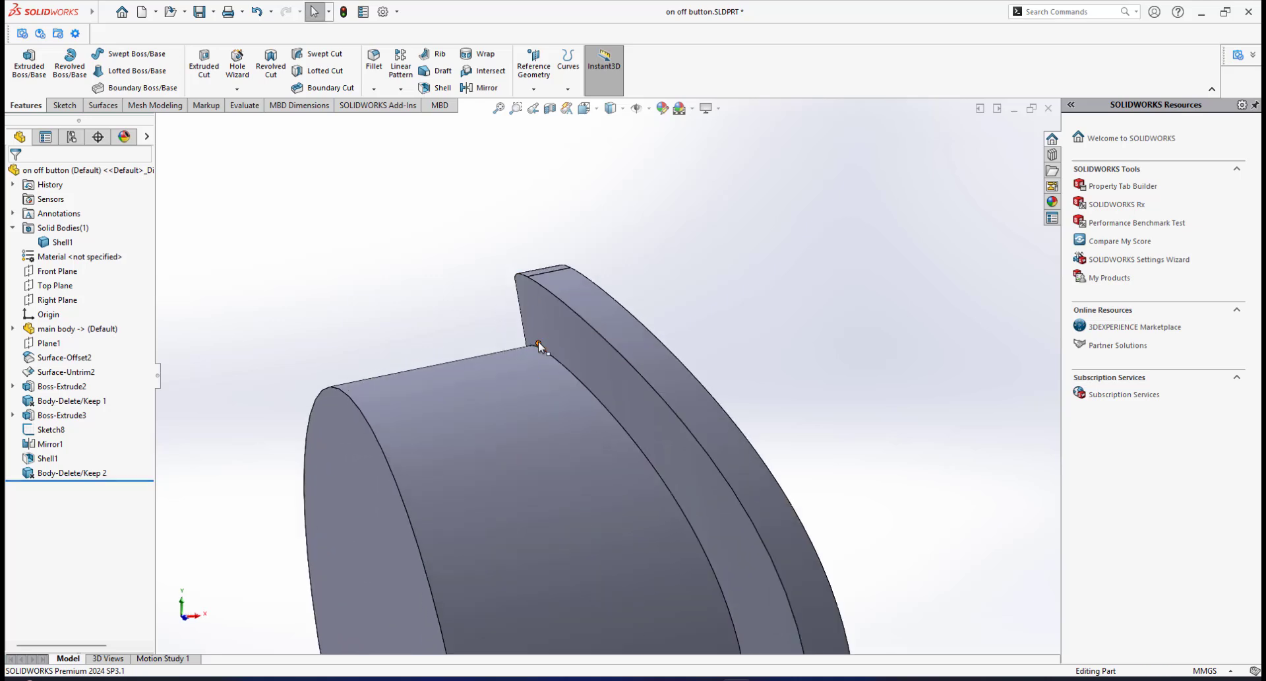
scroll(536, 382, "up", 6)
scroll(498, 440, "up", 1)
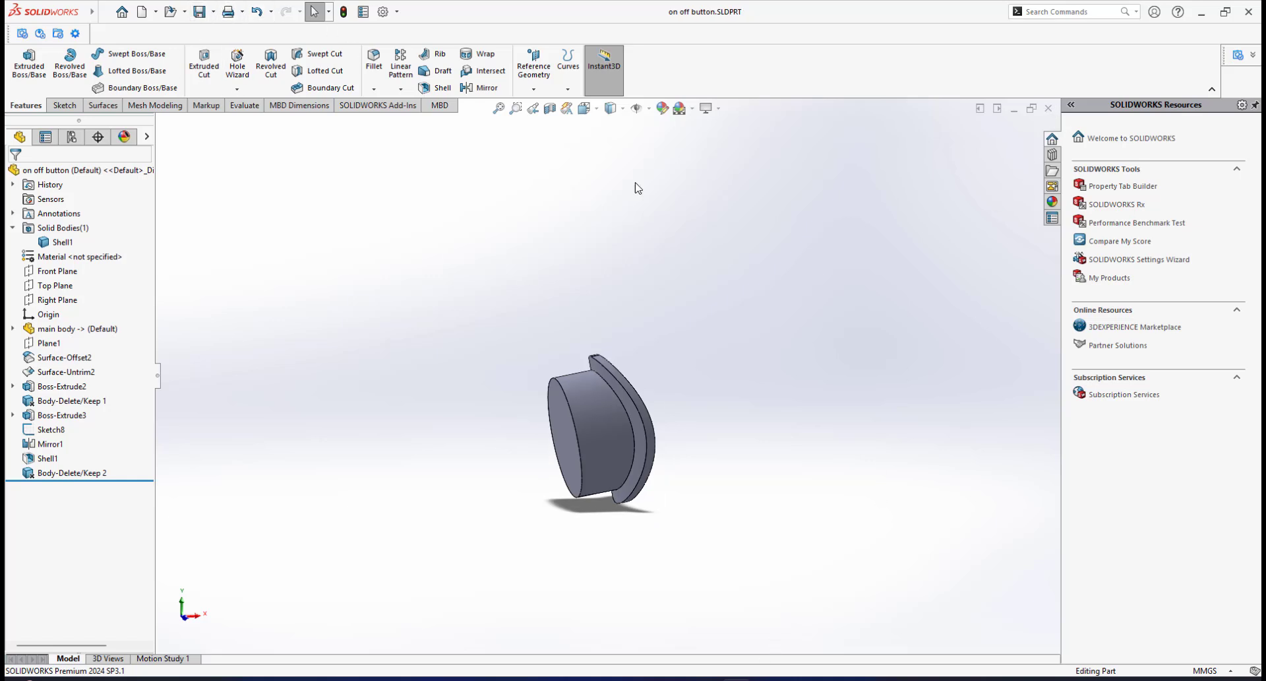
Switch back to the Assem3 assembly and rebuild it with the button's new reference point.
left_click(209, 12)
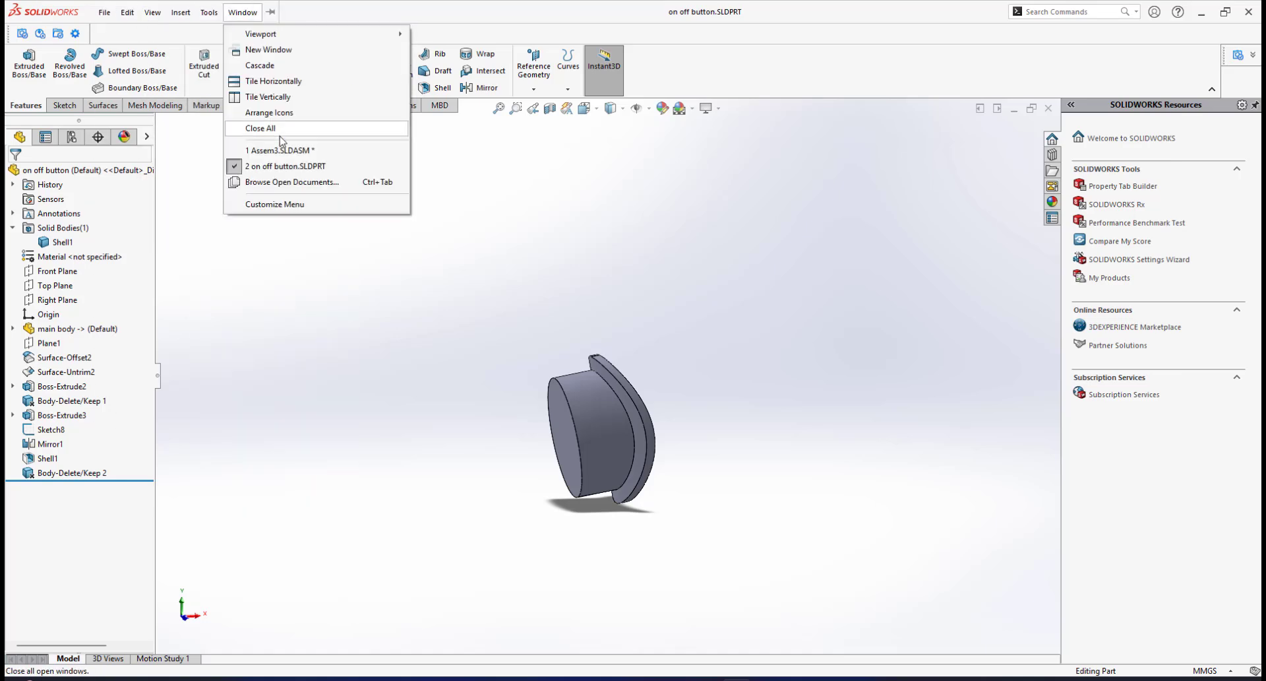
left_click(309, 151)
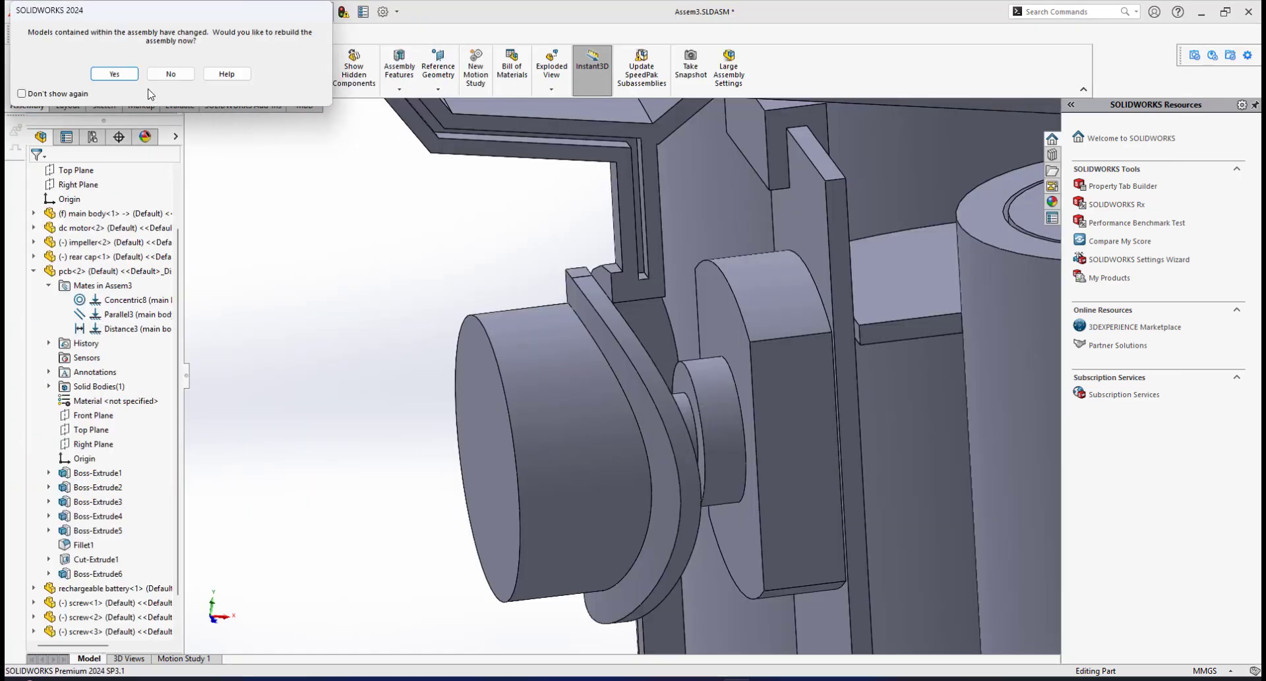
left_click(114, 74)
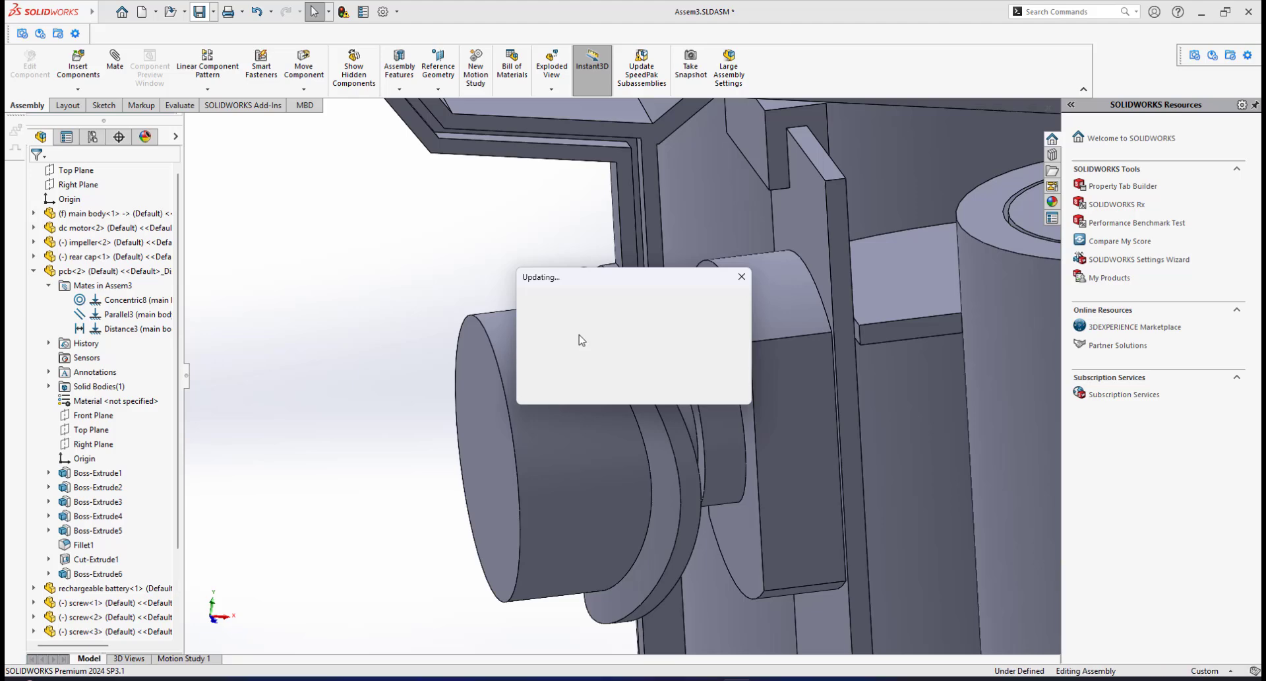
Add a coincident mate between the button's sketch point and the main body wall's inner corner vertex above the opening.
scroll(585, 327, "down", 3)
scroll(643, 308, "up", 3)
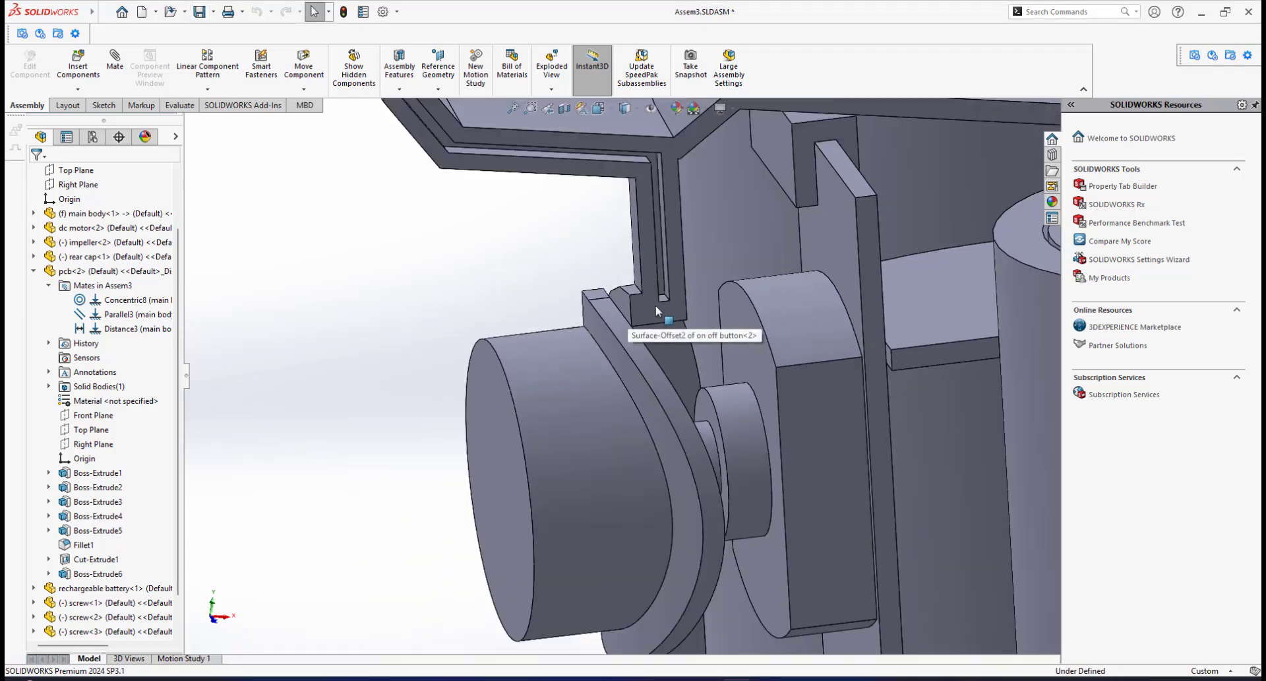
scroll(654, 309, "down", 4)
middle_click_drag(639, 339, 520, 390)
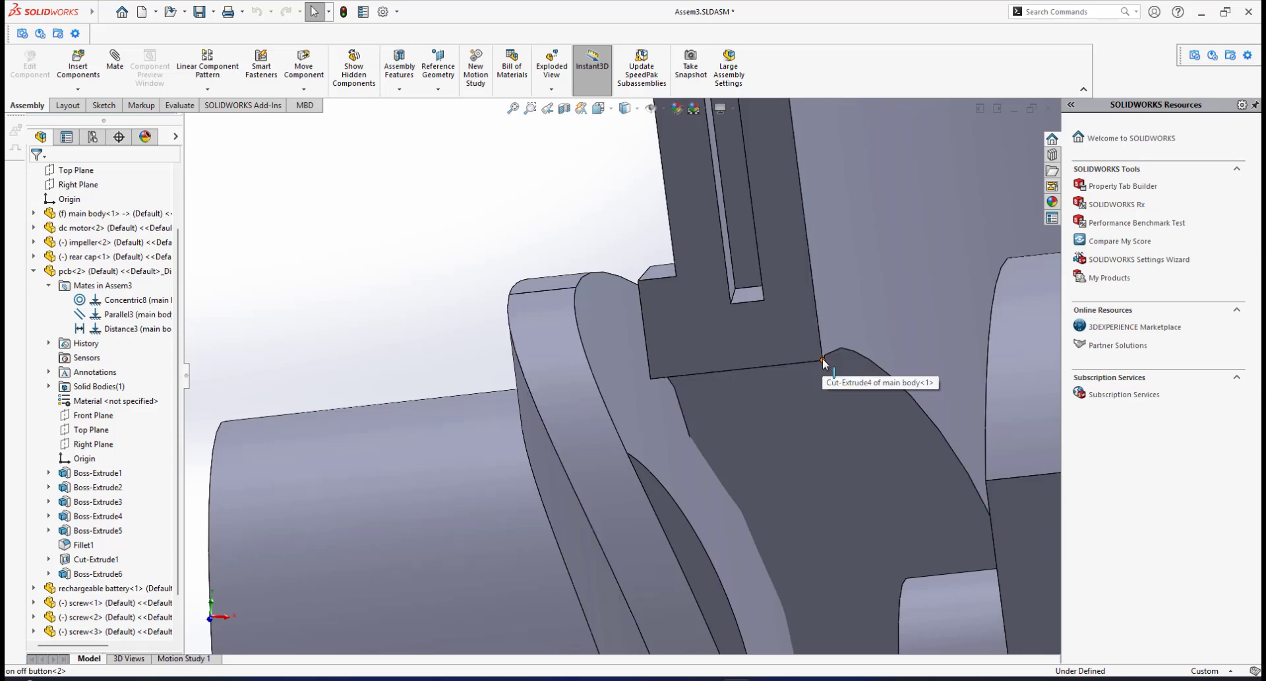
middle_click_drag(822, 358, 693, 374)
scroll(693, 375, "down", 2)
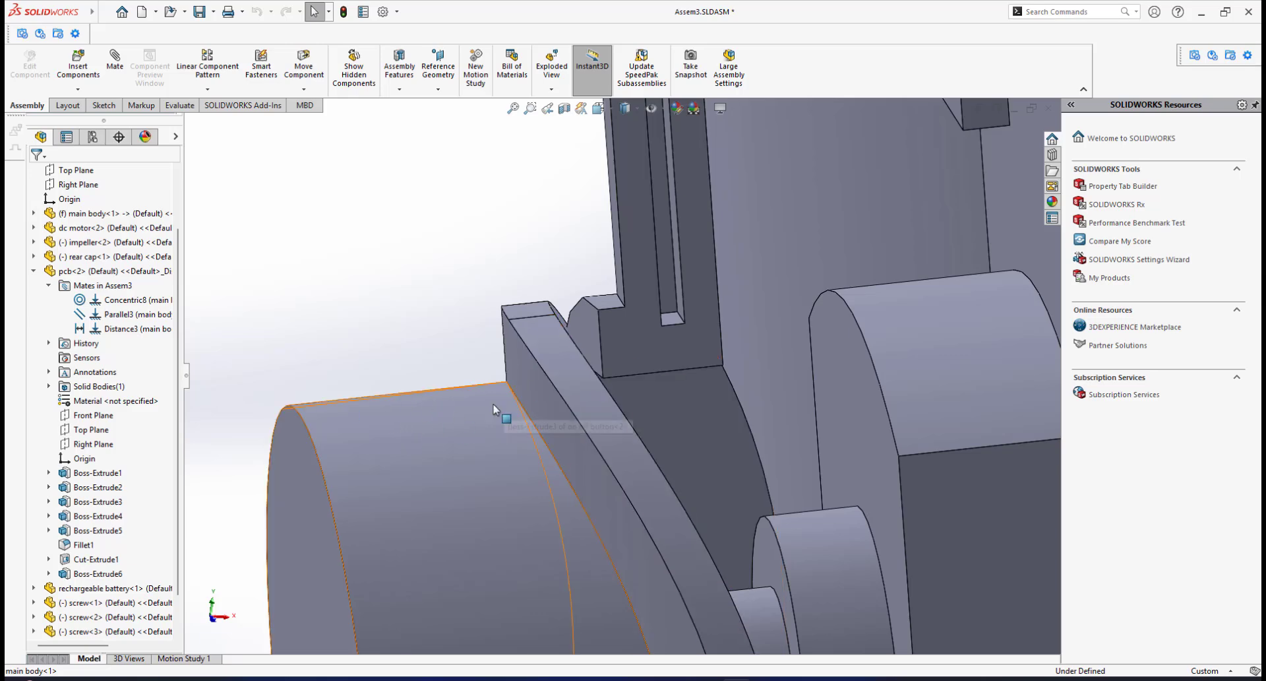
scroll(412, 375, "up", 1)
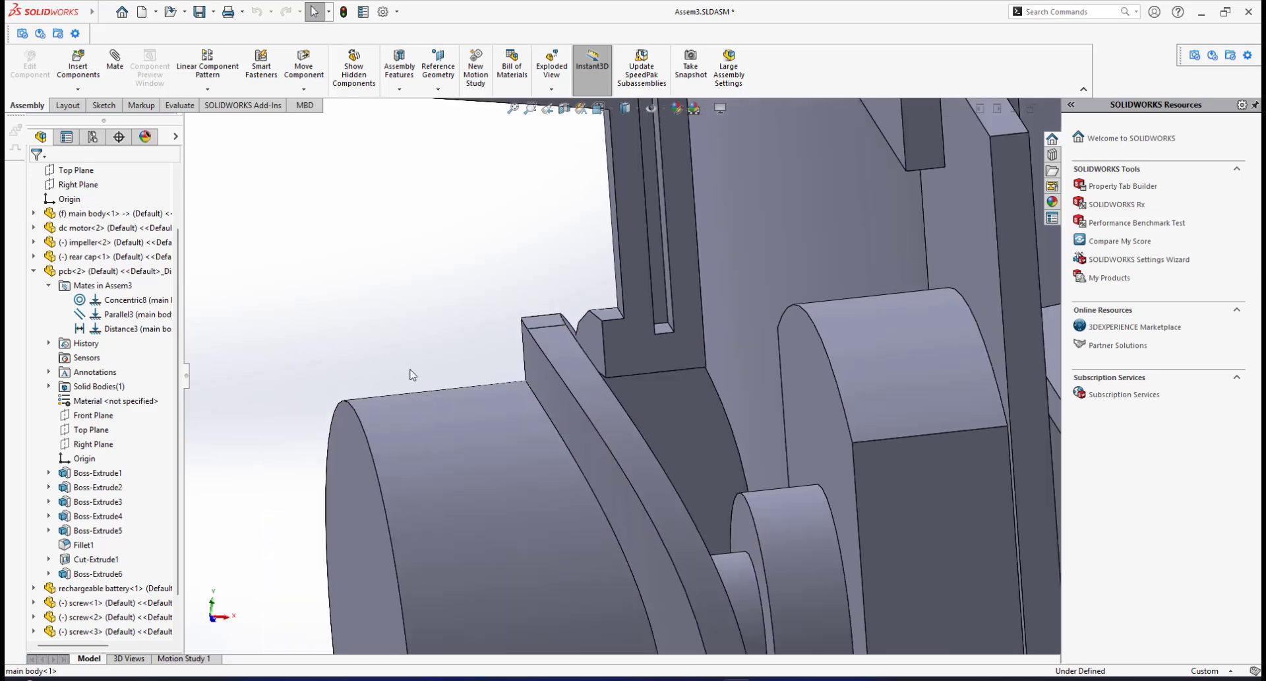
left_click(115, 62)
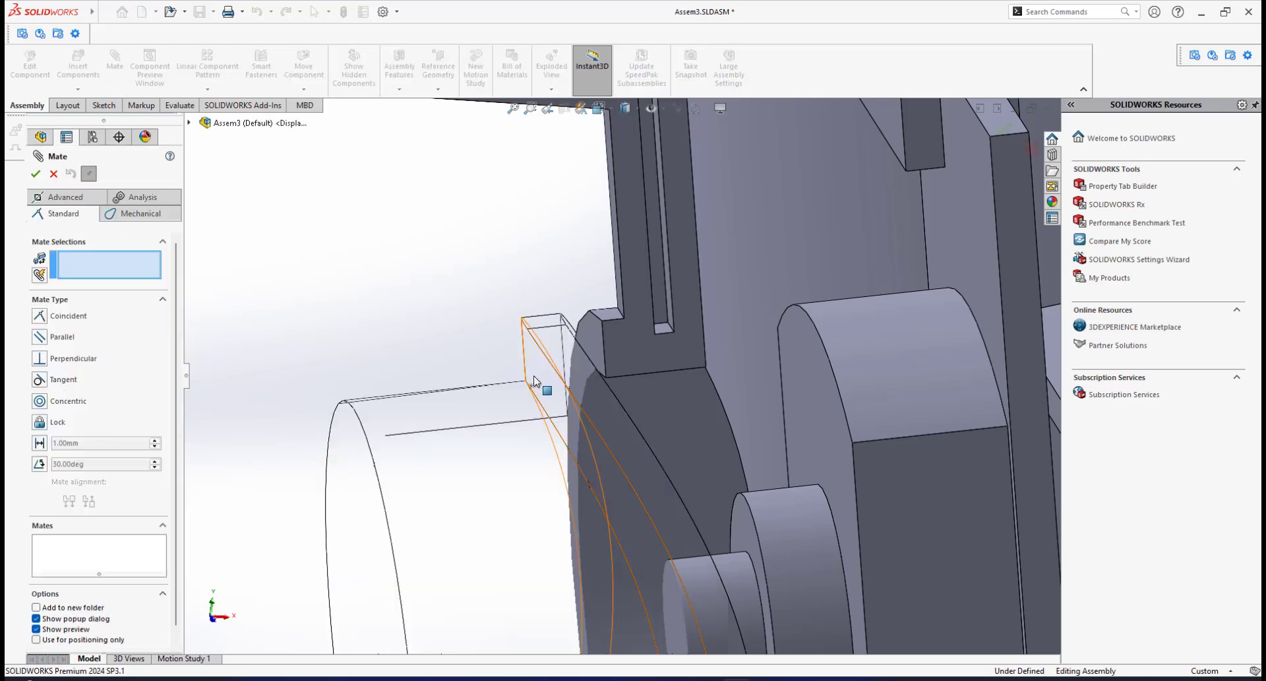
left_click(531, 385)
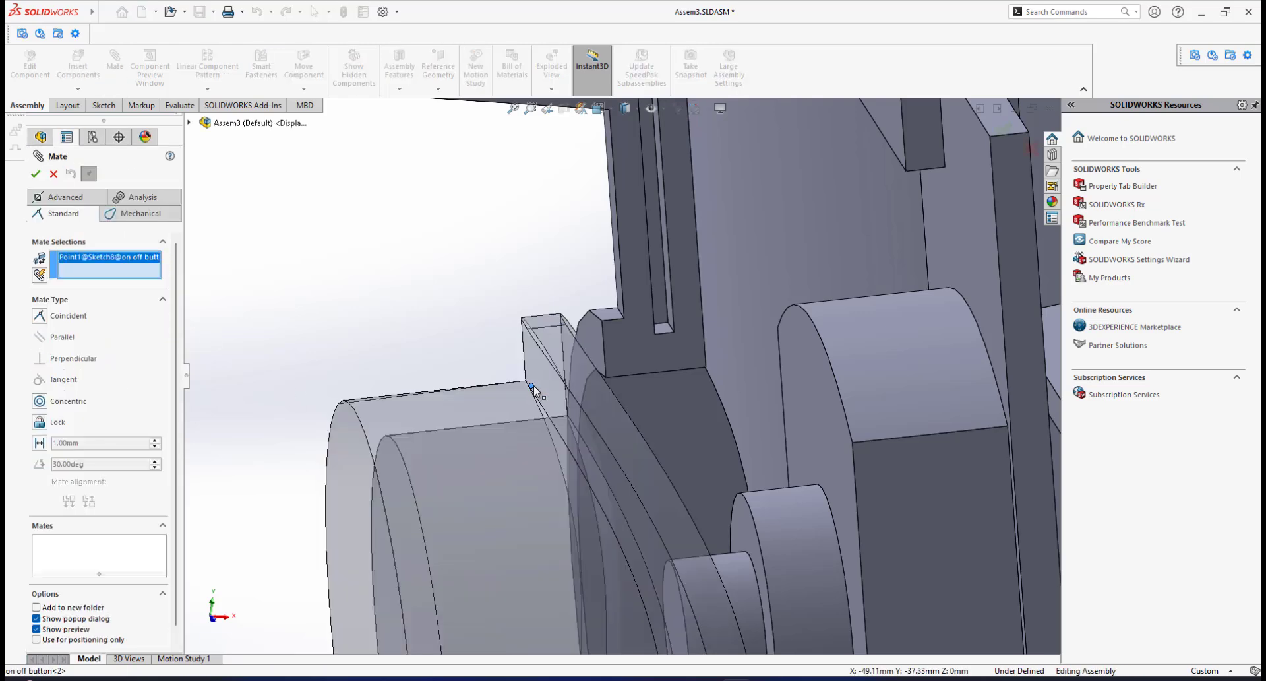
left_click(706, 365)
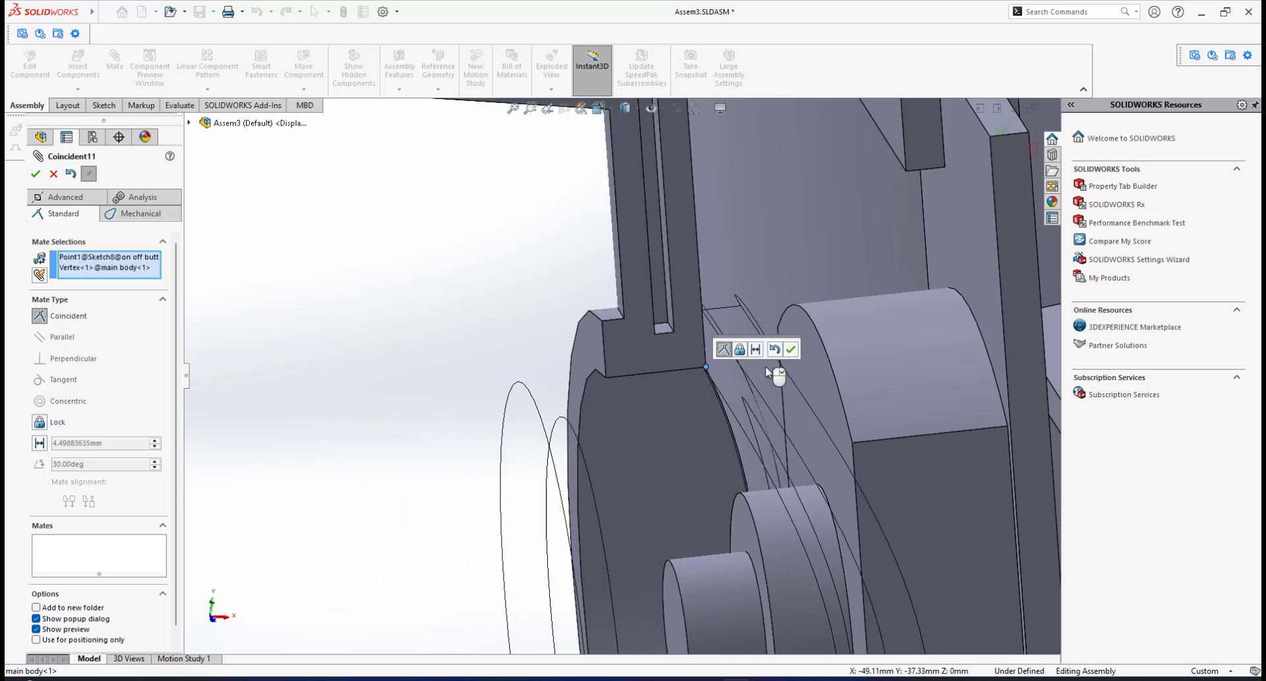
left_click(791, 349)
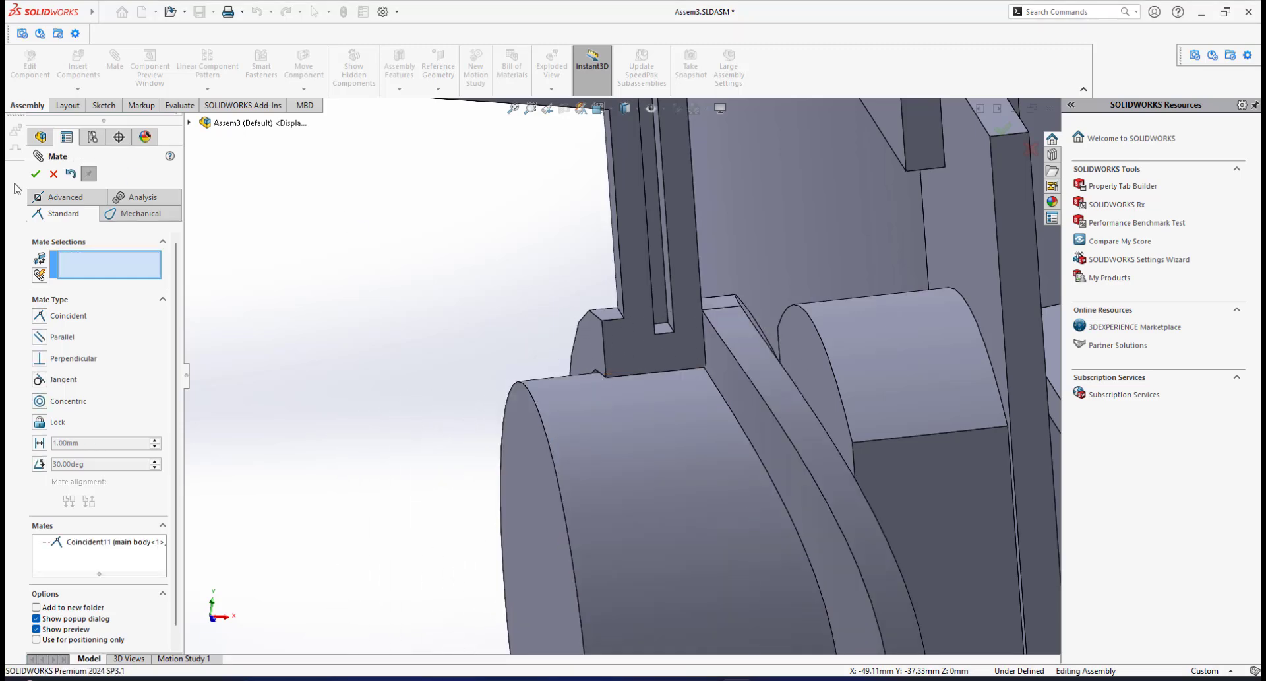
key("Escape")
Check how the mated button sits in the opening against the PCB switch and save the assembly.
scroll(635, 386, "up", 3)
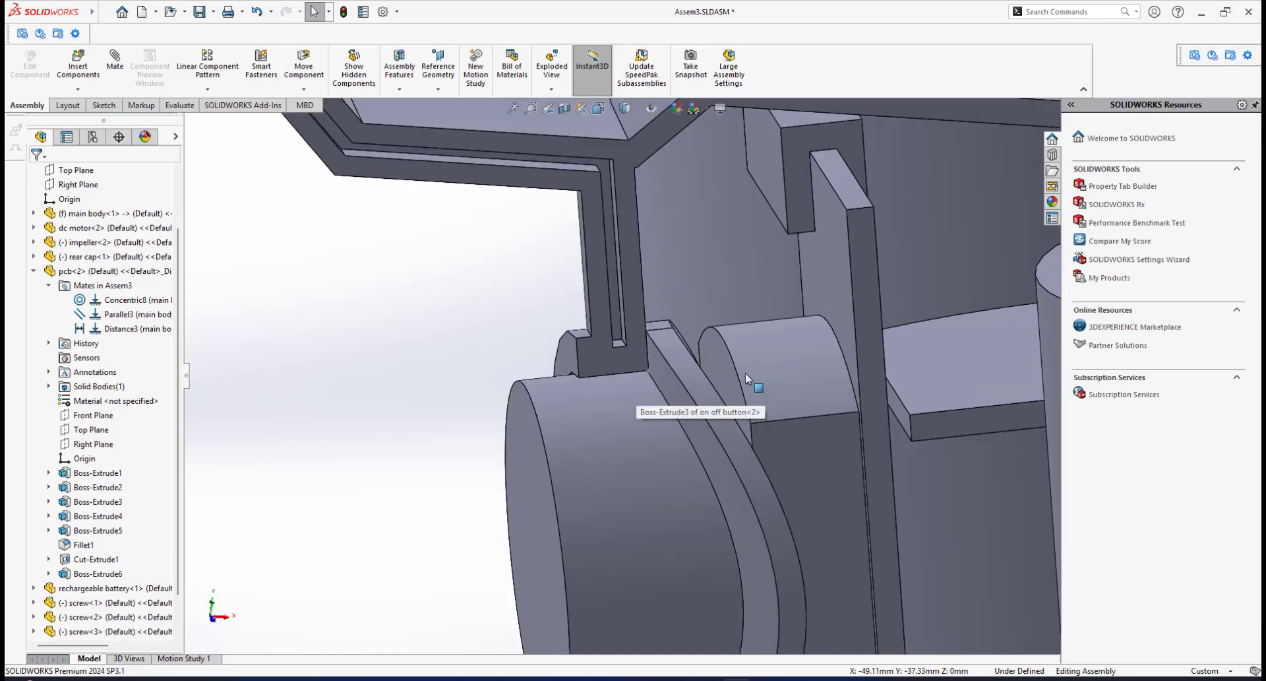
scroll(745, 373, "down", 3)
middle_click_drag(727, 376, 607, 382)
scroll(606, 382, "up", 5)
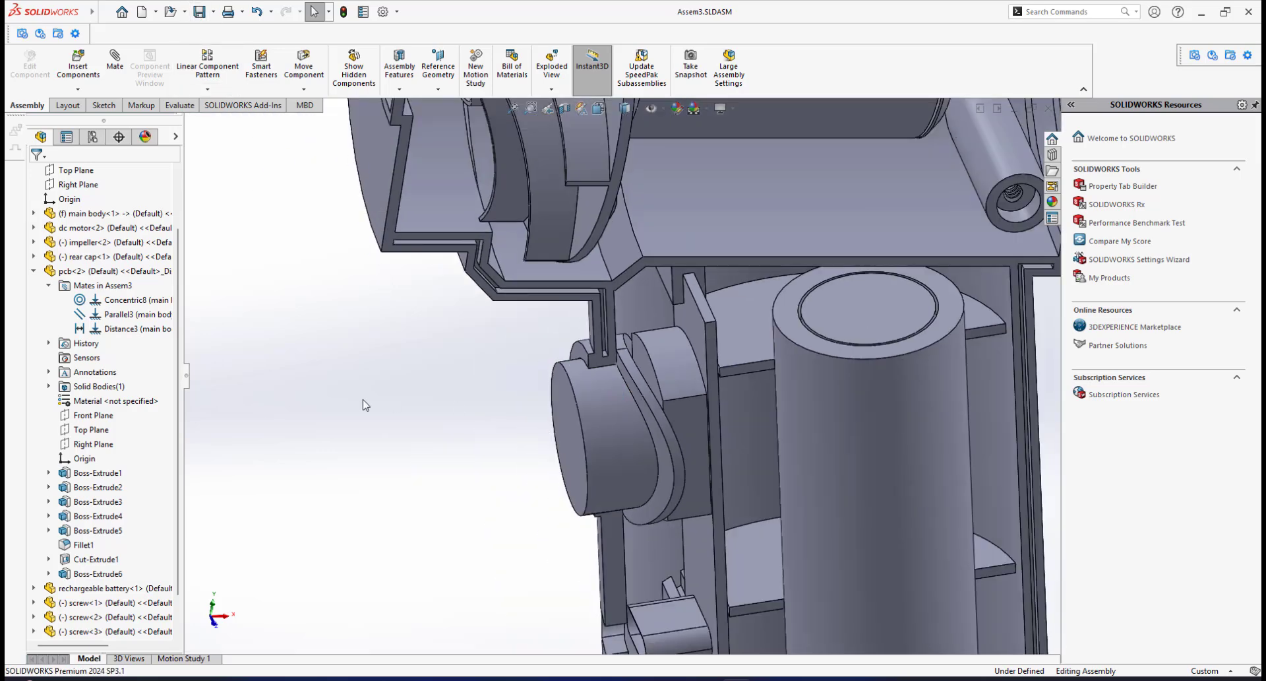
scroll(355, 328, "up", 2)
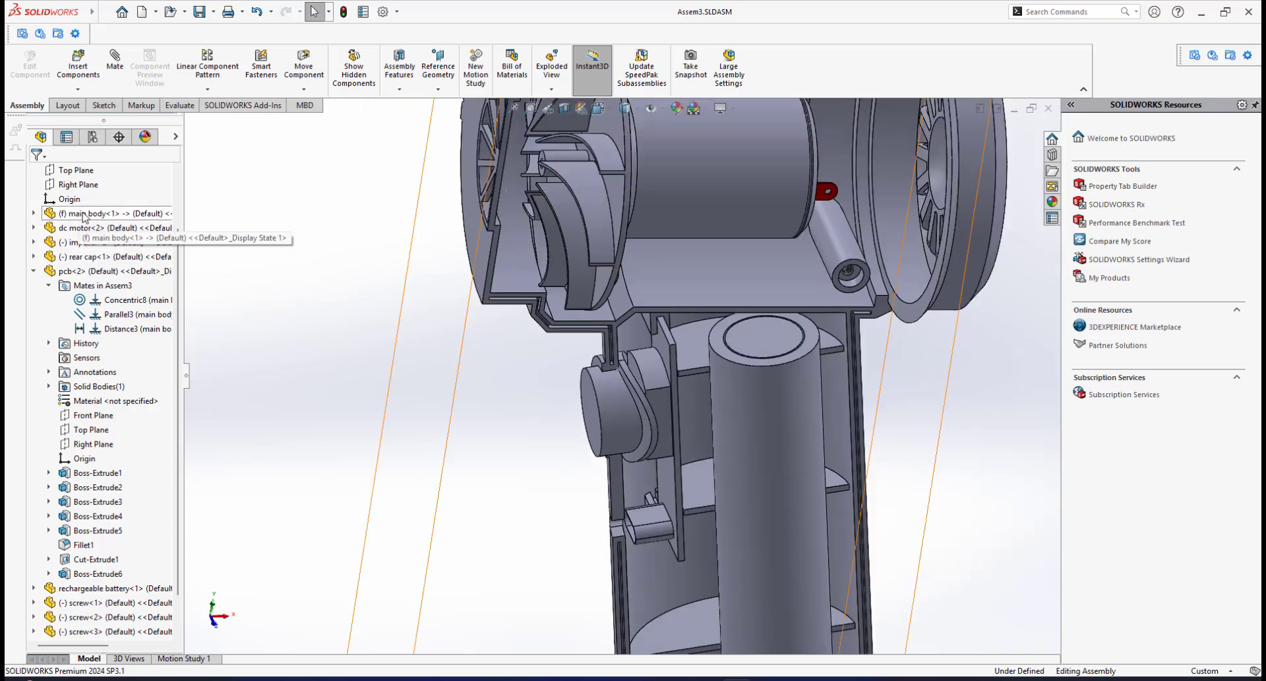
Section the assembly along the Front Plane and examine how the button sits against the PCB switch.
left_click(181, 186)
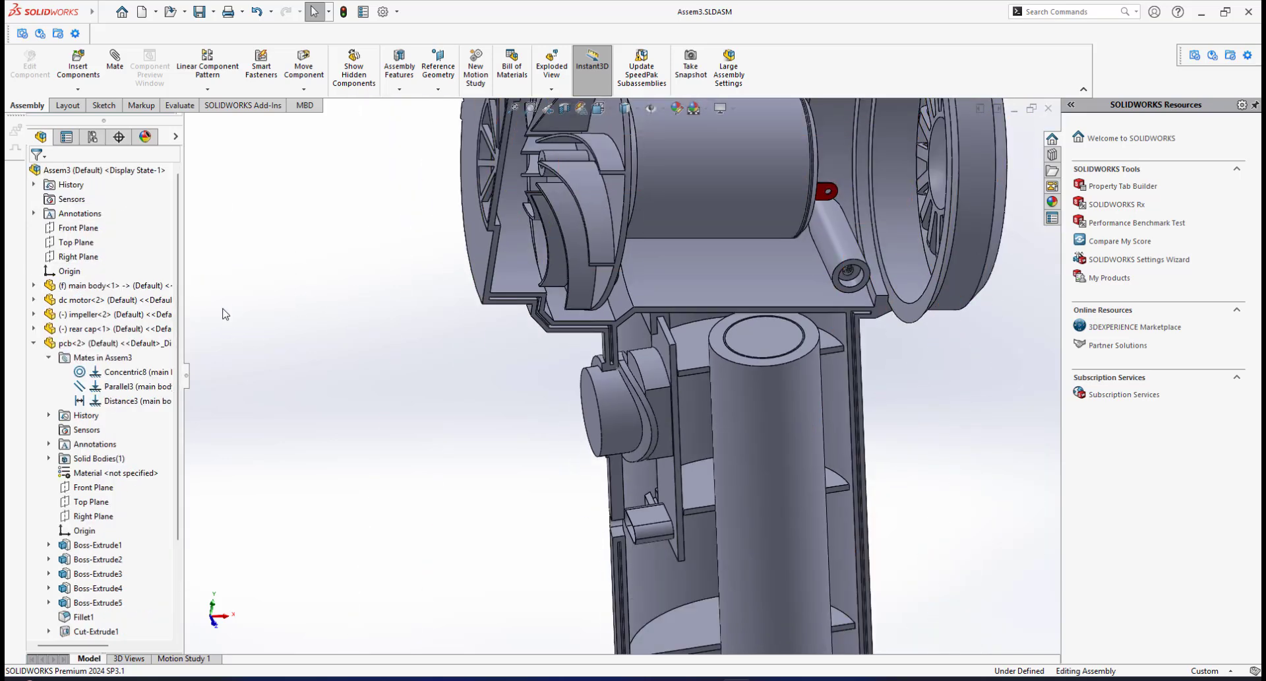
scroll(624, 412, "down", 2)
scroll(633, 410, "up", 4)
mouse_move(633, 410)
middle_mouse_down()
mouse_move(593, 398)
mouse_move(631, 392)
middle_mouse_up()
scroll(632, 391, "down", 3)
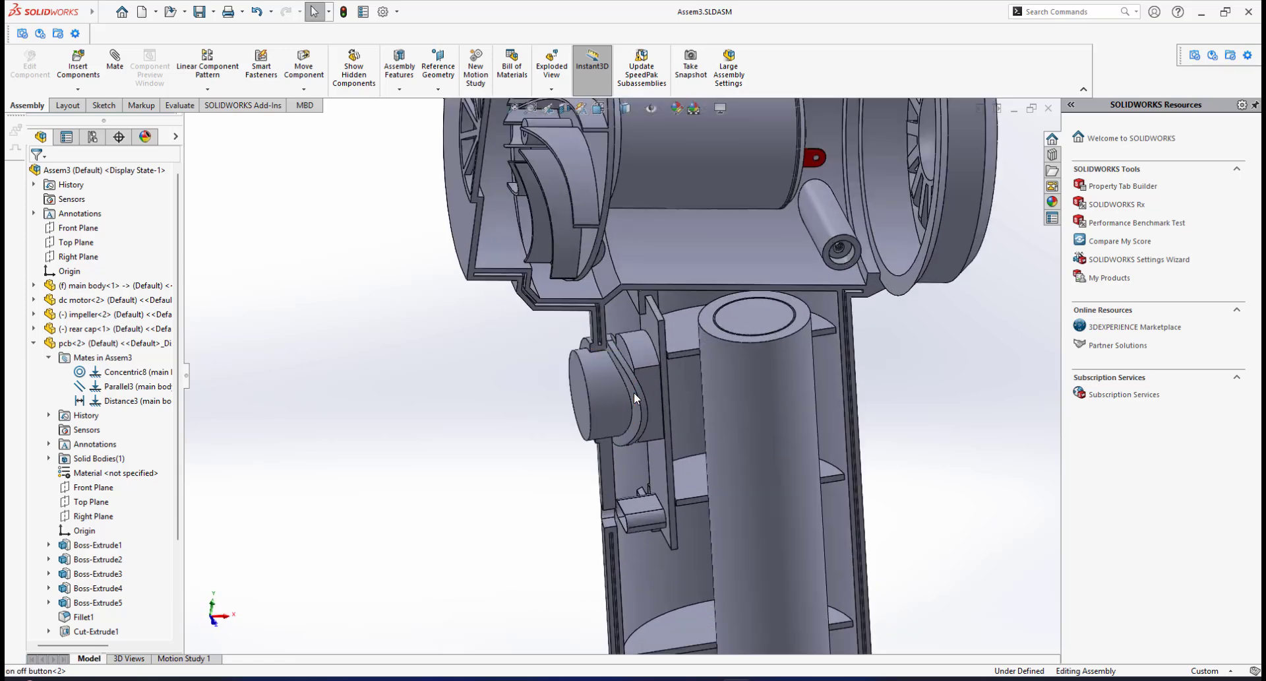
left_click(566, 109)
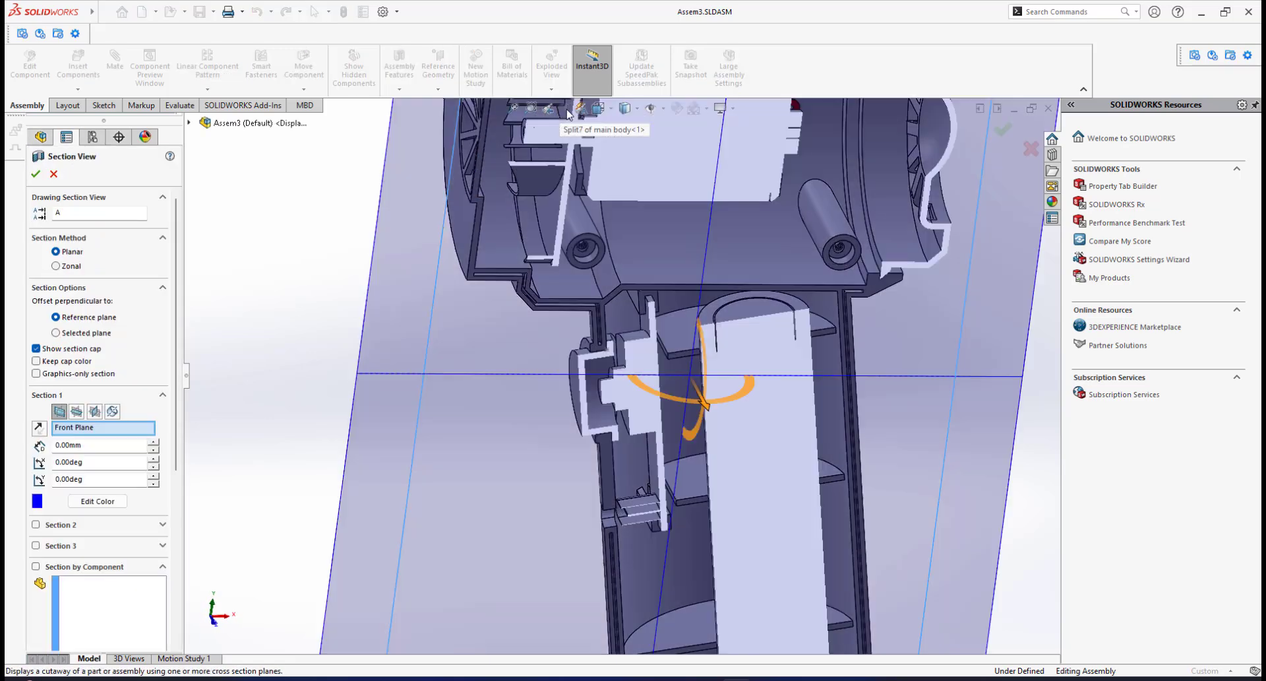
left_click(35, 174)
scroll(615, 361, "down", 6)
mouse_move(615, 361)
middle_mouse_down()
mouse_move(584, 290)
mouse_move(599, 299)
mouse_move(602, 289)
mouse_move(594, 353)
mouse_move(616, 370)
middle_mouse_up()
scroll(600, 322, "down", 3)
scroll(596, 356, "up", 6)
scroll(616, 375, "up", 4)
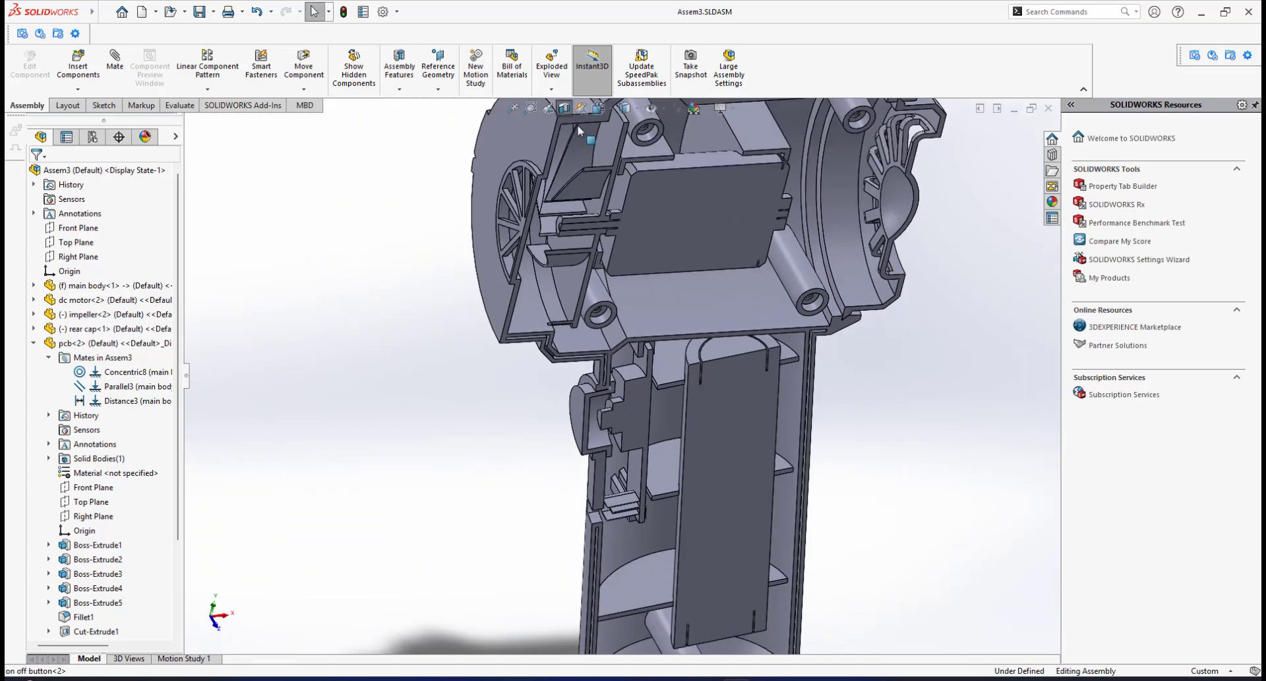
Show the main body's hidden Cut-Extrude18 solid body and turn off the section view.
left_click(34, 343)
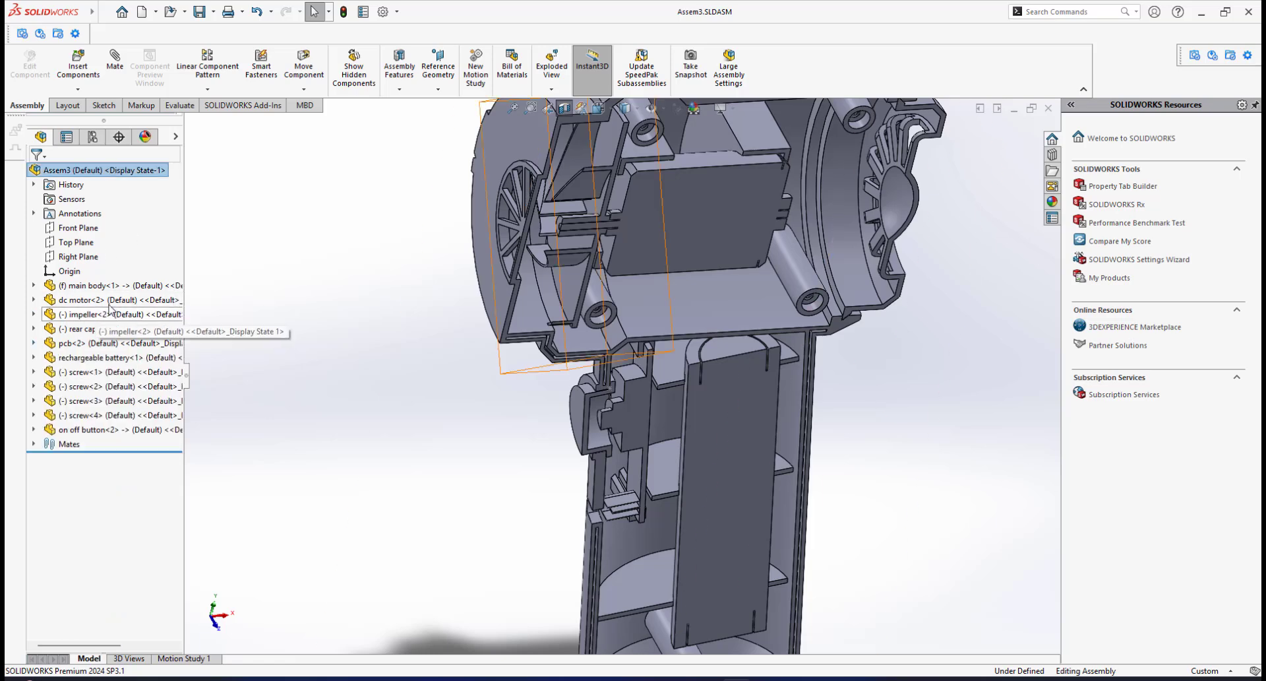
left_click(34, 286)
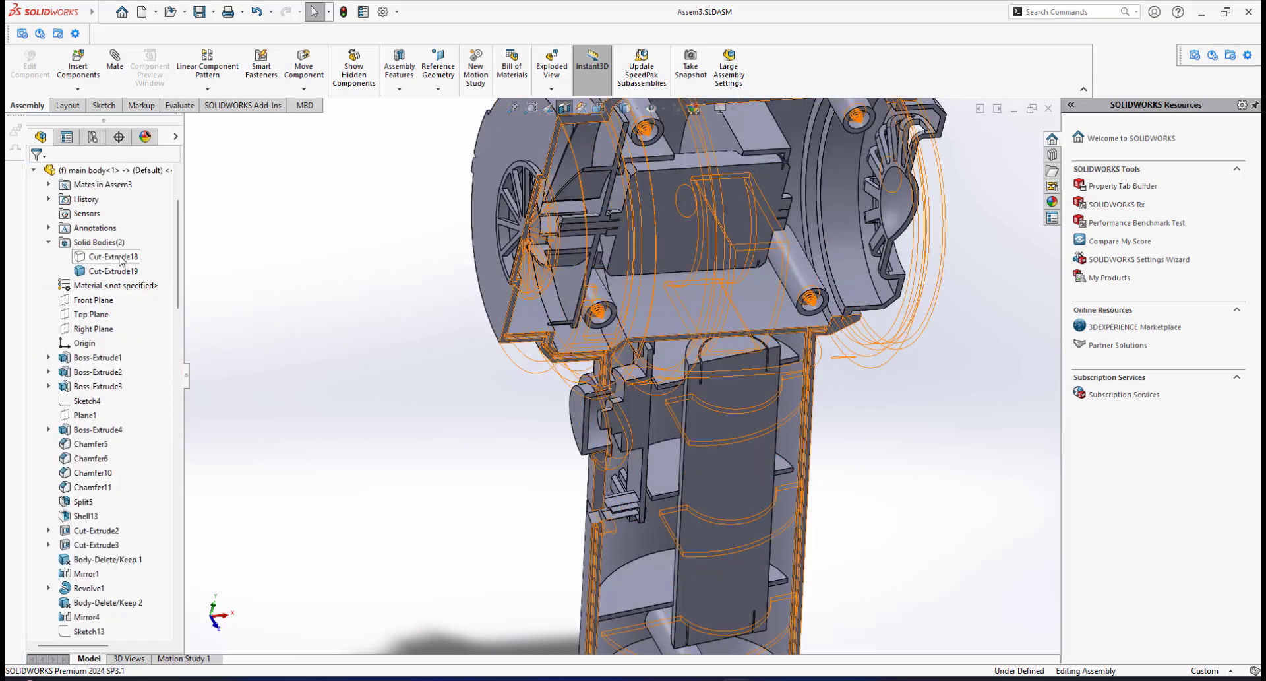
left_click(125, 256)
left_click(398, 280)
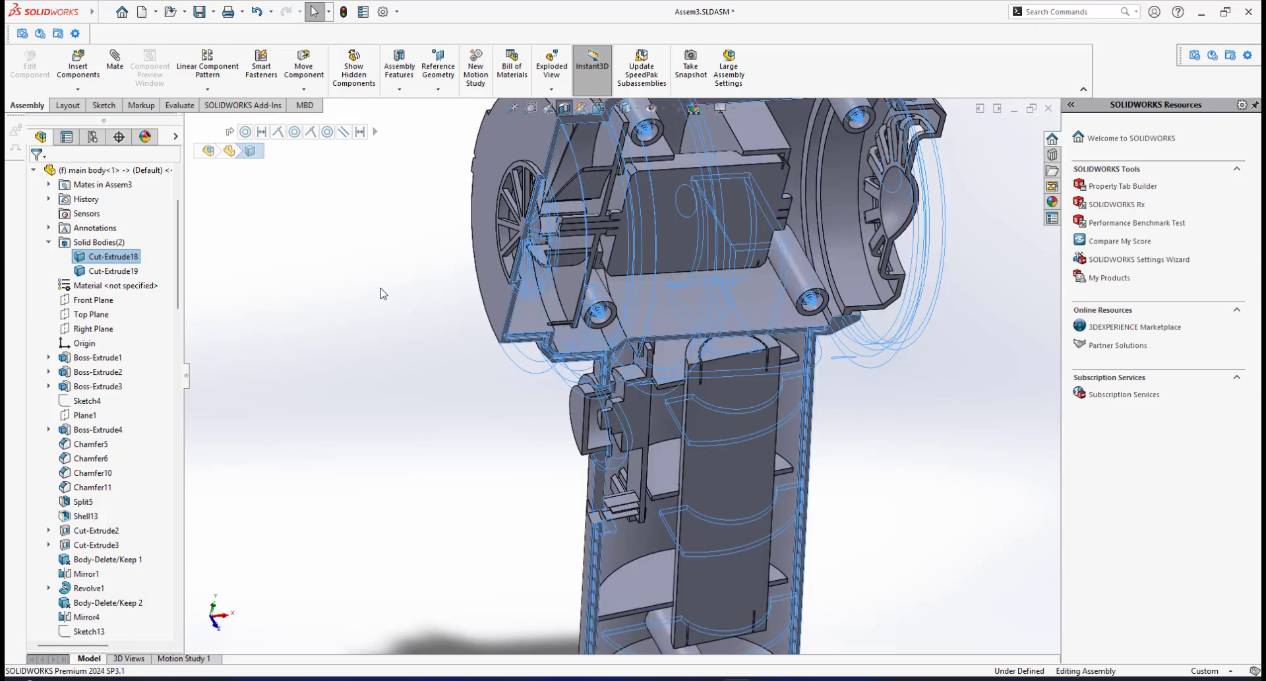
left_click(114, 272)
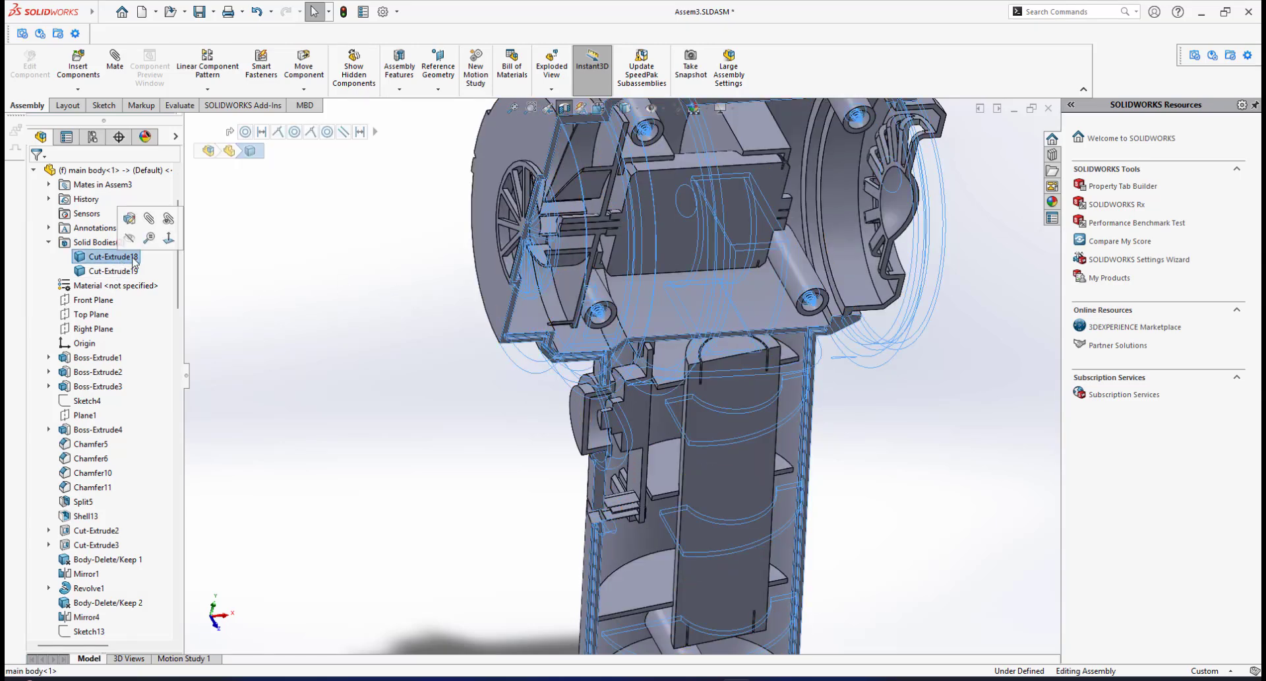
left_click(322, 305)
left_click(564, 109)
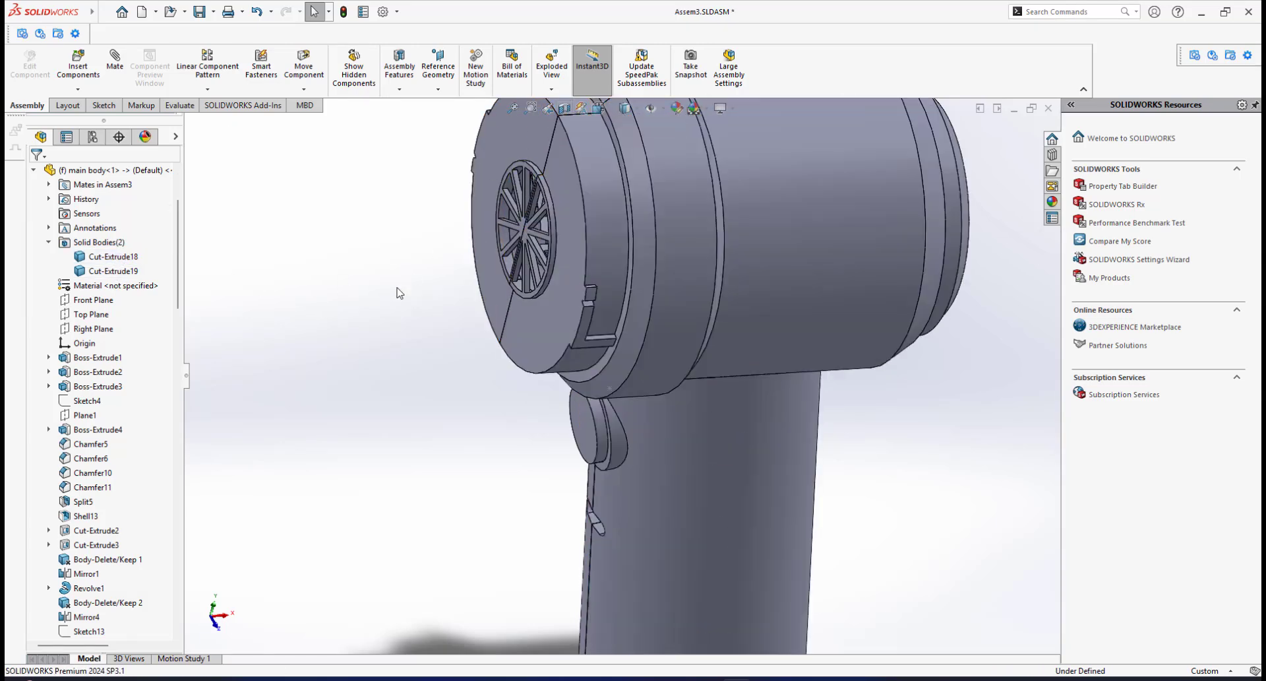
Section the assembly parallel to the Top Plane at a -46 mm offset, cutting through the button.
scroll(396, 289, "up", 3)
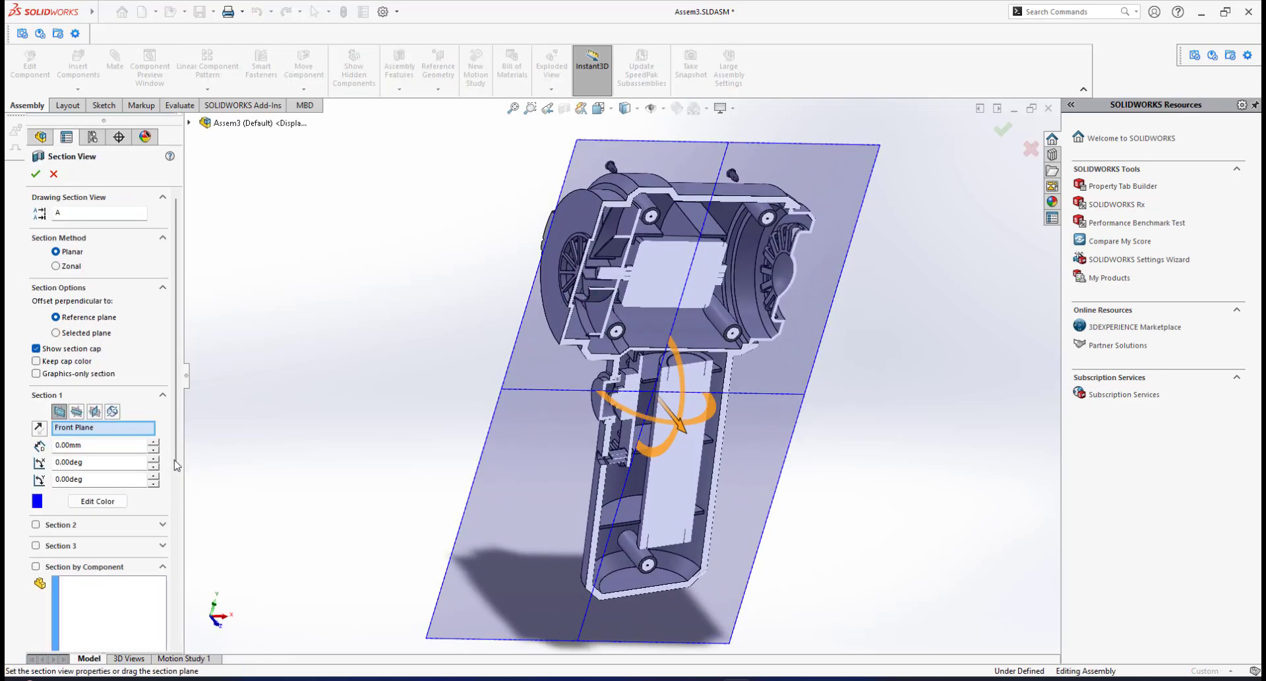
left_click(77, 411)
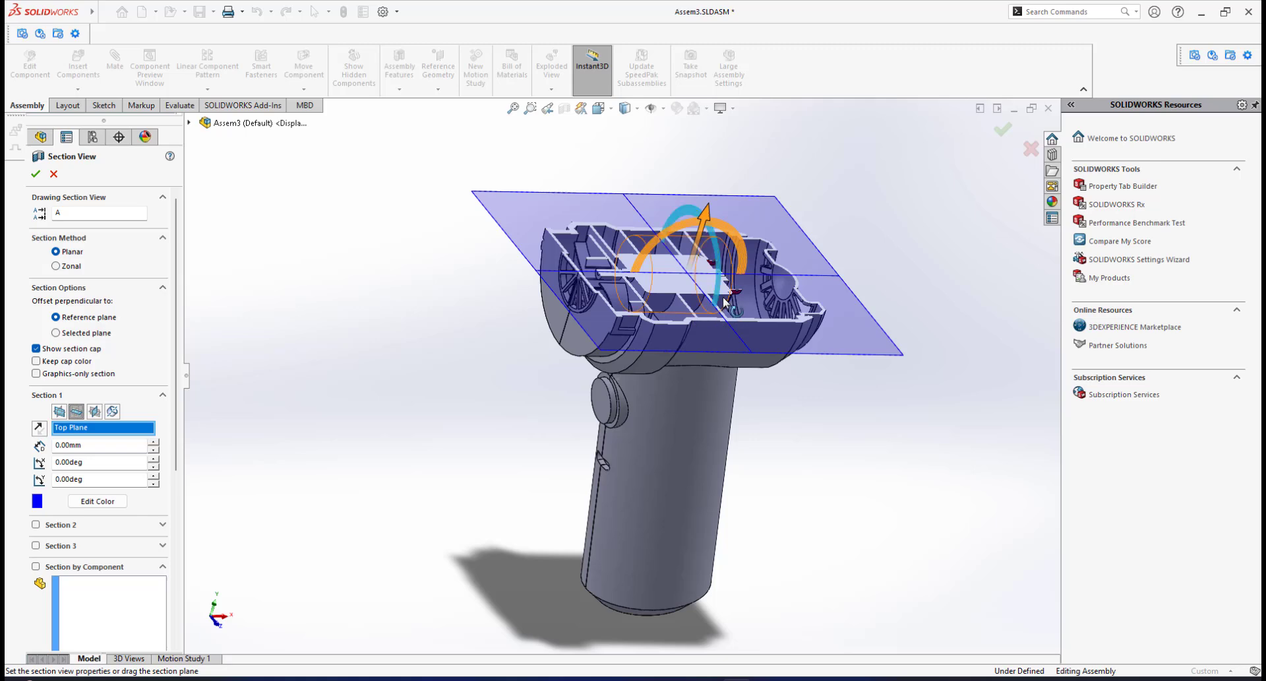
left_click_drag(703, 222, 676, 367)
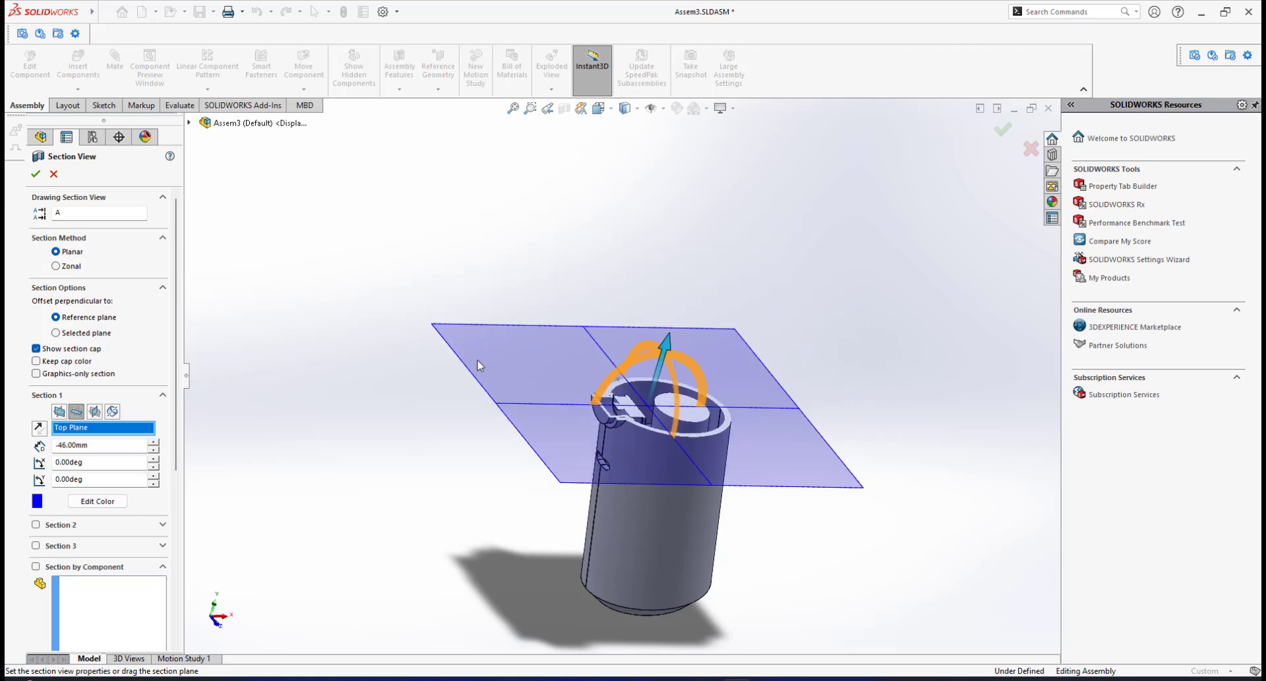
left_click(36, 173)
Examine the horizontal section for the fit between the button flange, the curved body wall and the PCB switch.
scroll(592, 370, "down", 6)
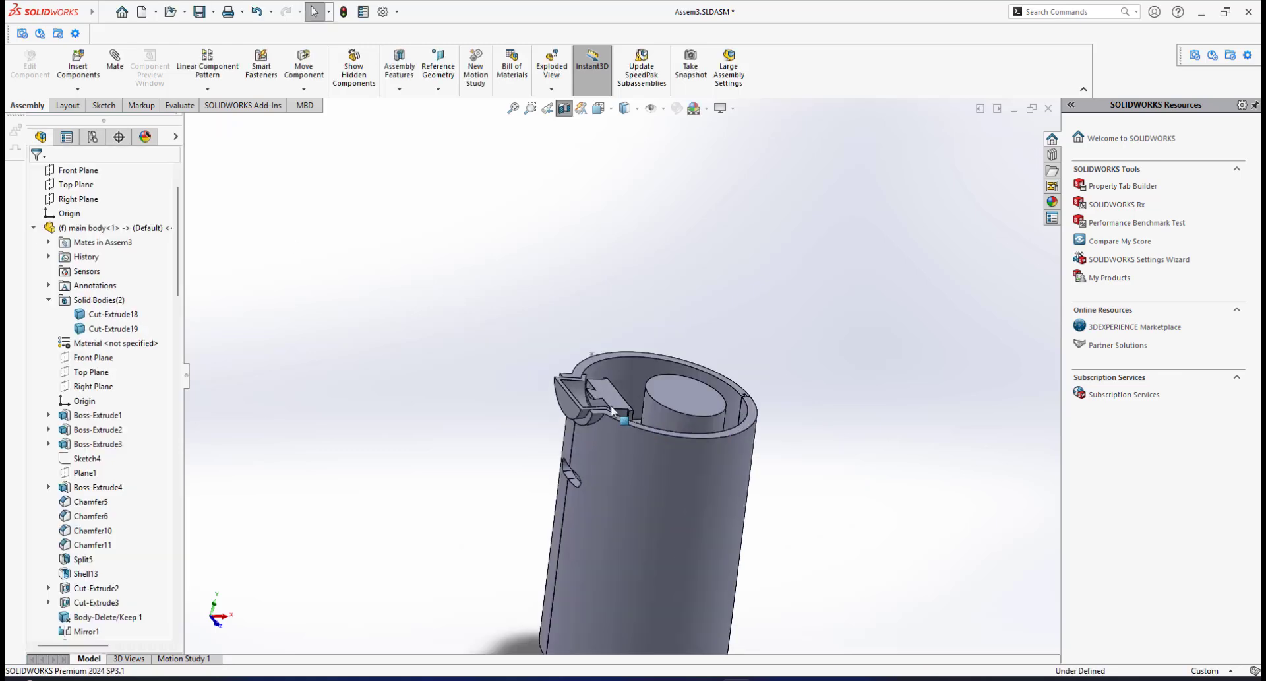
scroll(592, 370, "down", 4)
middle_click_drag(597, 401, 584, 290)
scroll(583, 290, "down", 3)
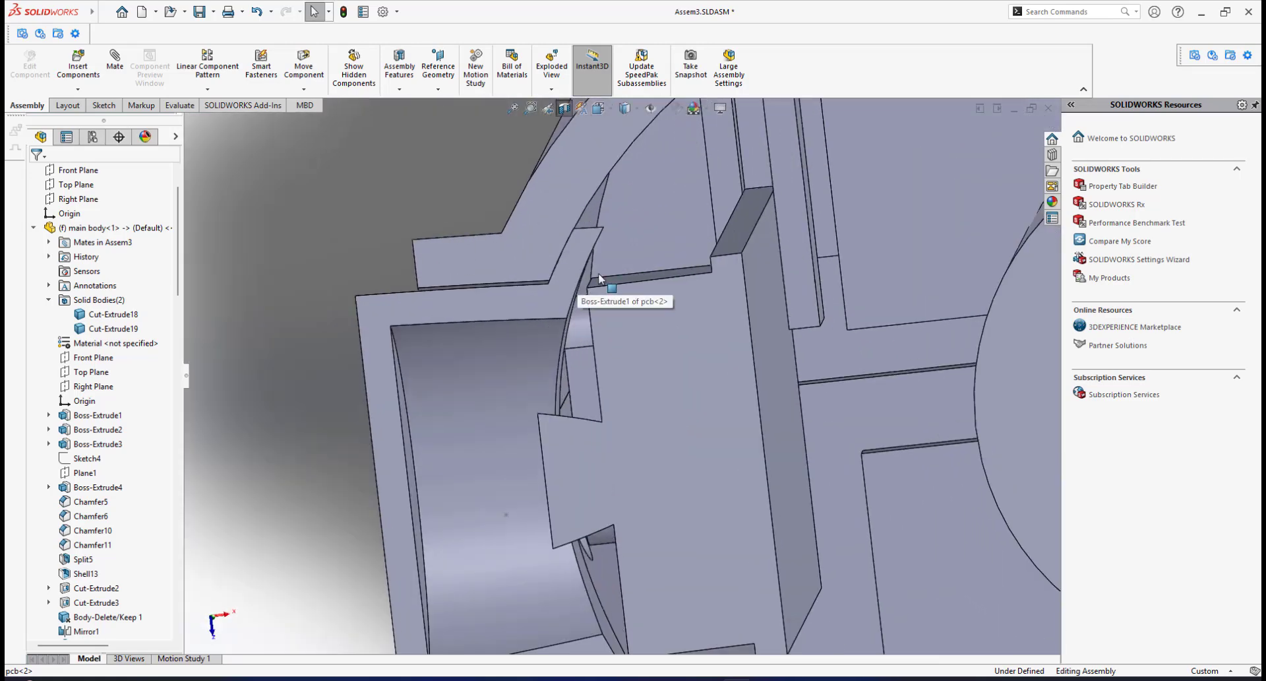
scroll(599, 278, "up", 5)
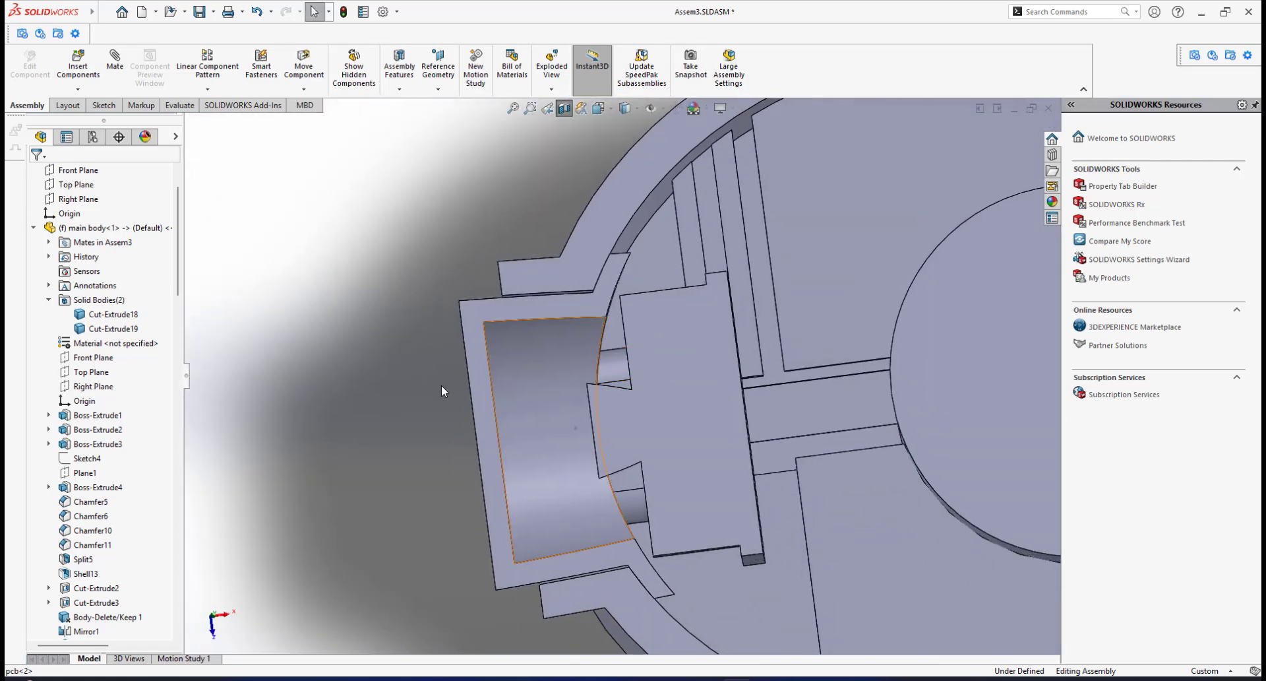
scroll(614, 378, "down", 3)
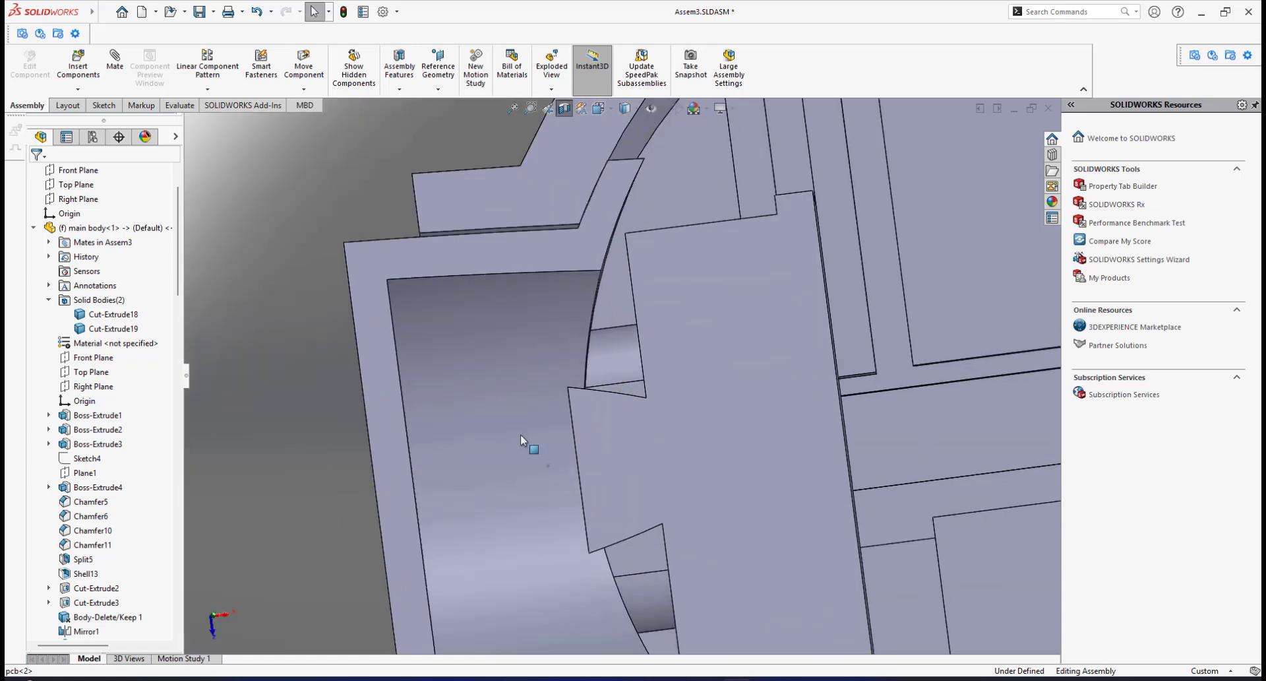
scroll(640, 294, "down", 3)
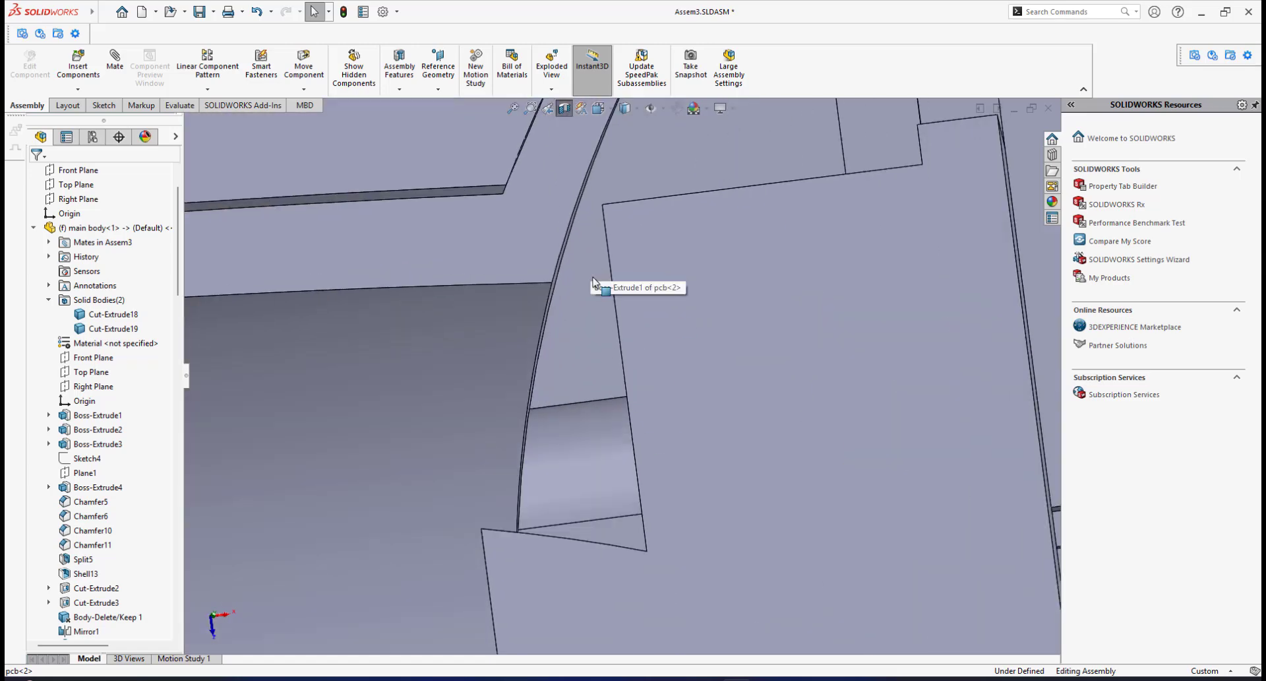
scroll(617, 320, "up", 4)
middle_click_drag(664, 397, 673, 298)
scroll(664, 338, "up", 3)
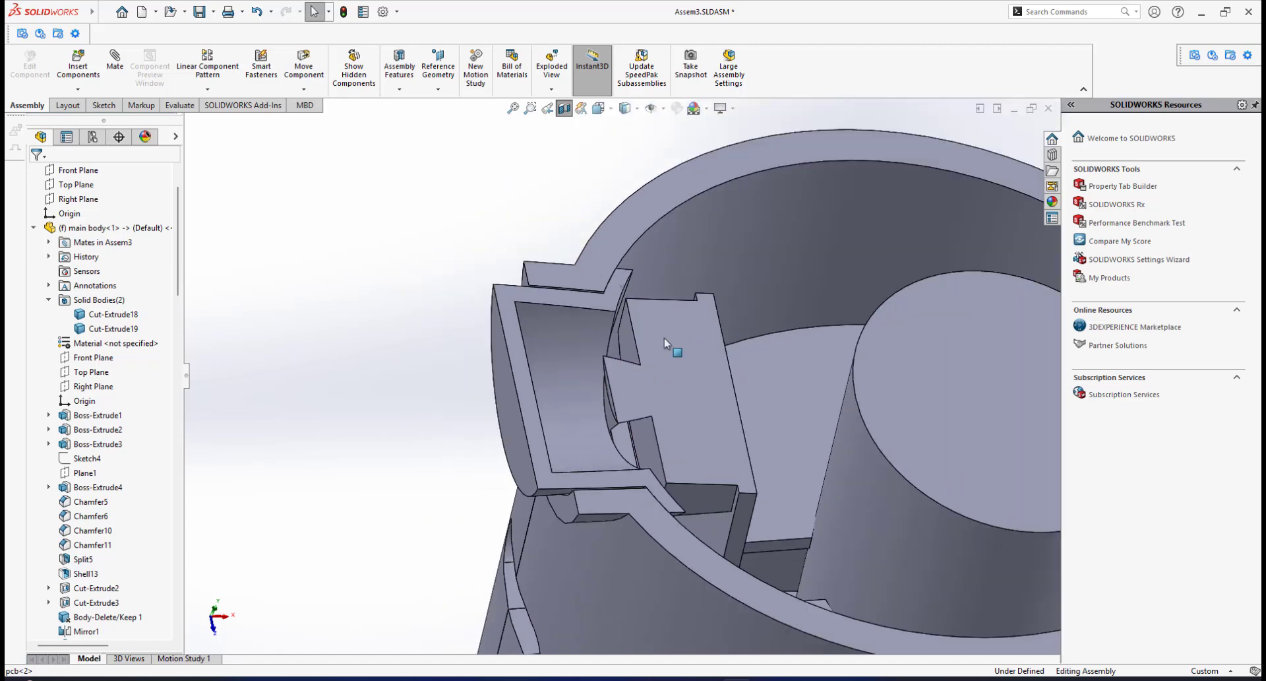
Turn off the horizontal section view and save the assembly.
left_click(564, 109)
scroll(714, 357, "up", 3)
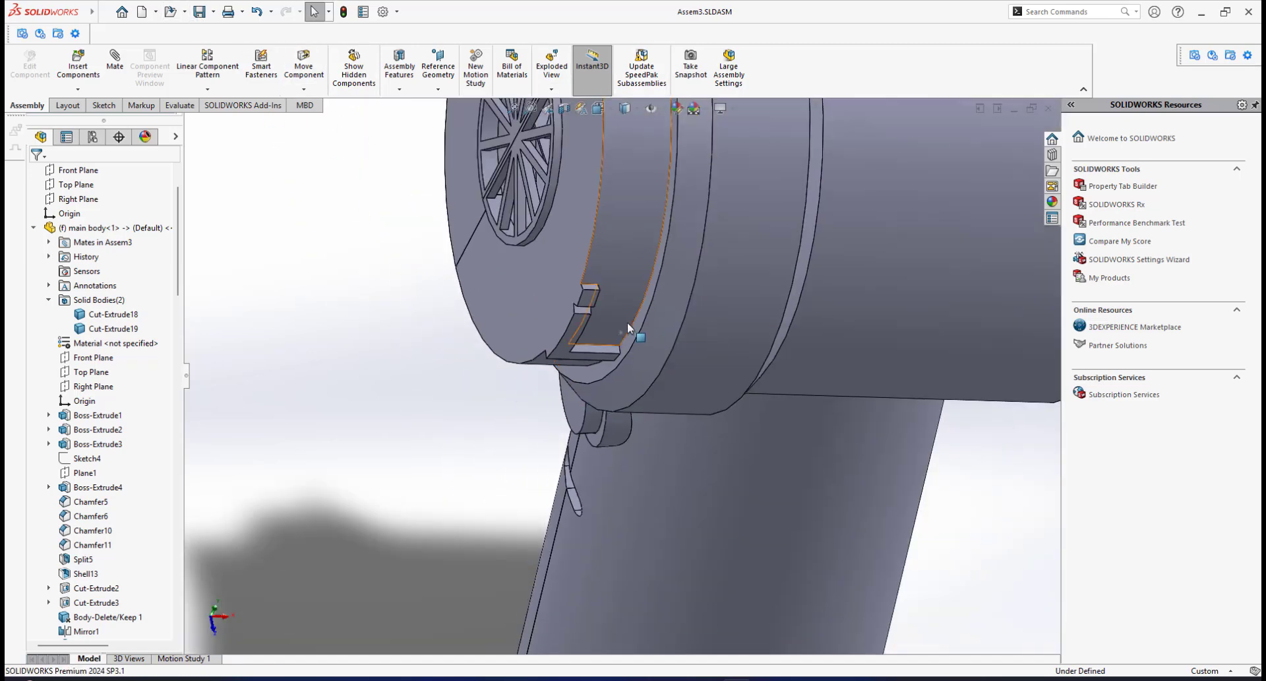
scroll(627, 322, "up", 5)
middle_click_drag(628, 322, 593, 250)
scroll(614, 272, "down", 3)
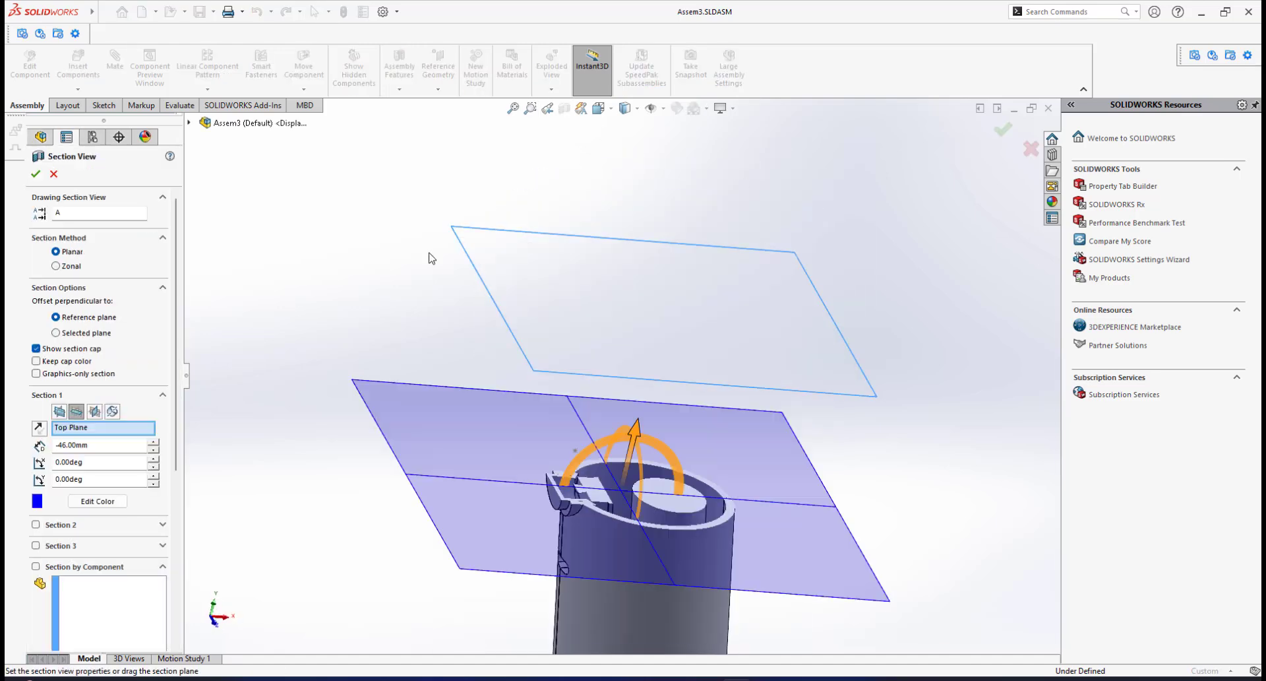
Section the assembly along the Front Plane with no offset and examine the gap between the button's inner face and the PCB switch.
left_click(59, 411)
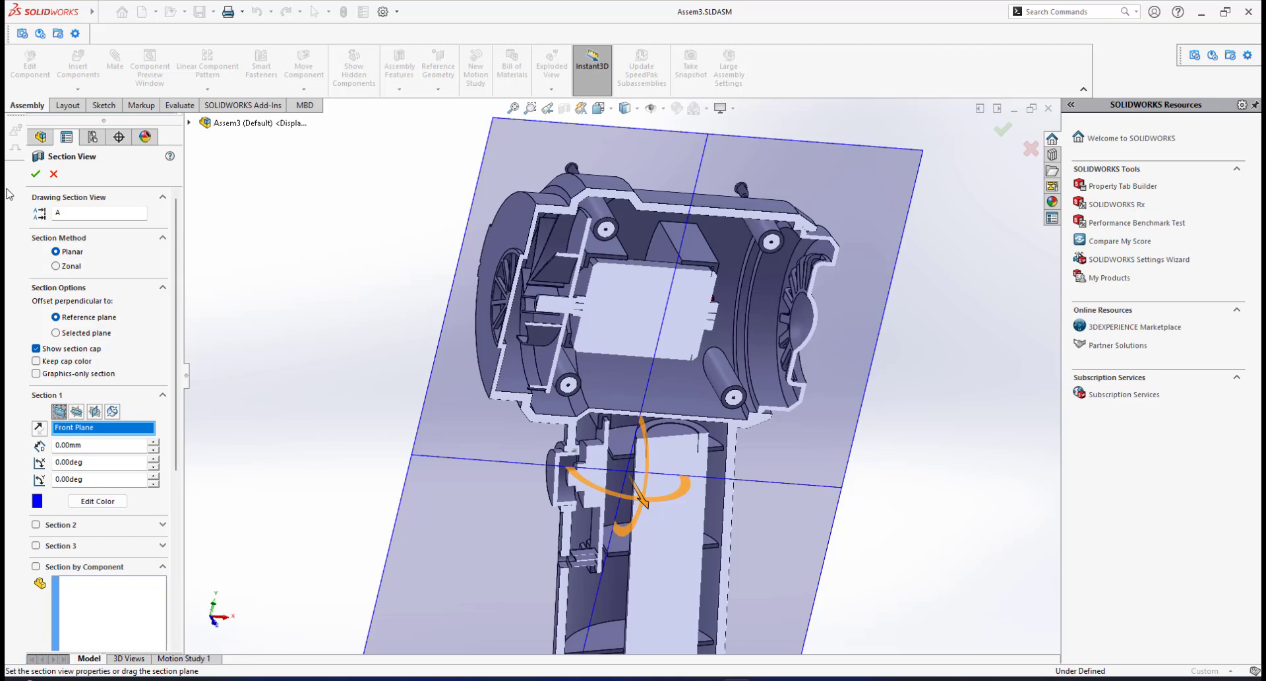
left_click(35, 174)
scroll(620, 544, "down", 5)
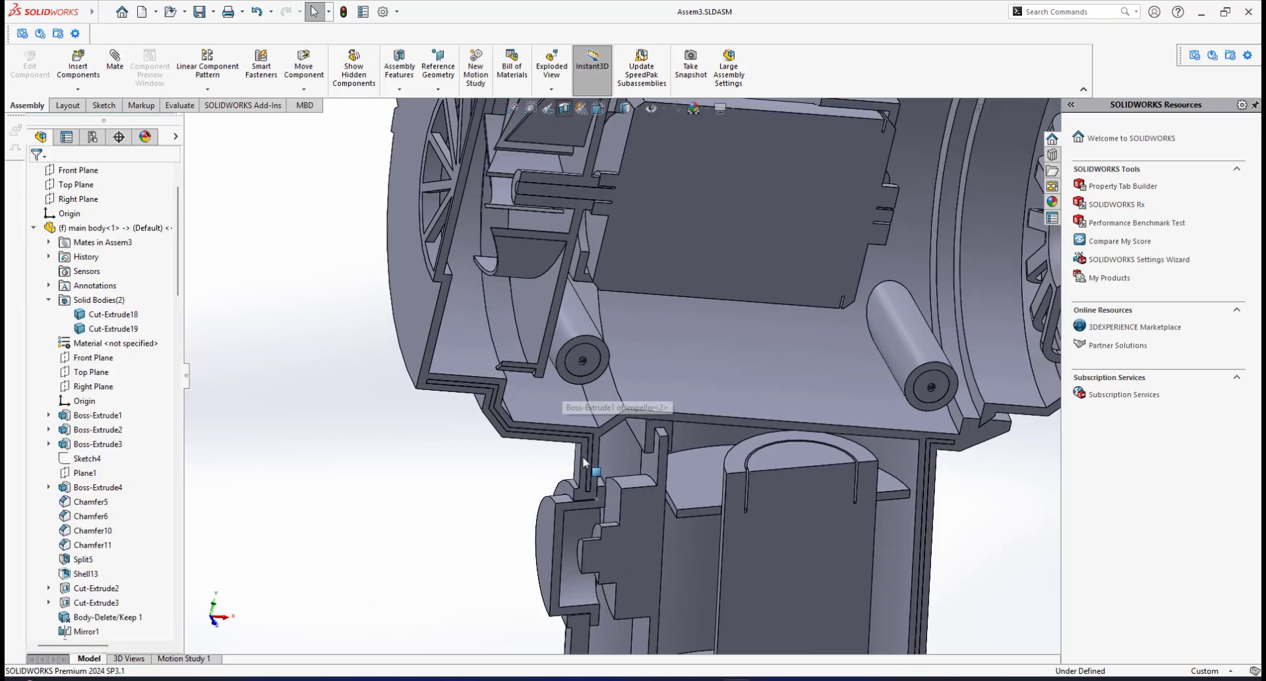
scroll(620, 544, "down", 6)
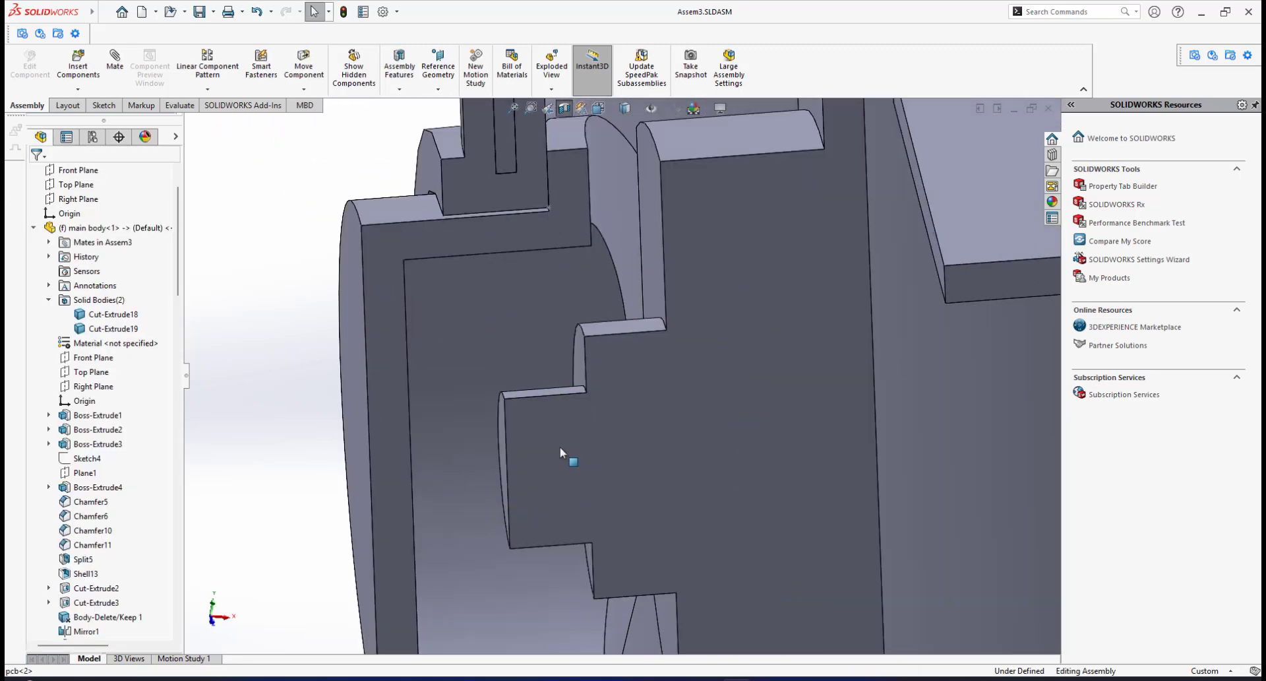
middle_click_drag(473, 431, 449, 441)
scroll(446, 441, "down", 3)
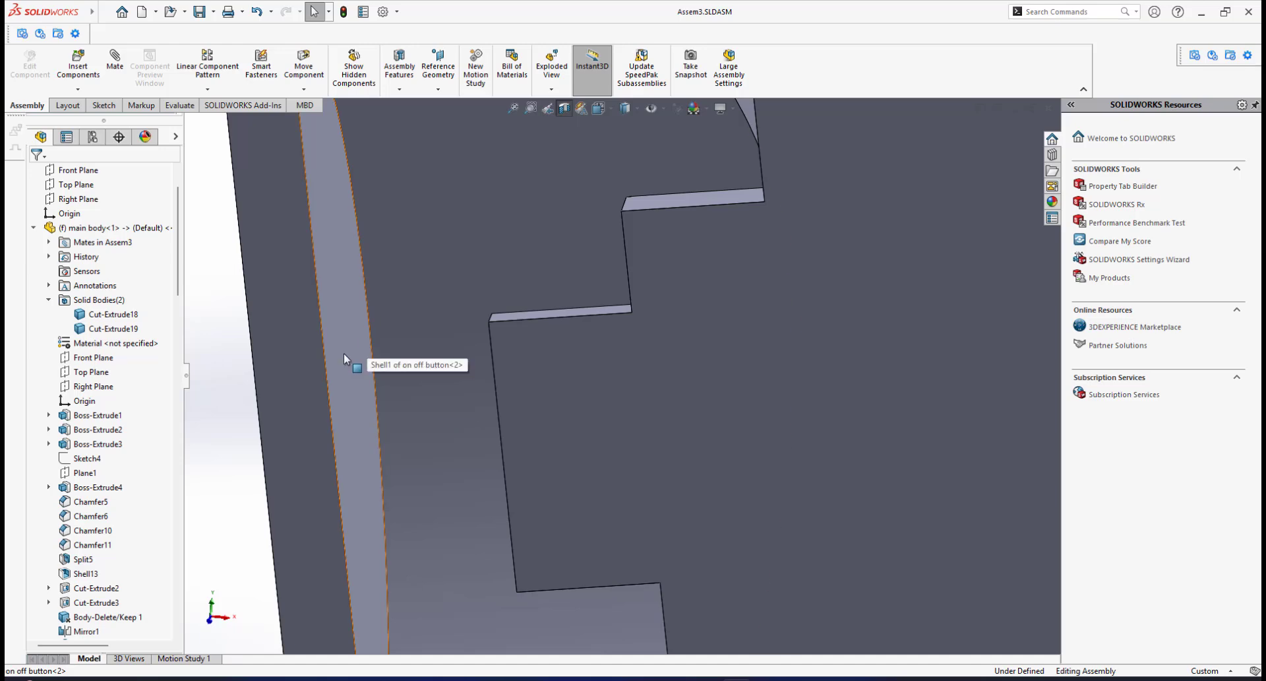
scroll(369, 356, "up", 3)
scroll(585, 395, "down", 3)
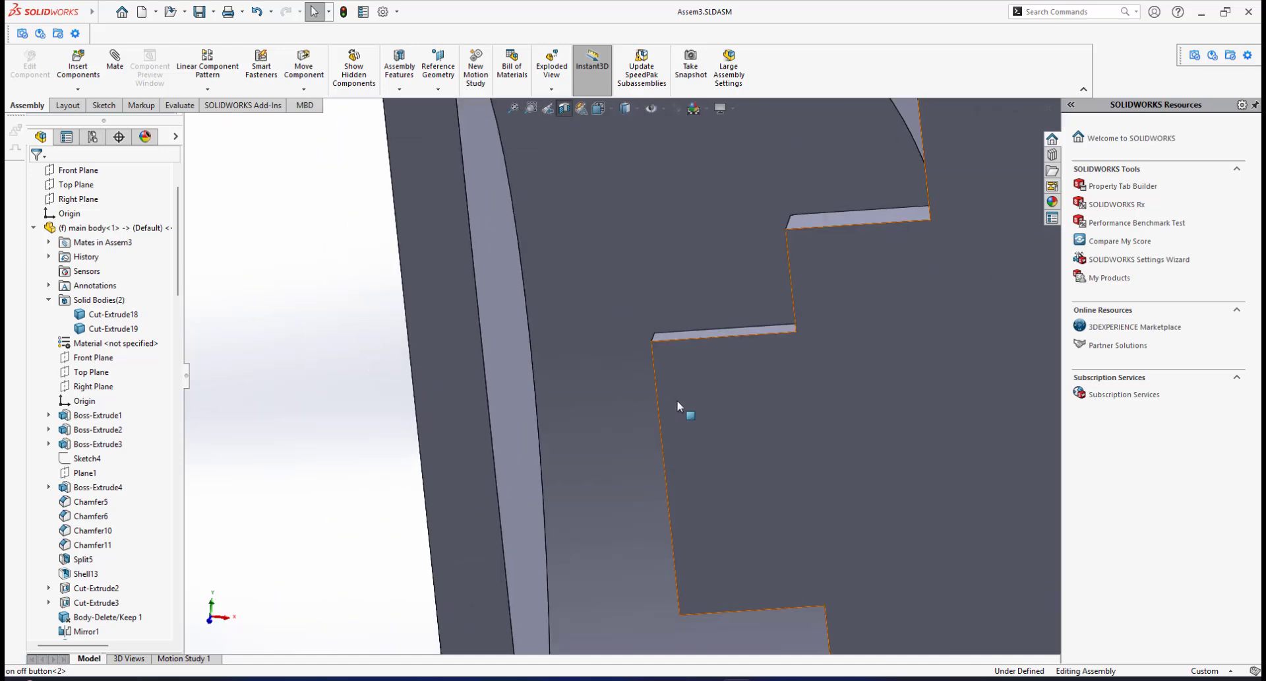
mouse_move(676, 399)
middle_mouse_down()
mouse_move(653, 405)
mouse_move(690, 408)
middle_mouse_up()
scroll(730, 413, "up", 3)
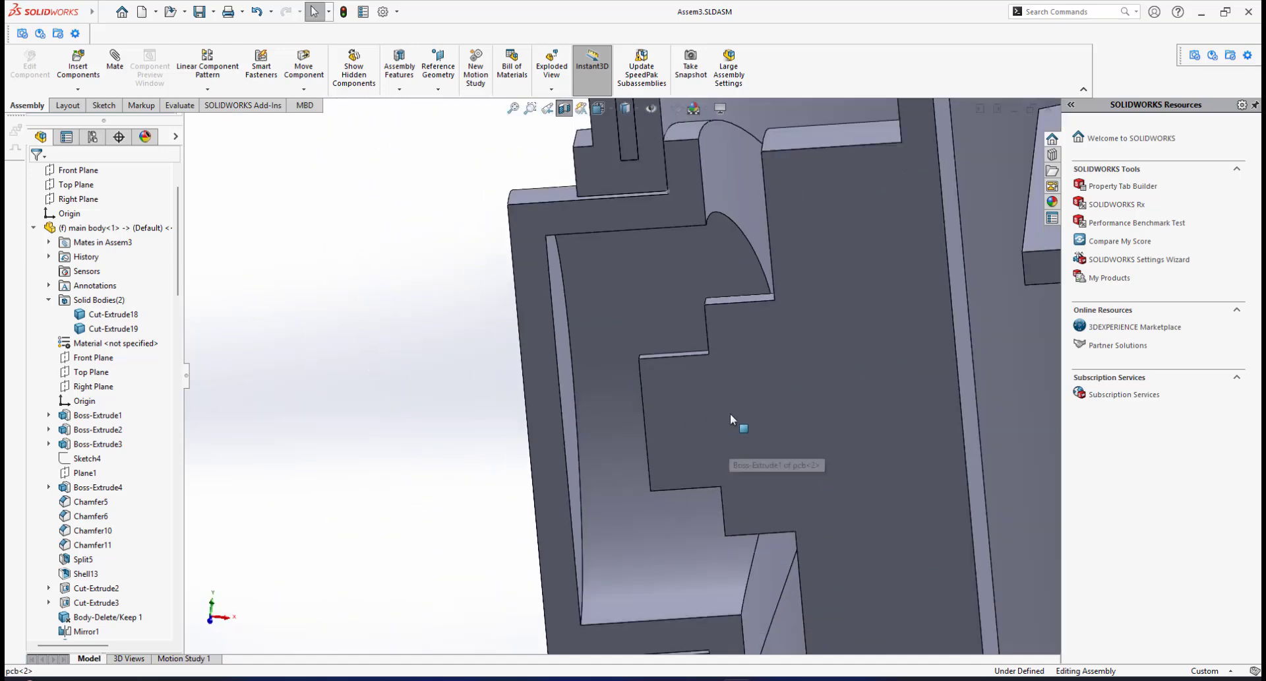
scroll(739, 396, "down", 3)
scroll(736, 363, "up", 3)
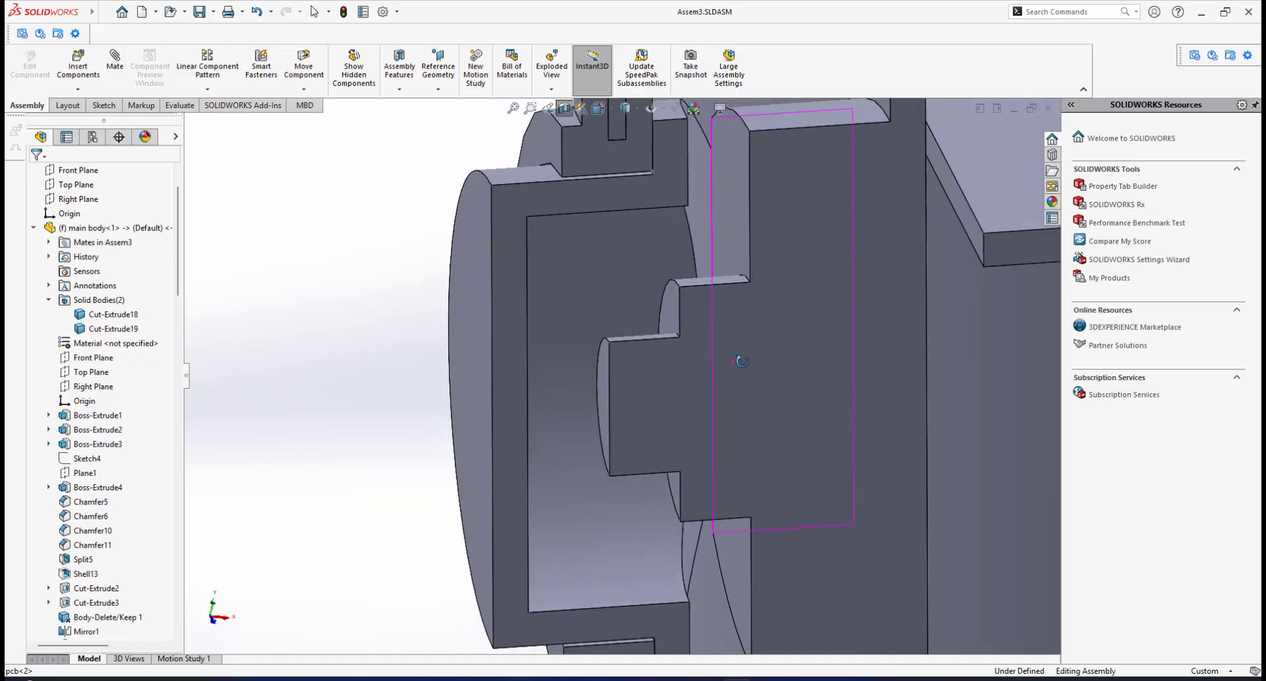
scroll(735, 362, "down", 3)
middle_click_drag(649, 377, 607, 356)
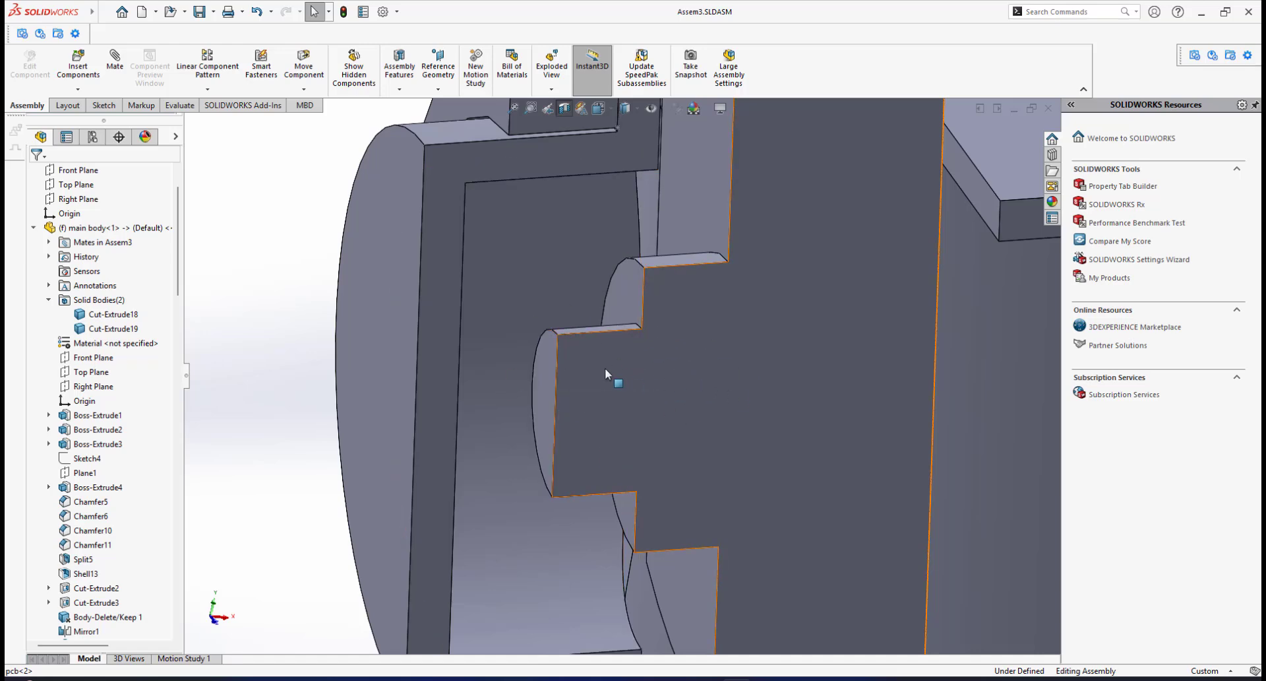
middle_click_drag(471, 368, 358, 393)
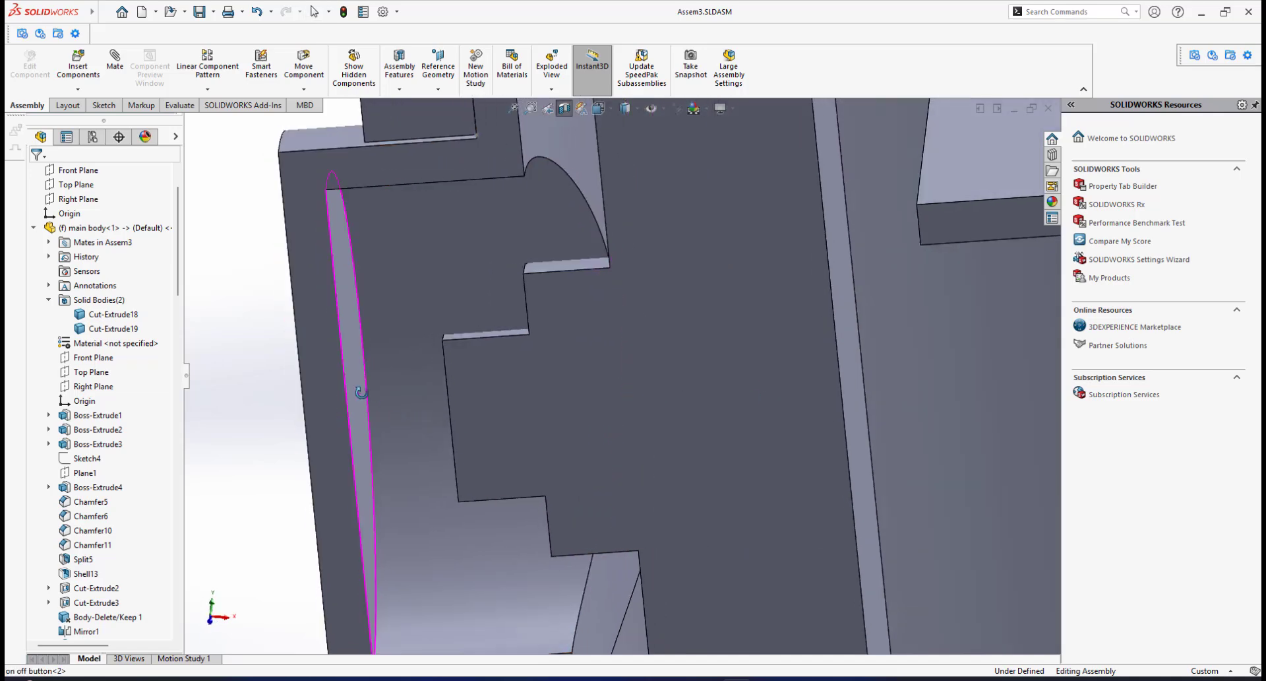
Measure the distance between the PCB switch's front edge and the button's inner face edge.
left_click(180, 105)
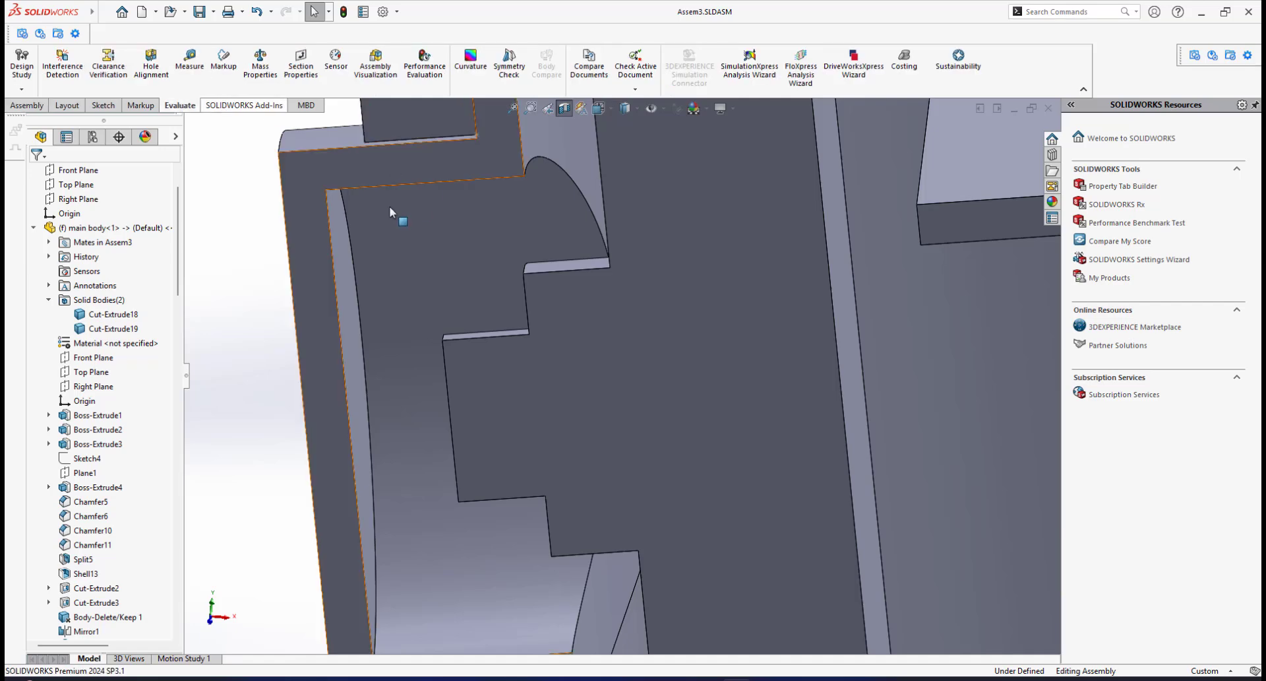
left_click(189, 62)
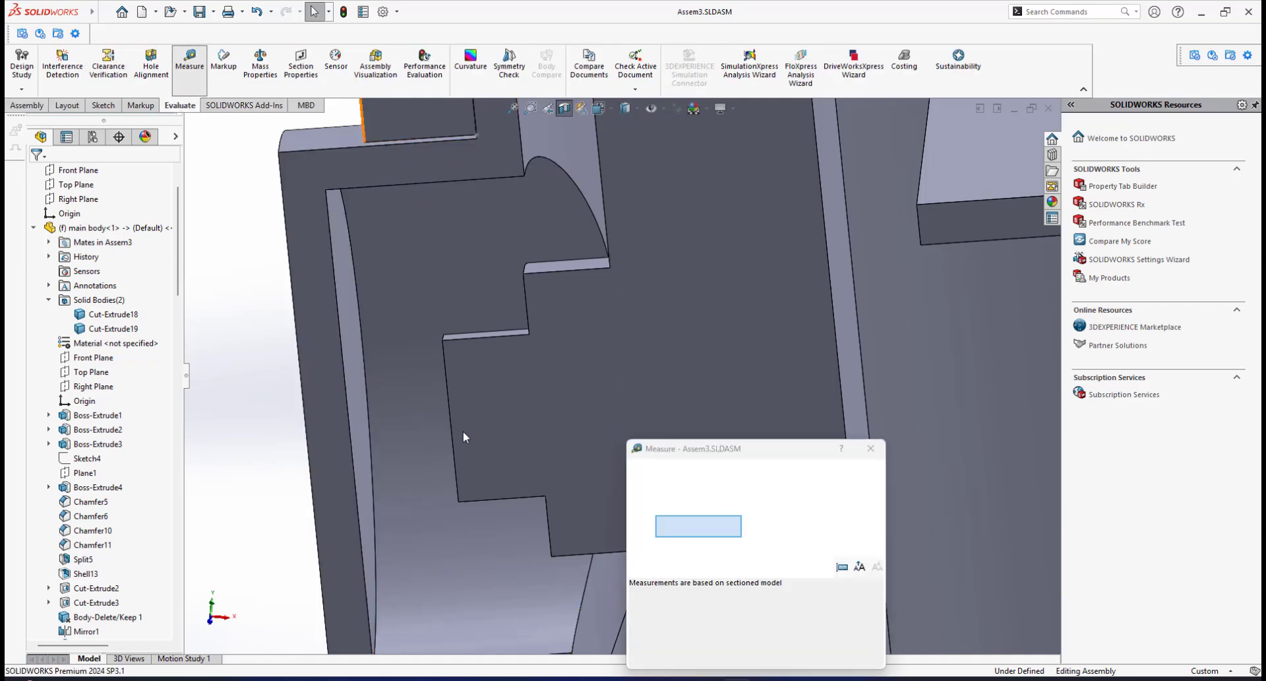
left_click(455, 411)
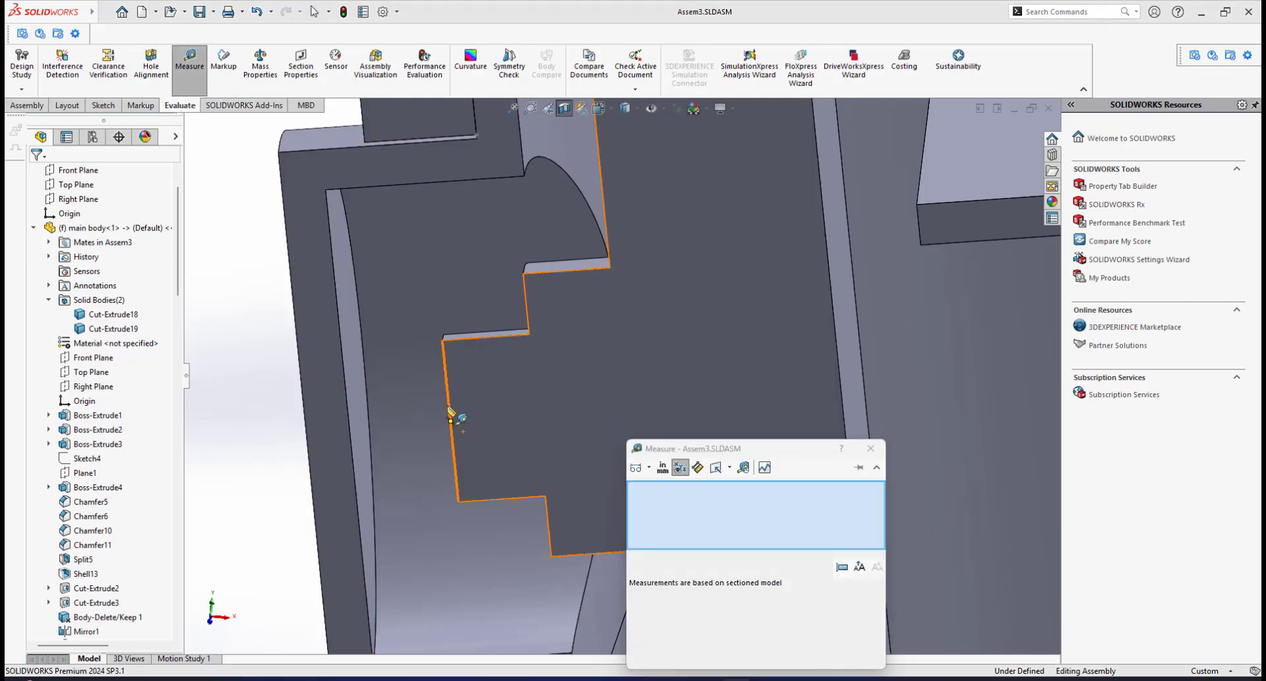
left_click(349, 405)
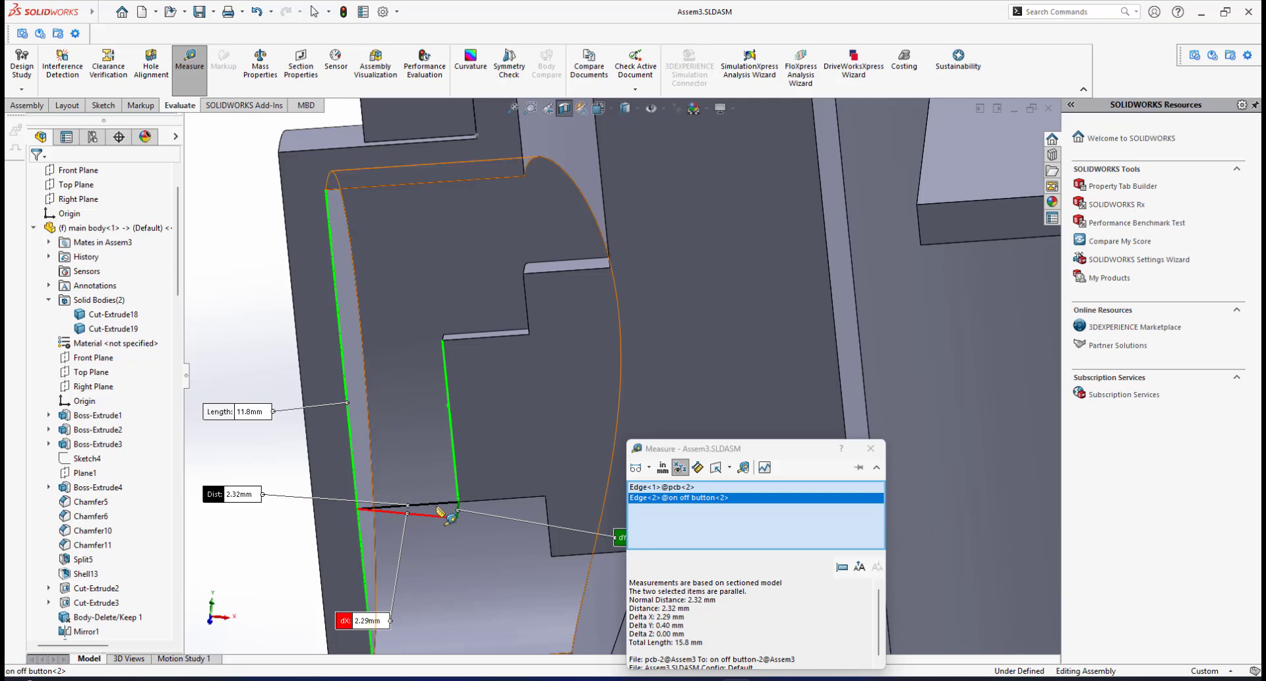
scroll(440, 522, "up", 1)
scroll(441, 525, "down", 2)
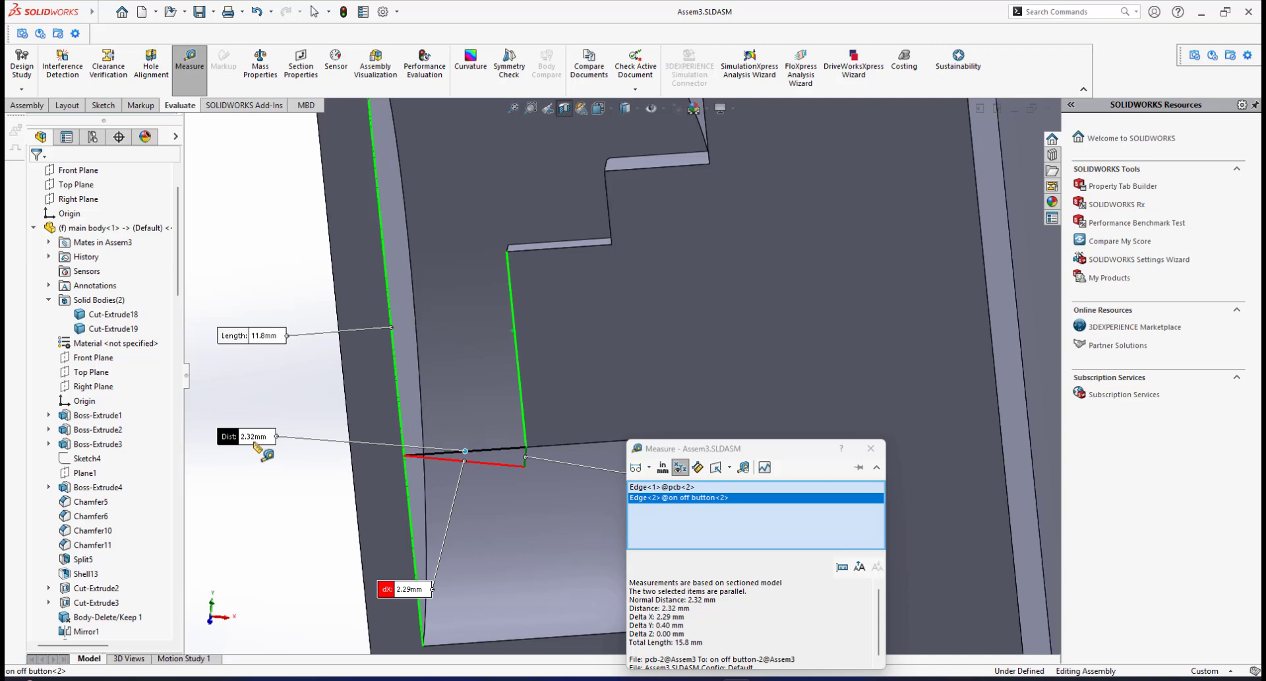
scroll(560, 341, "up", 3)
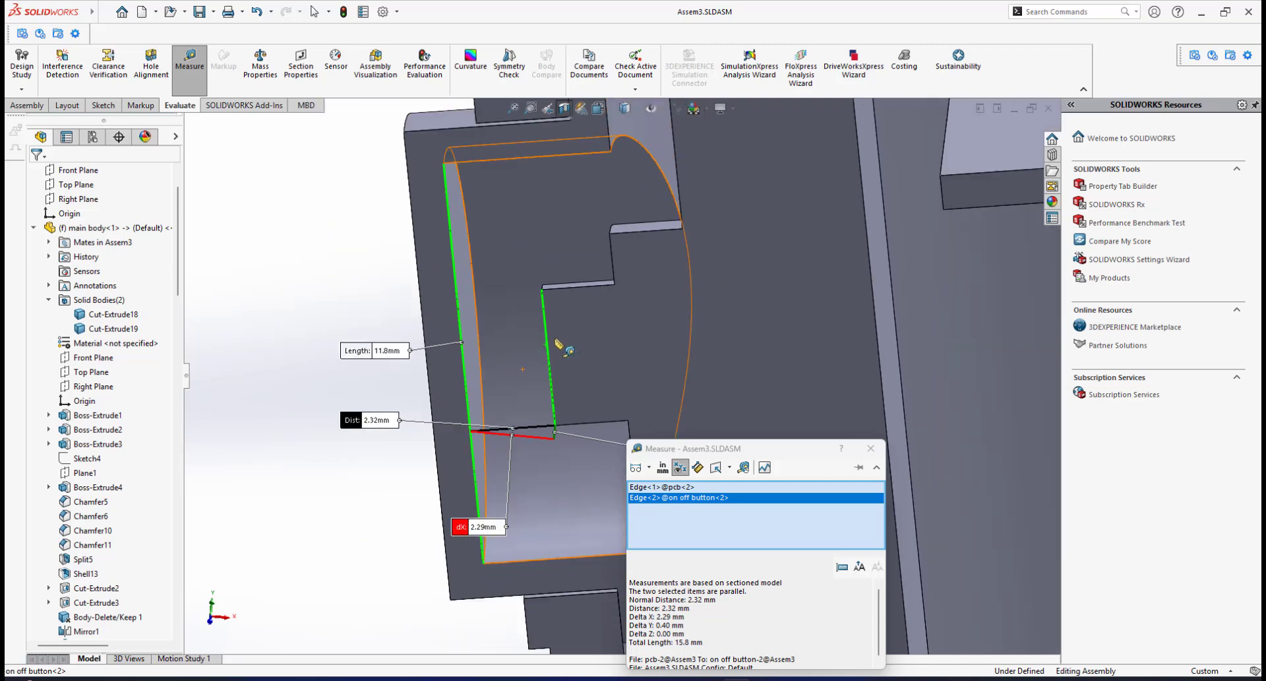
Clear the edge distance measurement and measure the radius of the PCB switch's rounded front edge.
middle_click_drag(555, 337, 596, 332)
scroll(585, 308, "down", 3)
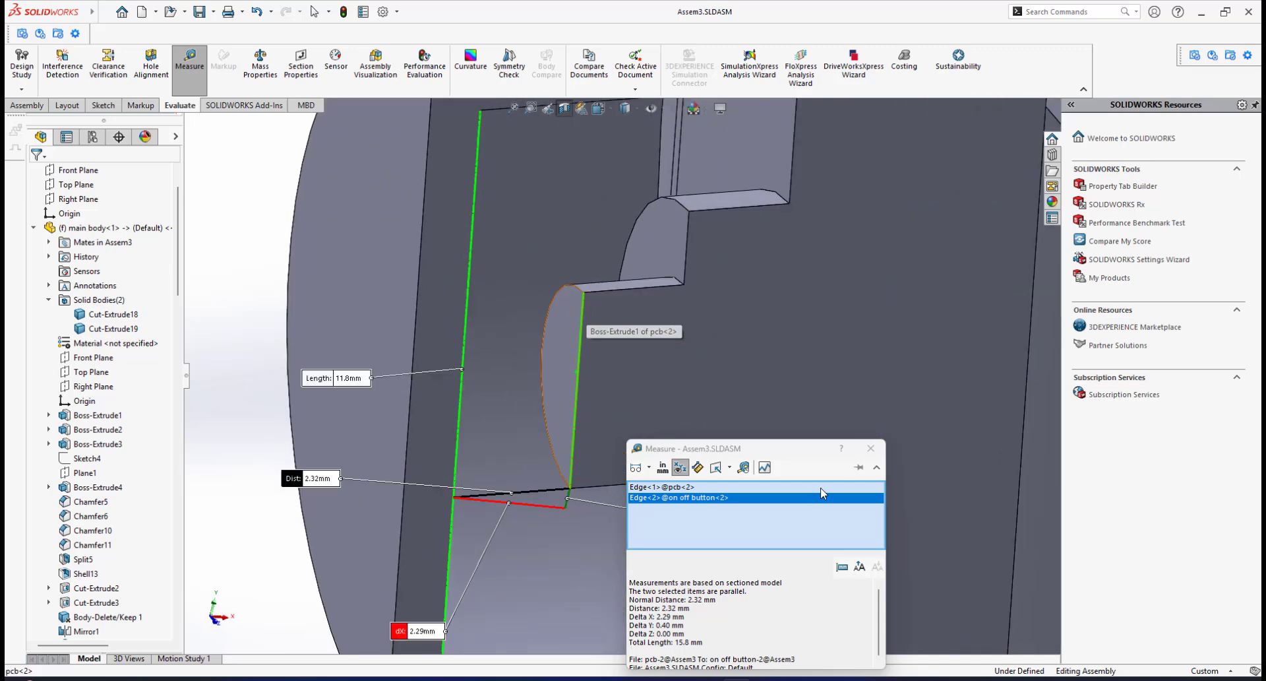
right_click(775, 523)
left_click(795, 526)
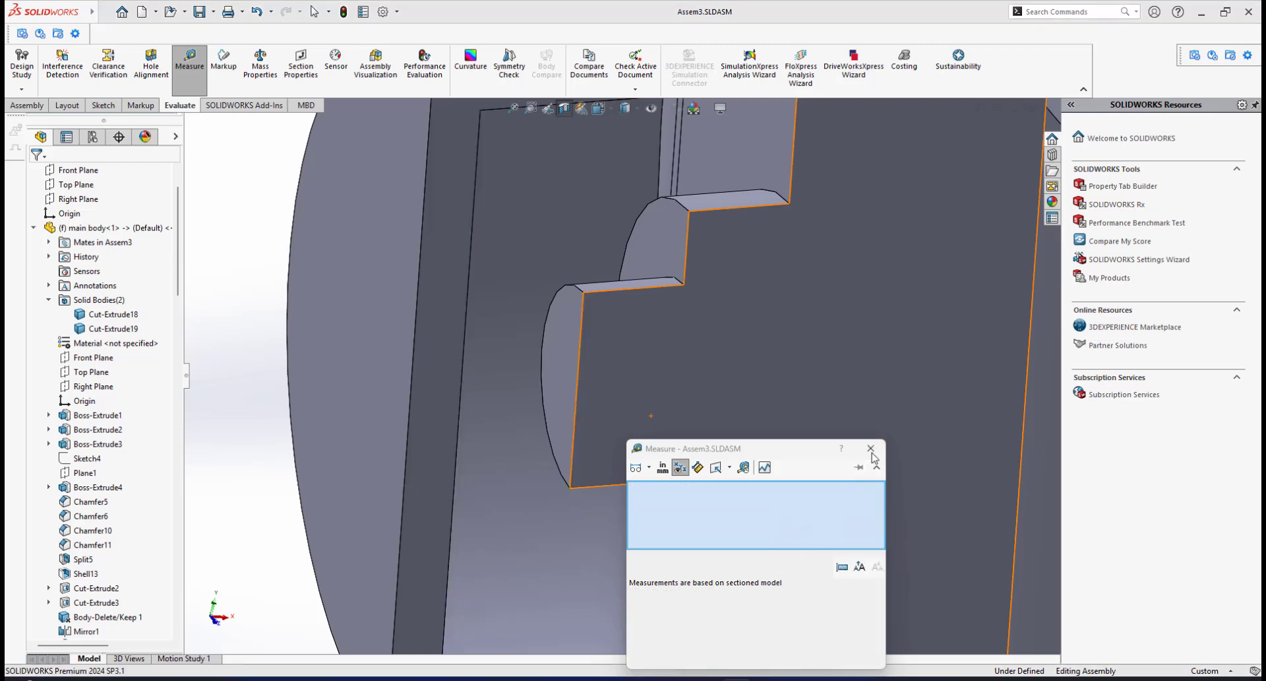
left_click(870, 448)
left_click(189, 63)
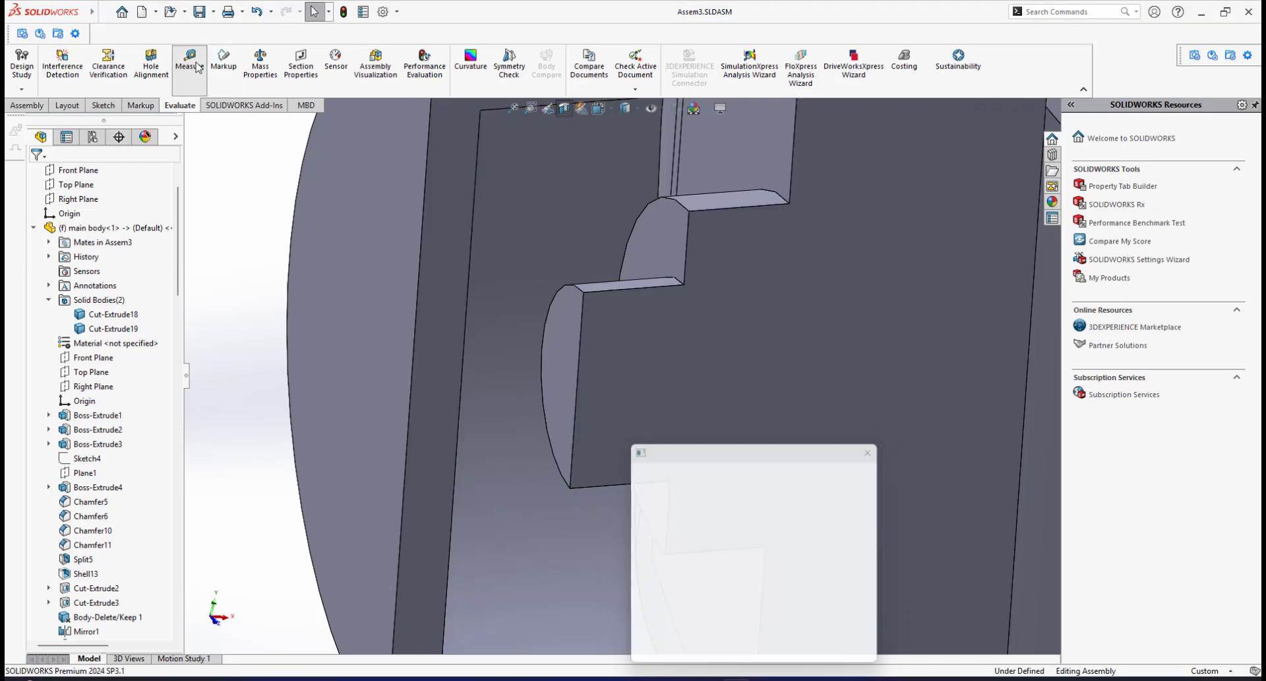
left_click(541, 348)
middle_click_drag(468, 366, 607, 645)
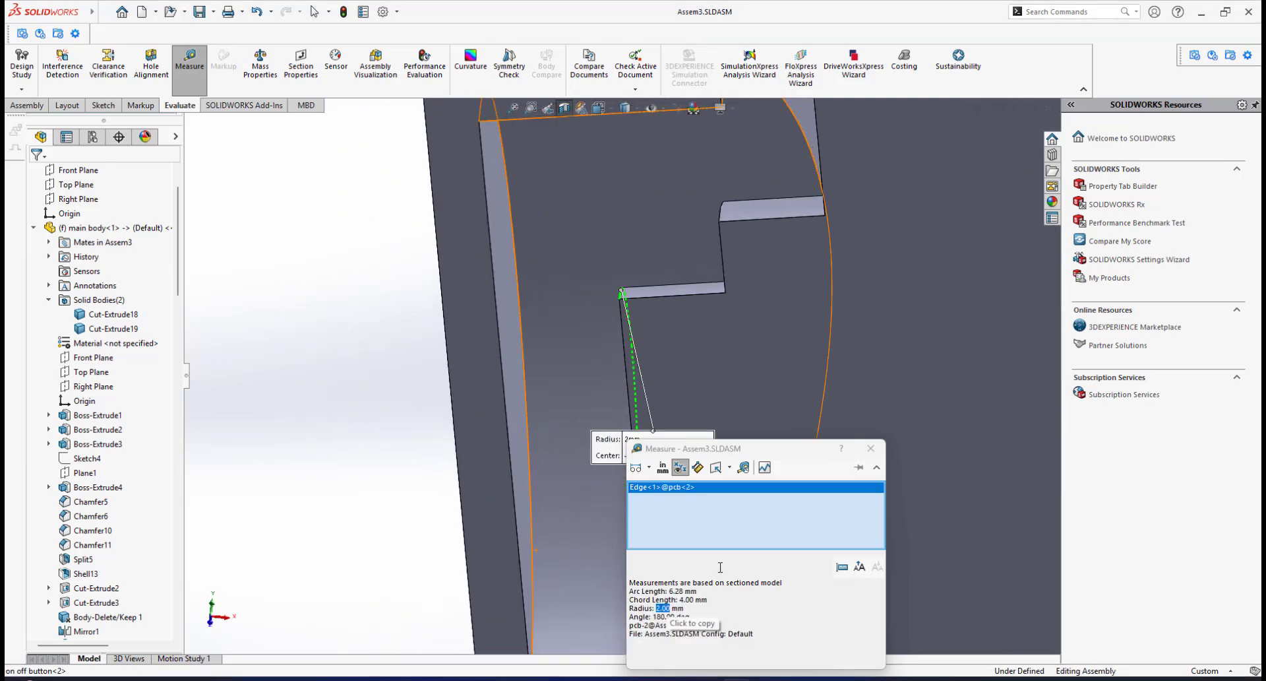
left_click(879, 452)
Open the on/off button part in position in its own window from the sectioned assembly.
scroll(672, 411, "up", 5)
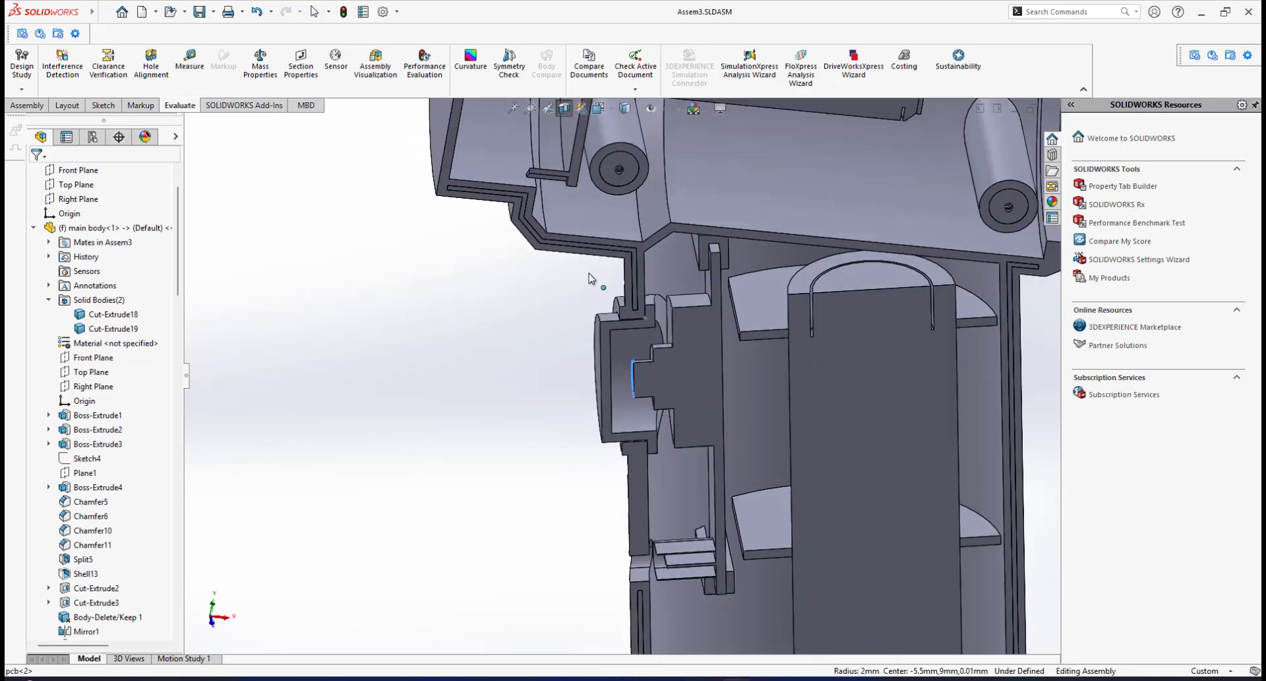
scroll(593, 384, "down", 2)
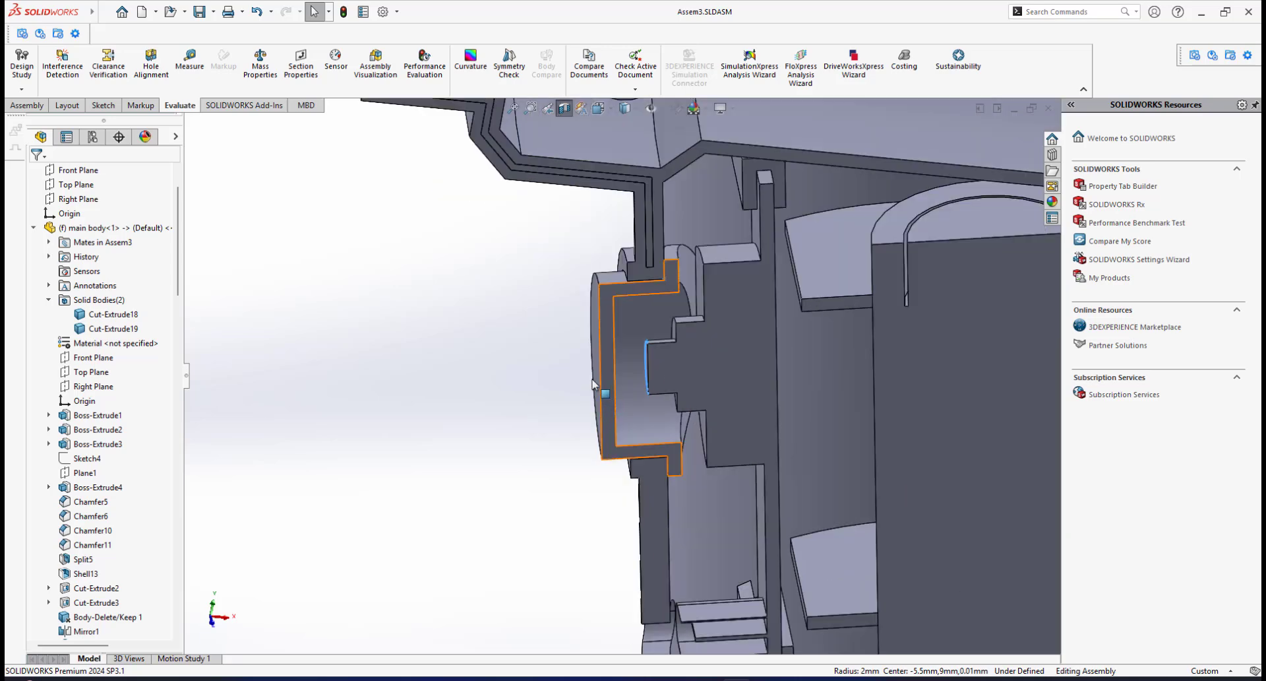
middle_click_drag(593, 384, 617, 291)
left_click(617, 290)
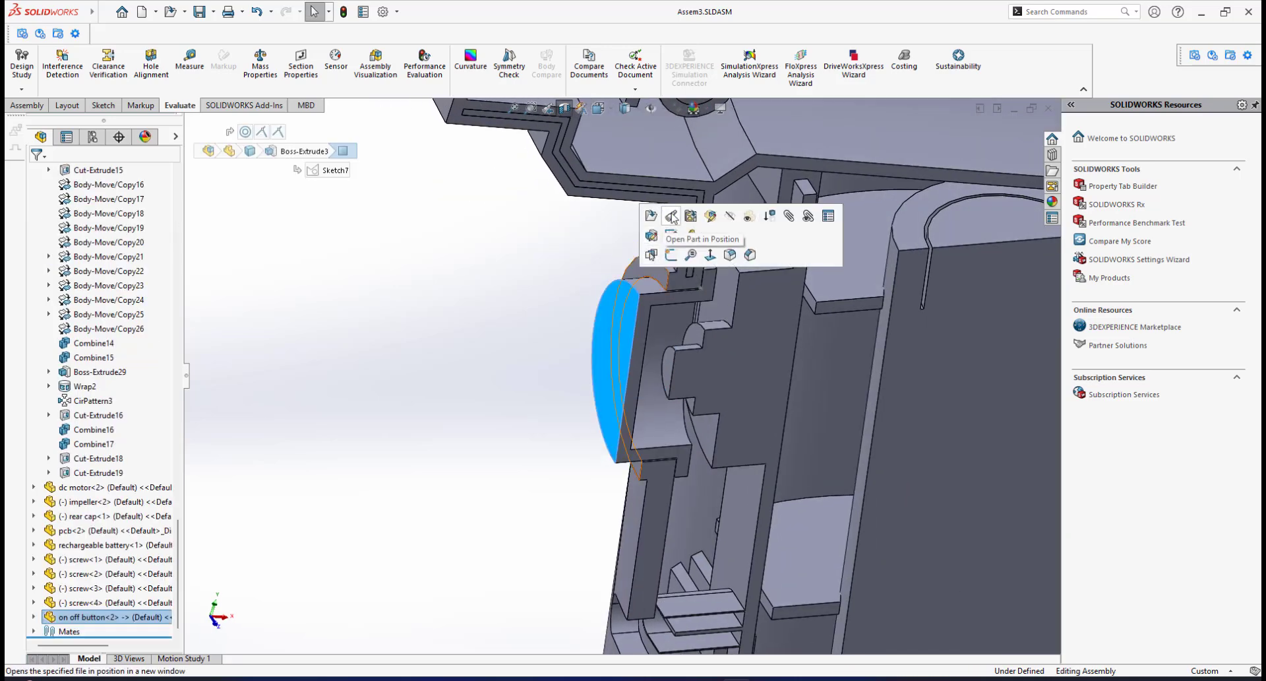
left_click(672, 216)
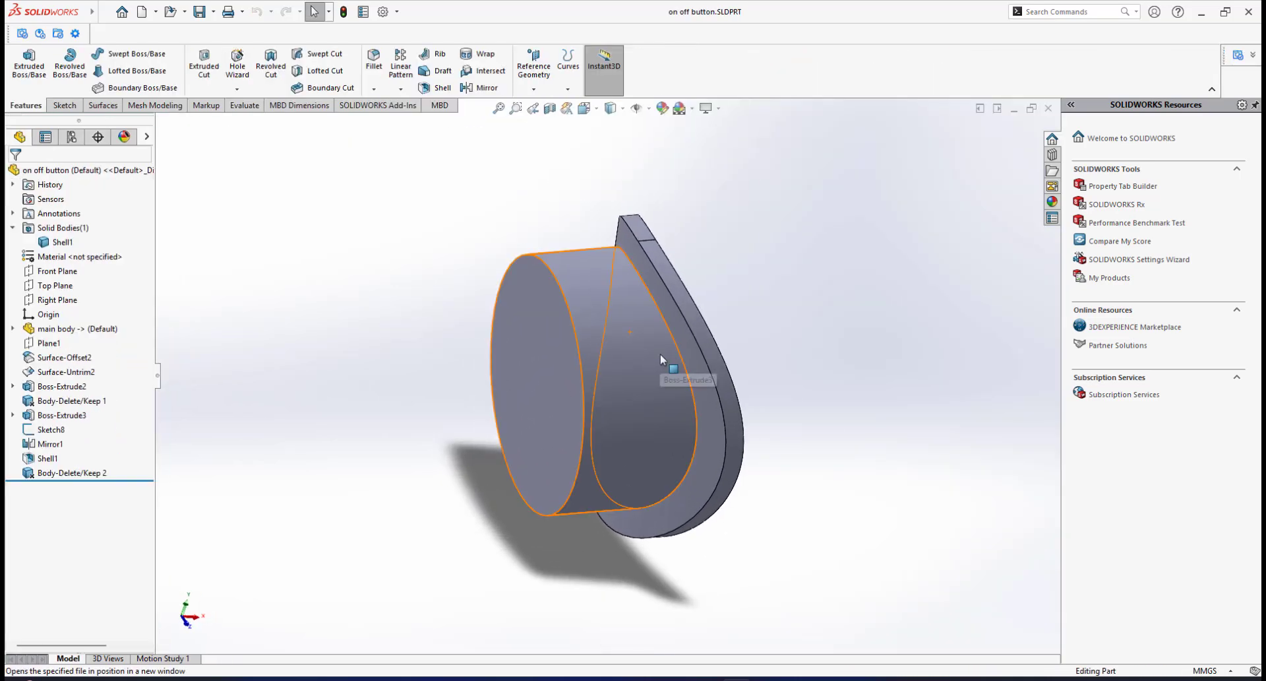
Start a sketch on the button's flat inner face and draw a centred circle about 5.15 mm in diameter.
middle_click_drag(660, 353, 588, 376)
left_click(608, 362)
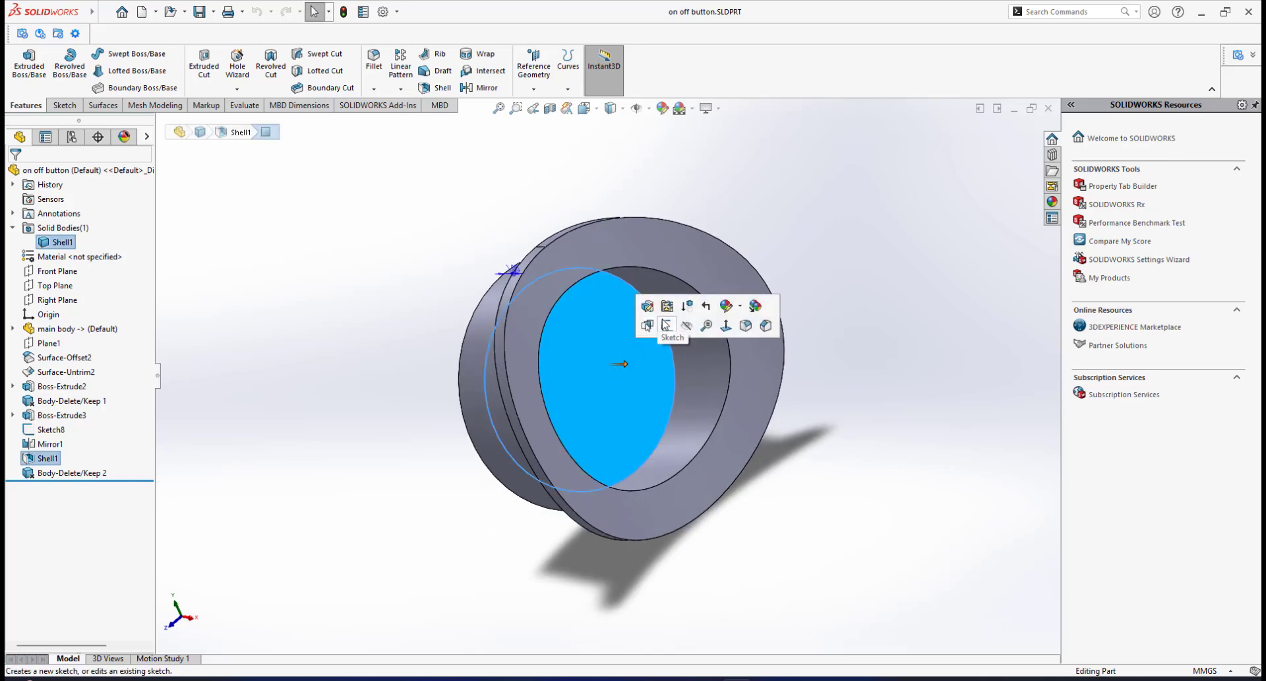
left_click(665, 324)
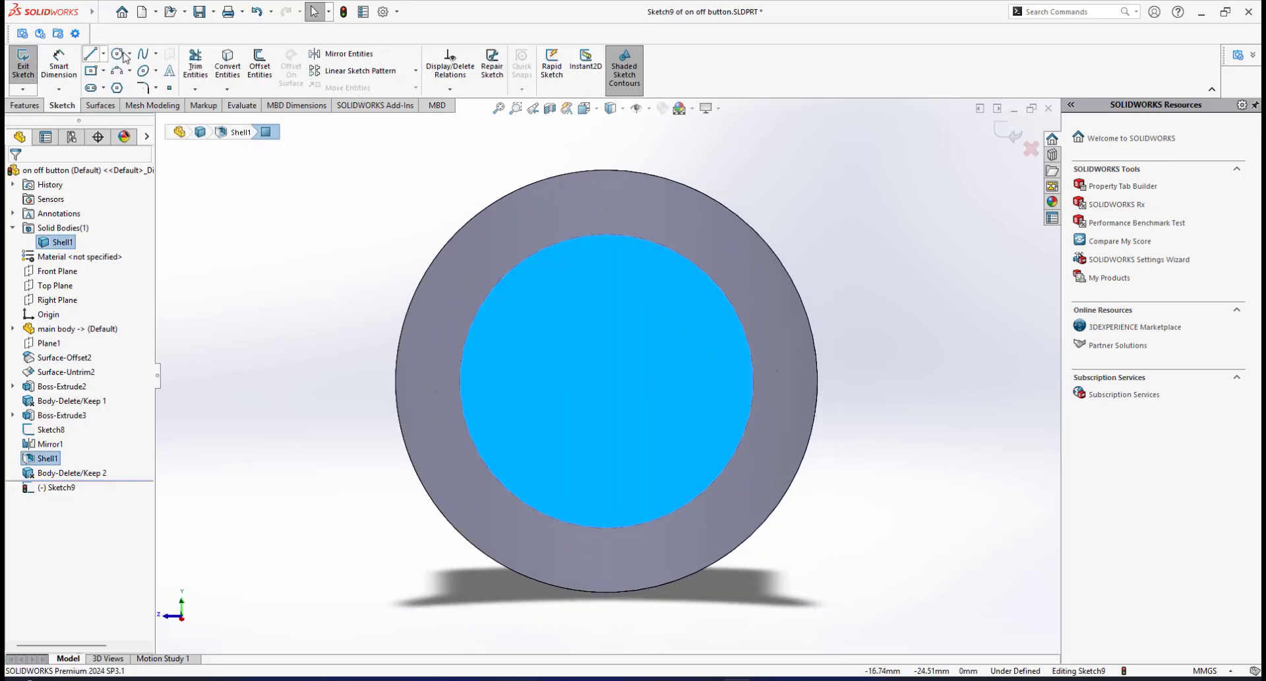
left_click(117, 54)
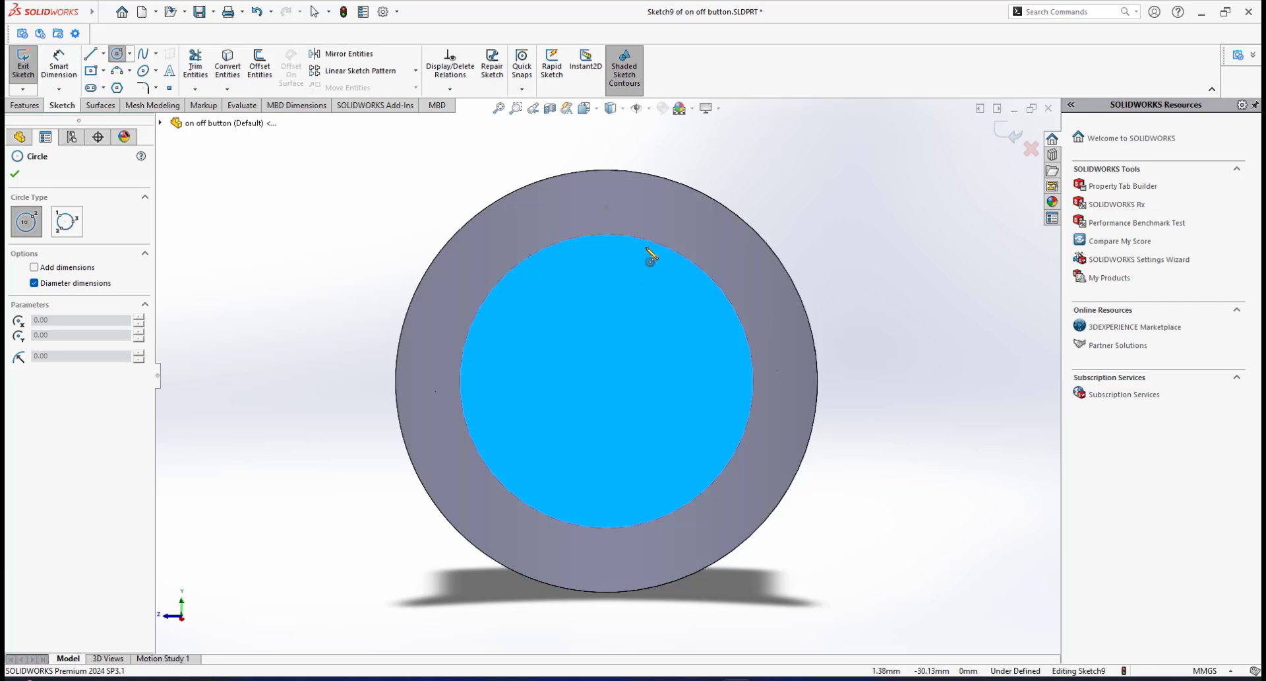
left_click(607, 380)
left_click(669, 364)
Dimension the circle's diameter and set it to 4 mm.
right_click(660, 317)
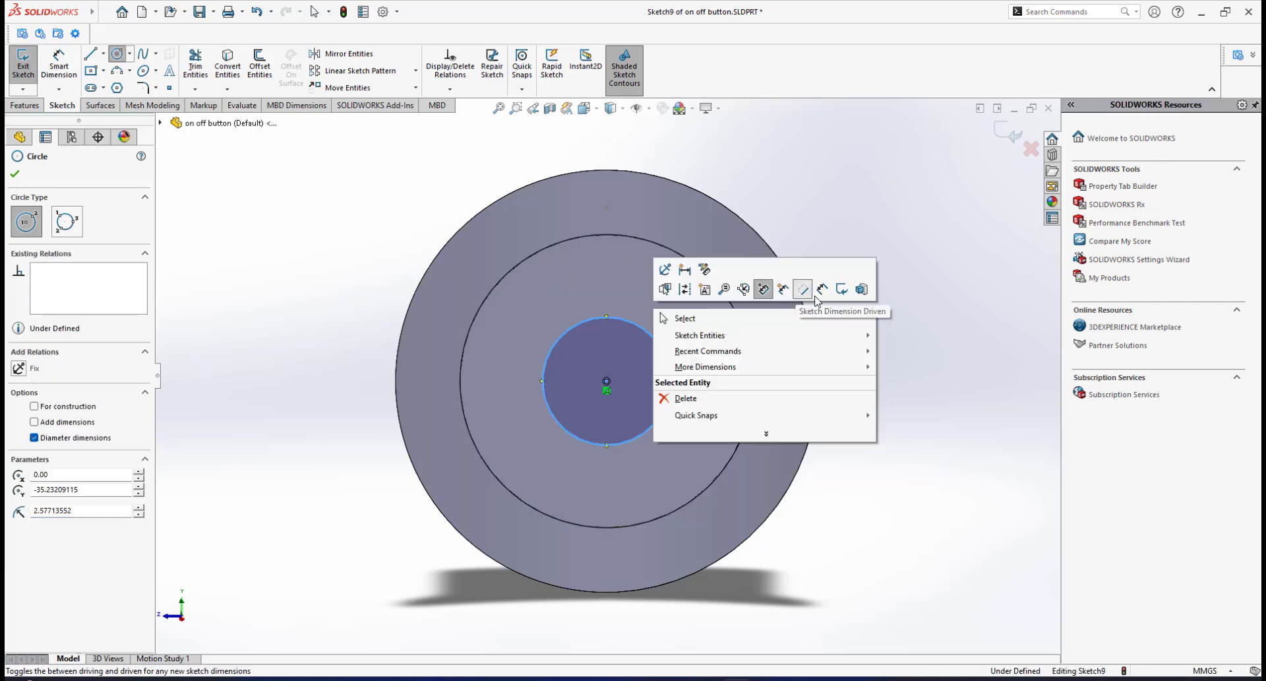
left_click(821, 291)
left_click(660, 354)
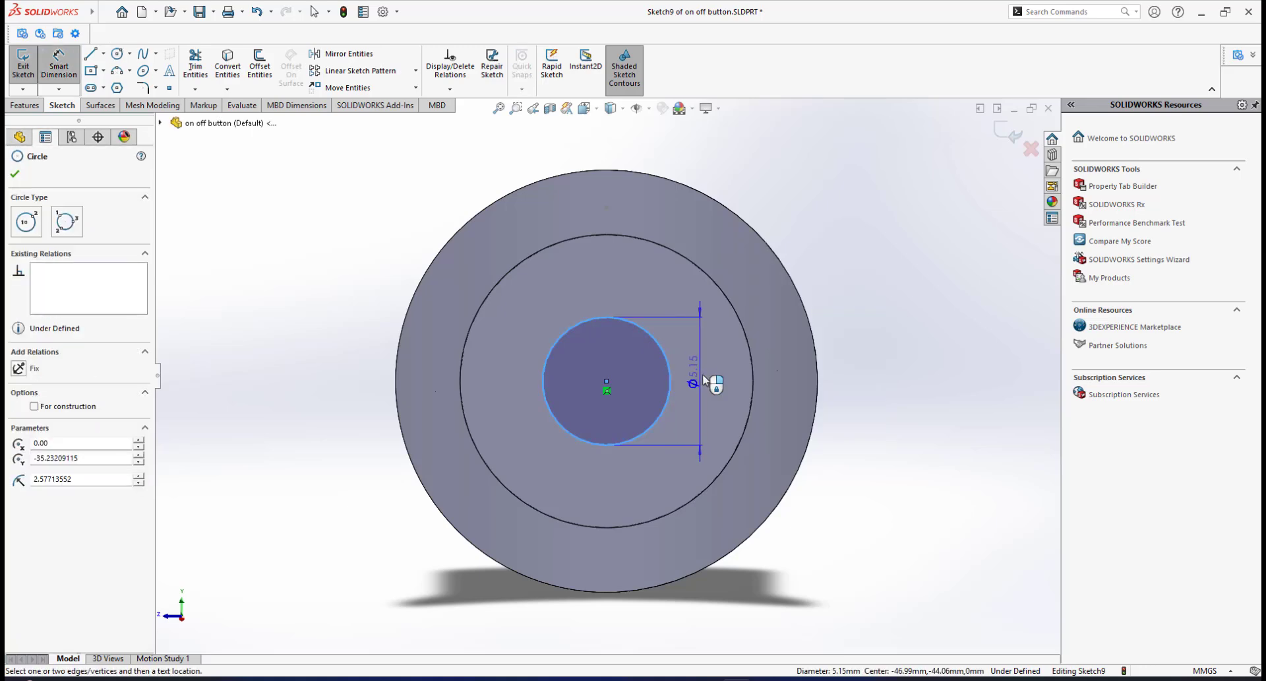
left_click(705, 380)
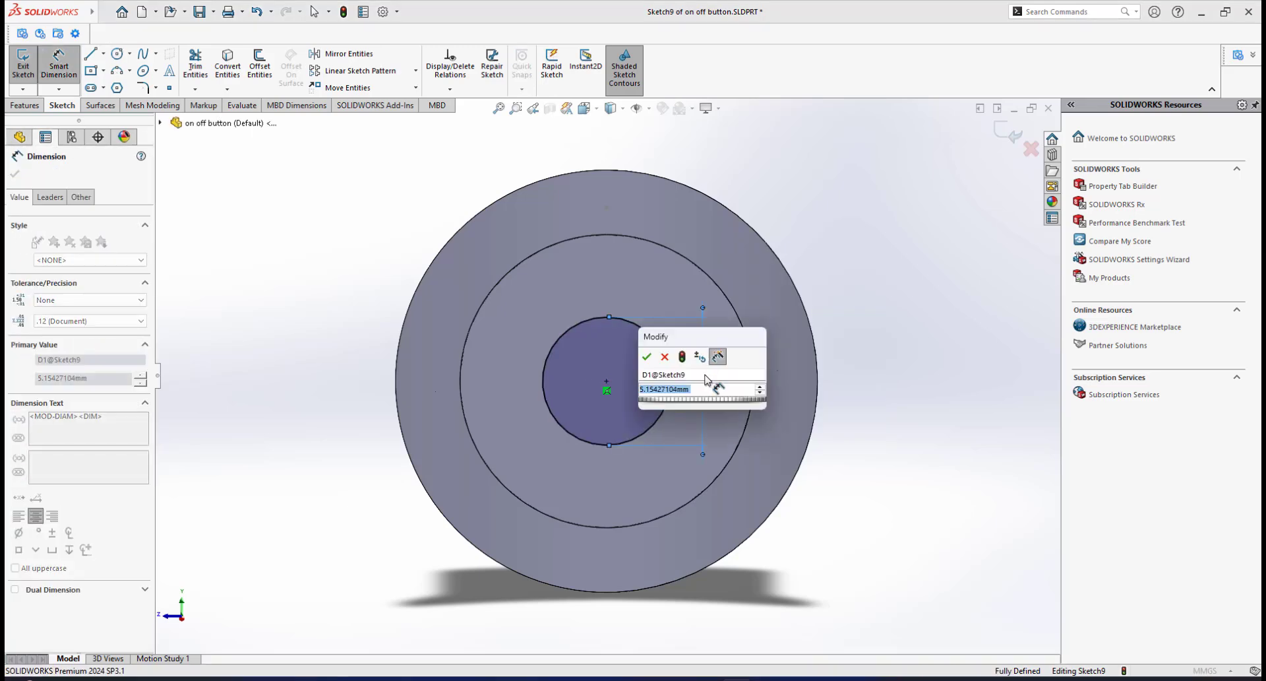
type("4")
key("Return")
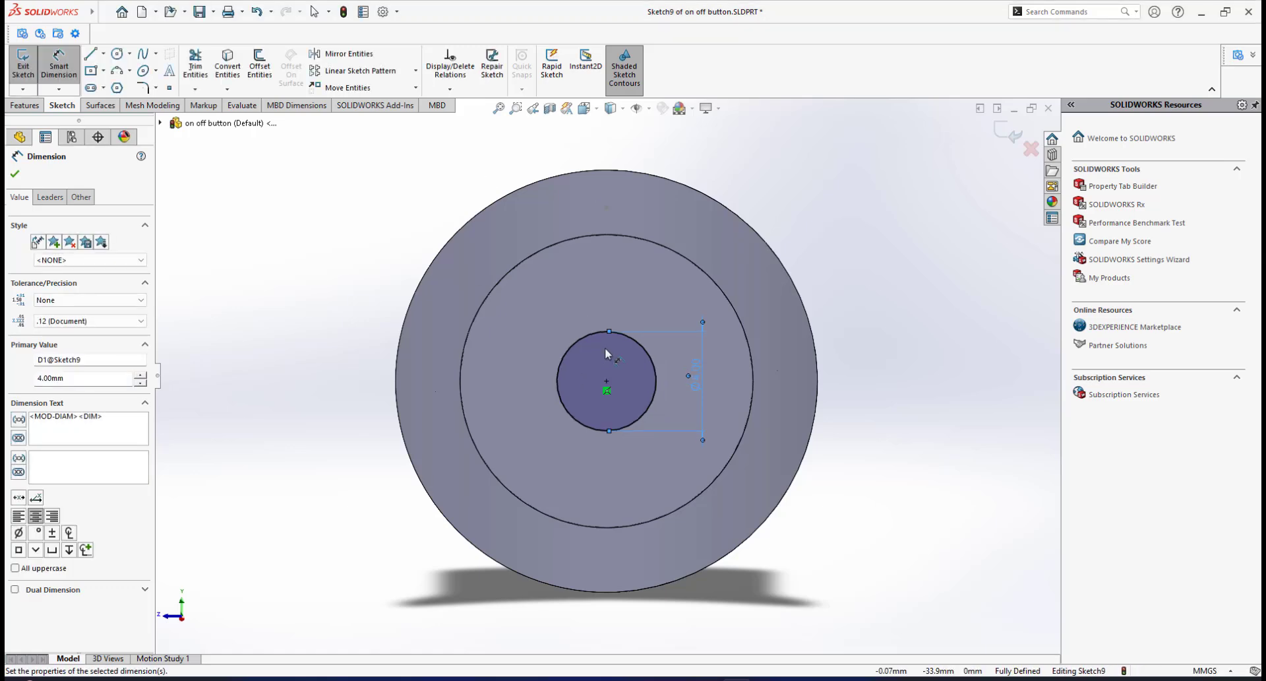
Switch to the Assem3 assembly and examine the sketched circle's position relative to the PCB switch.
left_click(193, 7)
mouse_move(251, 14)
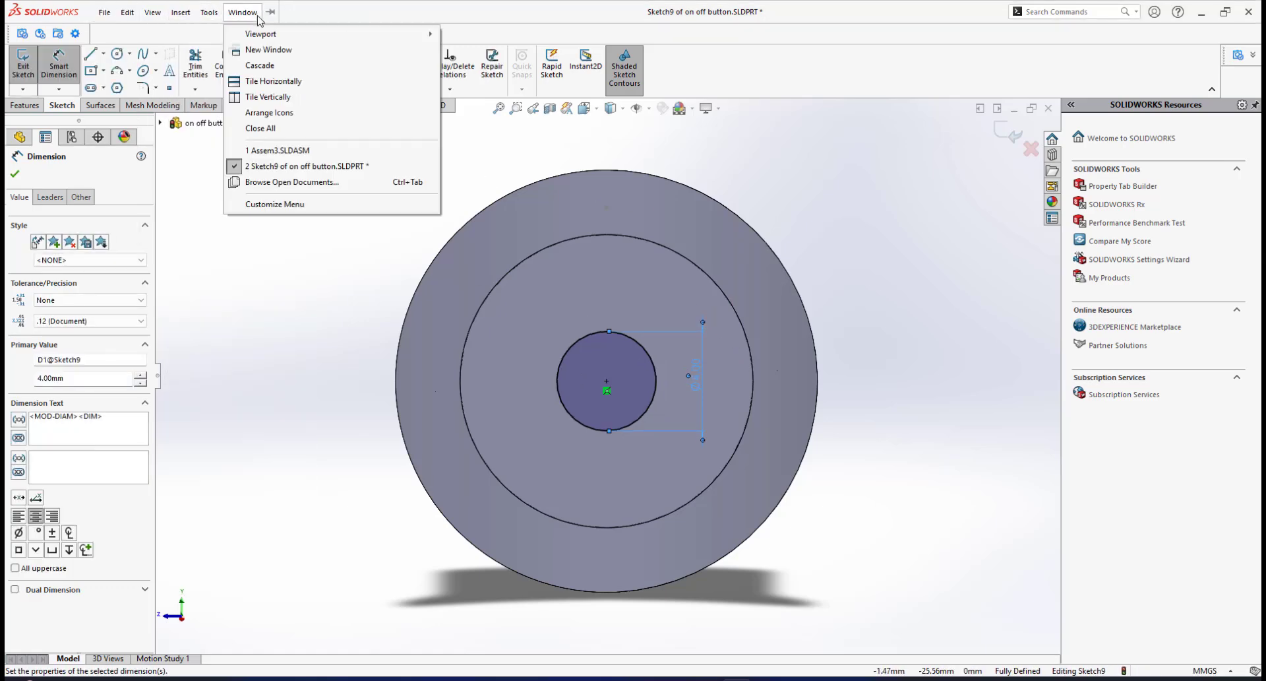
left_click(277, 152)
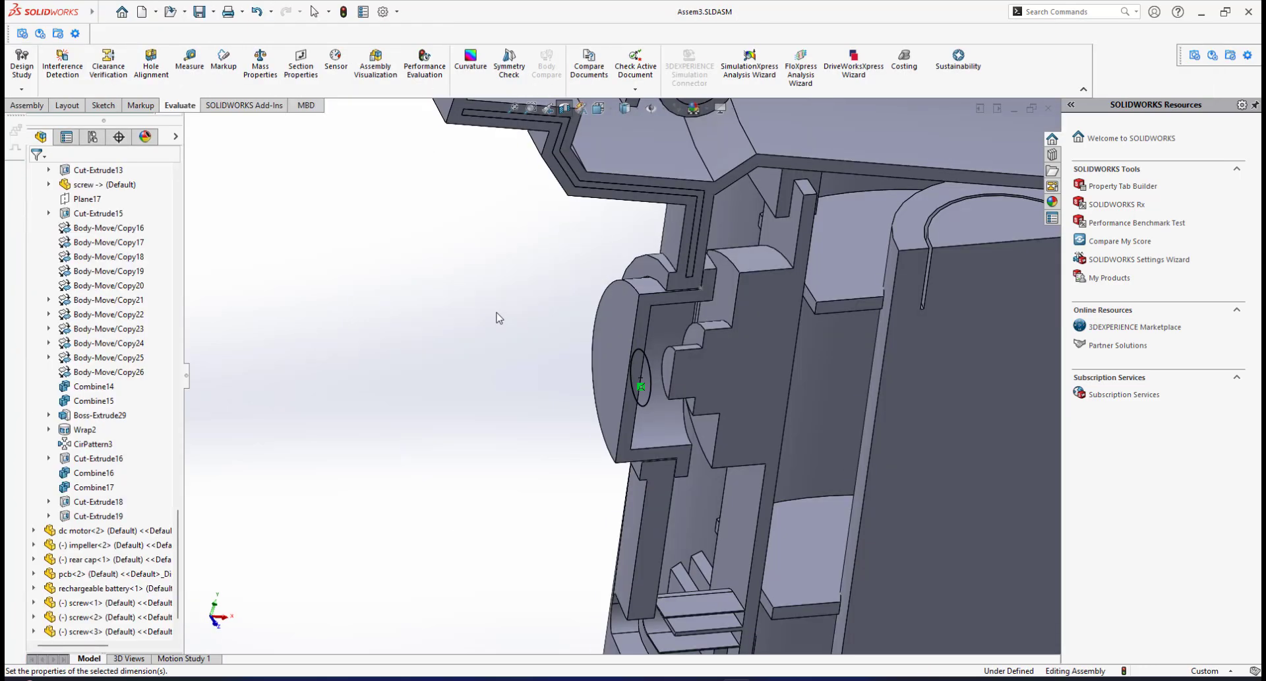
middle_click_drag(595, 312, 702, 389)
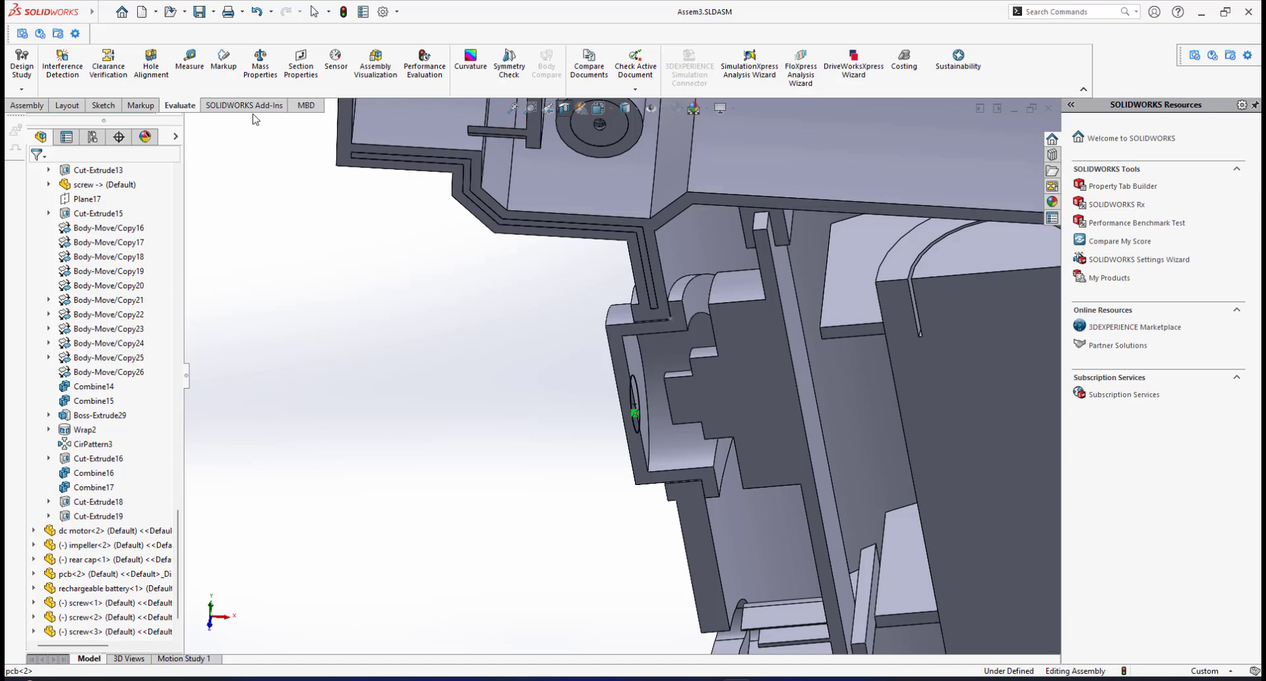
Measure the distance from the PCB switch's front edge to the button's inner face edge in the sectioned assembly.
left_click(188, 61)
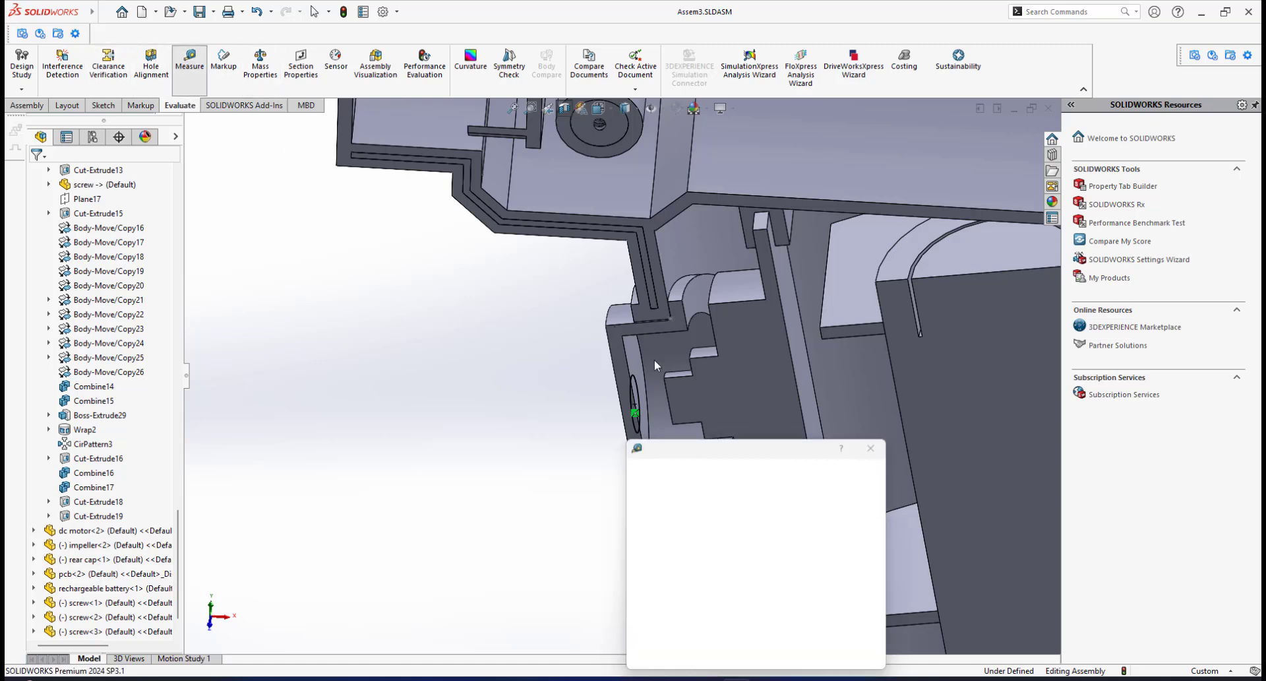
scroll(658, 405, "down", 3)
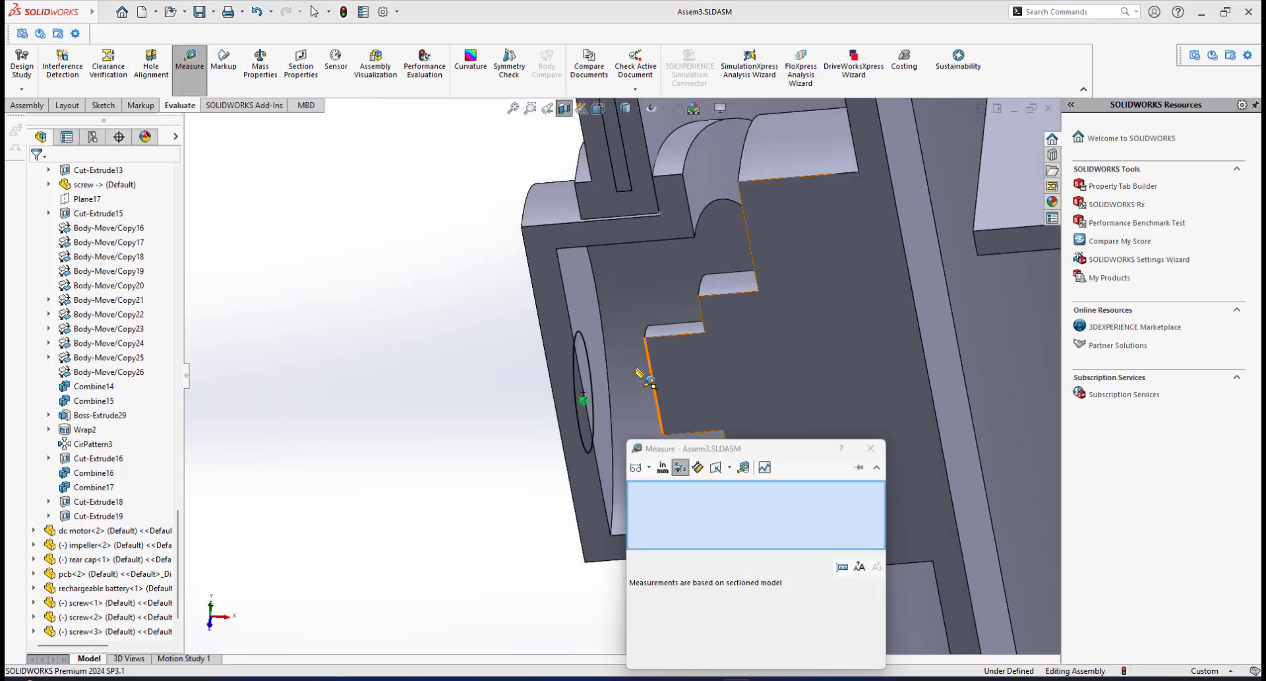
left_click(650, 381)
left_click(571, 310)
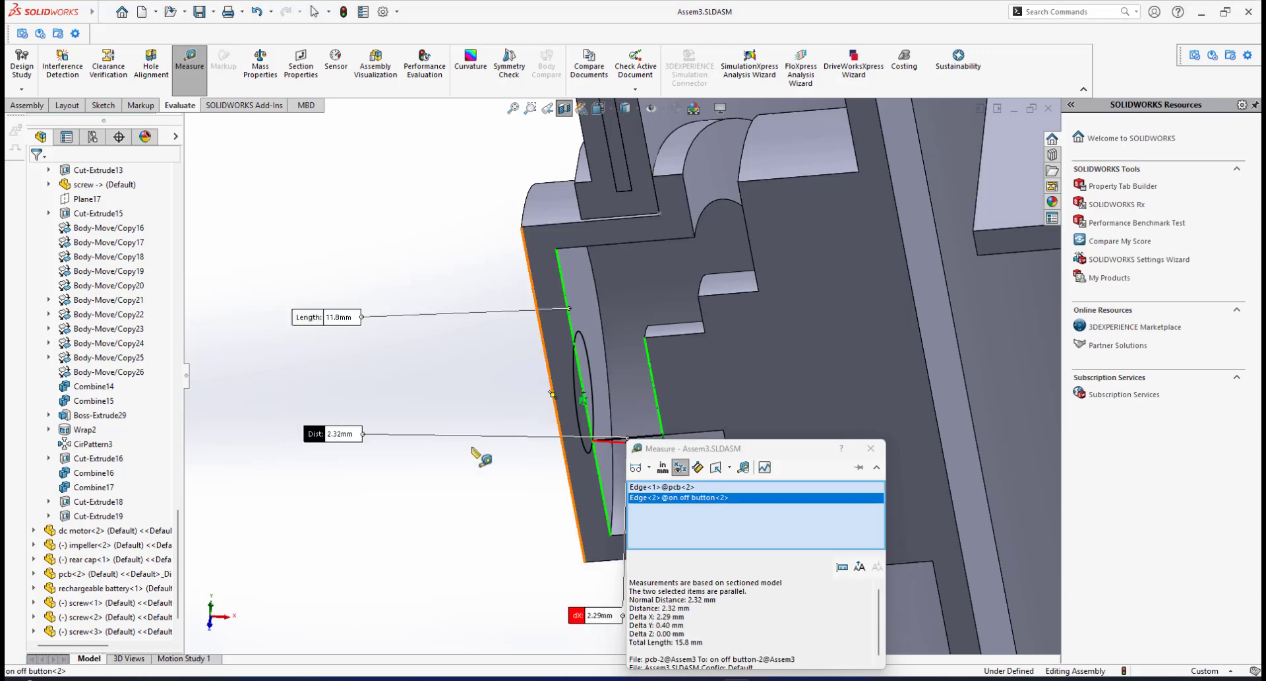
left_click_drag(790, 446, 790, 541)
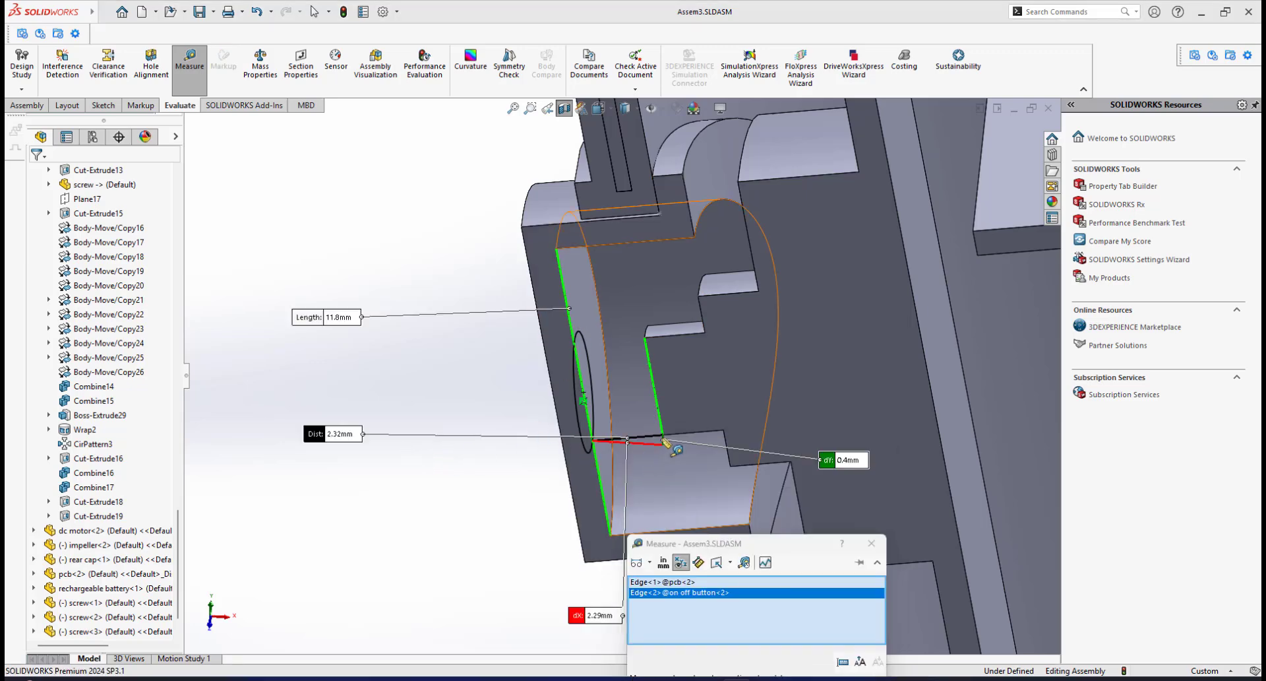
scroll(659, 439, "down", 3)
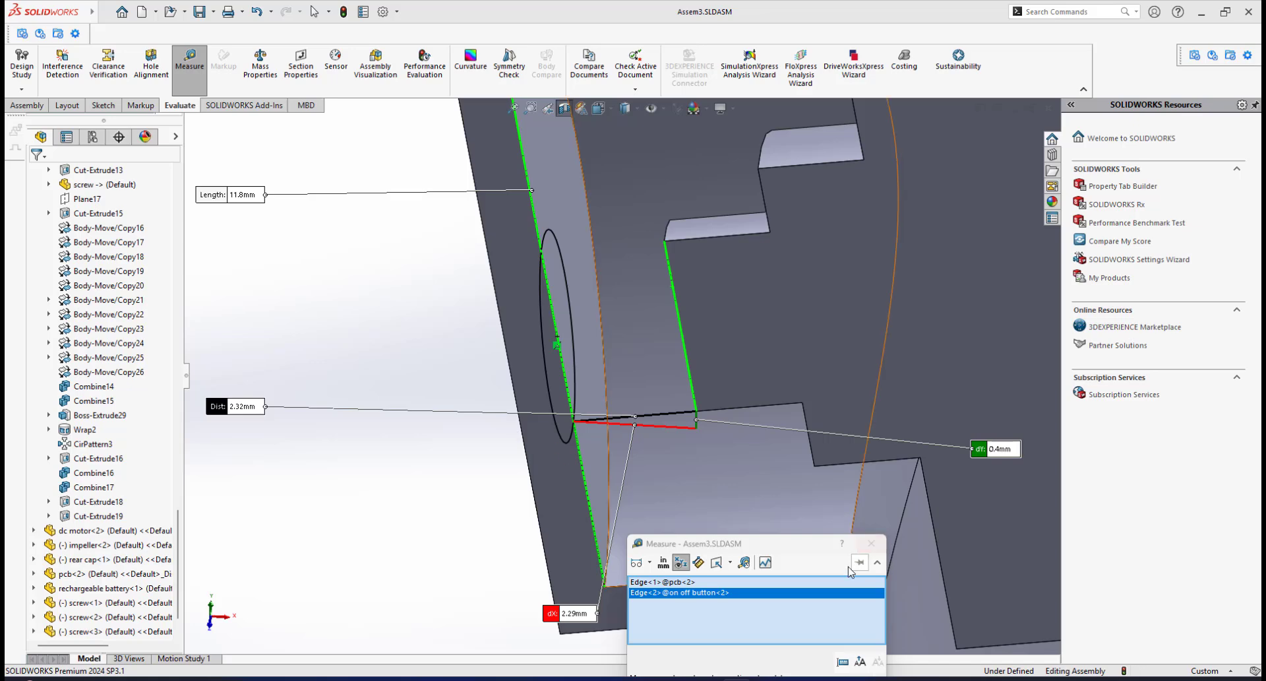
left_click_drag(800, 555, 816, 279)
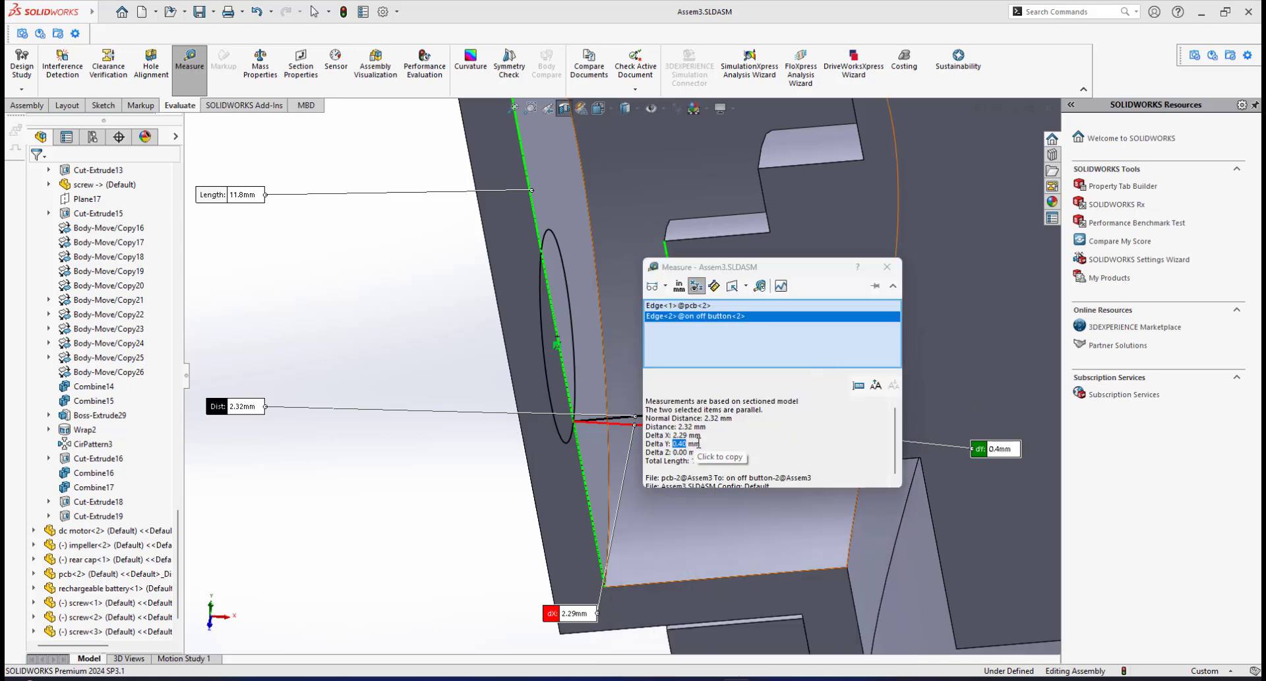
left_click(887, 272)
scroll(655, 351, "up", 3)
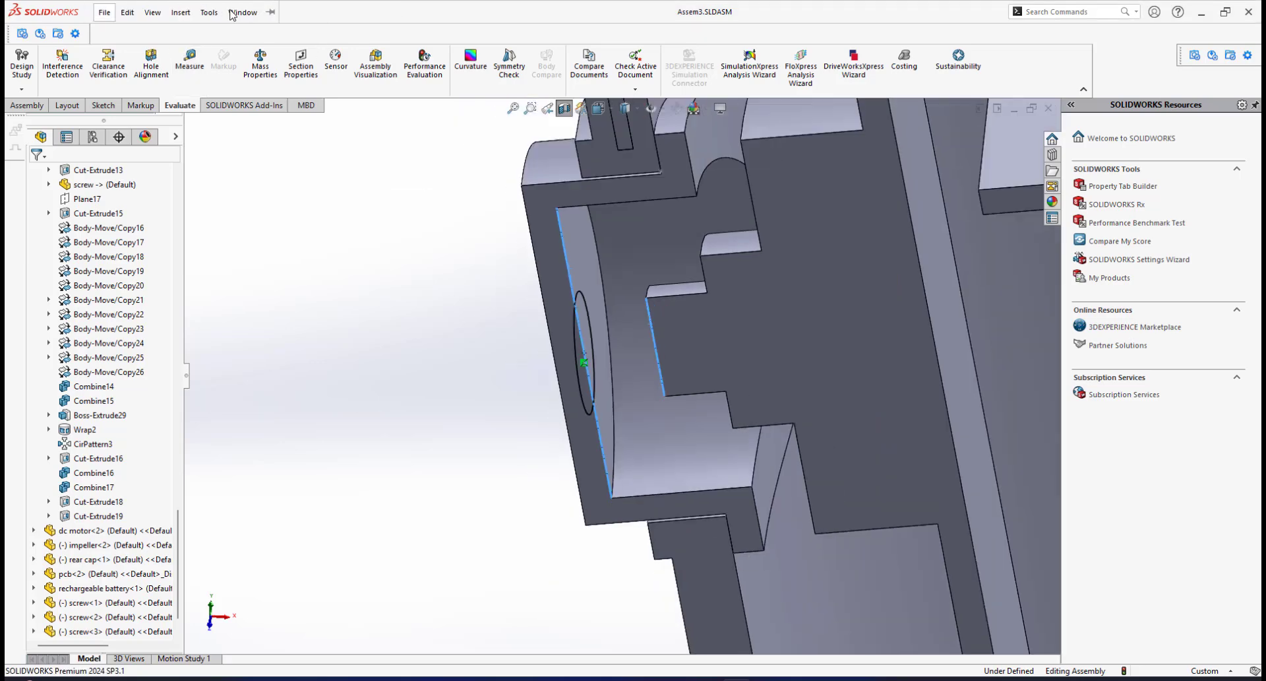
Return to the on off button part and extrude the 4 mm circle as a blind boss 2.32 mm deep, merged with the body.
left_click(236, 13)
left_click(303, 166)
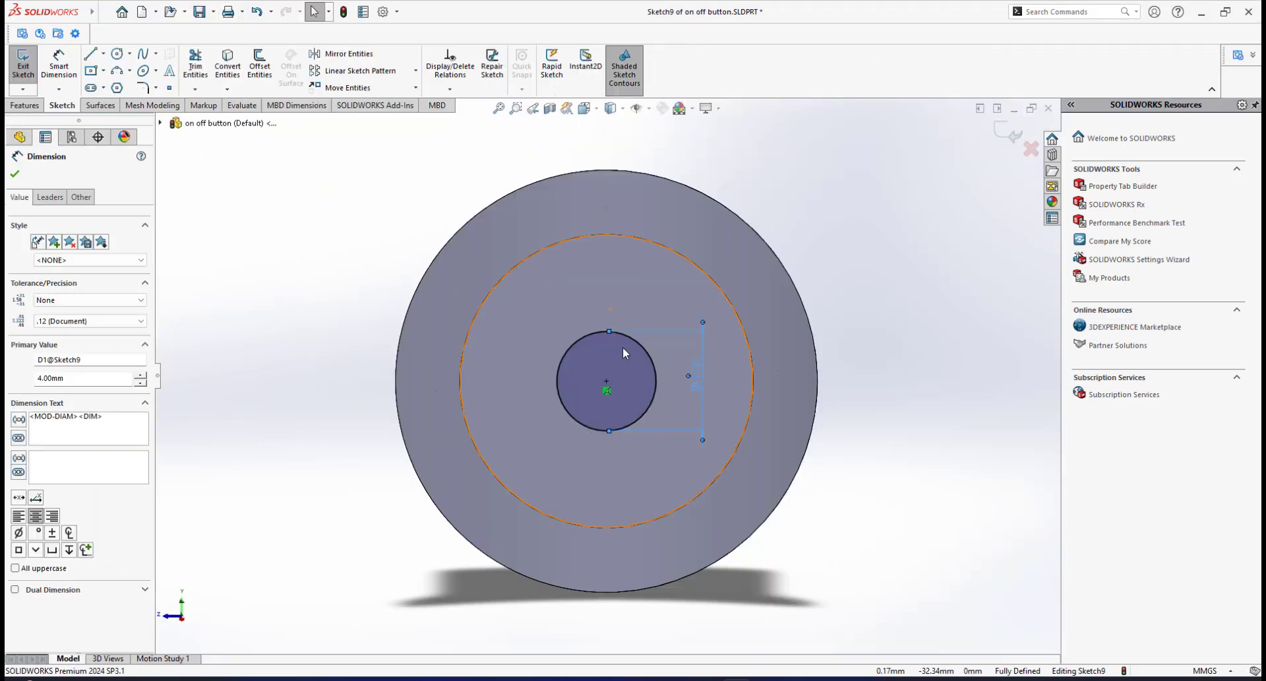
middle_click_drag(622, 348, 692, 366)
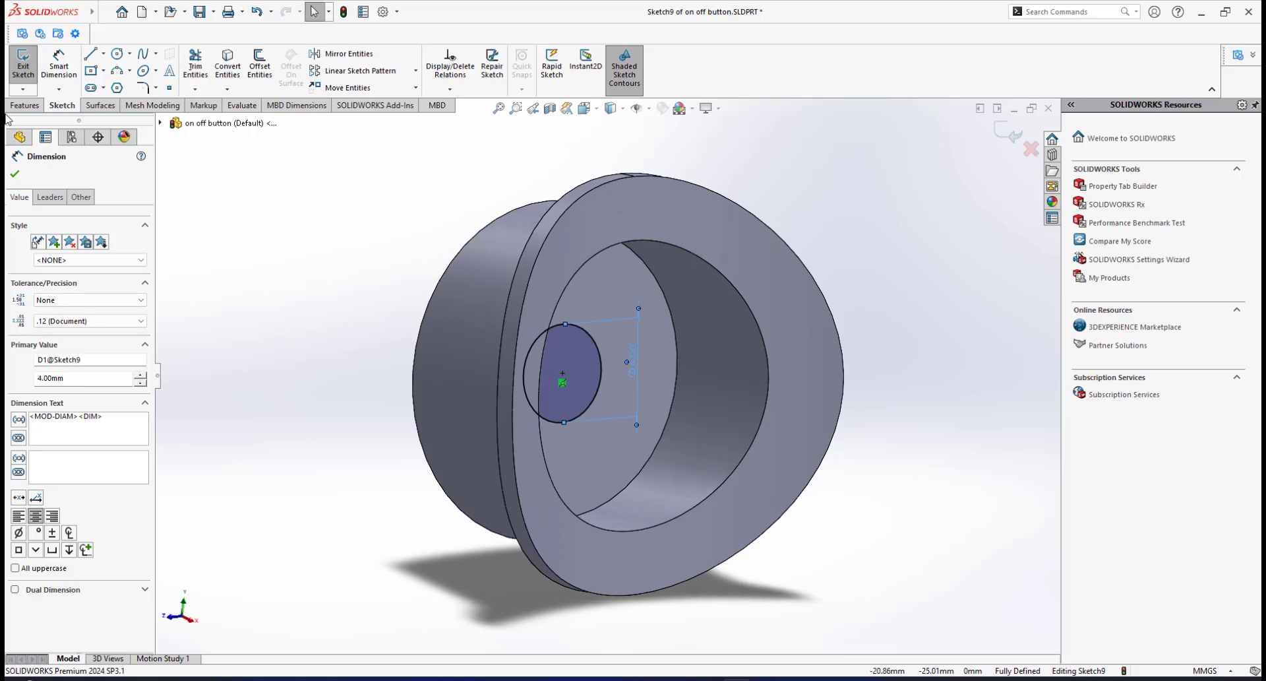
left_click(24, 105)
left_click(27, 77)
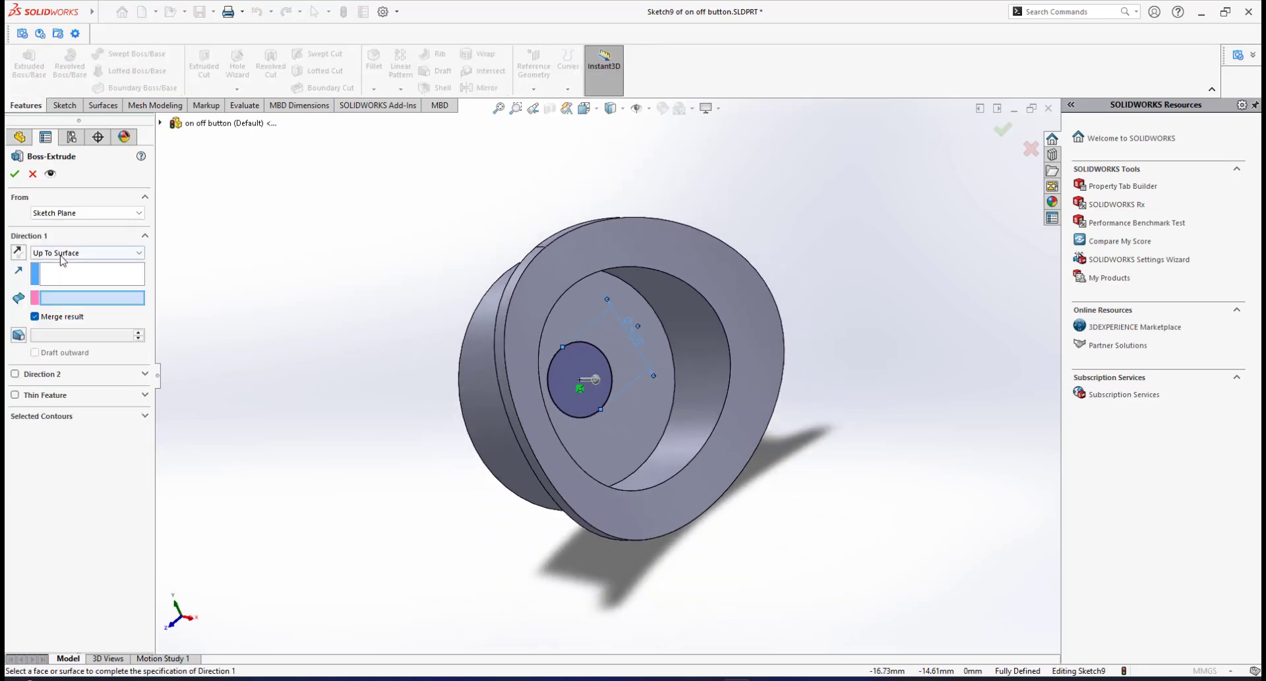
left_click(63, 259)
left_click(66, 265)
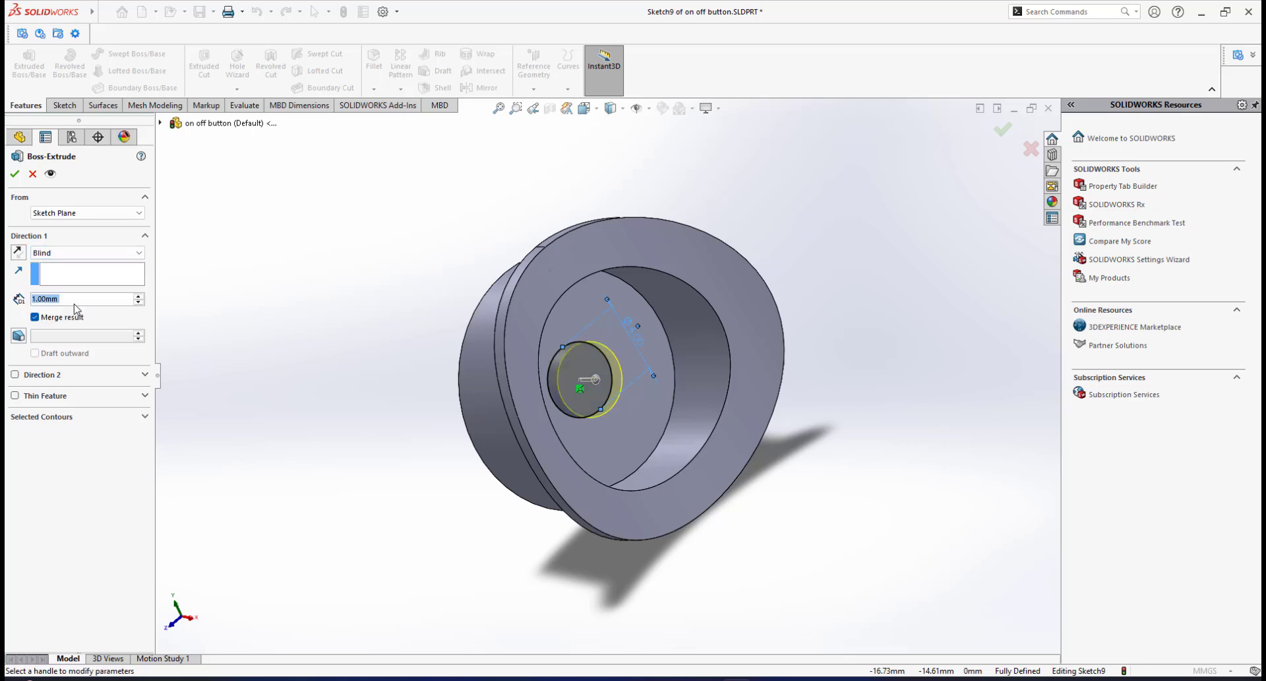
type("2")
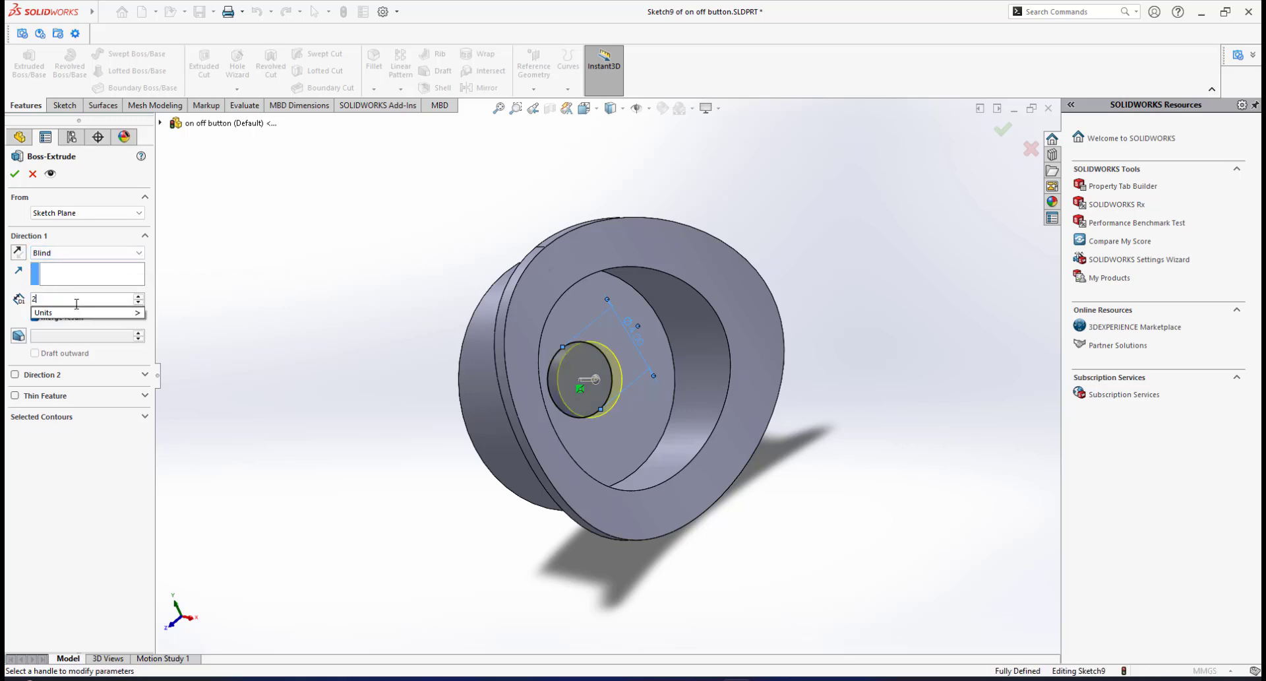
type(".32")
key("Return")
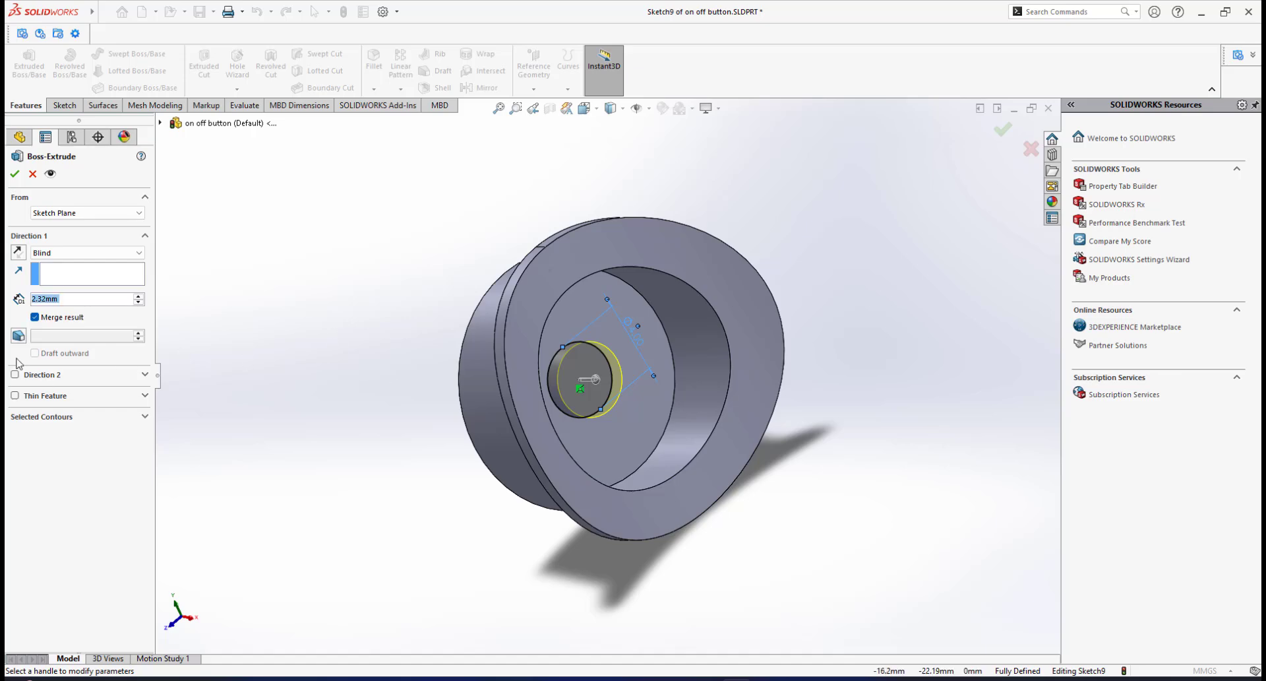
left_click(14, 174)
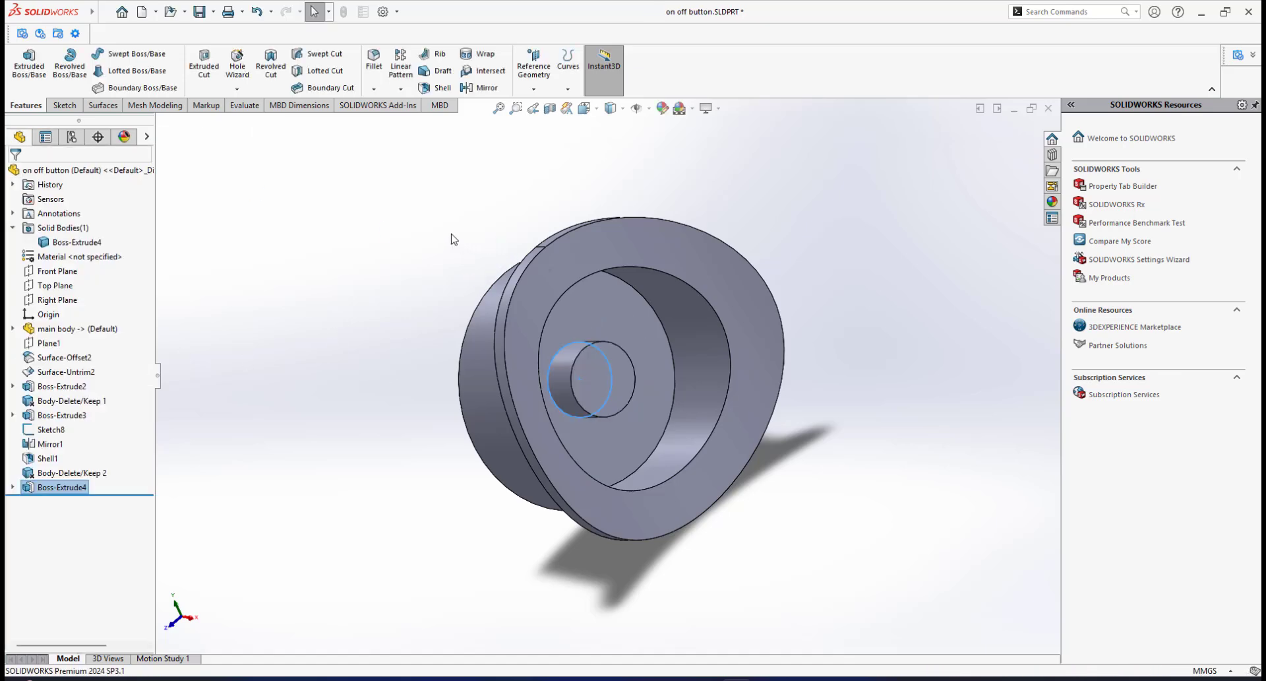
Save the on off button part and switch to the Assem3 assembly.
left_click(257, 13)
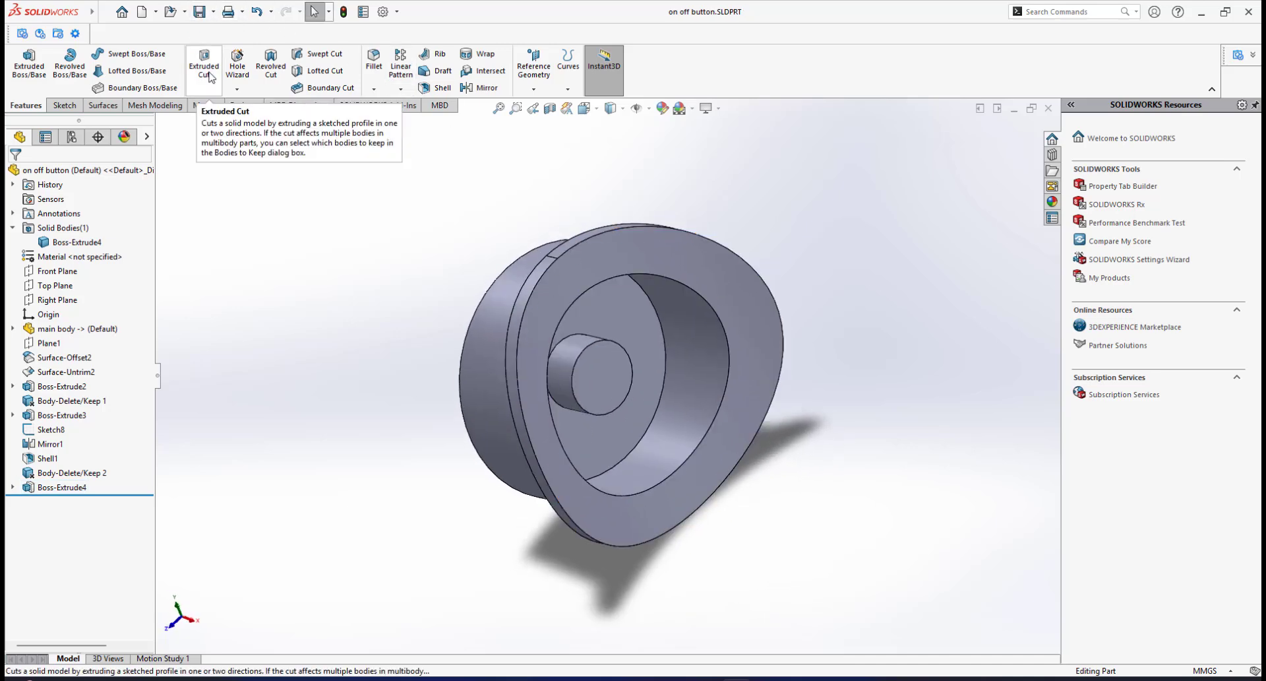
left_click(104, 12)
mouse_move(242, 12)
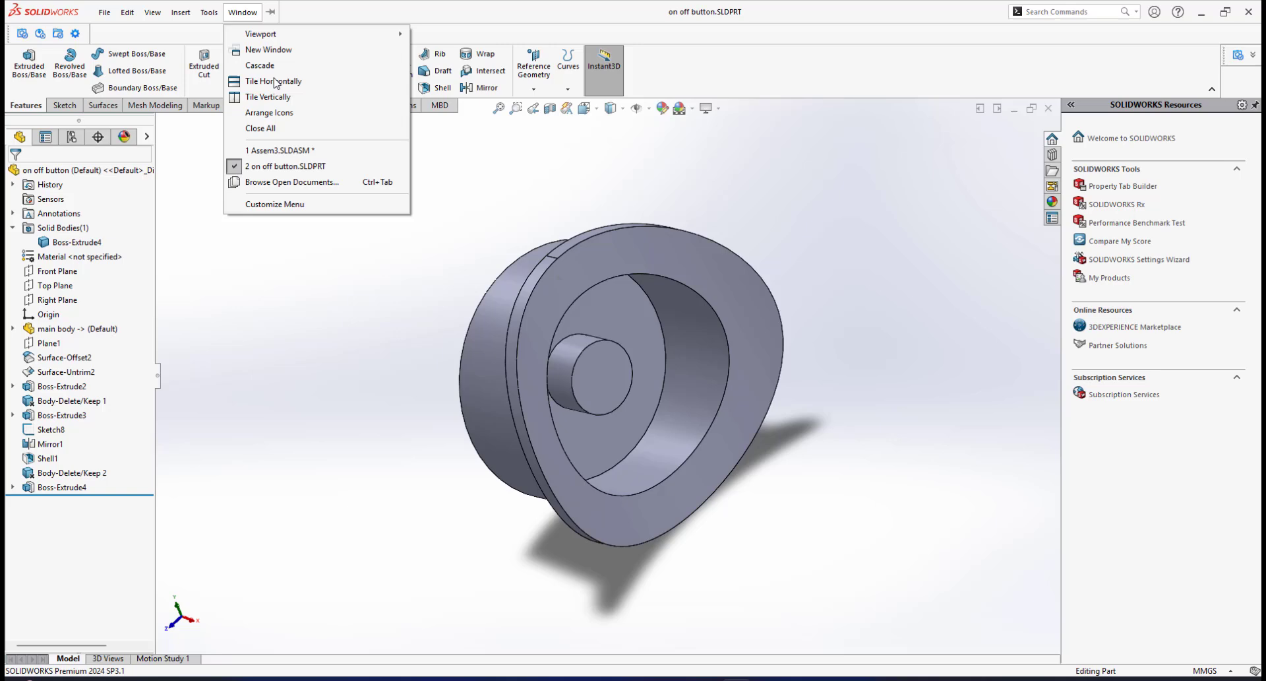
left_click(280, 150)
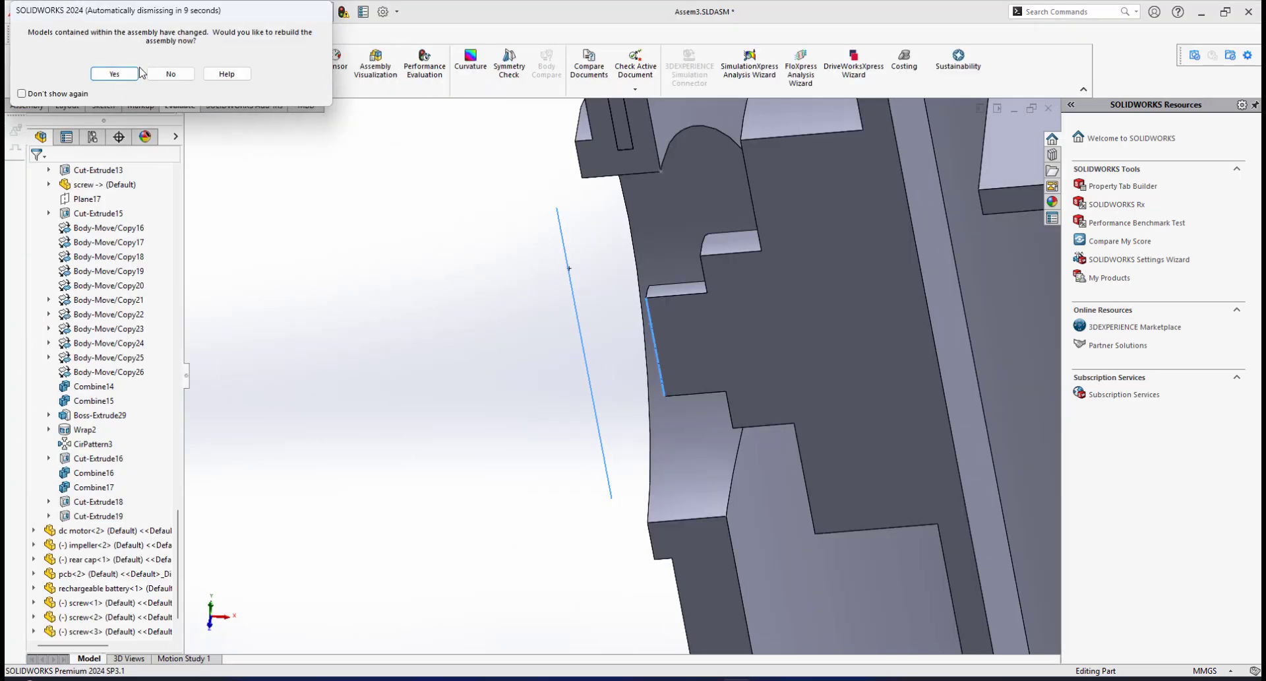
Rebuild the Assem3 assembly with the changed button and examine the new boss against the PCB switch in the section.
left_click(116, 75)
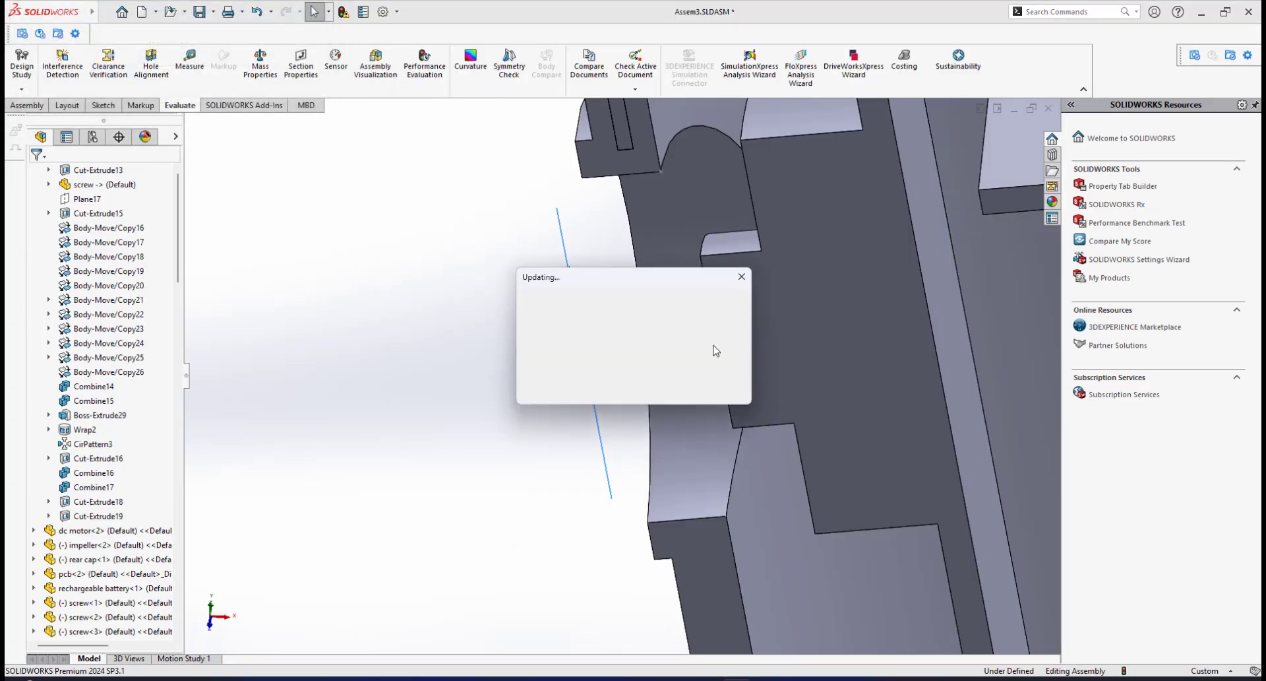
middle_click_drag(713, 344, 498, 288)
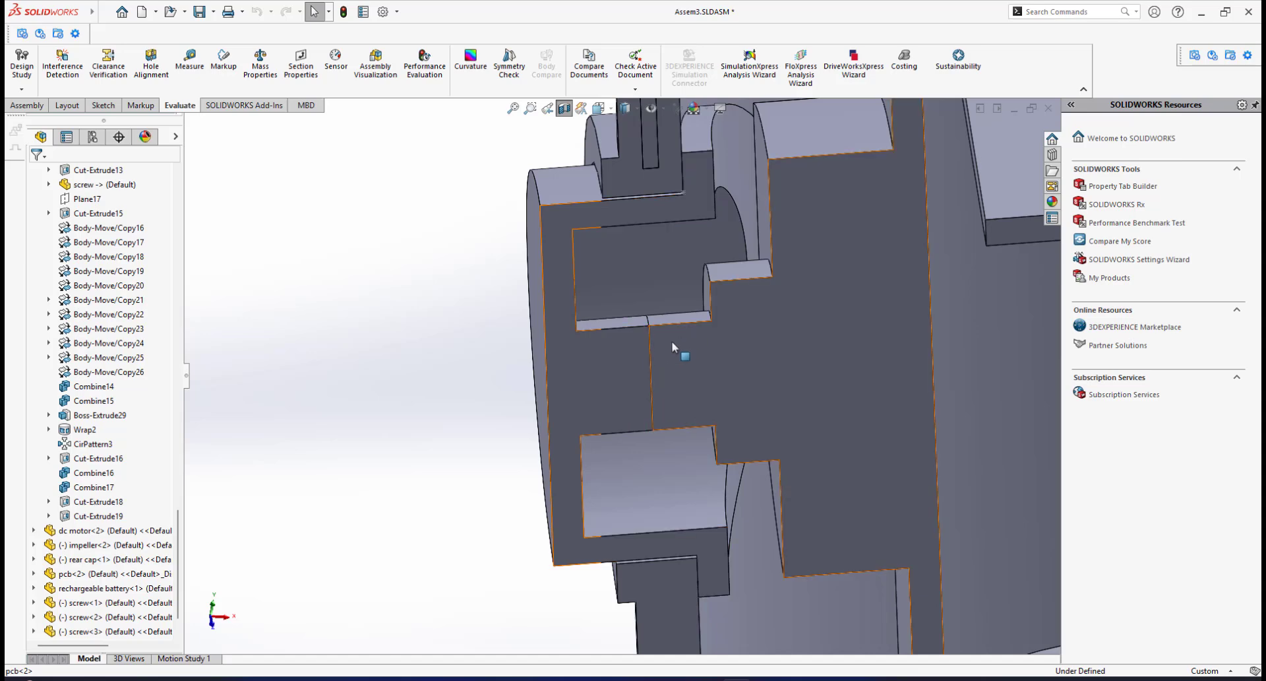
mouse_move(674, 349)
middle_mouse_down()
mouse_move(699, 343)
mouse_move(661, 347)
middle_mouse_up()
scroll(670, 347, "up", 4)
scroll(661, 347, "up", 5)
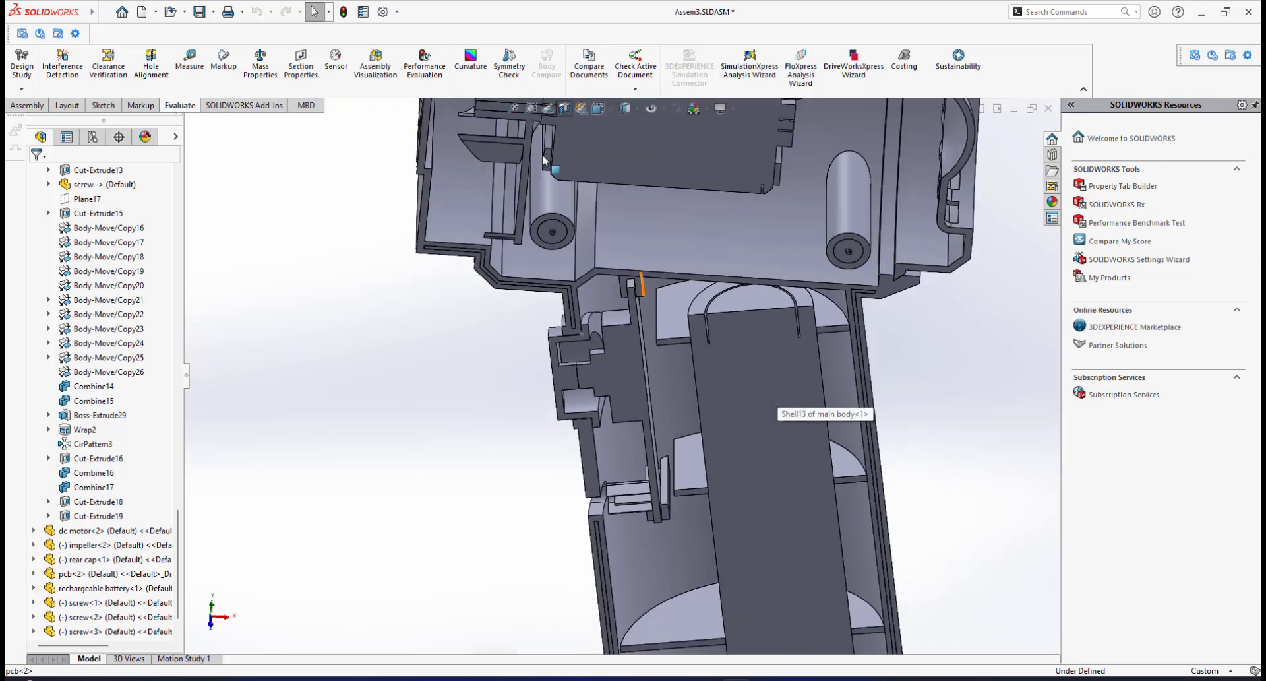
Turn off the section view and examine the on/off button's fit in the handle from outside.
left_click(31, 107)
middle_click_drag(537, 252, 542, 124)
left_click(564, 107)
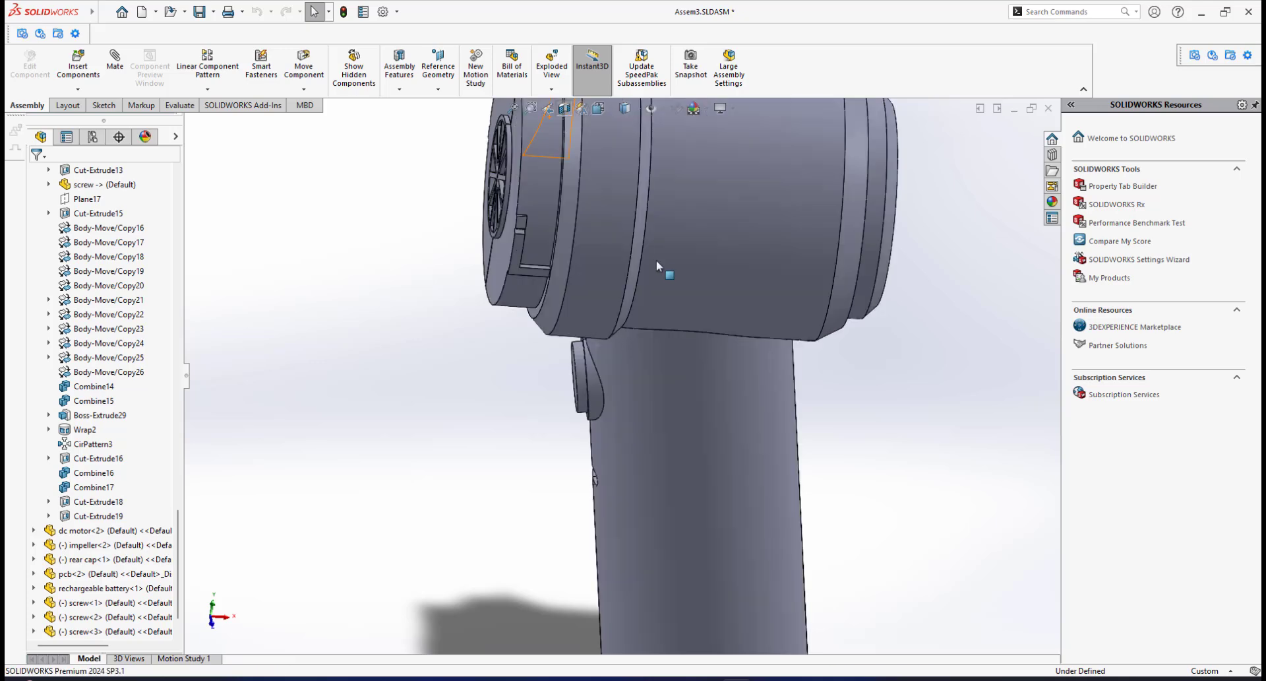
scroll(666, 267, "up", 3)
middle_click_drag(666, 267, 536, 256)
scroll(658, 339, "down", 3)
middle_click_drag(685, 267, 648, 434)
scroll(634, 513, "down", 3)
scroll(633, 507, "up", 5)
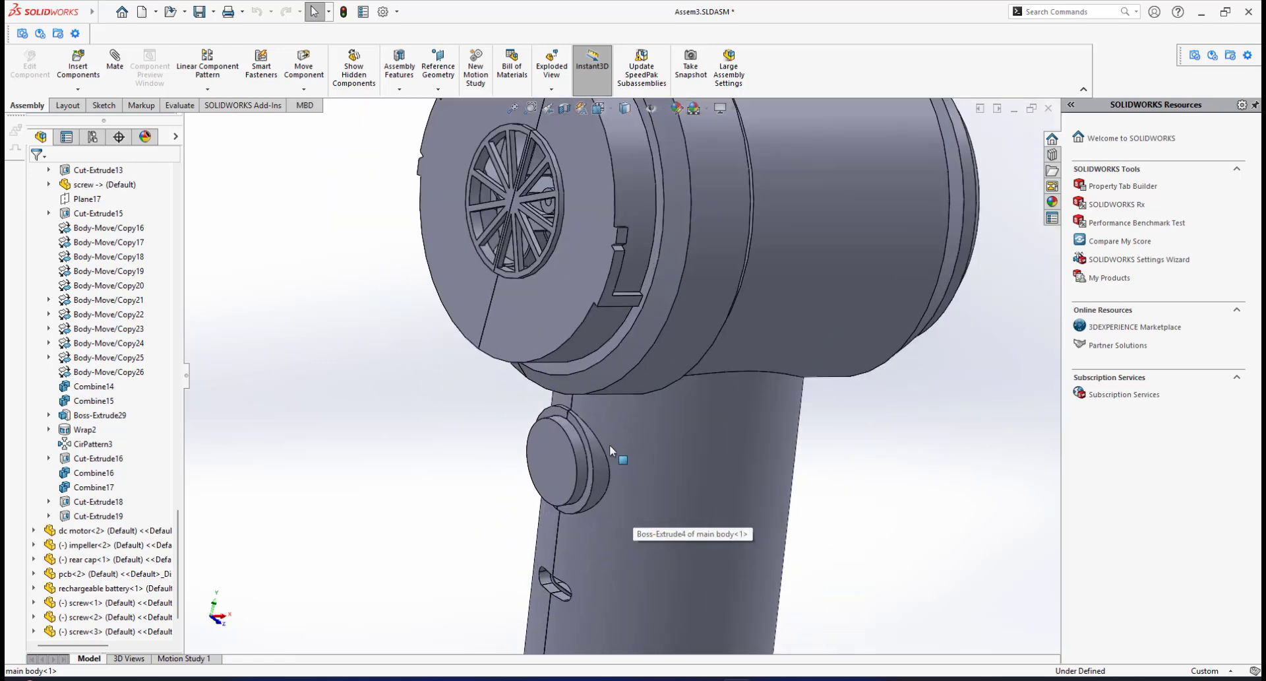
scroll(597, 398, "down", 2)
middle_click_drag(640, 395, 668, 393)
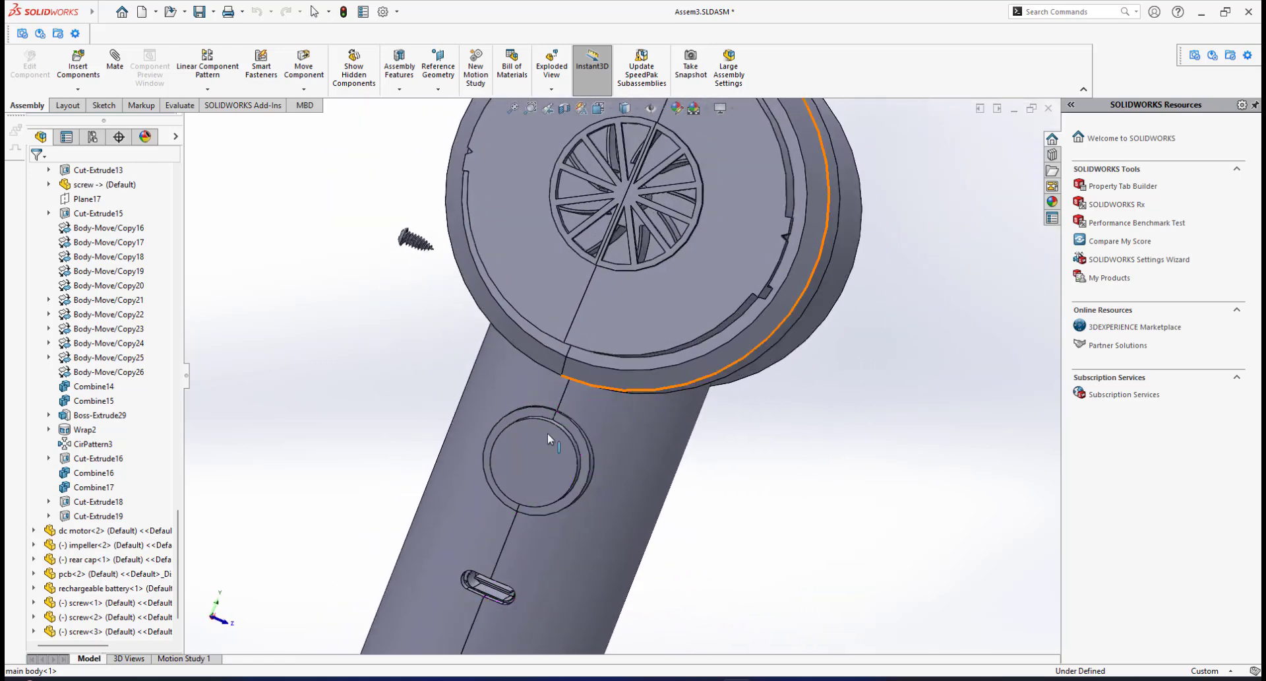
Open the on off button part in position and fillet the circular outer edge of the button's front face.
scroll(542, 435, "down", 2)
mouse_move(542, 435)
middle_mouse_down()
mouse_move(516, 426)
mouse_move(553, 422)
middle_mouse_up()
left_click(552, 422)
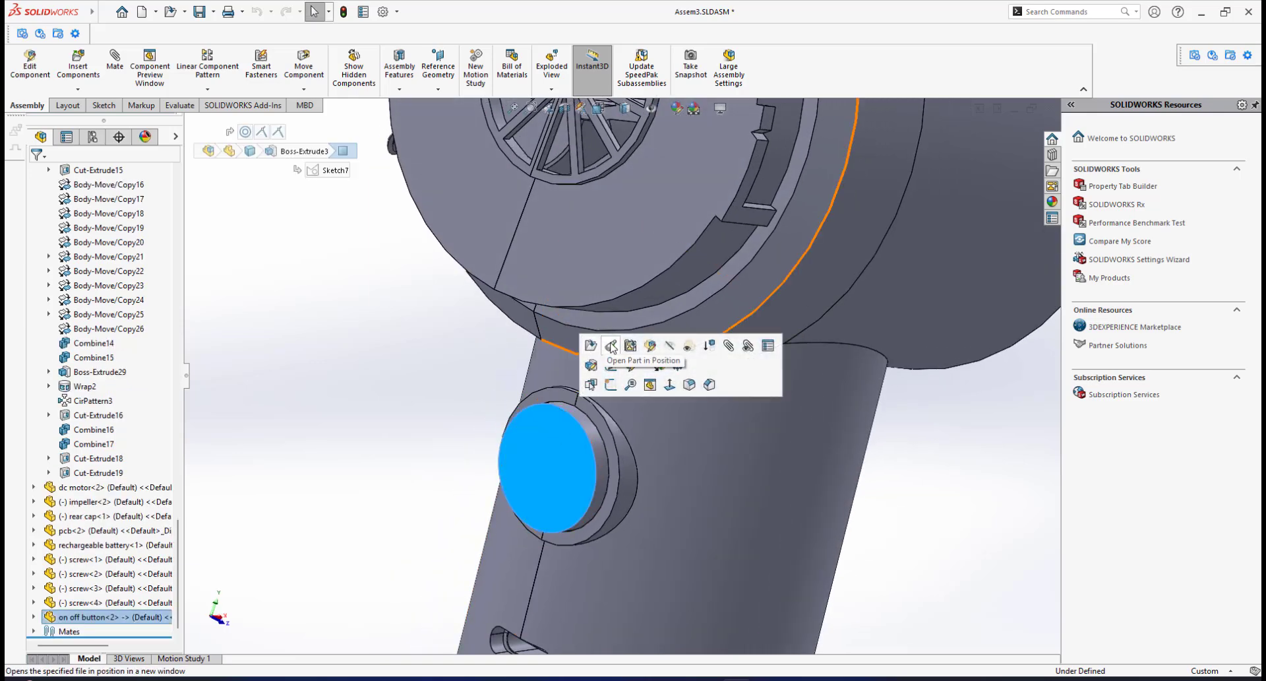
left_click(611, 341)
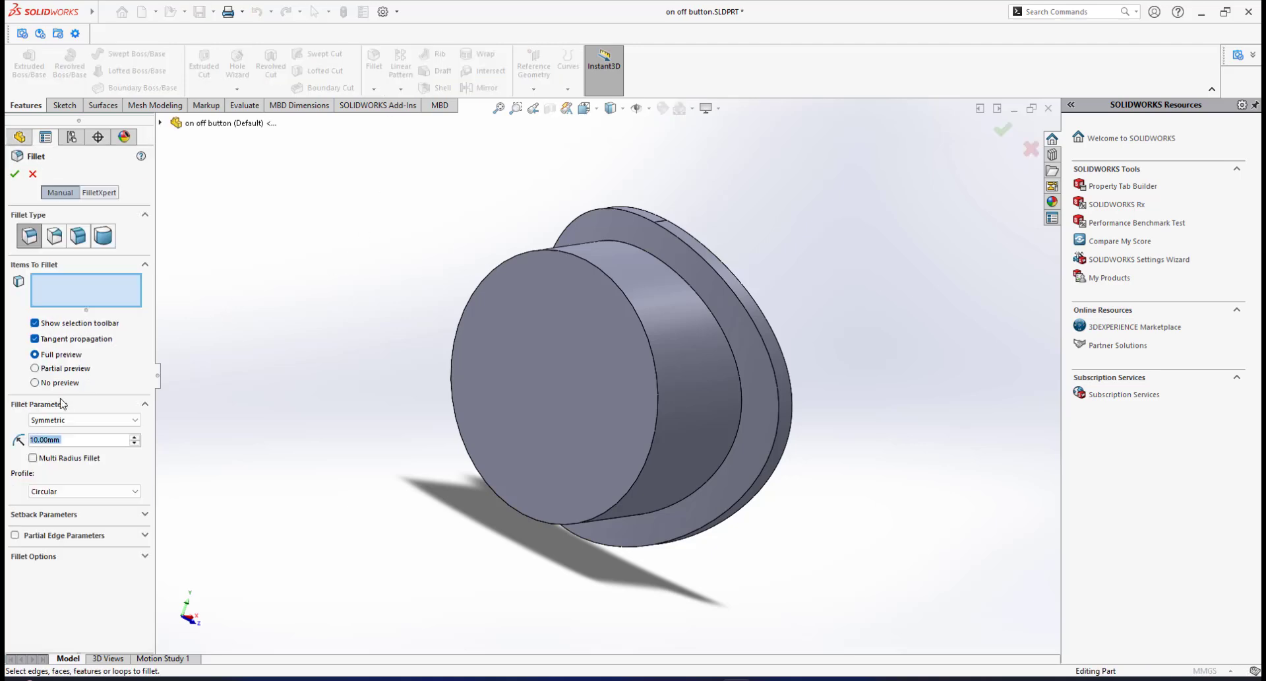
left_click(584, 265)
middle_click_drag(592, 302, 502, 313)
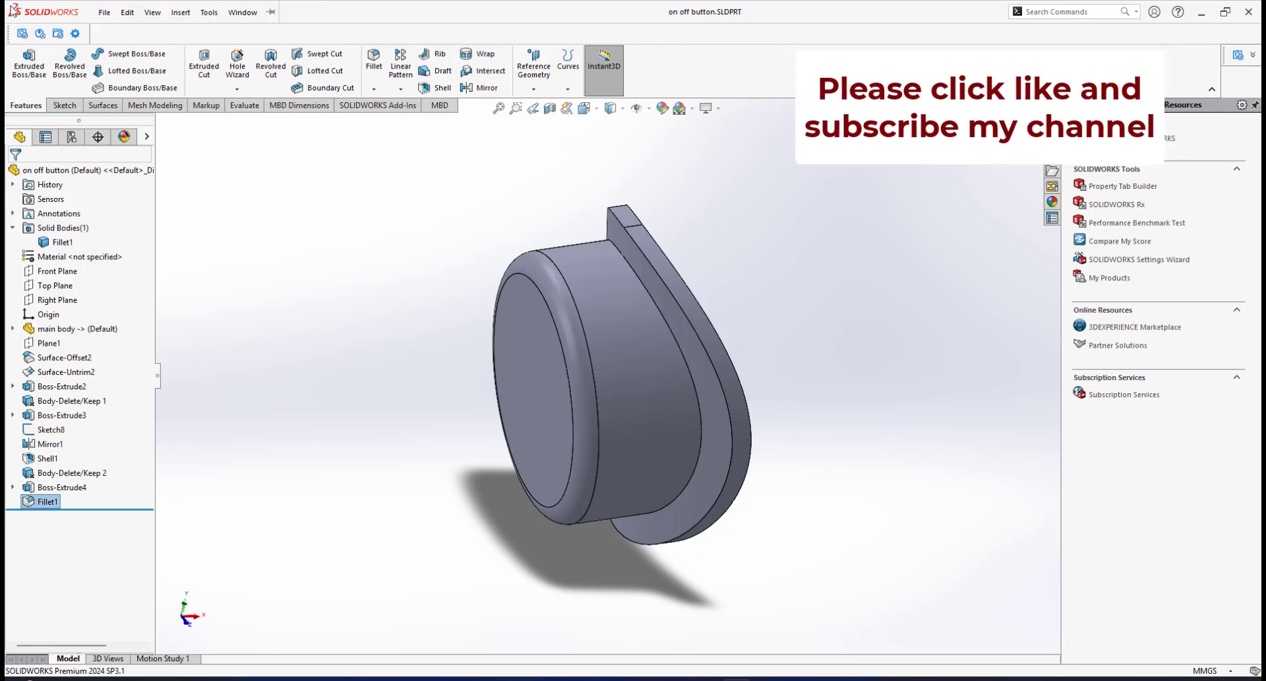
Switch back to the Assem3 assembly and rebuild it to inspect the filleted button on the handle.
left_click(209, 12)
mouse_move(243, 11)
left_click(290, 151)
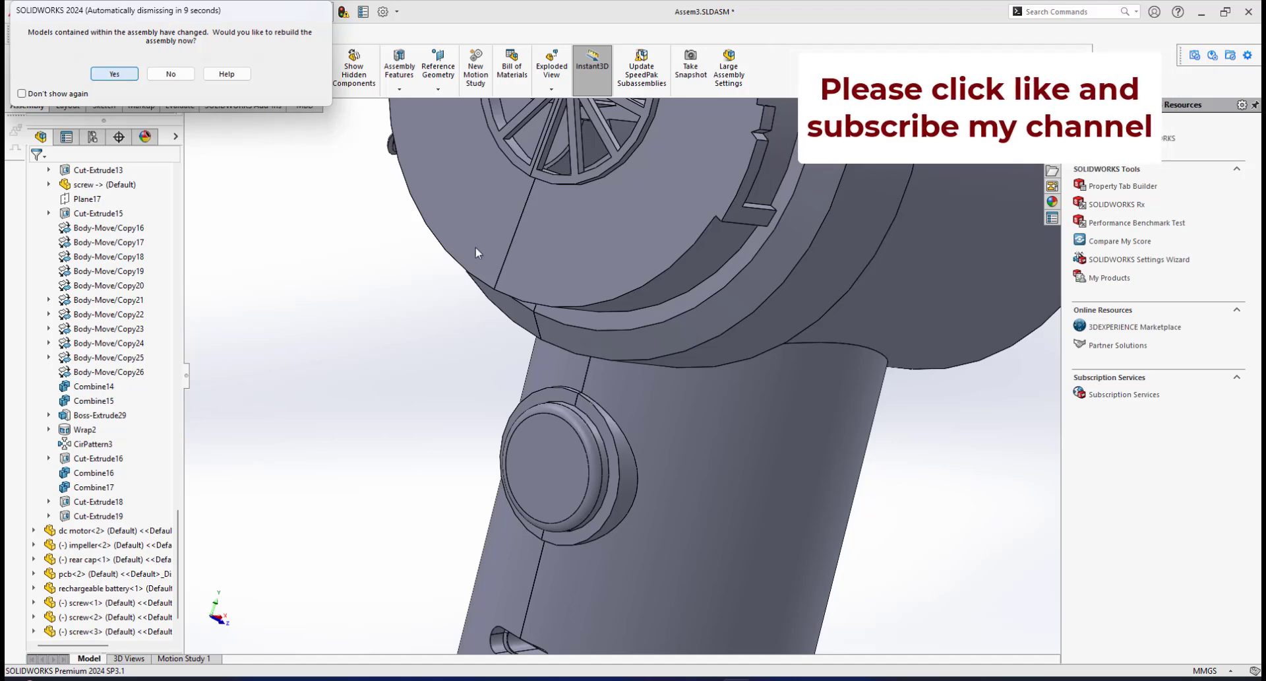
key("Return")
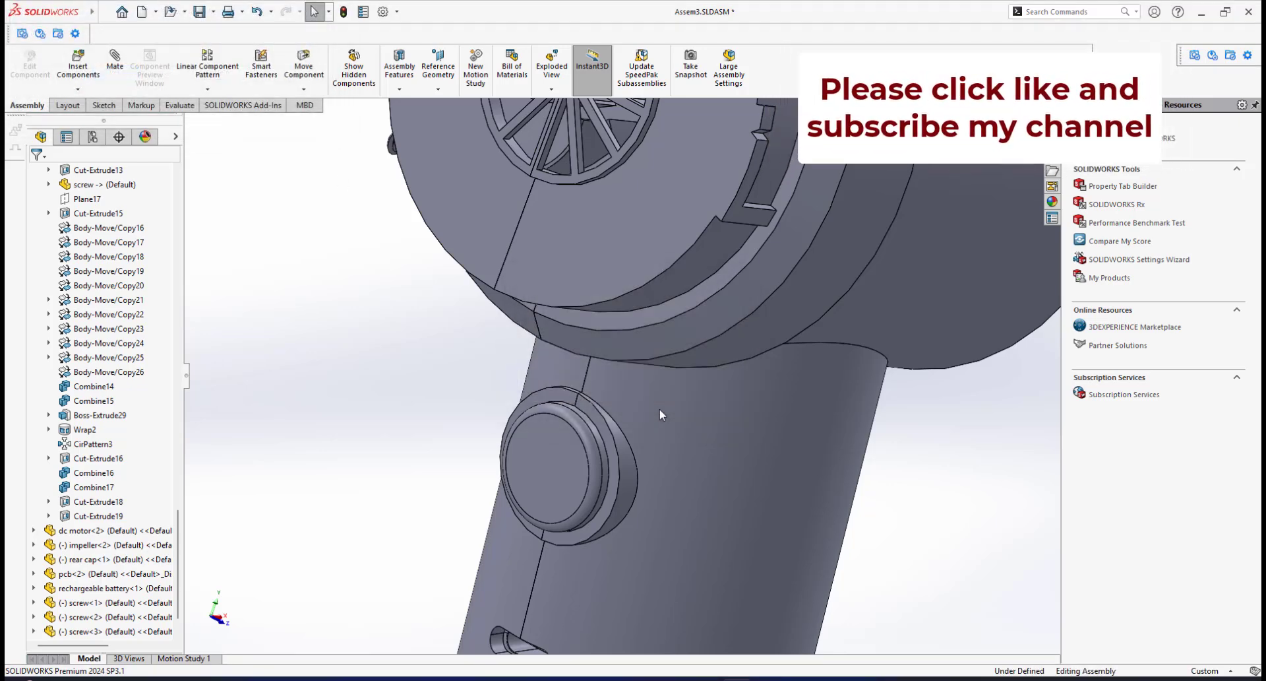
scroll(659, 409, "up", 8)
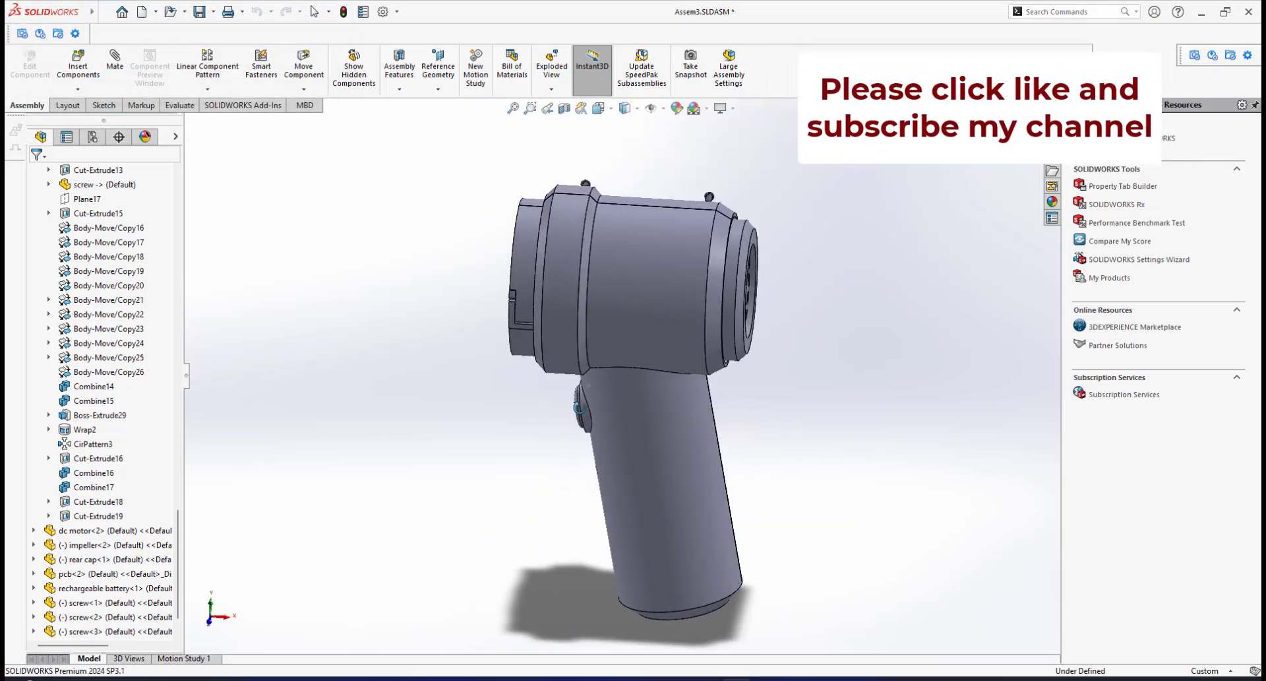
scroll(573, 409, "down", 10)
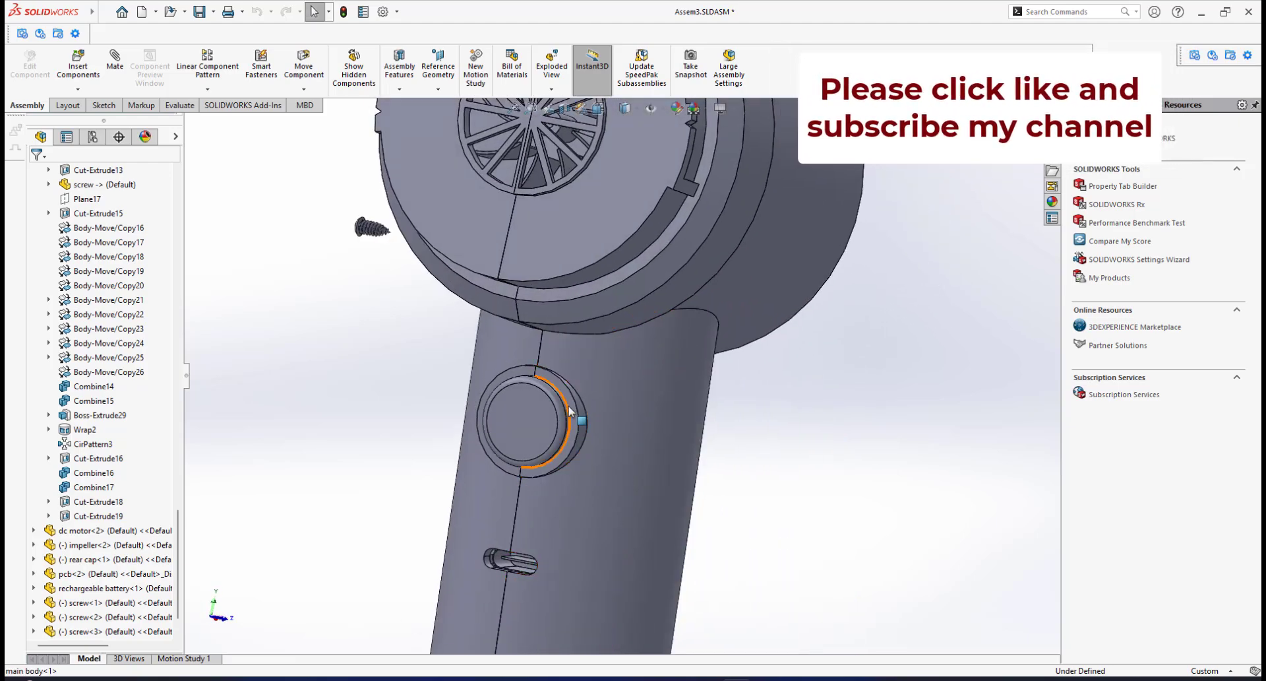